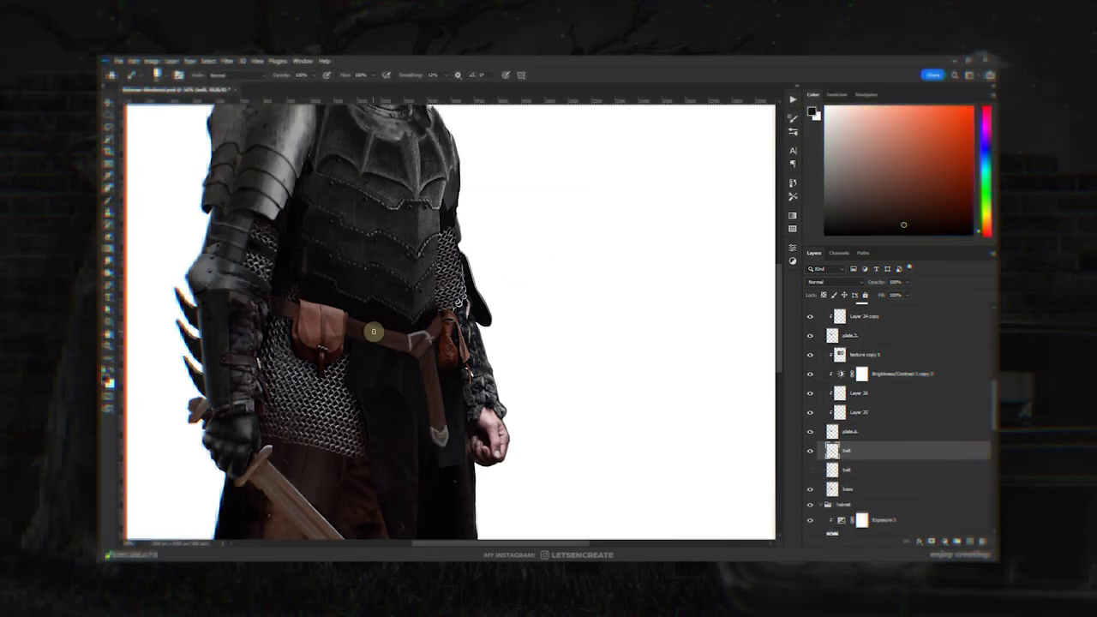
# Step: Place the first knight photo on the canvas and commit it
pyautogui.keyDown('alt'); pyautogui.click(424, 336); pyautogui.keyUp('alt')
pyautogui.keyDown('alt'); pyautogui.click(410, 343); pyautogui.keyUp('alt')
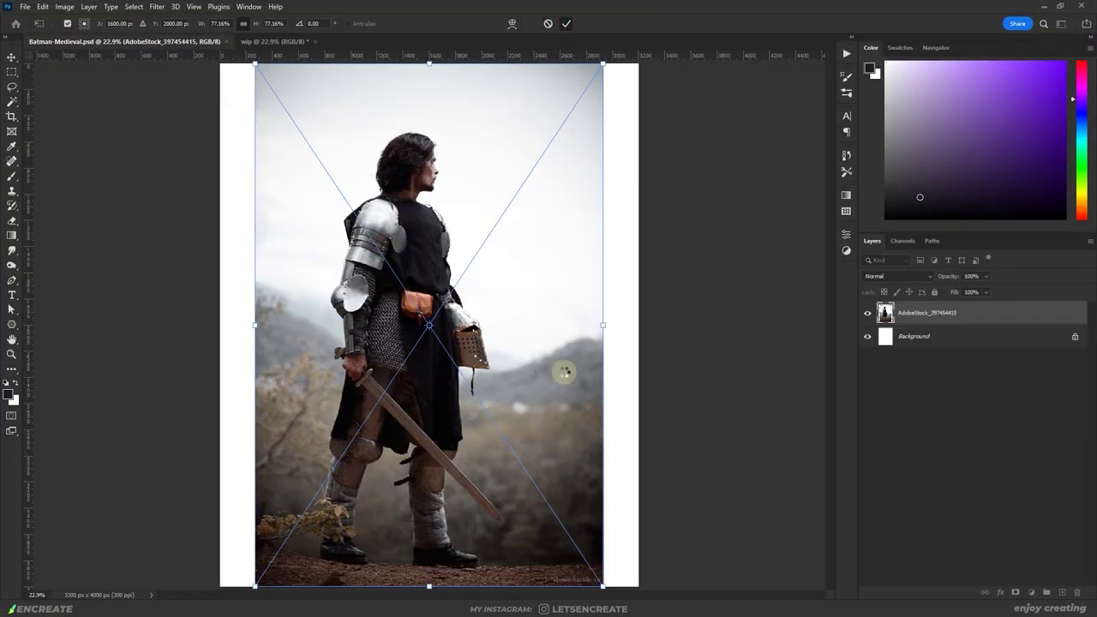
pyautogui.press('Return')
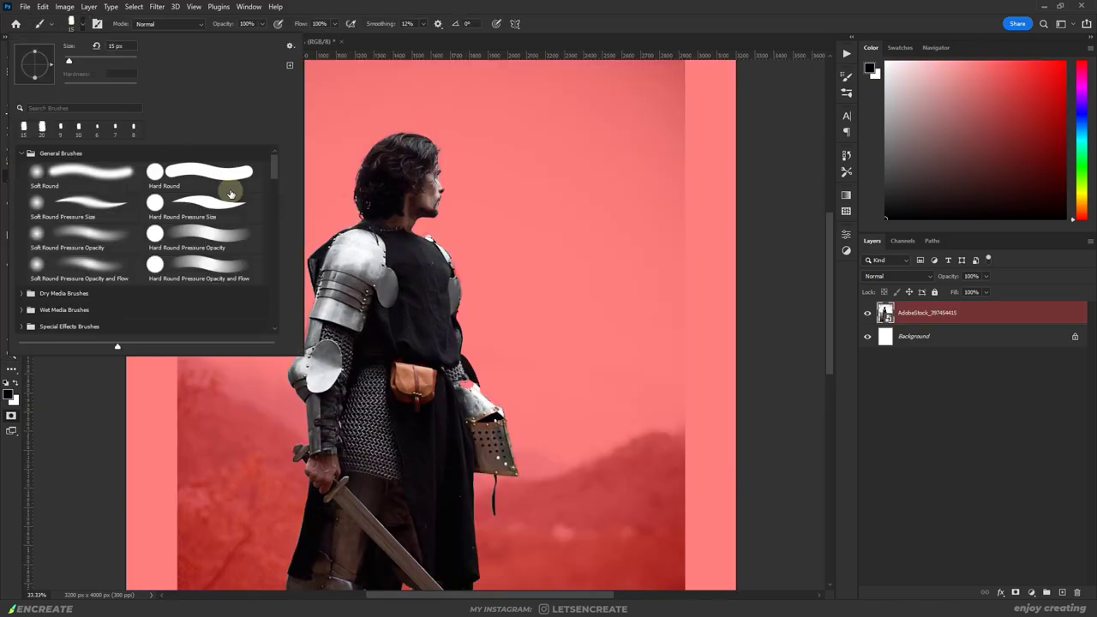
# Step: Refine the subject selection in Quick Mask to include the leaves and ground strip by the left boot
pyautogui.press('Escape')
pyautogui.scroll(-5, 425, 235)
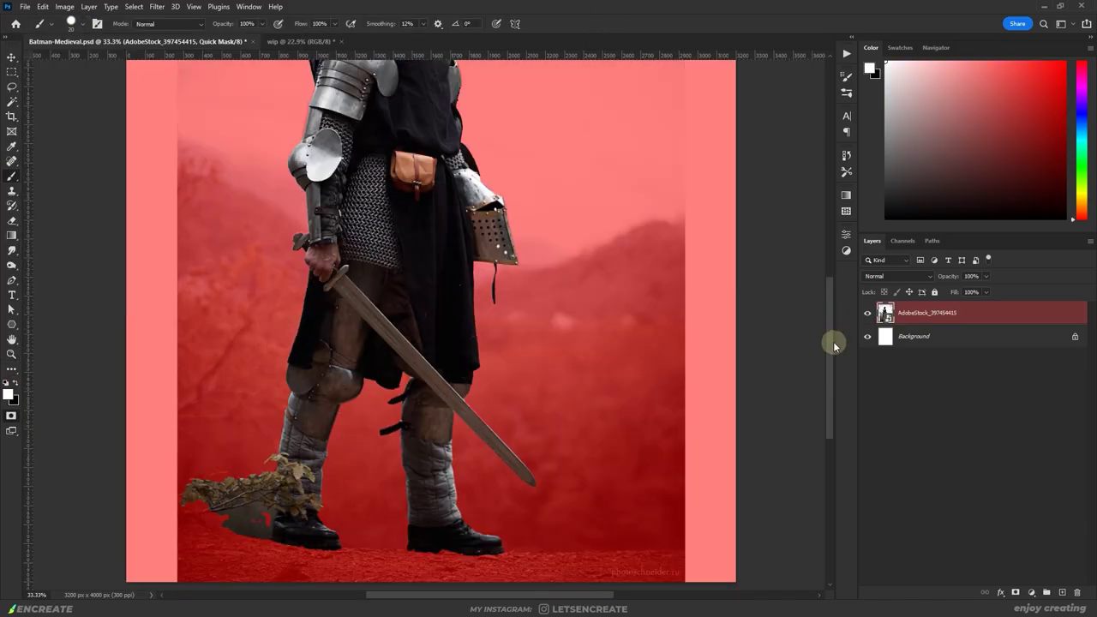
pyautogui.press('x')
pyautogui.press(']')
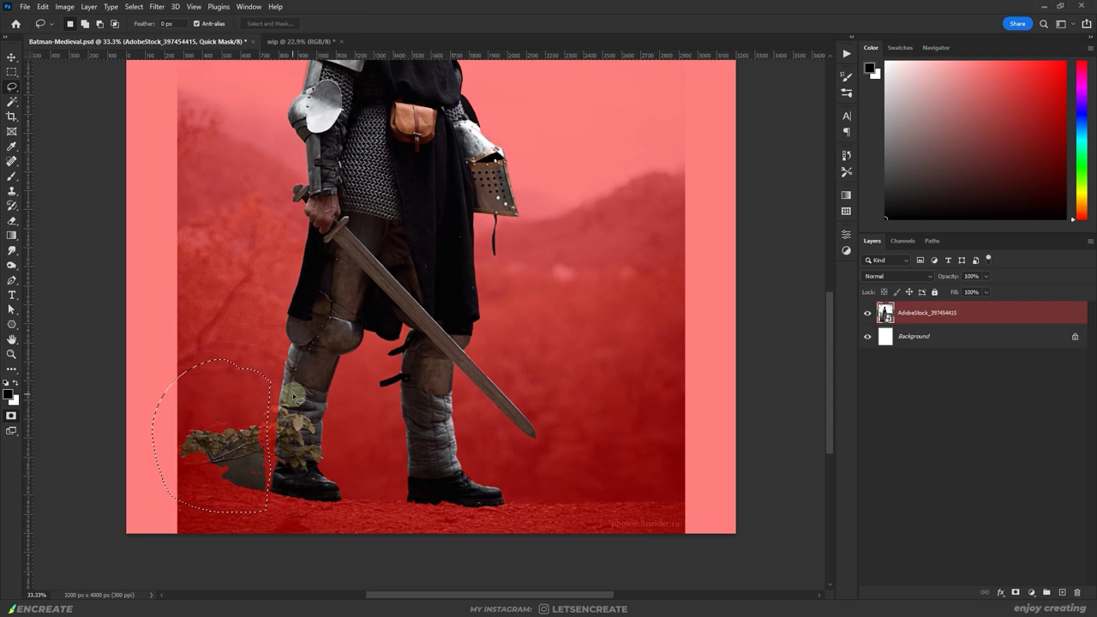
pyautogui.moveTo(196, 421); pyautogui.dragTo(231, 463)
pyautogui.press('[')
pyautogui.press('x')
pyautogui.moveTo(168, 486)
pyautogui.mouseDown()
pyautogui.moveTo(605, 507)
pyautogui.moveTo(214, 517)
pyautogui.mouseUp()
pyautogui.press('q')
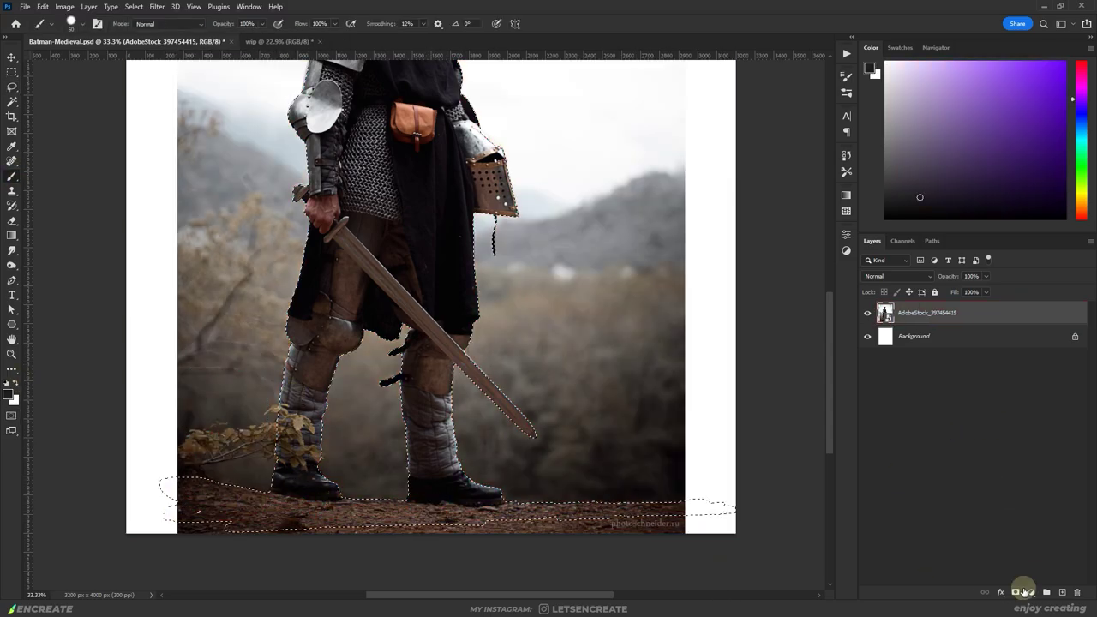
# Step: Mask the knight layer to the selection and reposition the cut-out knight on the canvas
pyautogui.click(1015, 592)
pyautogui.hotkey('ctrl', '0')
pyautogui.press('v')
pyautogui.moveTo(384, 209); pyautogui.dragTo(398, 225)
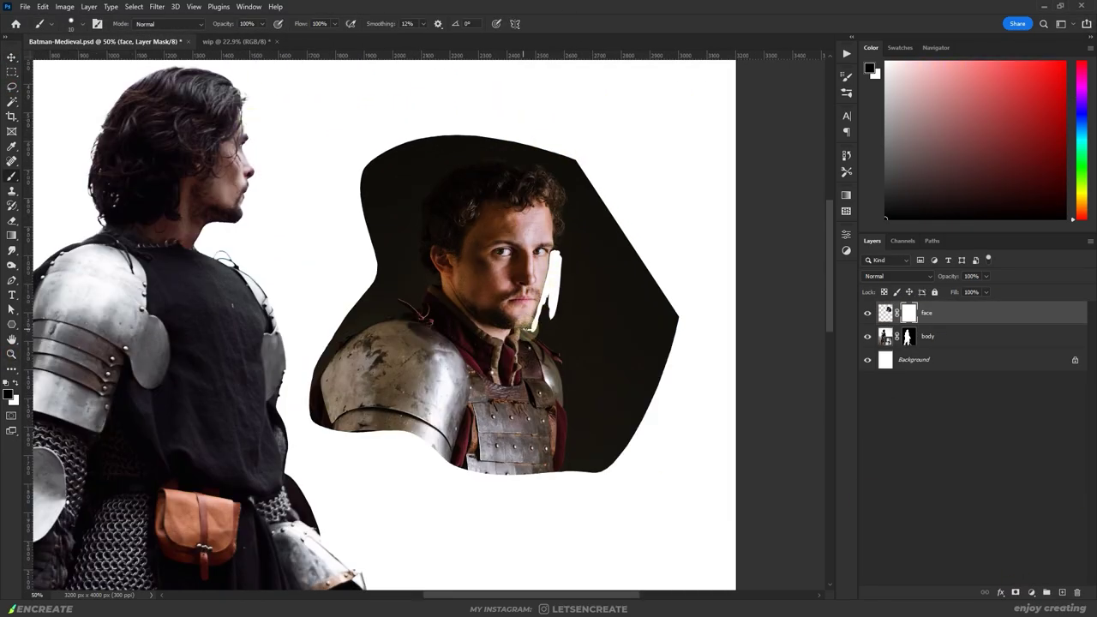
# Step: Paint on the face group's mask to reveal the second man's face on the knight
pyautogui.moveTo(552, 300)
pyautogui.mouseDown()
pyautogui.moveTo(432, 184)
pyautogui.moveTo(651, 282)
pyautogui.mouseUp()
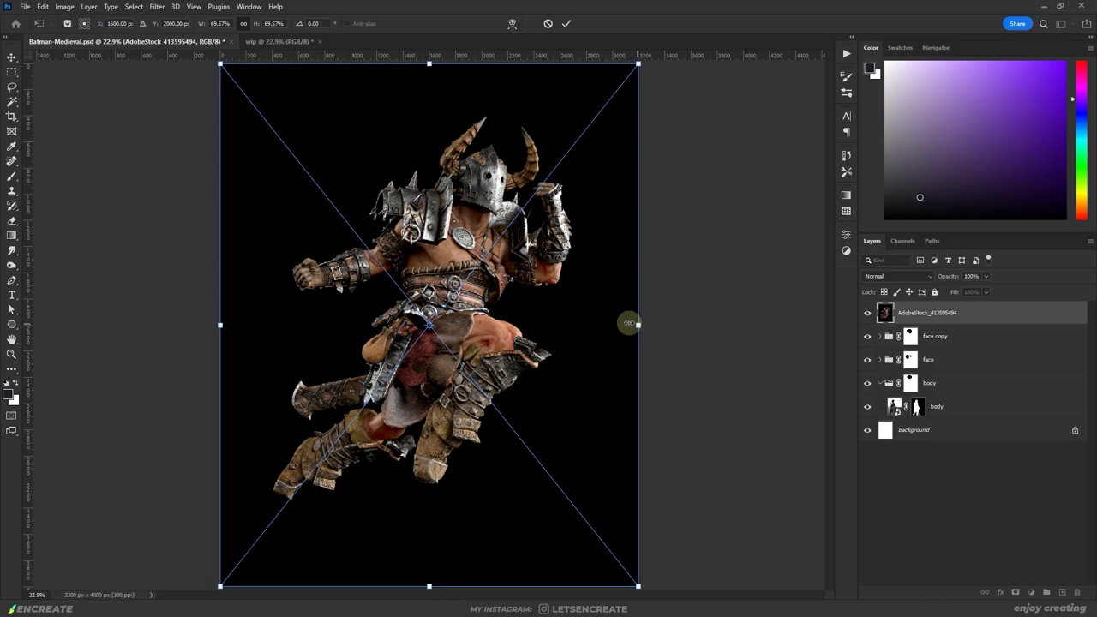
# Step: Enlarge the placed horned warrior photo past the canvas edges
pyautogui.moveTo(628, 323)
pyautogui.mouseDown()
pyautogui.moveTo(489, 448)
pyautogui.moveTo(661, 445)
pyautogui.moveTo(638, 512)
pyautogui.mouseUp()
# Step: Lasso the warrior's helmet, mask the layer to it, and rename the layer 'helmet'
pyautogui.click(567, 23)
pyautogui.click(12, 89)
pyautogui.moveTo(397, 230)
pyautogui.mouseDown()
pyautogui.moveTo(343, 313)
pyautogui.moveTo(405, 215)
pyautogui.mouseUp()
pyautogui.click(1016, 593)
pyautogui.doubleClick(927, 313)
pyautogui.write('helmet')
pyautogui.press('Return')
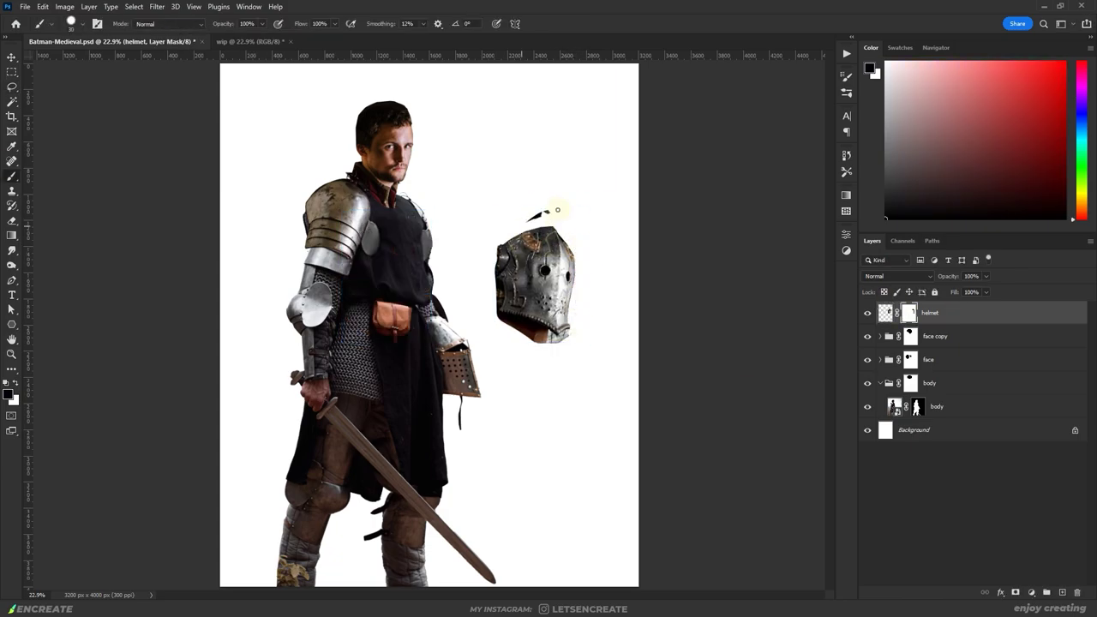
# Step: Move the helmet onto the knight's head and mask away its left edge
pyautogui.hotkey('ctrl', 't')
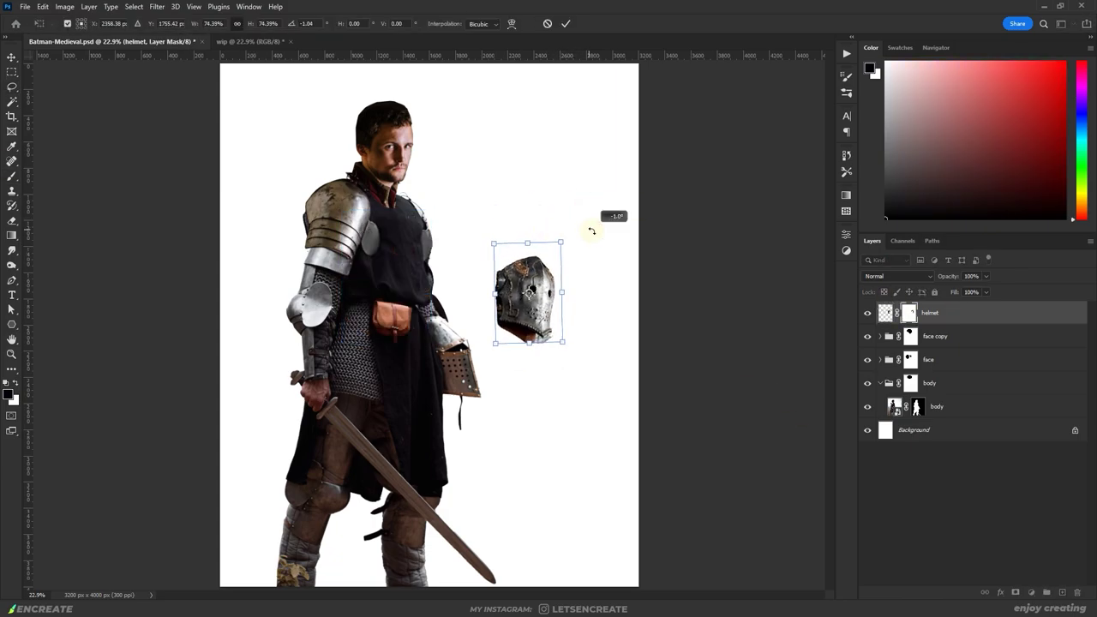
pyautogui.moveTo(573, 331); pyautogui.dragTo(423, 176)
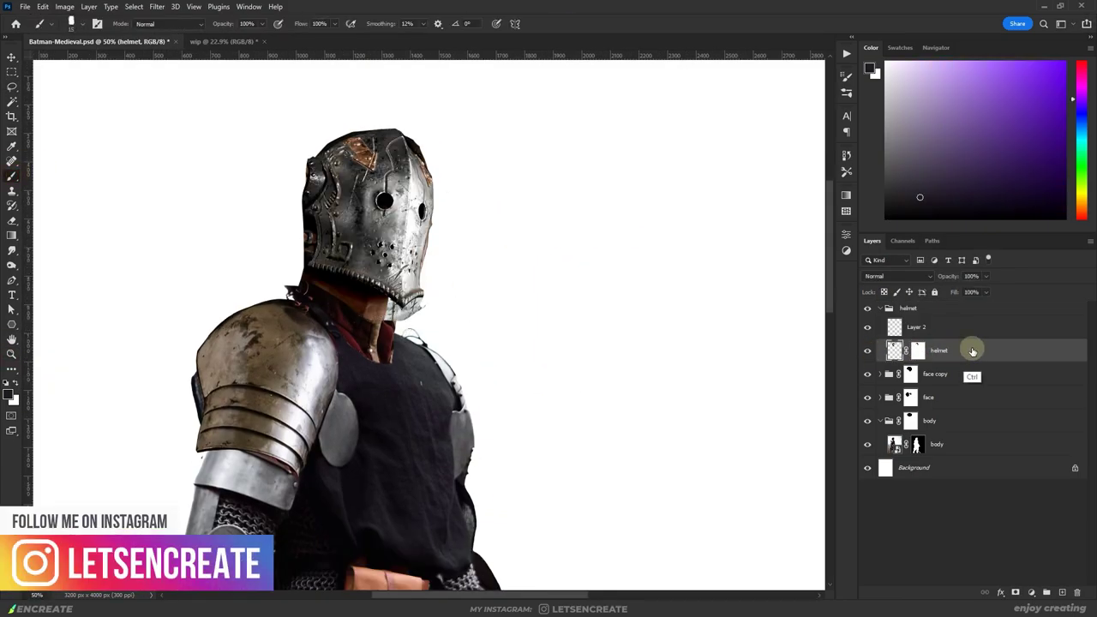
pyautogui.click(918, 350)
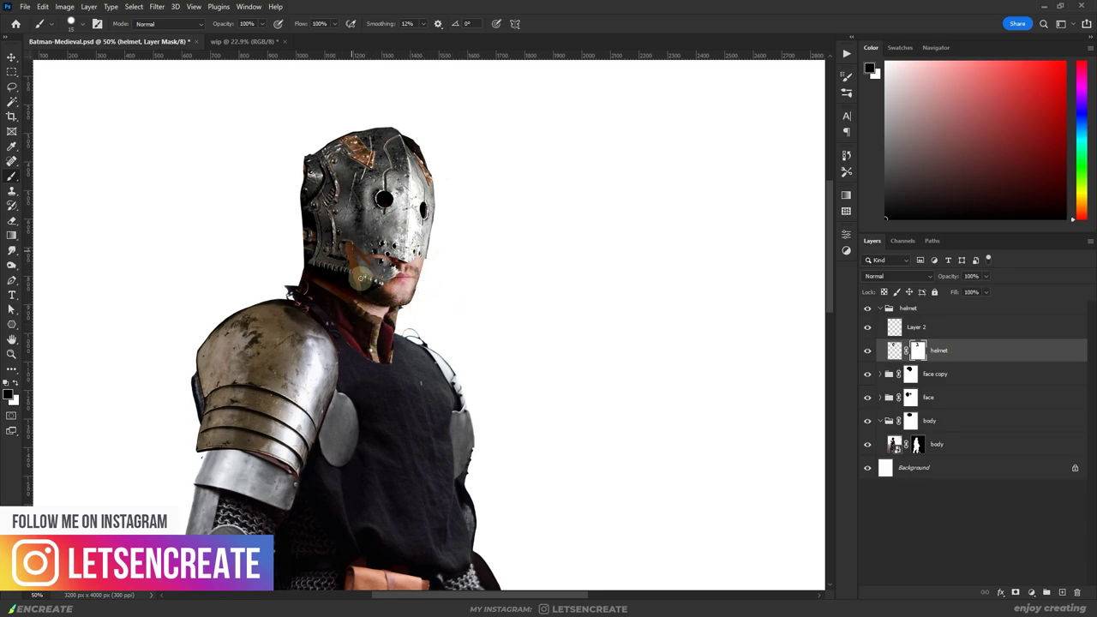
pyautogui.click(867, 350)
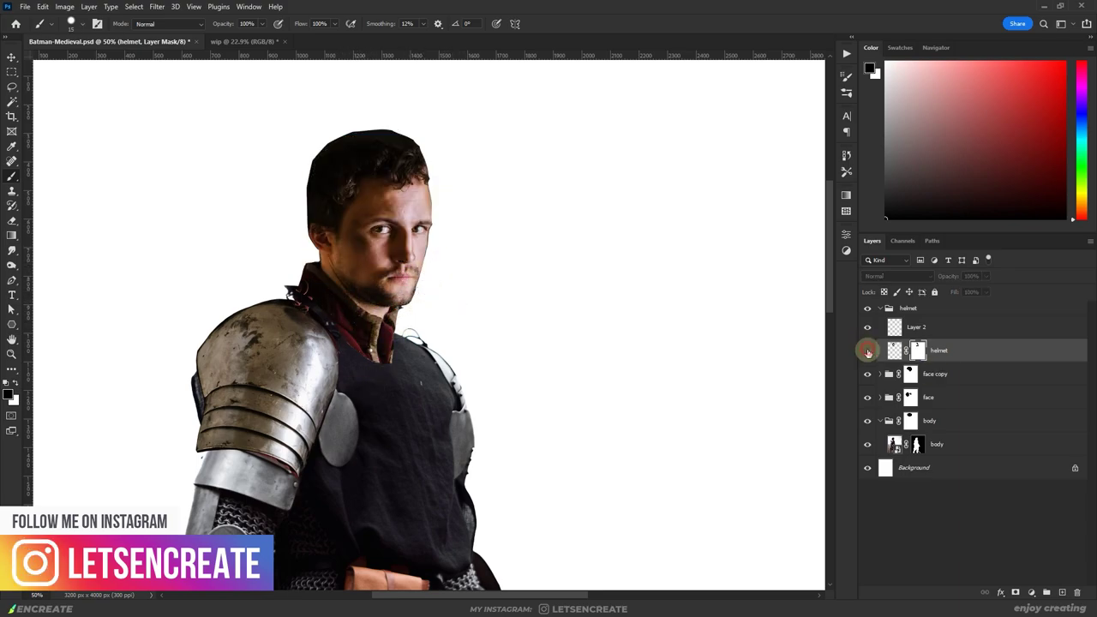
pyautogui.click(867, 351)
pyautogui.moveTo(300, 234); pyautogui.dragTo(306, 255)
# Step: Paint a tint onto the helmet face on Layer 2
pyautogui.click(916, 326)
pyautogui.hotkey('ctrl', '-')
pyautogui.hotkey('ctrl', '-')
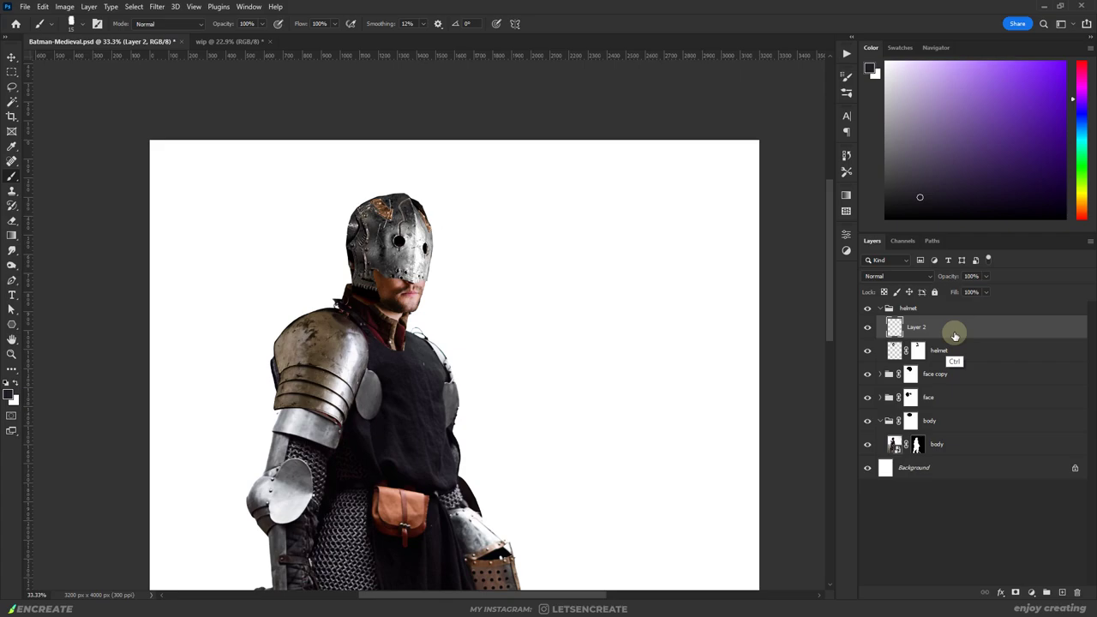
pyautogui.moveTo(403, 257); pyautogui.dragTo(408, 262)
pyautogui.keyDown('alt'); pyautogui.click(407, 261); pyautogui.keyUp('alt')
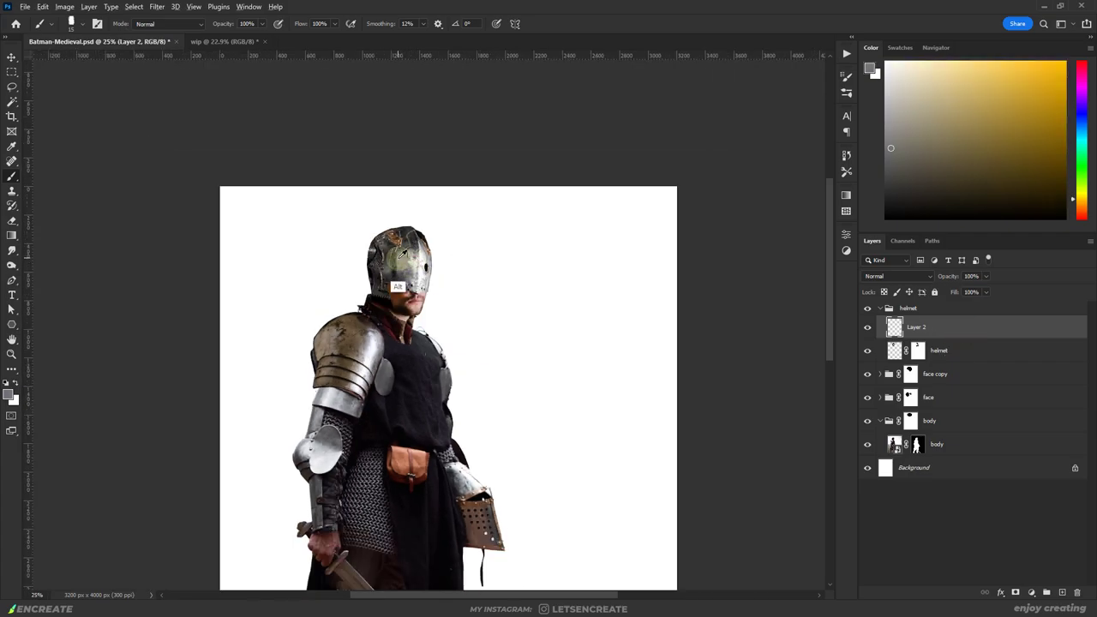
# Step: Add new paint layers in the helmet group, reorder Layers 2 and 3, and sample a dark red-brown
pyautogui.keyDown('alt'); pyautogui.click(423, 272); pyautogui.keyUp('alt')
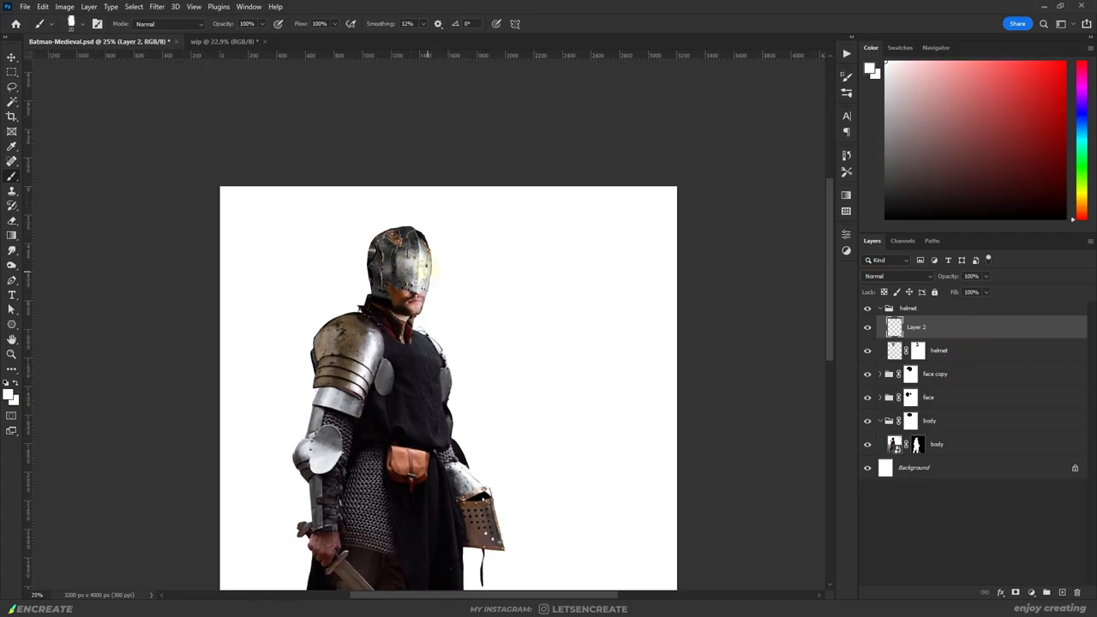
pyautogui.hotkey('ctrl', 'shift', 'alt', 'n')
pyautogui.press('d')
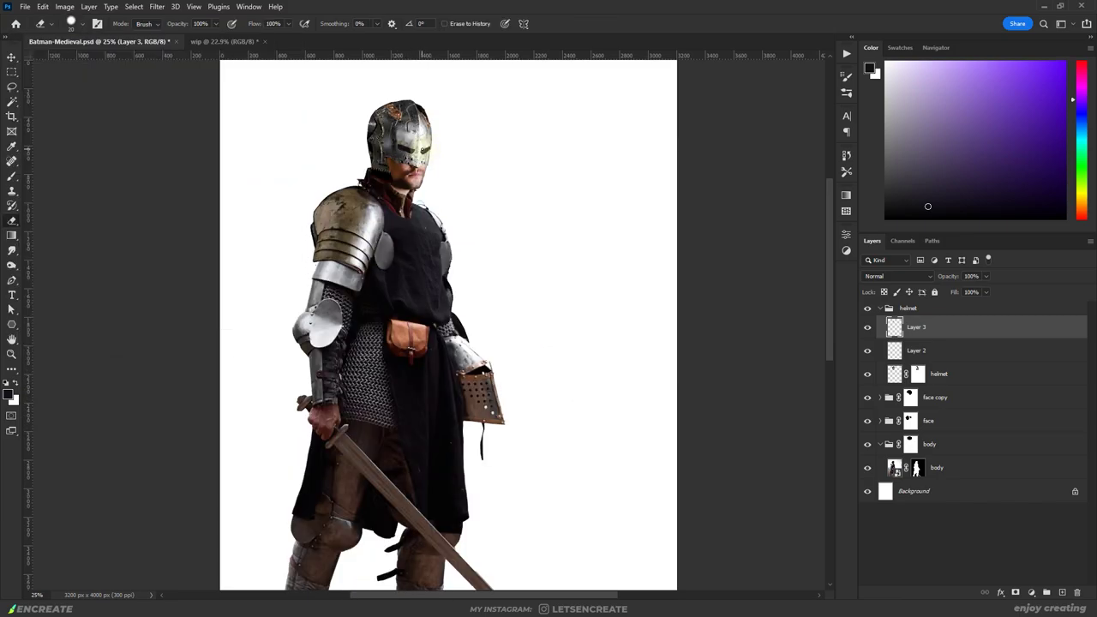
pyautogui.keyDown('alt'); pyautogui.click(418, 156); pyautogui.keyUp('alt')
pyautogui.keyDown('alt'); pyautogui.click(382, 194); pyautogui.keyUp('alt')
pyautogui.hotkey('alt', '[')
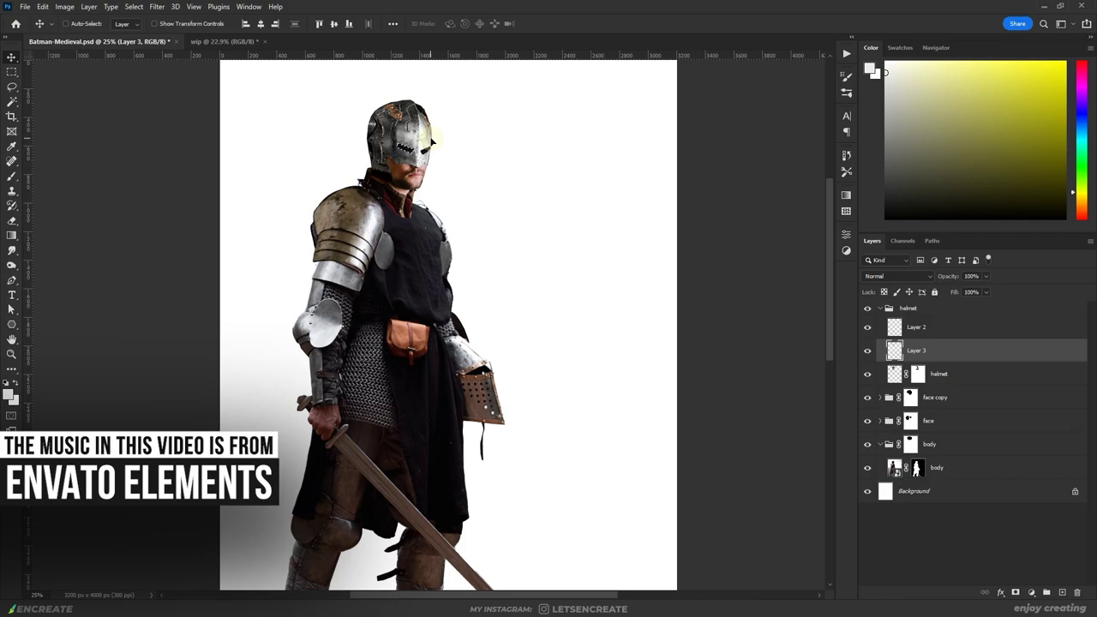
pyautogui.hotkey('alt', ']')
pyautogui.keyDown('alt'); pyautogui.click(418, 161); pyautogui.keyUp('alt')
pyautogui.keyDown('alt'); pyautogui.click(388, 203); pyautogui.keyUp('alt')
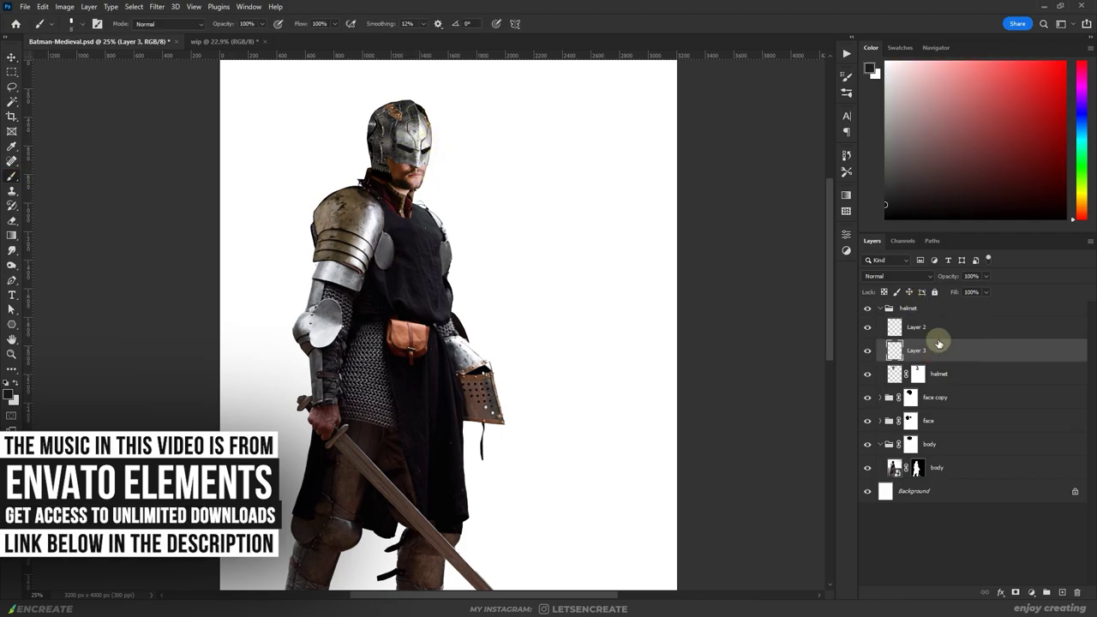
pyautogui.hotkey('alt', '[')
pyautogui.hotkey('alt', ']')
# Step: Sample orange helmet tones and paint tall pointed left and right bat ears on the helmet
pyautogui.hotkey('ctrl', '+')
pyautogui.keyDown('alt'); pyautogui.click(420, 210); pyautogui.keyUp('alt')
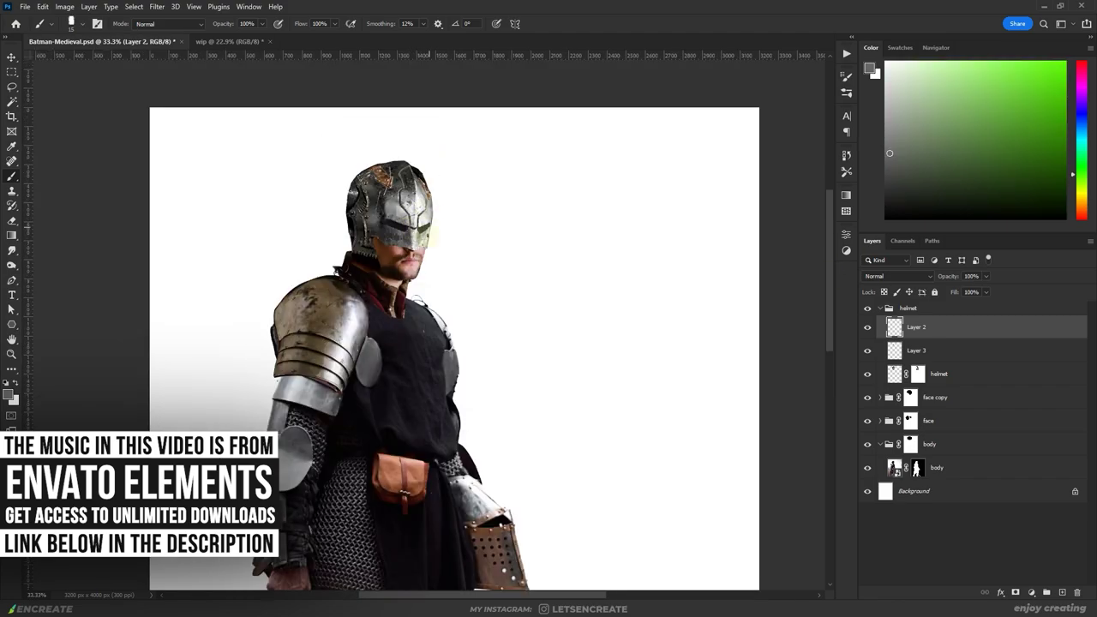
pyautogui.hotkey('alt', '[')
pyautogui.hotkey('alt', '[')
pyautogui.keyDown('alt'); pyautogui.click(416, 243); pyautogui.keyUp('alt')
pyautogui.hotkey('alt', ']')
pyautogui.hotkey('alt', ']')
pyautogui.keyDown('alt'); pyautogui.click(411, 246); pyautogui.keyUp('alt')
pyautogui.keyDown('alt'); pyautogui.click(411, 248); pyautogui.keyUp('alt')
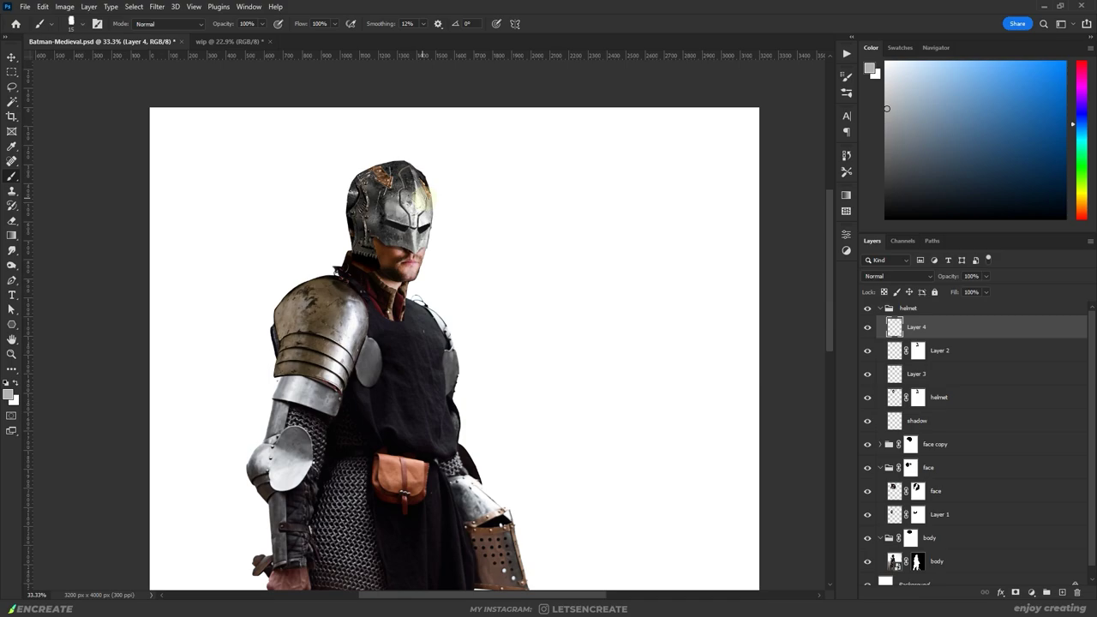
pyautogui.moveTo(353, 150); pyautogui.dragTo(360, 192)
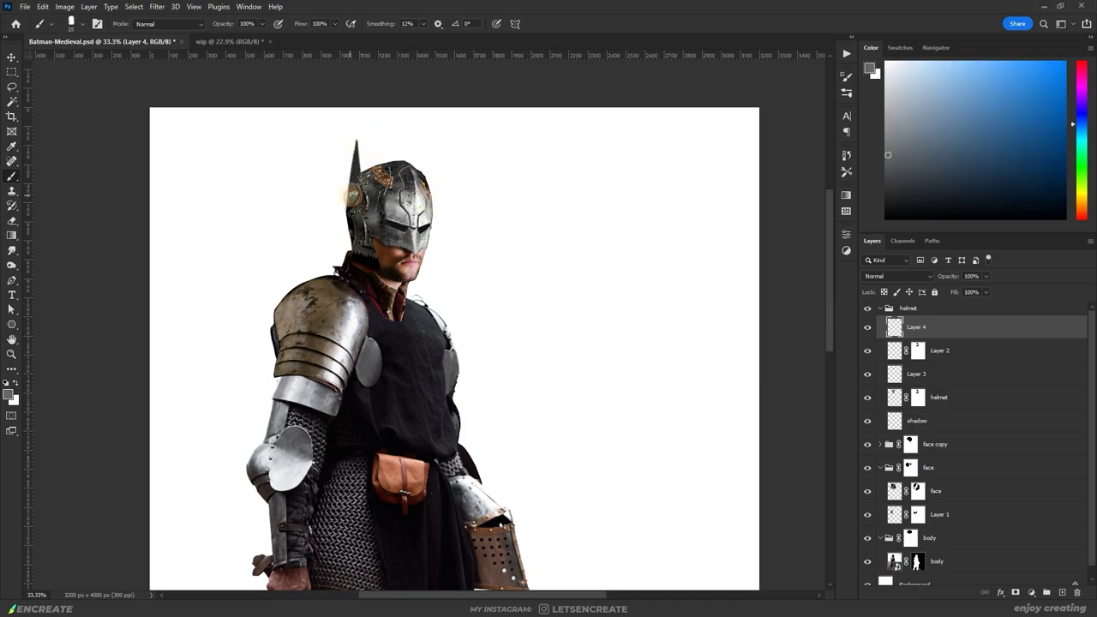
pyautogui.moveTo(417, 144); pyautogui.dragTo(420, 180)
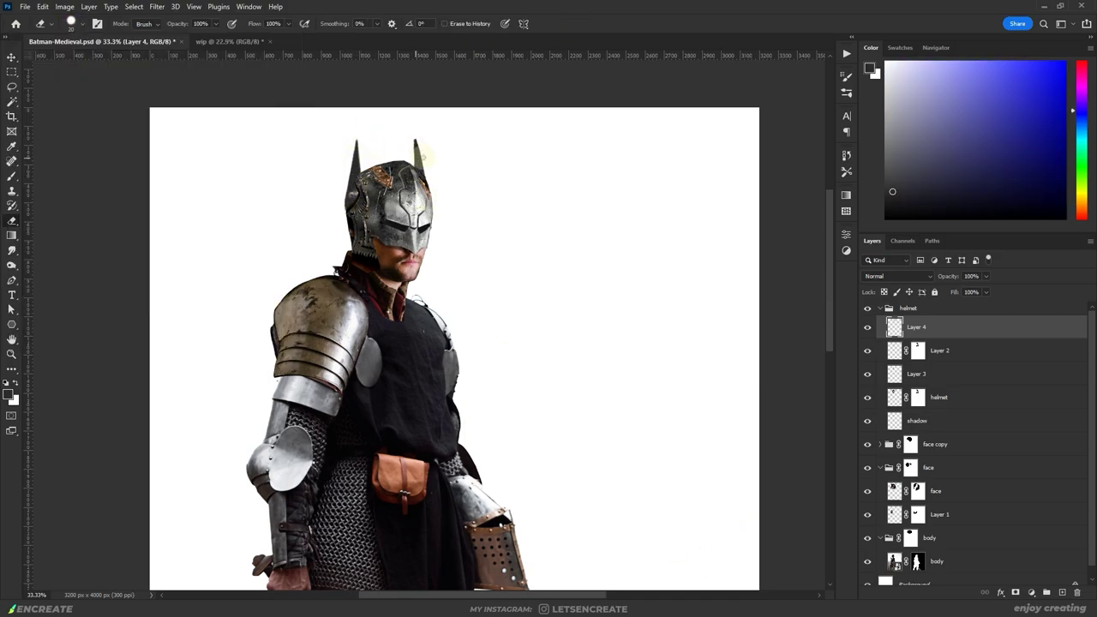
pyautogui.moveTo(352, 184); pyautogui.dragTo(353, 194)
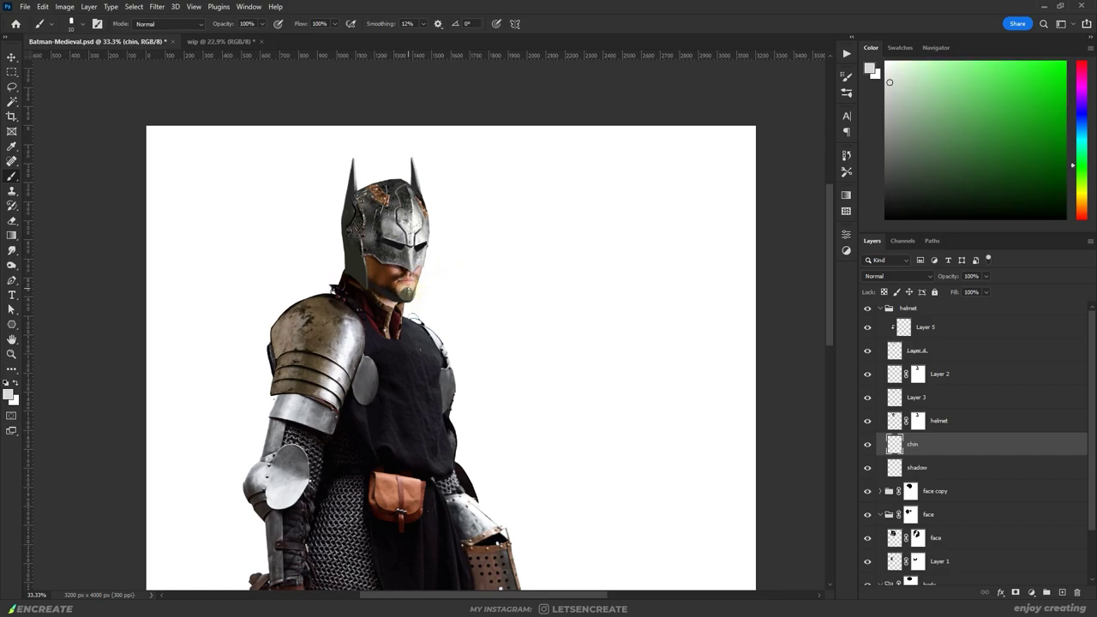
# Step: Paint grey and near-black shading on the helmet using Layer 5 and a new layer above it
pyautogui.keyDown('alt'); pyautogui.click(355, 274); pyautogui.keyUp('alt')
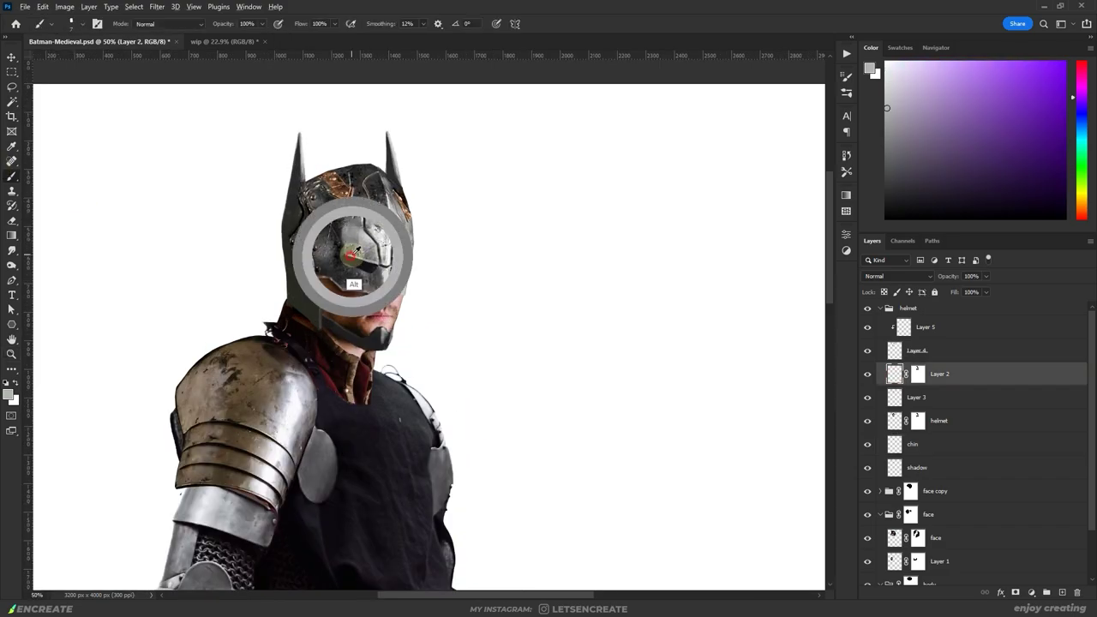
pyautogui.keyDown('ctrl'); pyautogui.click(296, 253); pyautogui.keyUp('ctrl')
pyautogui.keyDown('alt'); pyautogui.click(316, 276); pyautogui.keyUp('alt')
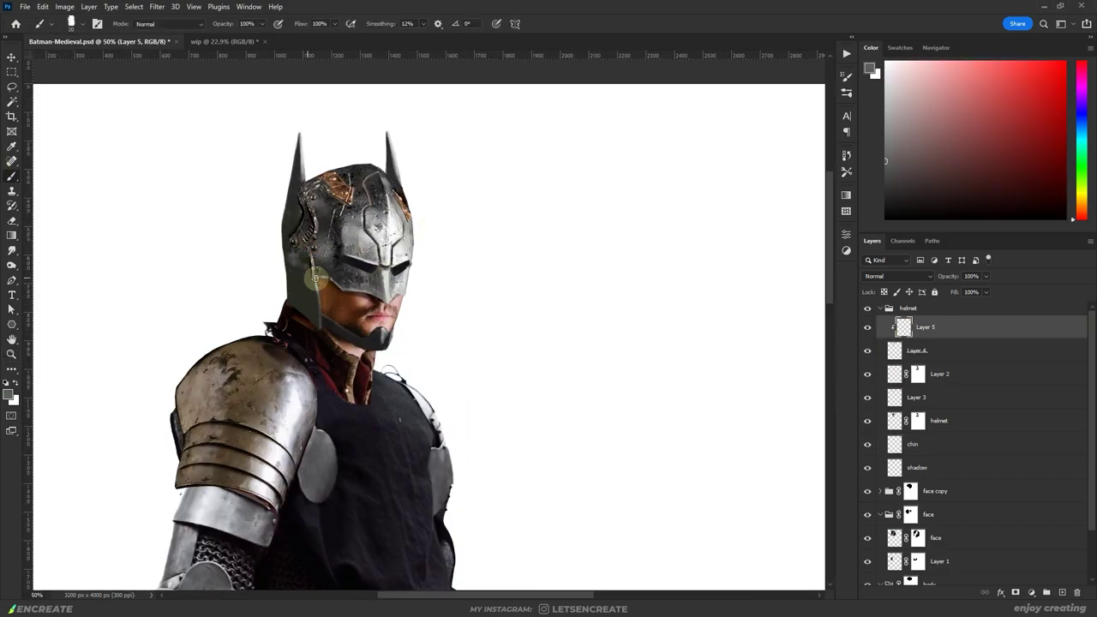
pyautogui.keyDown('alt'); pyautogui.click(390, 160); pyautogui.keyUp('alt')
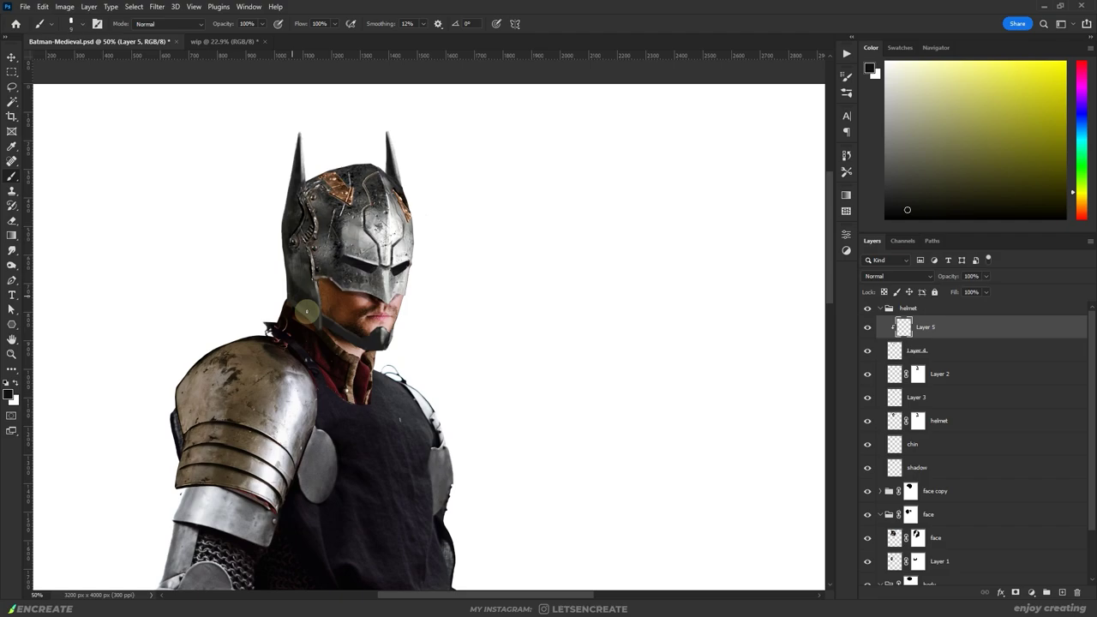
pyautogui.hotkey('ctrl', 'shift', 'alt', 'n')
pyautogui.keyDown('alt'); pyautogui.click(408, 240); pyautogui.keyUp('alt')
pyautogui.keyDown('alt'); pyautogui.click(408, 236); pyautogui.keyUp('alt')
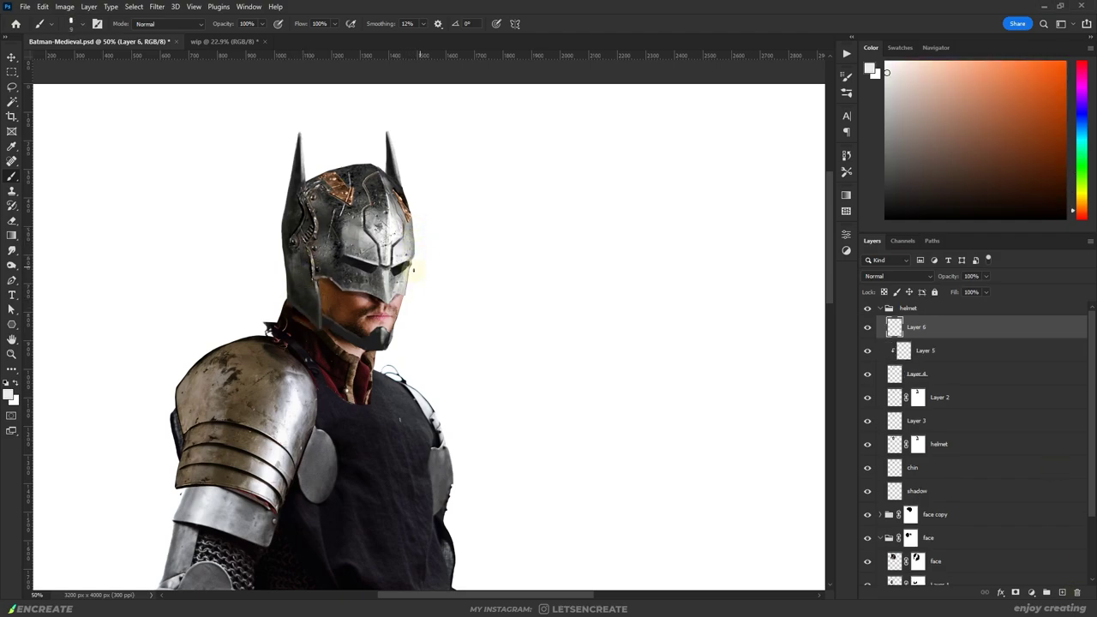
pyautogui.keyDown('alt'); pyautogui.click(404, 267); pyautogui.keyUp('alt')
# Step: Add a layer below Layer 6 and shade the jaw with sampled greys and near-black tones
pyautogui.hotkey('ctrl', 'shift', 'alt', 'n')
pyautogui.hotkey('ctrl', '[')
pyautogui.keyDown('alt'); pyautogui.click(315, 282); pyautogui.keyUp('alt')
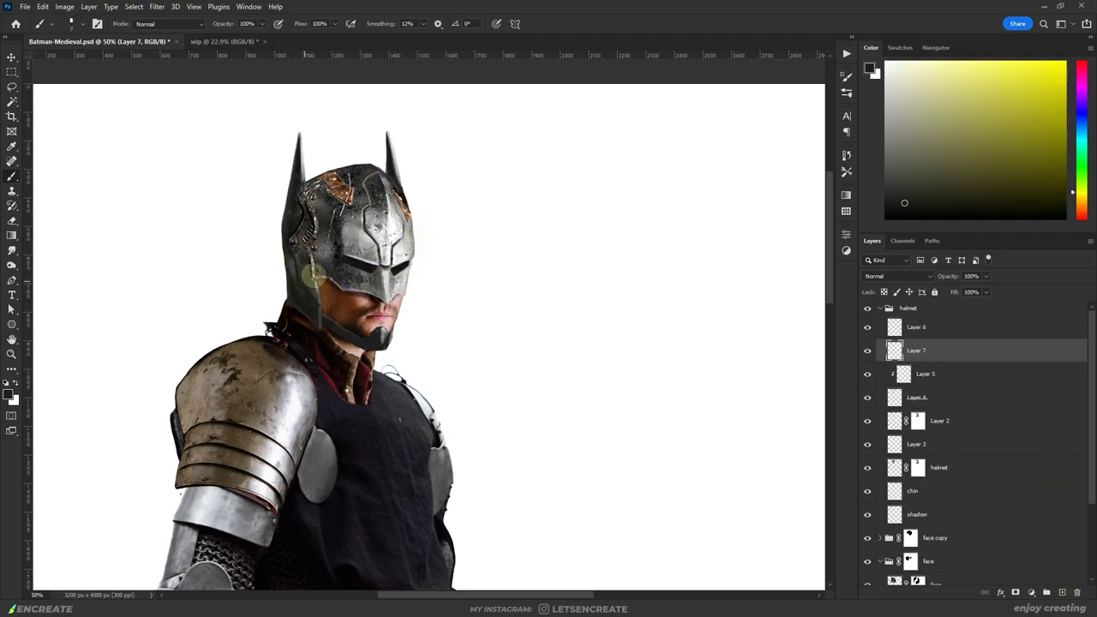
pyautogui.keyDown('alt'); pyautogui.click(310, 276); pyautogui.keyUp('alt')
pyautogui.keyDown('alt'); pyautogui.click(319, 302); pyautogui.keyUp('alt')
pyautogui.keyDown('alt'); pyautogui.click(299, 267); pyautogui.keyUp('alt')
pyautogui.keyDown('alt'); pyautogui.click(314, 291); pyautogui.keyUp('alt')
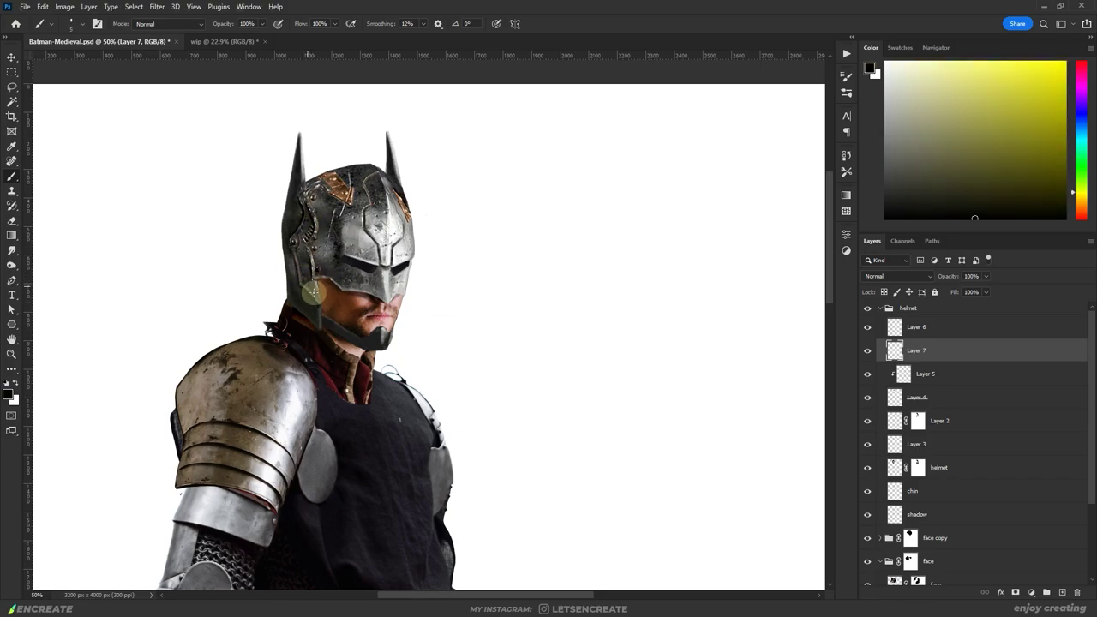
pyautogui.keyDown('alt'); pyautogui.click(308, 285); pyautogui.keyUp('alt')
pyautogui.keyDown('alt'); pyautogui.click(298, 289); pyautogui.keyUp('alt')
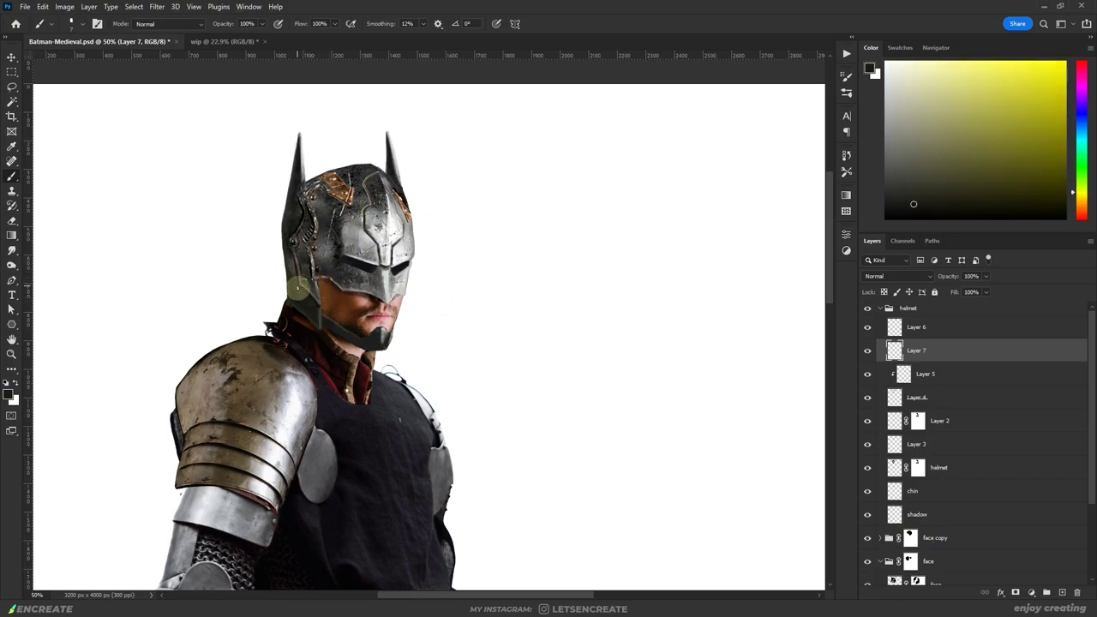
pyautogui.scroll(-2, 298, 289)
pyautogui.keyDown('alt'); pyautogui.click(346, 241); pyautogui.keyUp('alt')
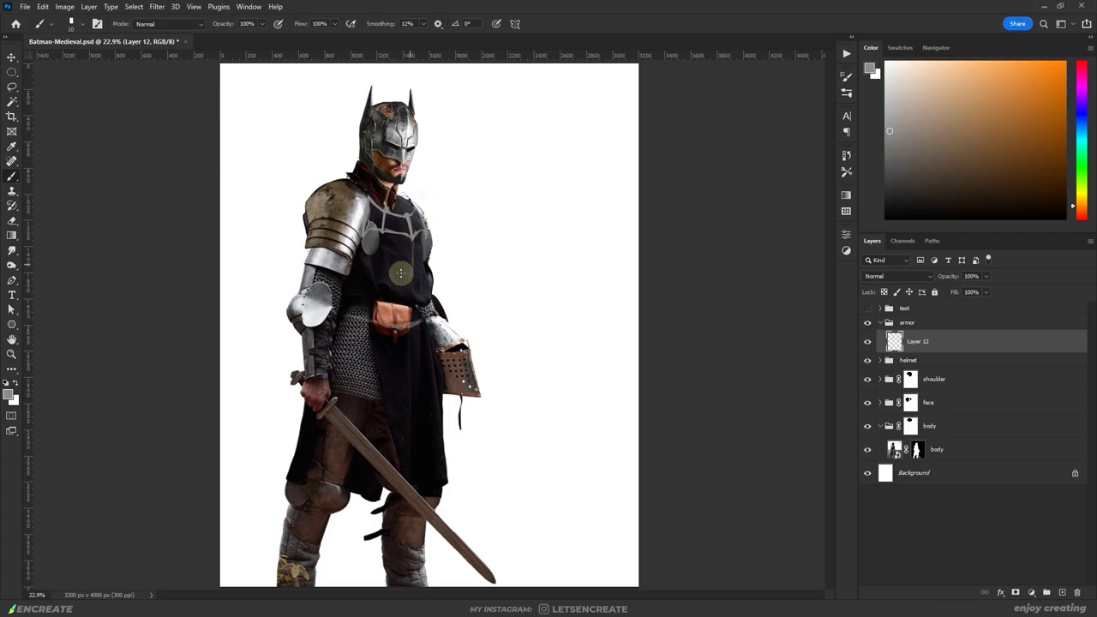
# Step: Paint the grey chest plate on Layer 12 with sampled grey-blue armour tones, beside the bat sign layer
pyautogui.keyDown('alt'); pyautogui.click(390, 205); pyautogui.keyUp('alt')
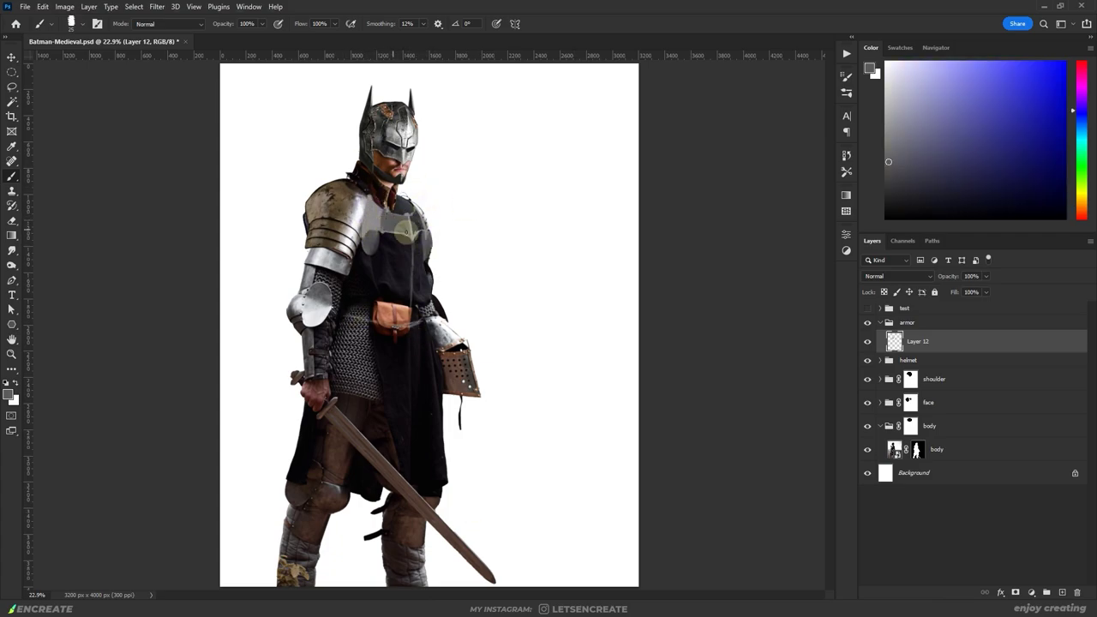
pyautogui.keyDown('alt'); pyautogui.click(378, 215); pyautogui.keyUp('alt')
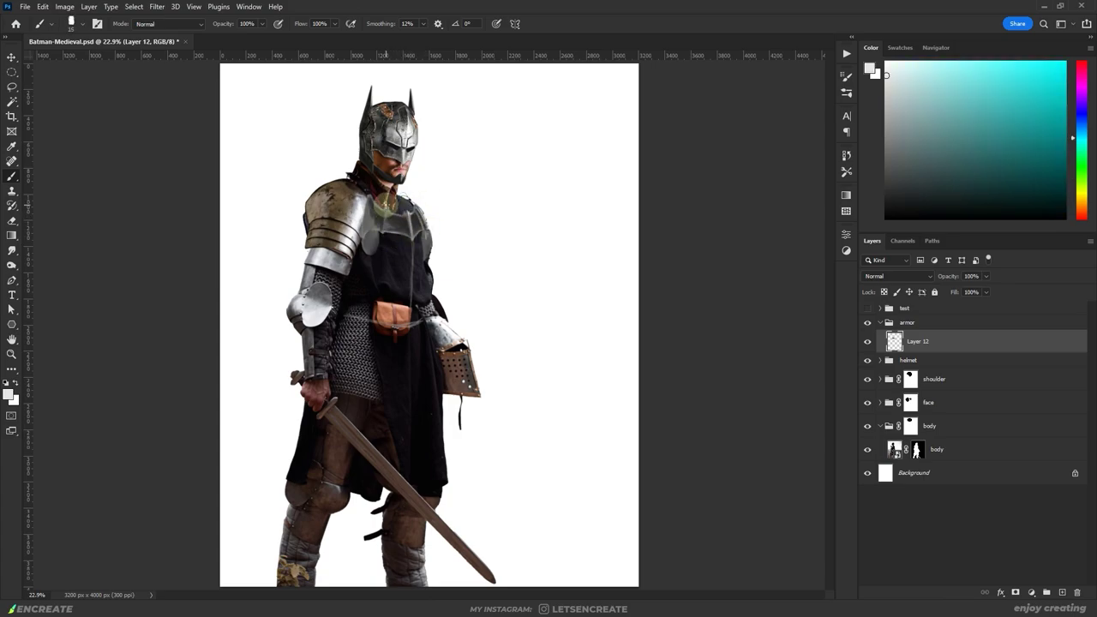
pyautogui.keyDown('alt'); pyautogui.click(390, 179); pyautogui.keyUp('alt')
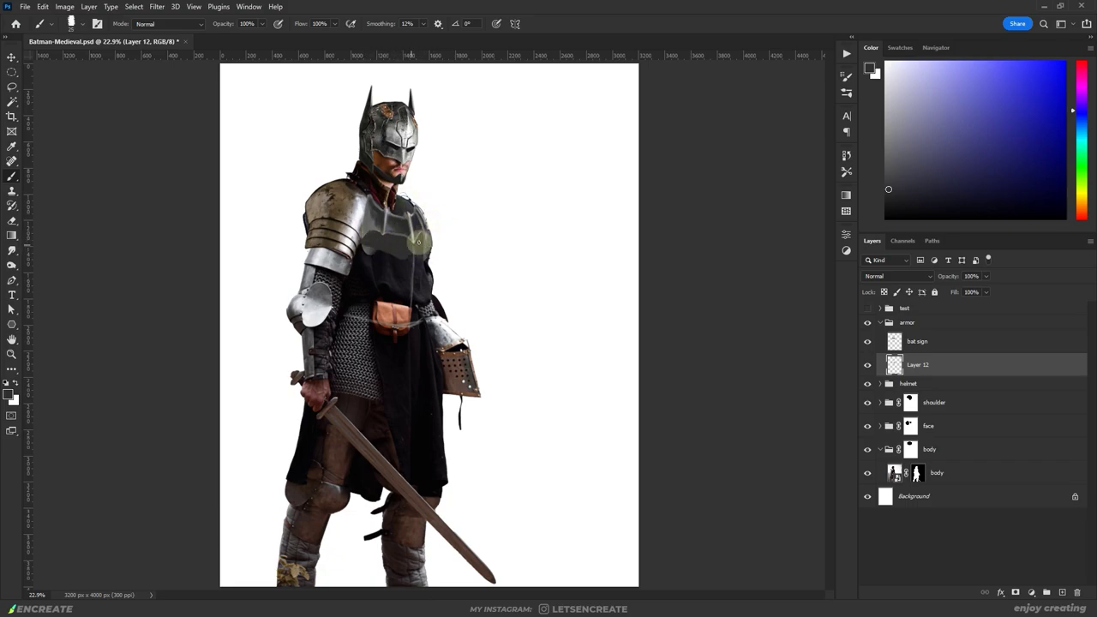
pyautogui.click(966, 343)
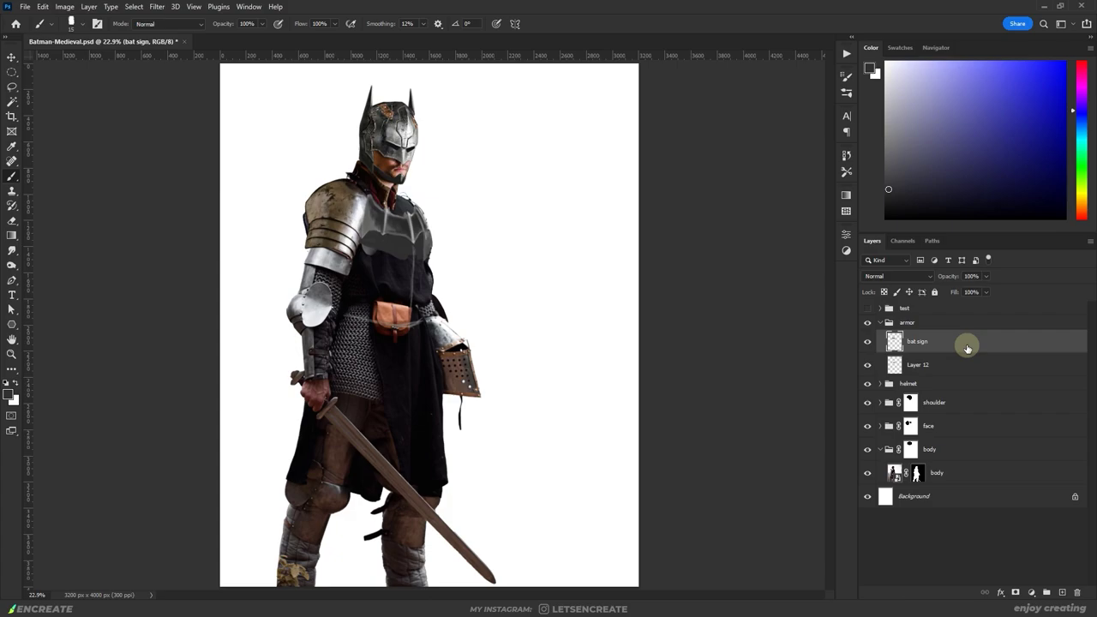
pyautogui.hotkey('alt', '[')
pyautogui.keyDown('alt'); pyautogui.click(403, 253); pyautogui.keyUp('alt')
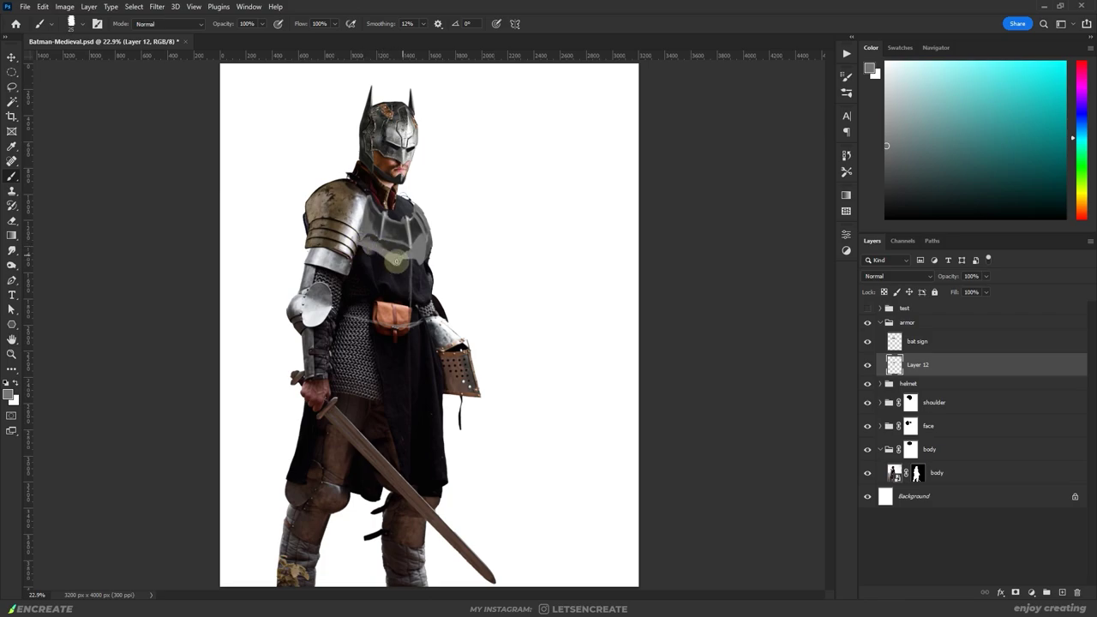
pyautogui.keyDown('alt'); pyautogui.click(367, 240); pyautogui.keyUp('alt')
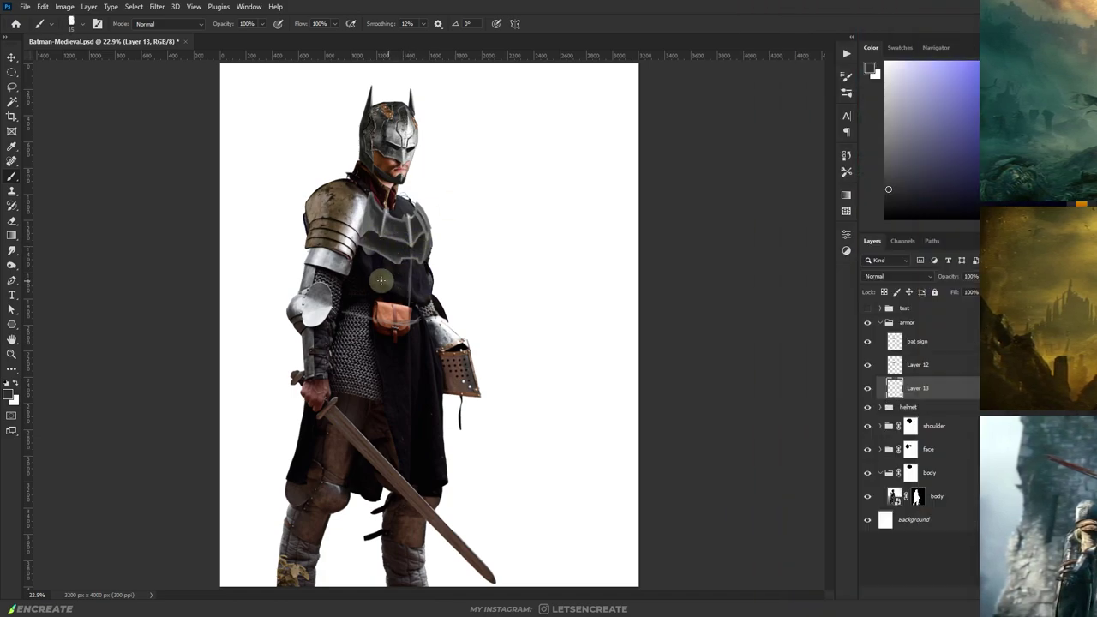
# Step: Add Layers 13 and 14 and paint a dark plate over the lower chest toward the belt
pyautogui.hotkey('alt', '[')
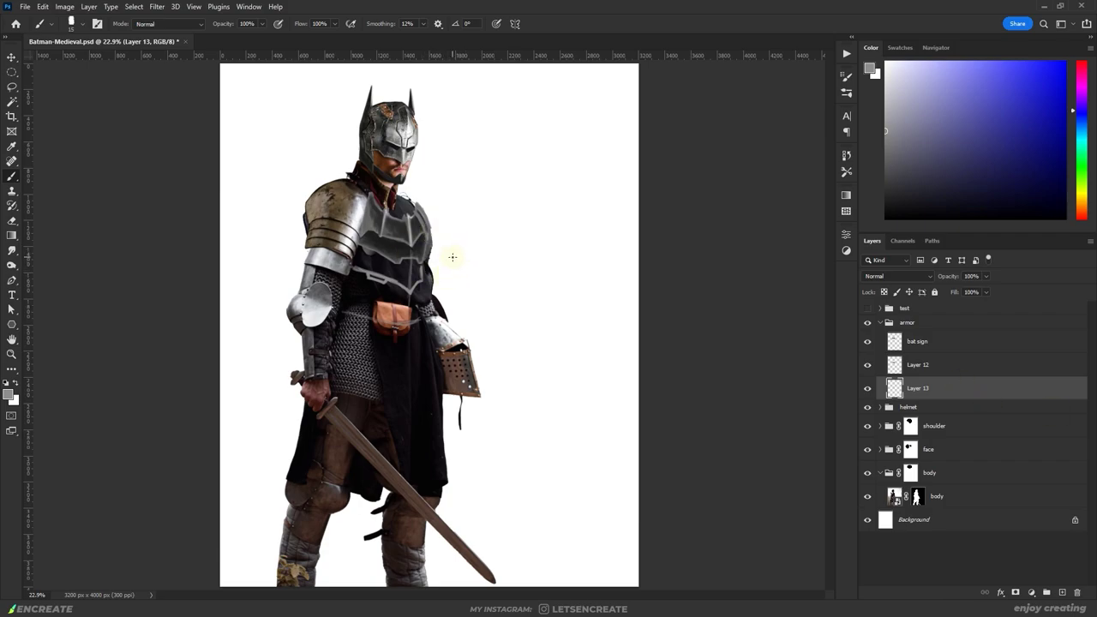
pyautogui.press('d')
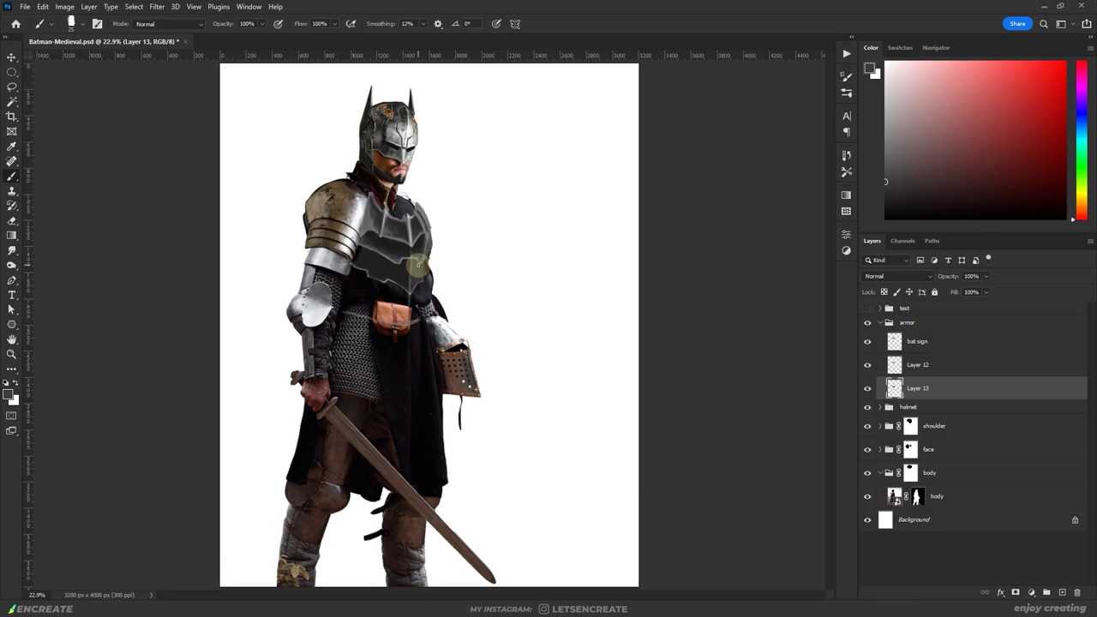
pyautogui.hotkey('ctrl', 'shift', 'alt', 'n')
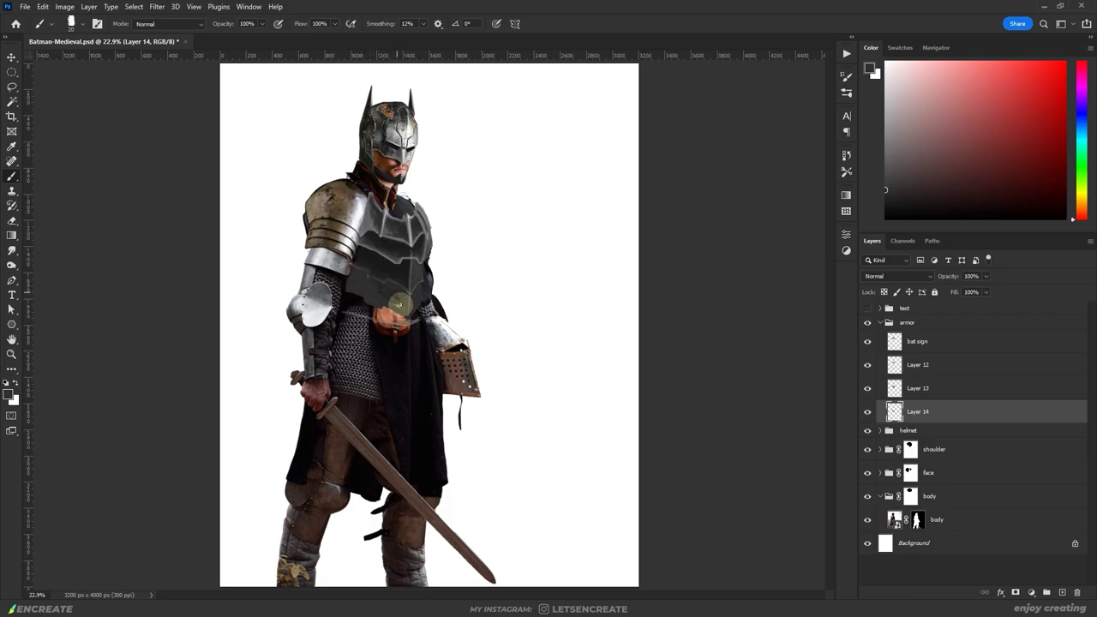
pyautogui.moveTo(408, 294); pyautogui.dragTo(374, 281)
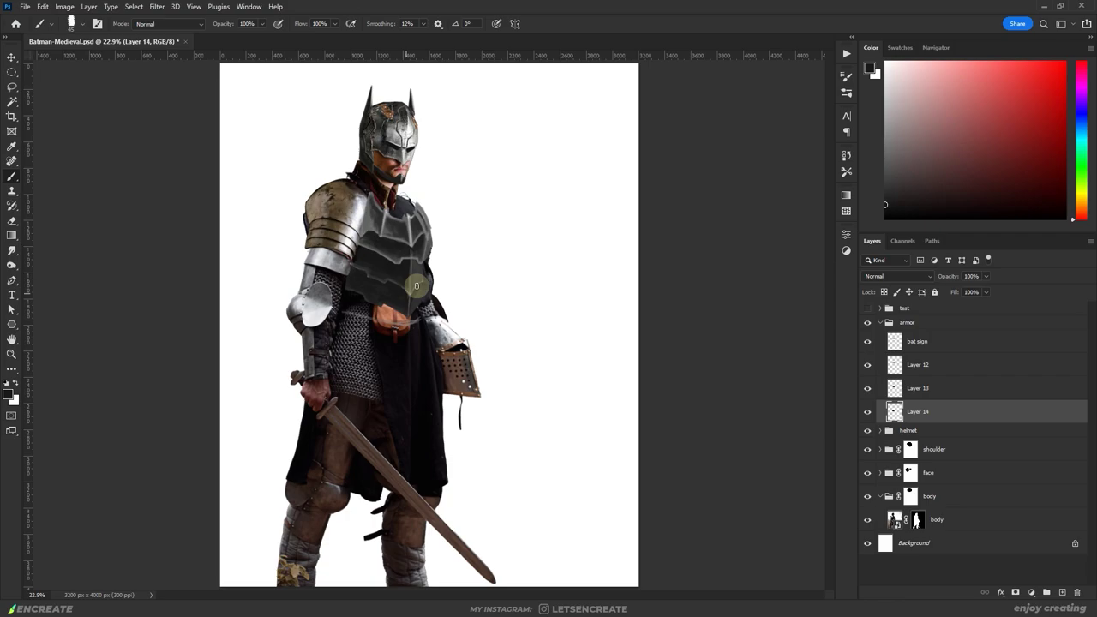
# Step: Copy the belt pouch from the body layer onto its own layer and move it along the belt
pyautogui.click(867, 411)
pyautogui.click(894, 520)
pyautogui.press('l')
pyautogui.moveTo(374, 304); pyautogui.dragTo(375, 305)
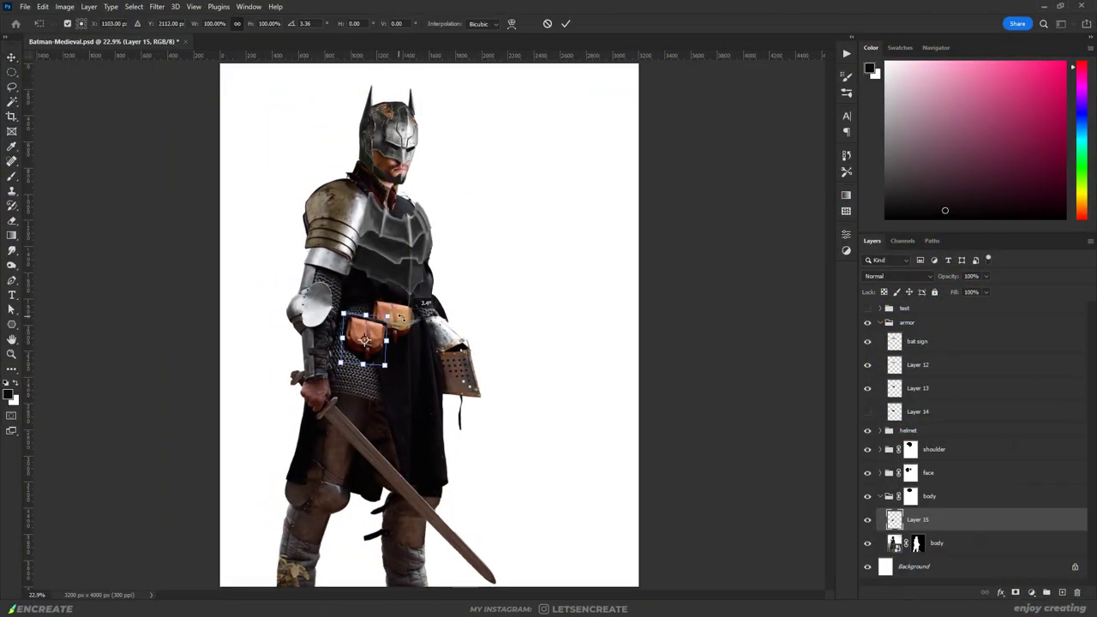
pyautogui.hotkey('ctrl', 'd')
pyautogui.moveTo(971, 521); pyautogui.dragTo(947, 420)
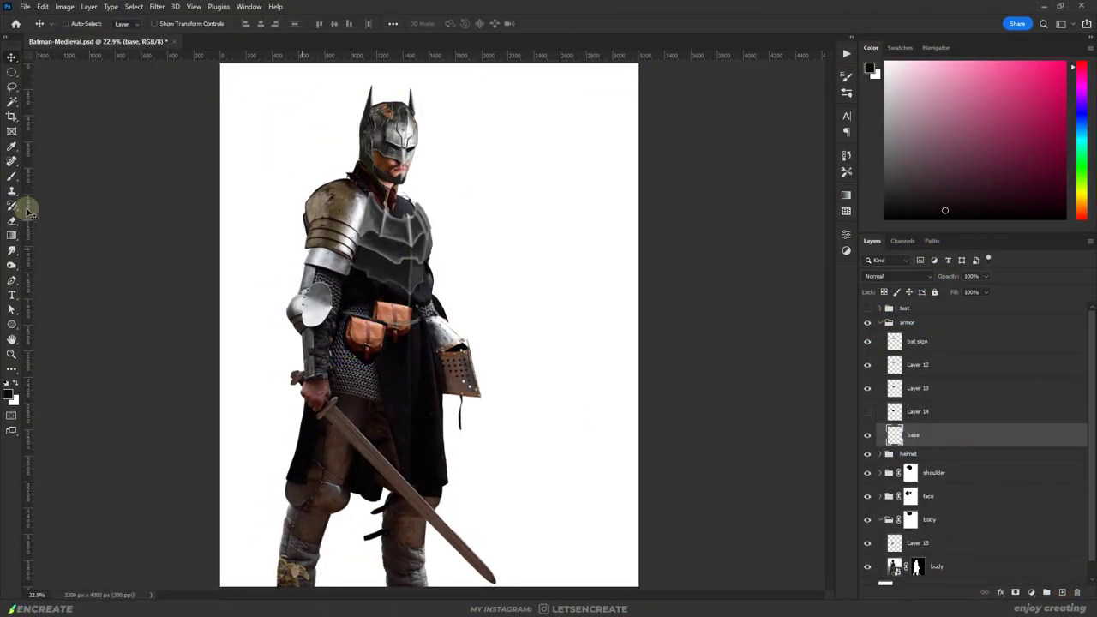
pyautogui.press('b')
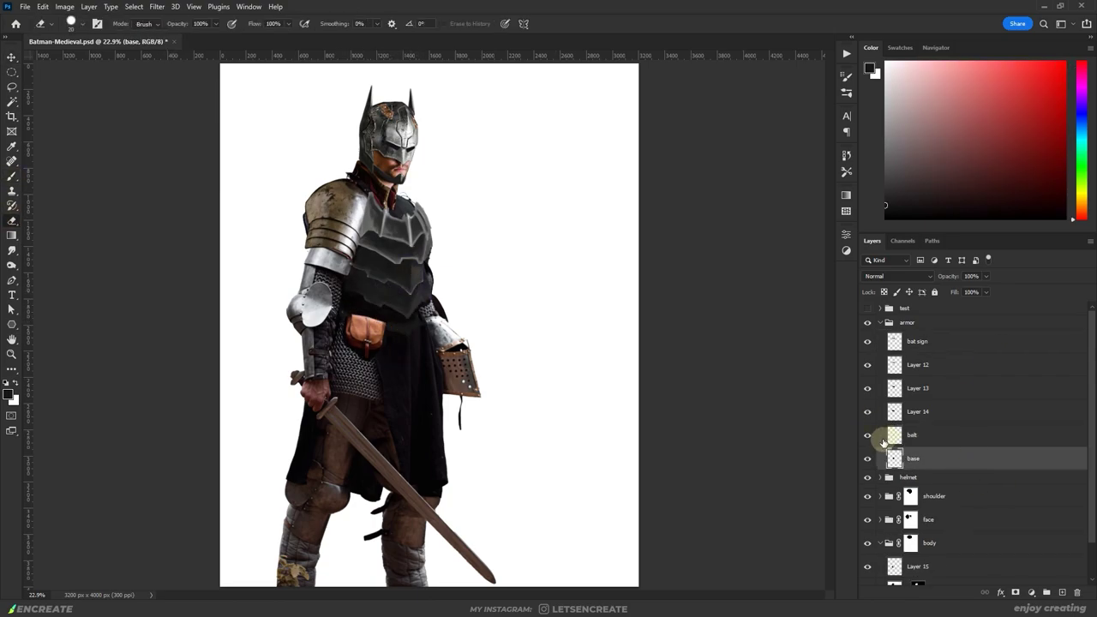
# Step: Go through the plate 1 to plate 4 layers in the armor group, ending on plate 4
pyautogui.click(915, 365)
pyautogui.click(915, 388)
pyautogui.click(943, 411)
pyautogui.click(969, 435)
pyautogui.press('b')
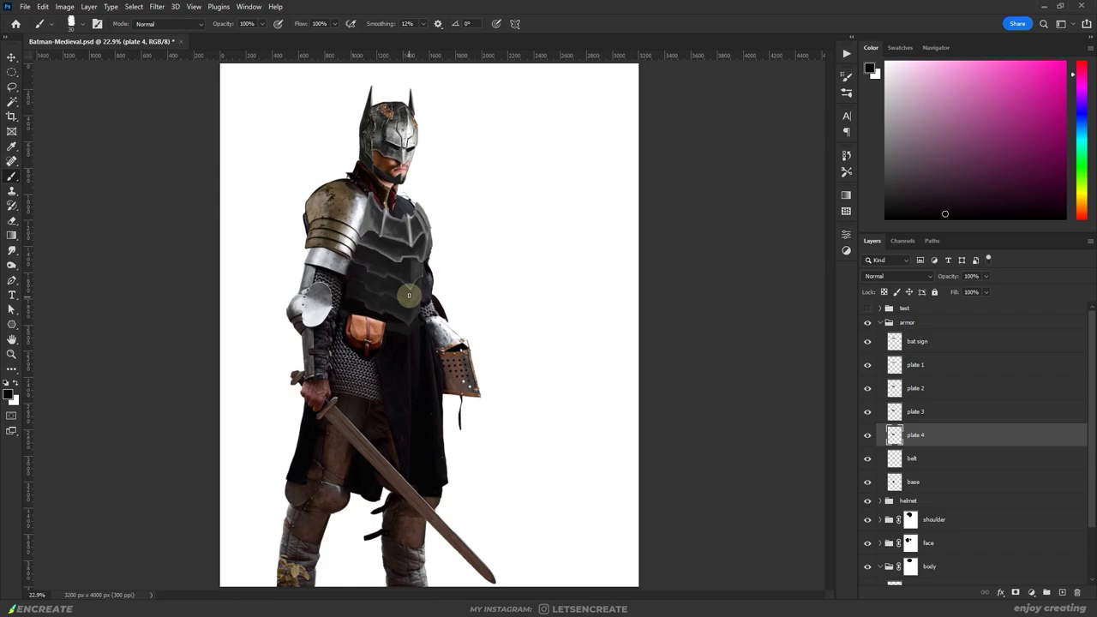
# Step: Step through the plate layers up to bat sign and sample light and dark armour greys for highlights
pyautogui.hotkey('alt', ']')
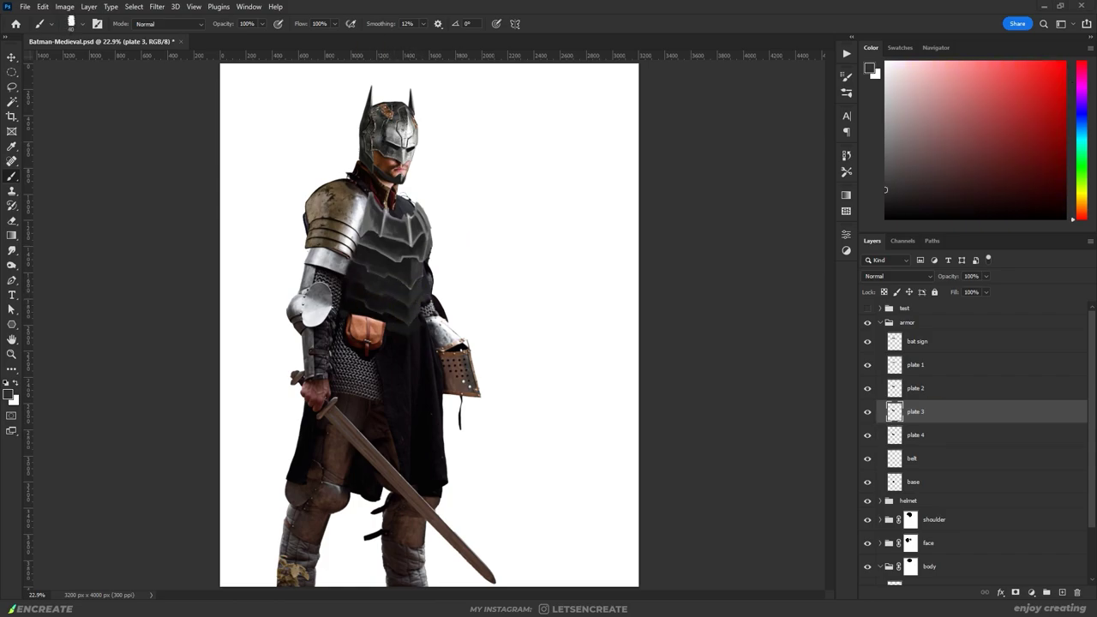
pyautogui.hotkey('alt', '[')
pyautogui.hotkey('alt', ']')
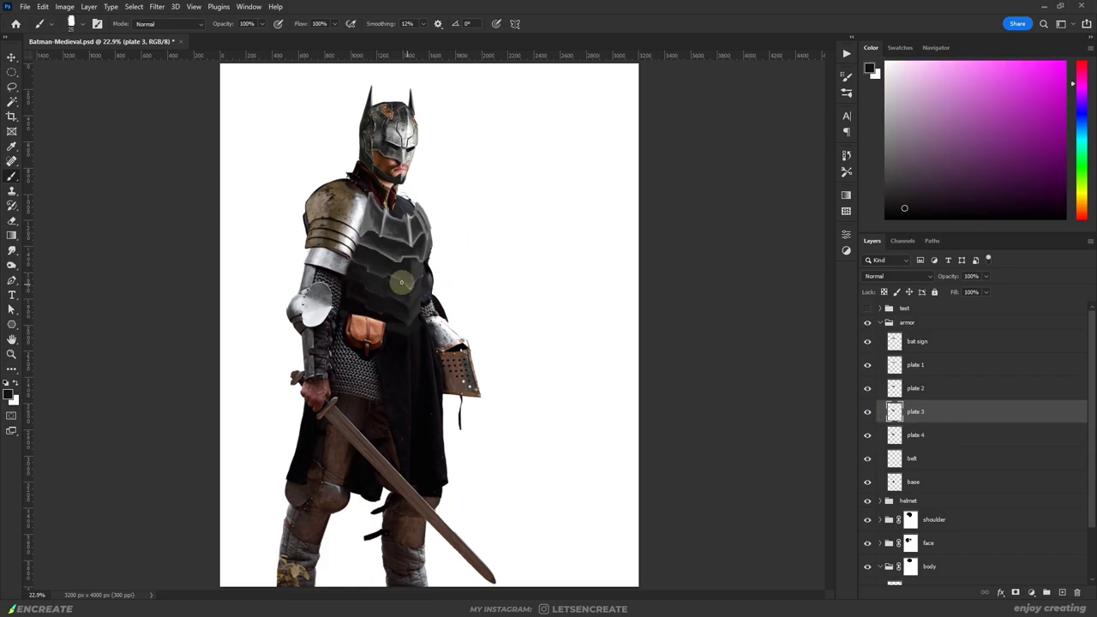
pyautogui.hotkey('alt', '[')
pyautogui.hotkey('alt', ']')
pyautogui.hotkey('alt', ']')
pyautogui.hotkey('alt', ']')
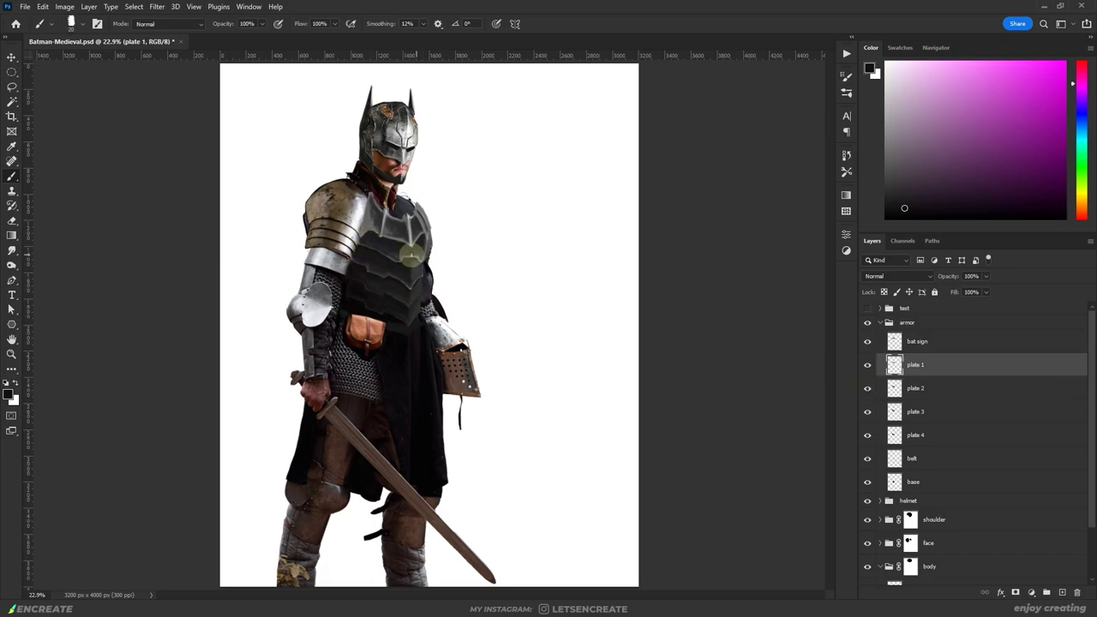
pyautogui.hotkey('alt', ']')
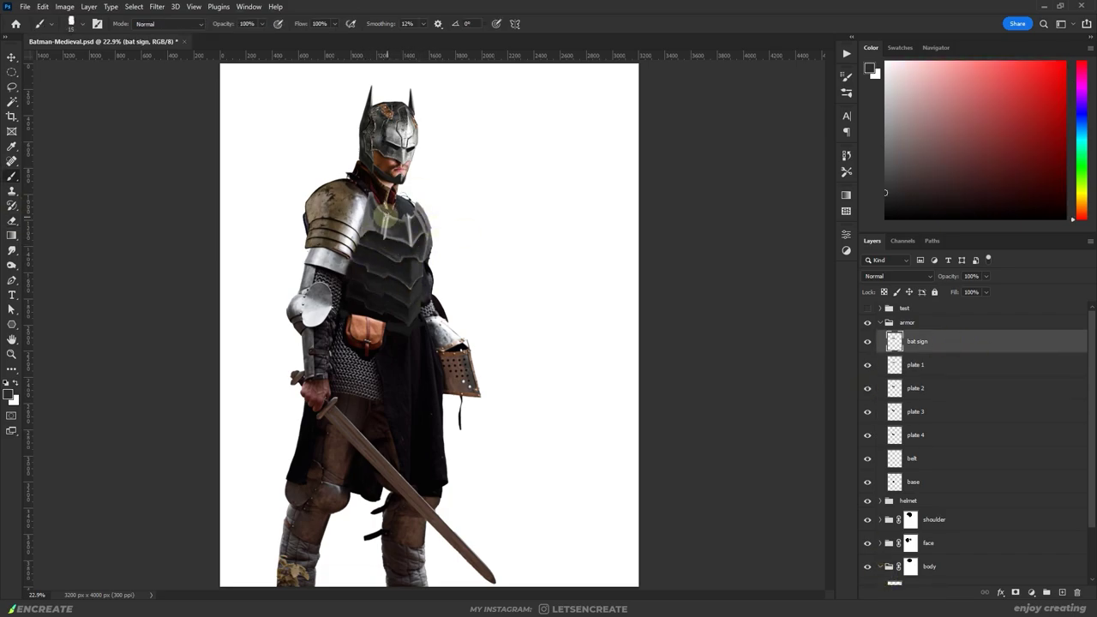
pyautogui.keyDown('alt'); pyautogui.click(382, 215); pyautogui.keyUp('alt')
pyautogui.keyDown('alt'); pyautogui.click(373, 196); pyautogui.keyUp('alt')
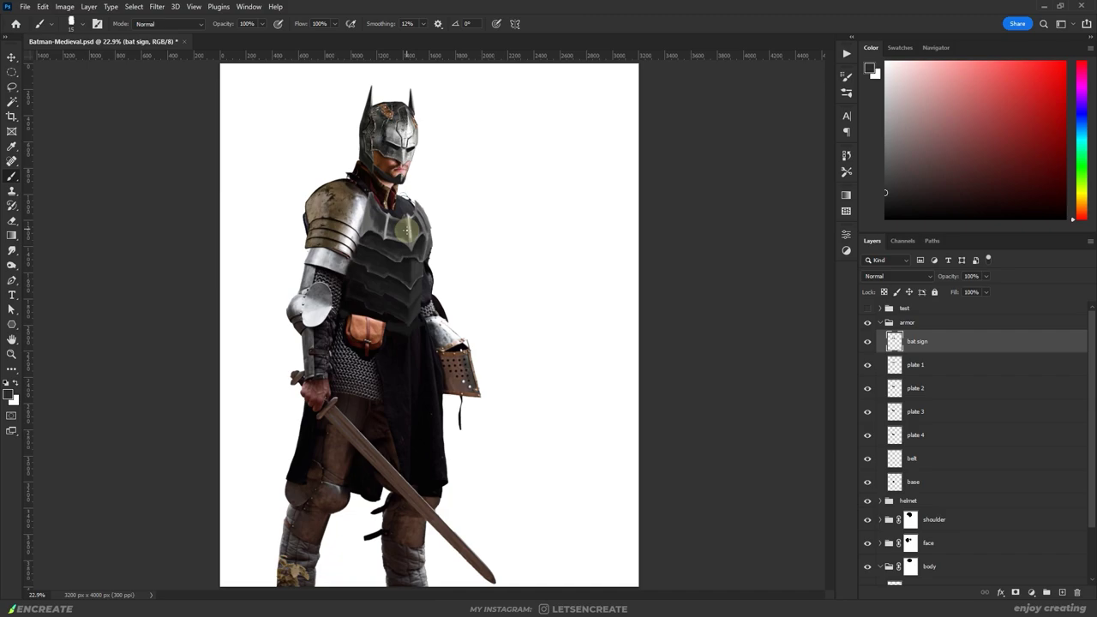
pyautogui.keyDown('alt'); pyautogui.click(371, 195); pyautogui.keyUp('alt')
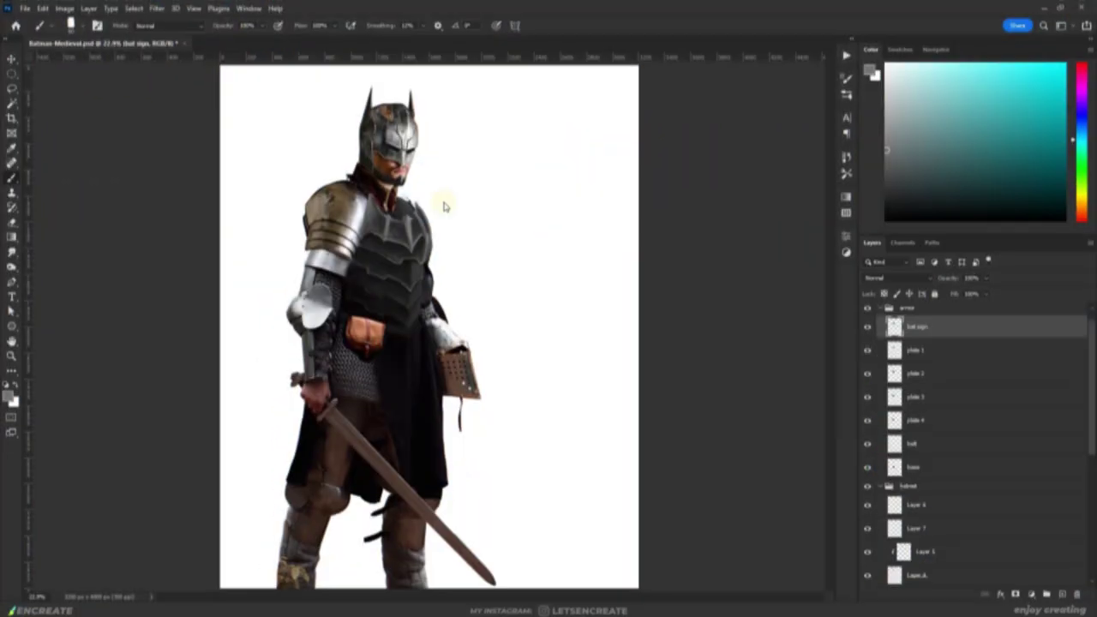
# Step: Scale down the placed metal texture and rename its layer 'texture'
pyautogui.moveTo(639, 325)
pyautogui.mouseDown()
pyautogui.moveTo(432, 340)
pyautogui.moveTo(526, 275)
pyautogui.mouseUp()
pyautogui.press('Return')
pyautogui.doubleClick(934, 325)
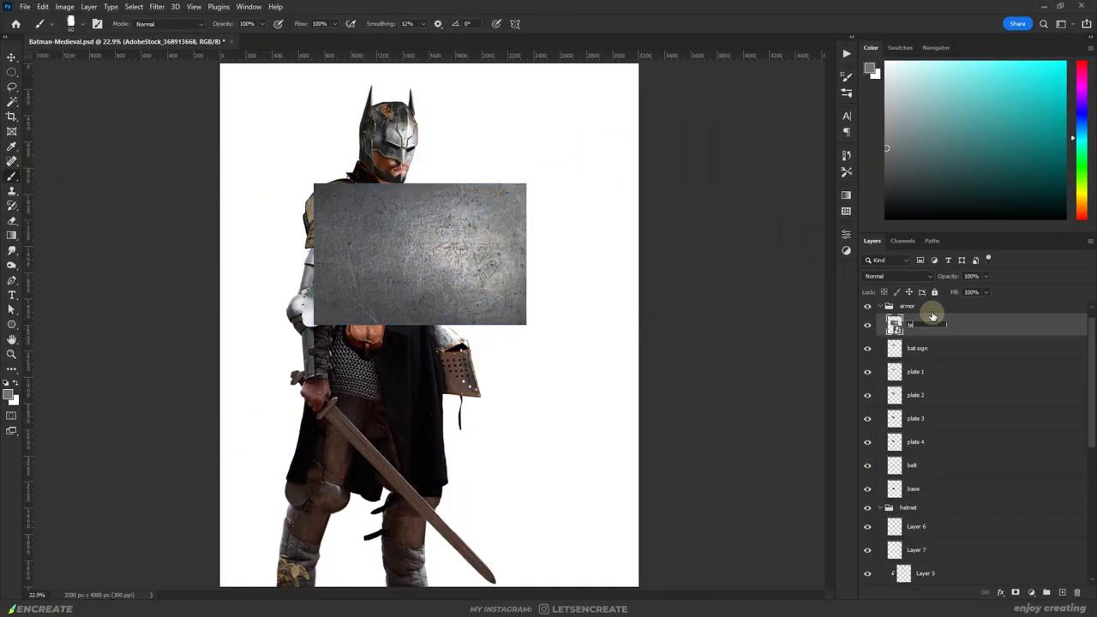
pyautogui.write('texture')
pyautogui.press('Return')
# Step: Clip the texture to the armour in Soft Light, then warp a duplicate over the chest
pyautogui.hotkey('shift', 'alt', 'f')
pyautogui.hotkey('ctrl', 'alt', 'g')
pyautogui.press('z')
pyautogui.click(717, 265)
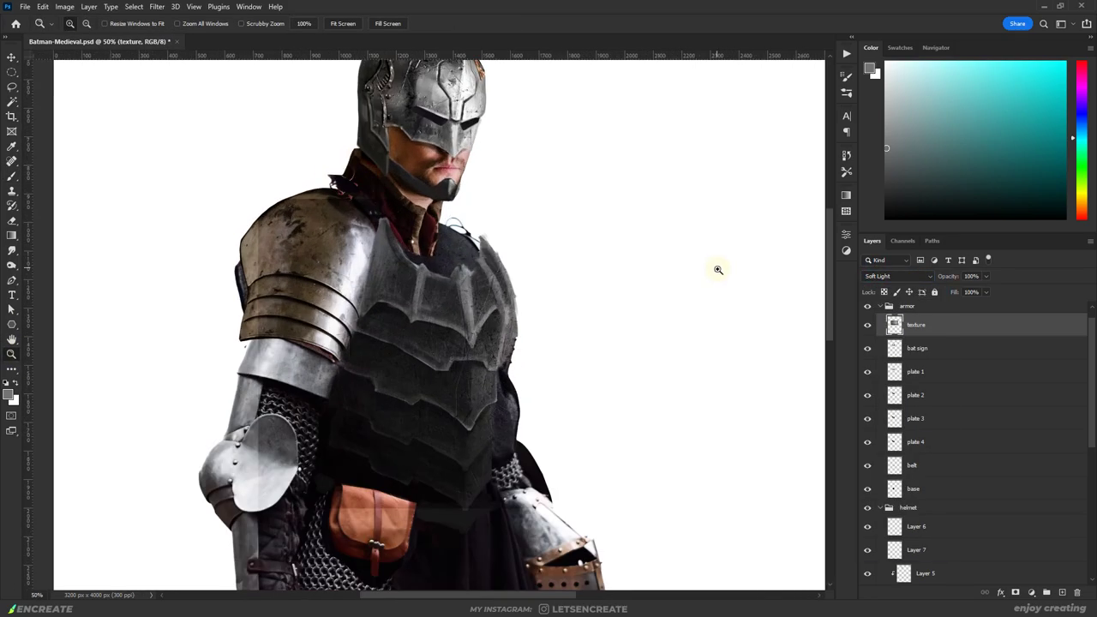
pyautogui.hotkey('ctrl', 'j')
pyautogui.hotkey('ctrl', 't')
pyautogui.rightClick(436, 245)
pyautogui.click(463, 324)
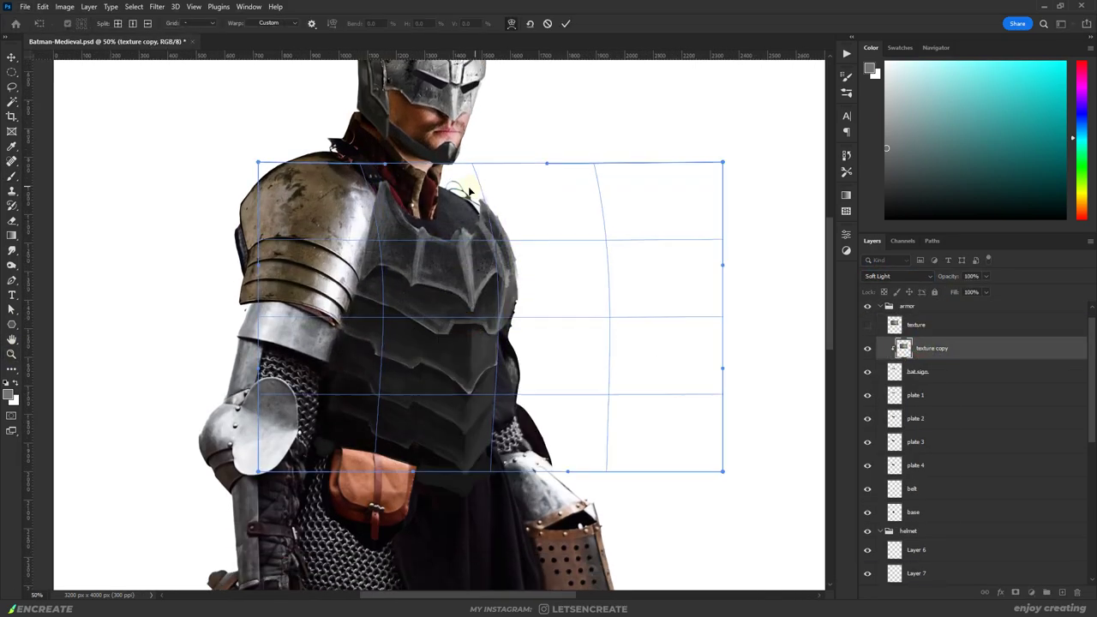
pyautogui.click(563, 22)
# Step: Clip texture copies to bat sign and plates 2–4, set to Overlay, then fit the image in view
pyautogui.click(891, 276)
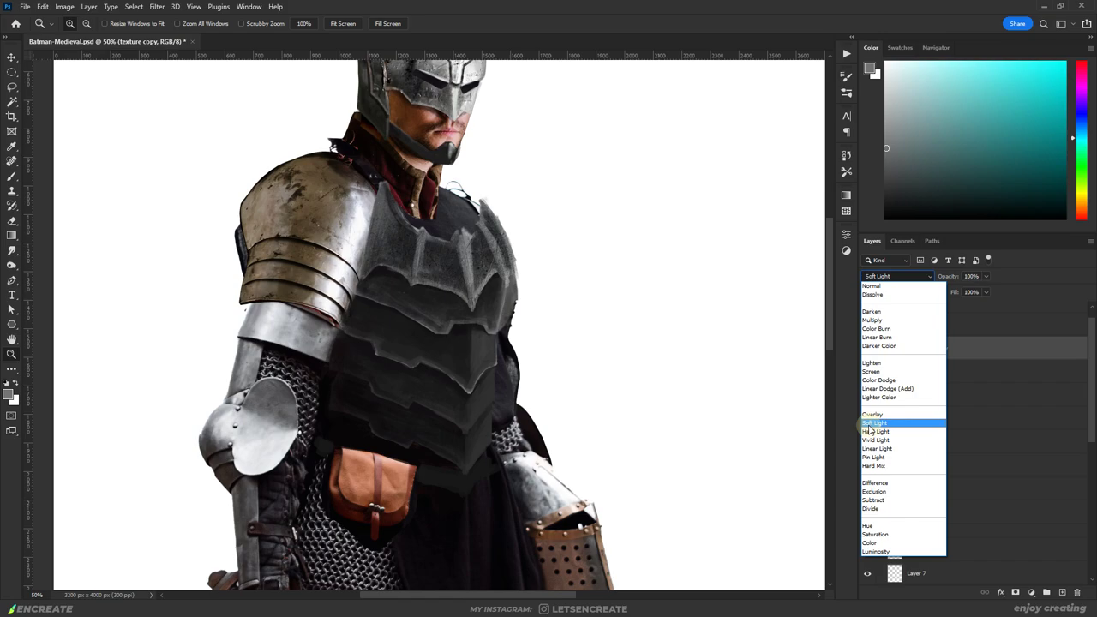
pyautogui.moveTo(932, 348); pyautogui.dragTo(947, 393)
pyautogui.press('v')
pyautogui.hotkey('shift', 'alt', 'o')
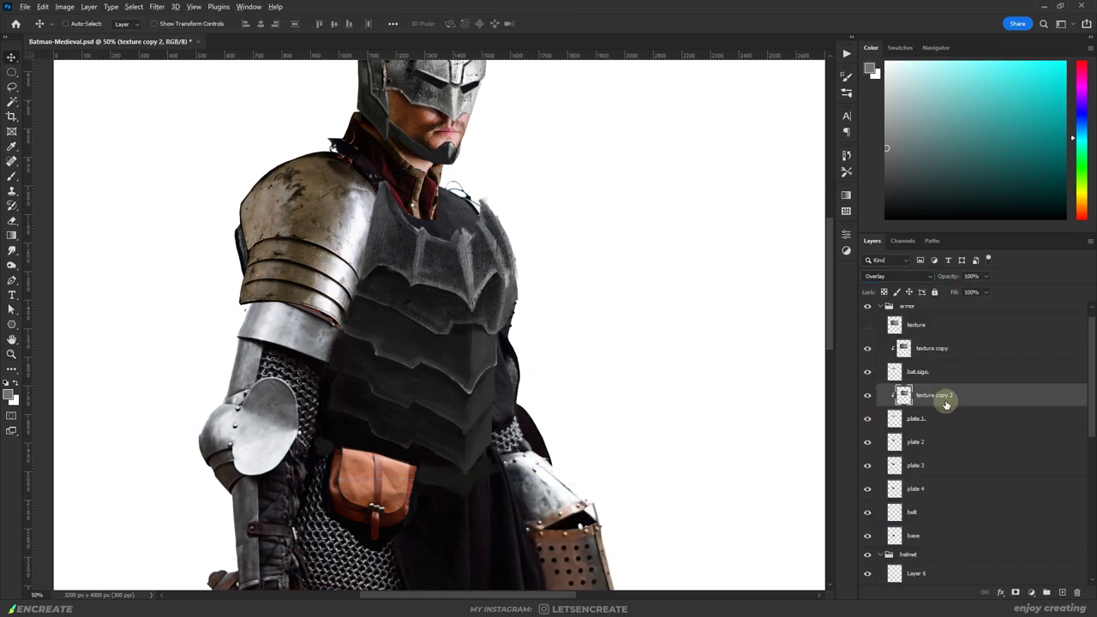
pyautogui.hotkey('ctrl', 'j')
pyautogui.hotkey('ctrl', '[')
pyautogui.hotkey('ctrl', '[')
pyautogui.hotkey('ctrl', 'j')
pyautogui.hotkey('ctrl', '[')
pyautogui.hotkey('ctrl', '[')
pyautogui.hotkey('ctrl', 'j')
pyautogui.hotkey('ctrl', '[')
pyautogui.hotkey('ctrl', '[')
pyautogui.press('z')
pyautogui.hotkey('ctrl', '0')
pyautogui.scroll(-5, 1003, 434)
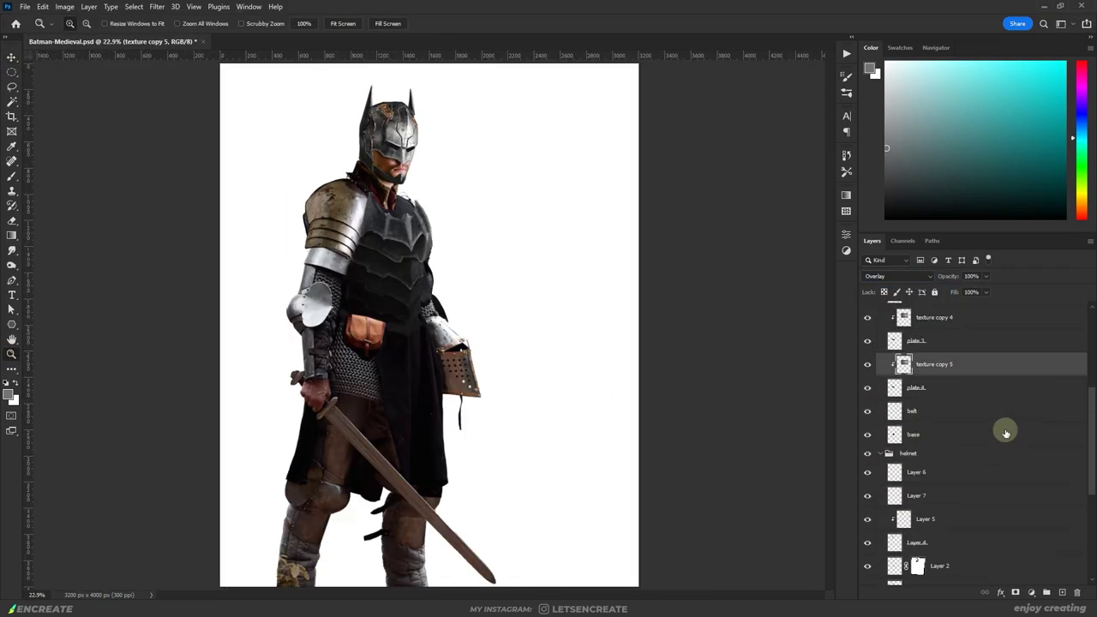
# Step: Clip an Exposure adjustment to the main helmet layer at -0.85 exposure and 0.90 gamma
pyautogui.click(913, 394)
pyautogui.hotkey('ctrl', '+')
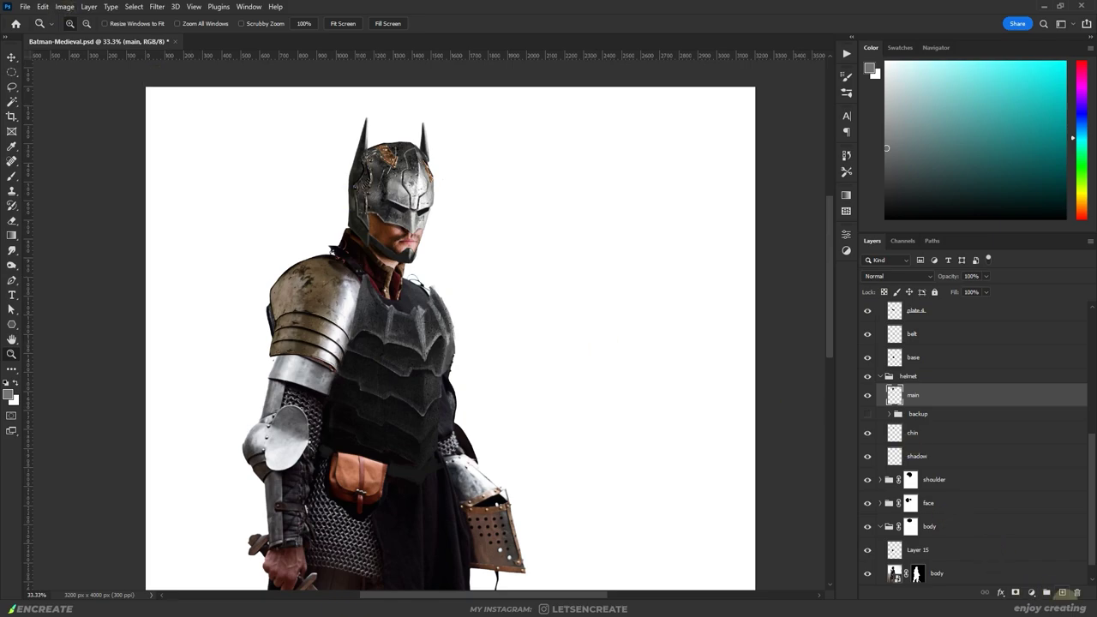
pyautogui.click(1031, 592)
pyautogui.click(1020, 490)
pyautogui.click(748, 455)
pyautogui.moveTo(743, 297); pyautogui.dragTo(734, 300)
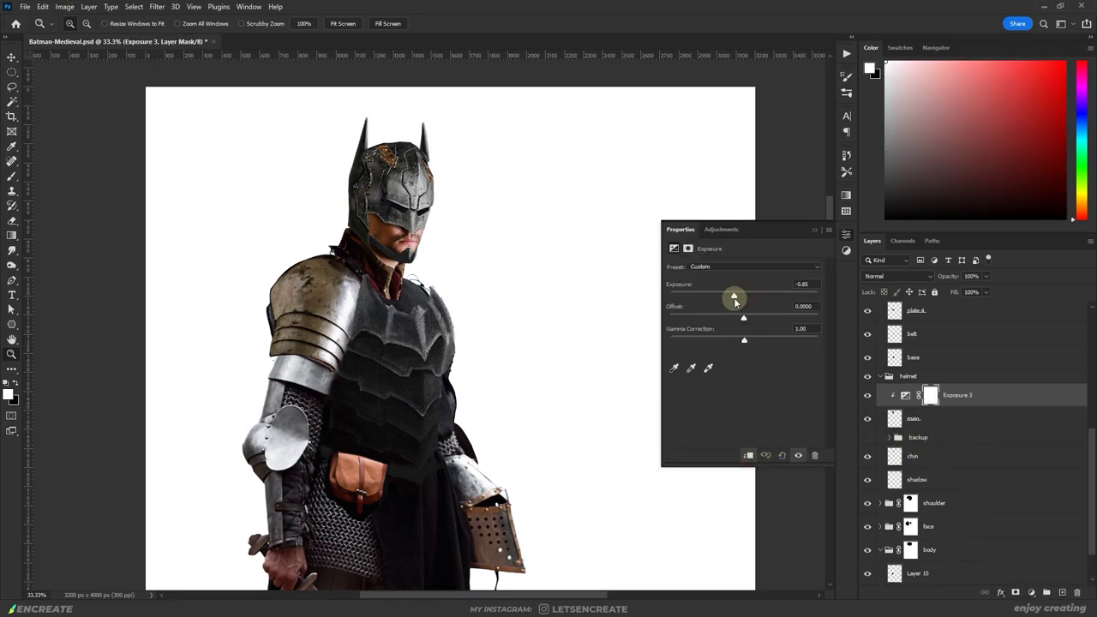
pyautogui.moveTo(745, 343); pyautogui.dragTo(750, 343)
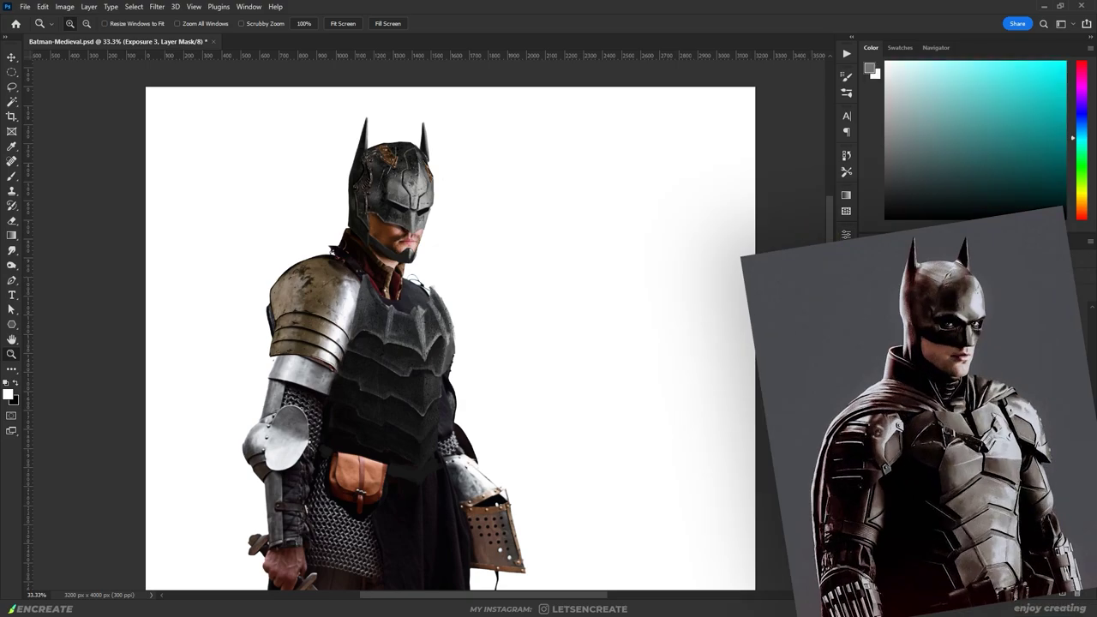
pyautogui.click(343, 23)
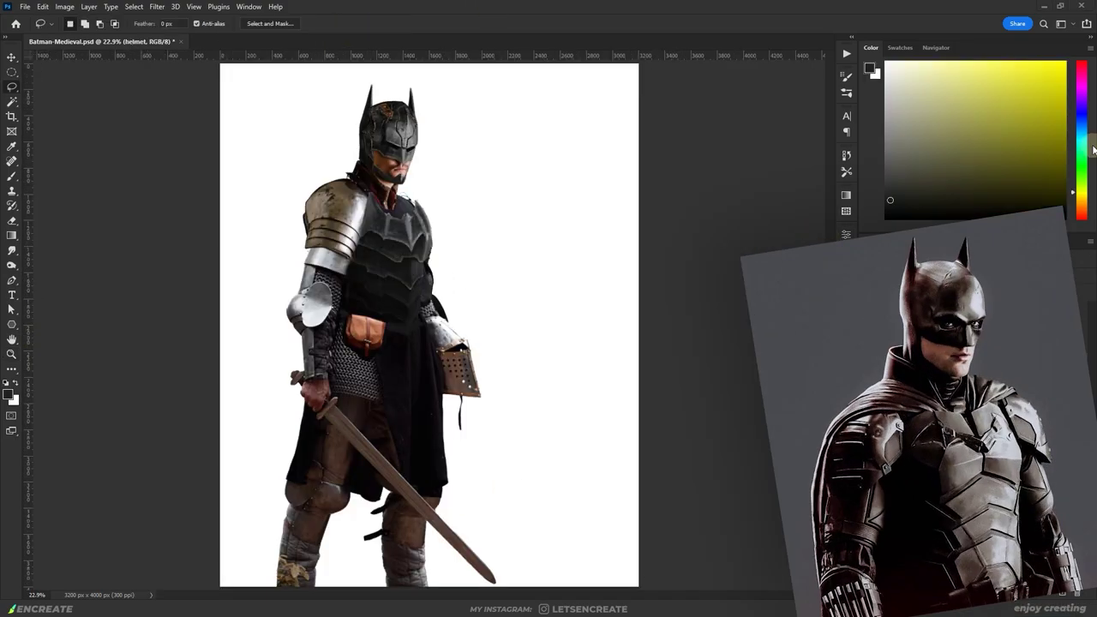
# Step: Copy the lassoed sword arm to Layer 16 and puppet-warp it, pinning elbow, wrist and shoulder
pyautogui.moveTo(352, 169)
pyautogui.mouseDown()
pyautogui.moveTo(347, 408)
pyautogui.moveTo(493, 583)
pyautogui.moveTo(295, 360)
pyautogui.mouseUp()
pyautogui.hotkey('ctrl', 'j')
pyautogui.click(42, 6)
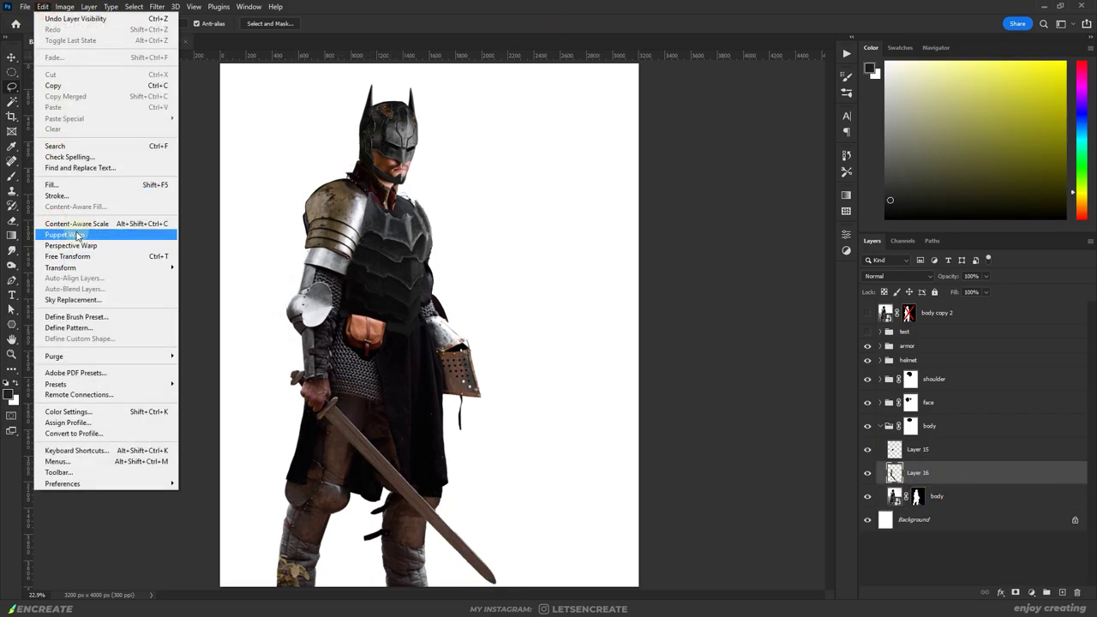
pyautogui.click(77, 232)
pyautogui.click(340, 189)
pyautogui.click(314, 300)
pyautogui.click(313, 398)
pyautogui.moveTo(340, 189); pyautogui.dragTo(331, 195)
pyautogui.click(520, 23)
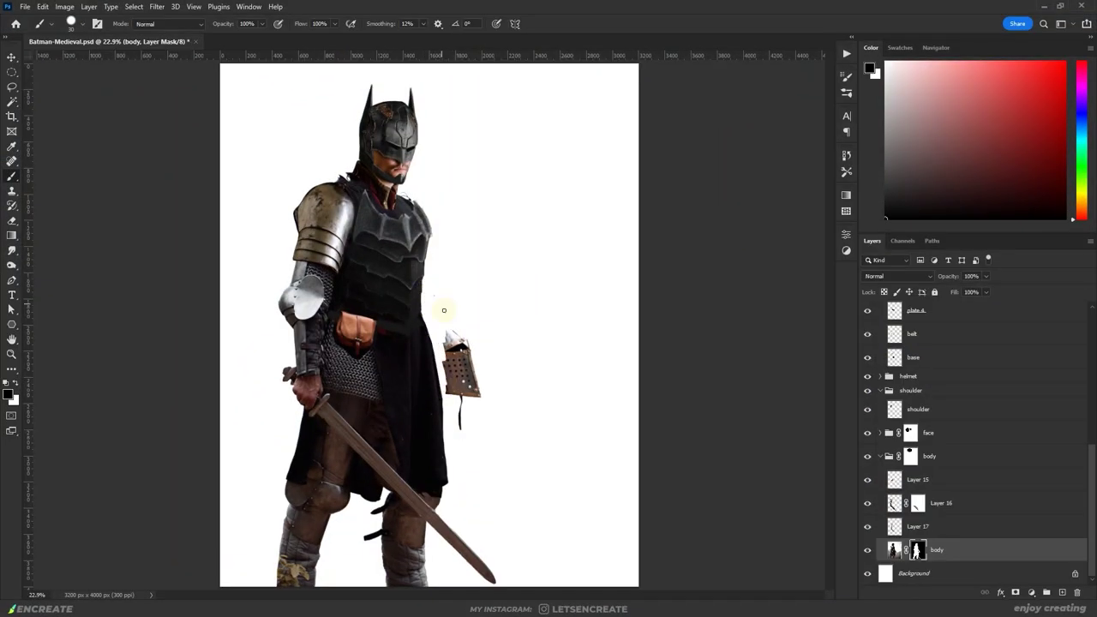
# Step: Place and scale the knight stock photo, rotate it slightly, and tilt the bat sign about 39°
pyautogui.moveTo(450, 343)
pyautogui.mouseDown()
pyautogui.moveTo(590, 364)
pyautogui.moveTo(568, 321)
pyautogui.mouseUp()
pyautogui.moveTo(419, 199)
pyautogui.mouseDown()
pyautogui.moveTo(435, 226)
pyautogui.moveTo(447, 420)
pyautogui.moveTo(463, 324)
pyautogui.mouseUp()
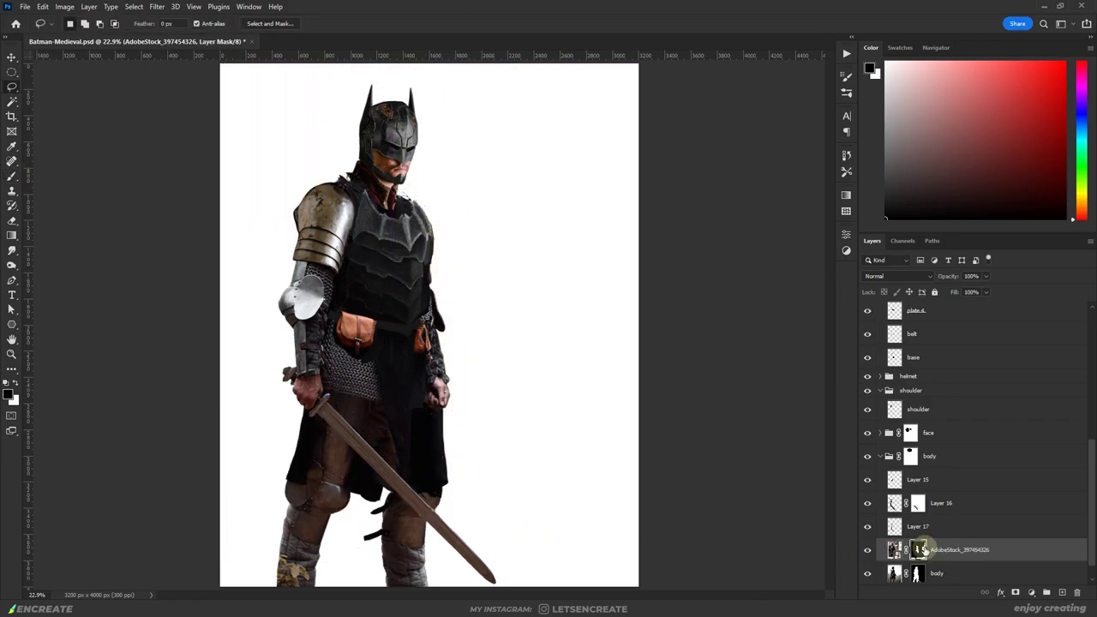
pyautogui.hotkey('ctrl', 't')
pyautogui.moveTo(603, 485); pyautogui.dragTo(635, 509)
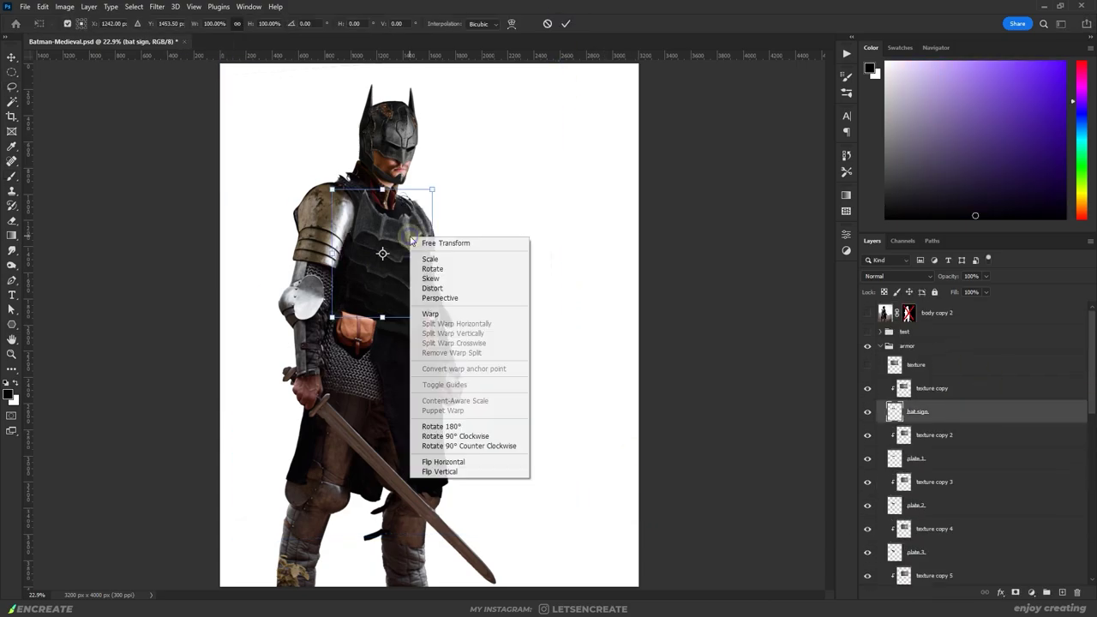
pyautogui.moveTo(225, 206)
pyautogui.mouseDown()
pyautogui.moveTo(218, 298)
pyautogui.moveTo(465, 176)
pyautogui.mouseUp()
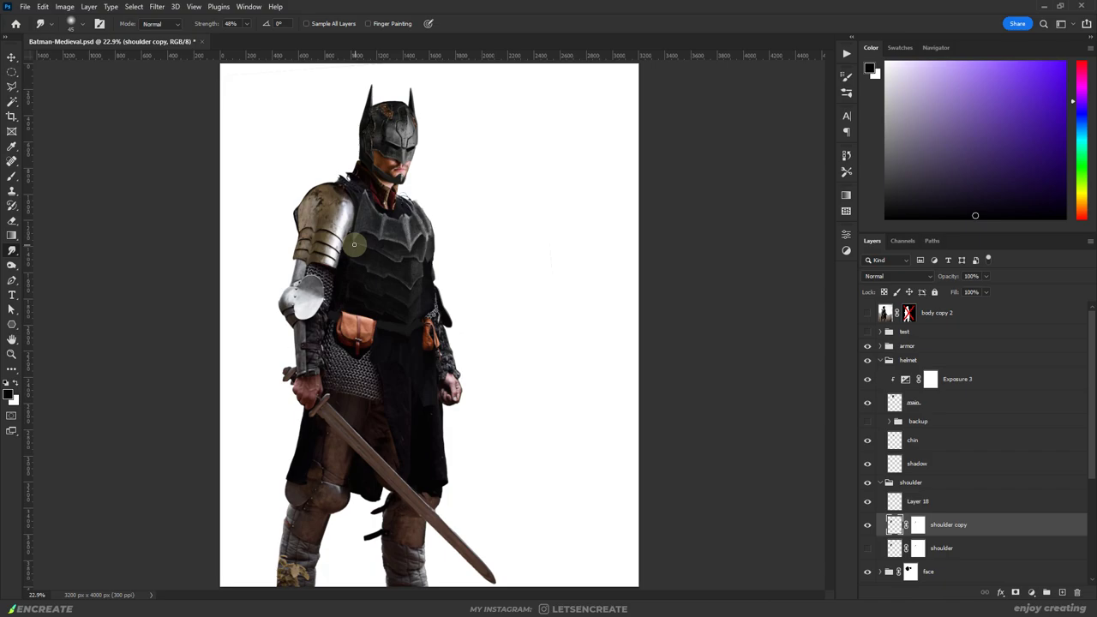
# Step: Rotate the shoulder copy a few degrees and clip a Hue/Saturation adjustment at Saturation -74 to it
pyautogui.hotkey('ctrl', 't')
pyautogui.moveTo(365, 275); pyautogui.dragTo(362, 282)
pyautogui.press('Return')
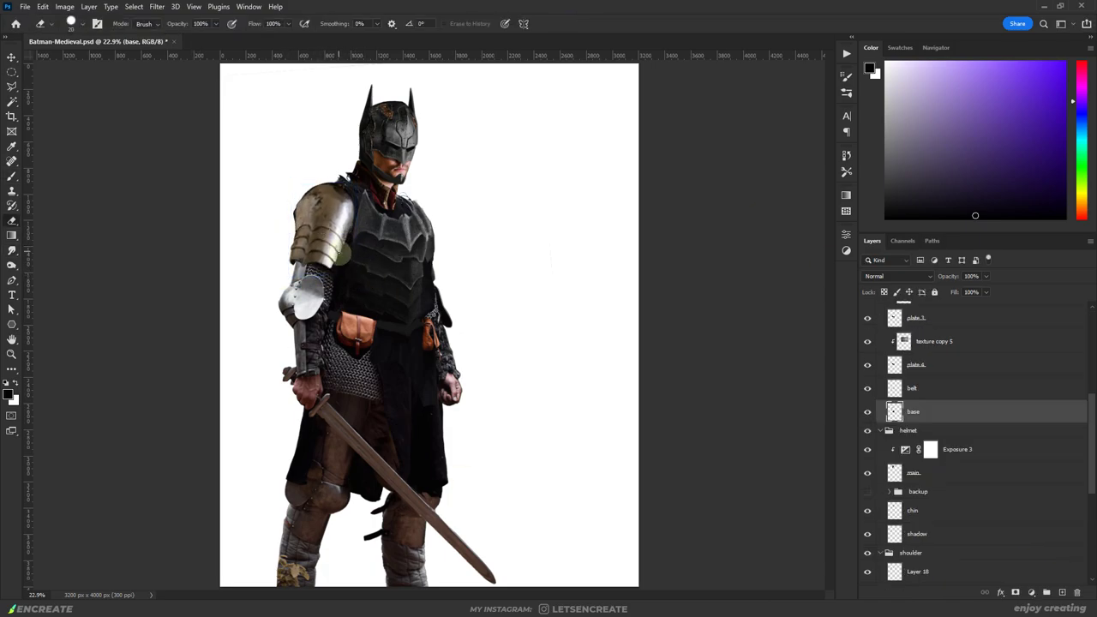
pyautogui.click(750, 455)
pyautogui.moveTo(743, 334); pyautogui.dragTo(690, 337)
# Step: Add a clipped Exposure adjustment darkening the shoulder to -1.00 with lowered gamma
pyautogui.click(1017, 477)
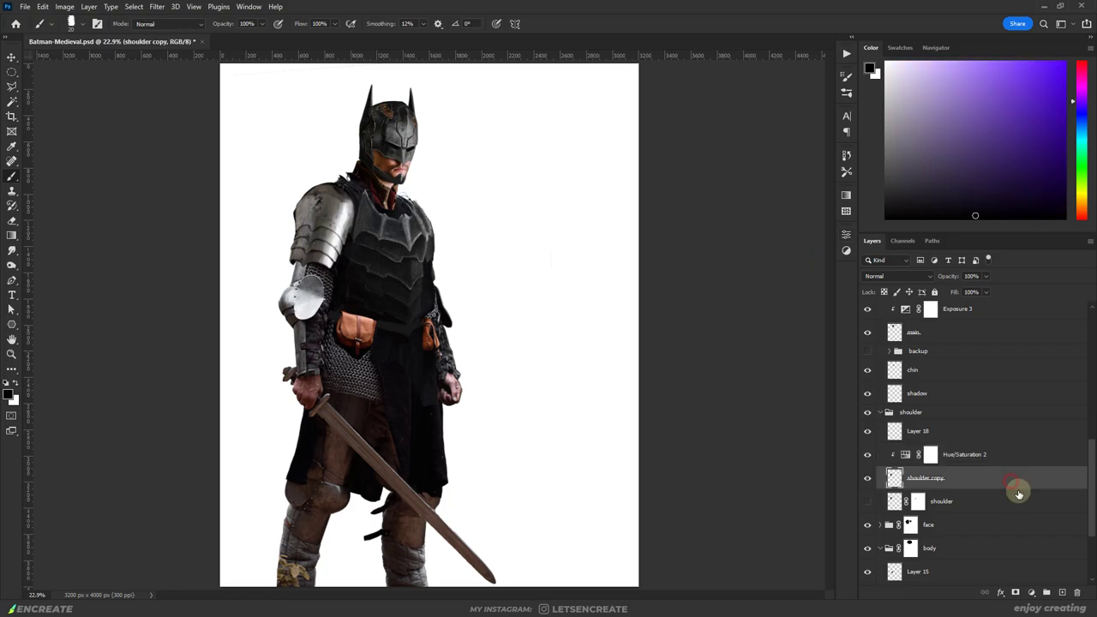
pyautogui.click(1017, 455)
pyautogui.click(1031, 592)
pyautogui.click(1016, 458)
pyautogui.moveTo(744, 293); pyautogui.dragTo(728, 296)
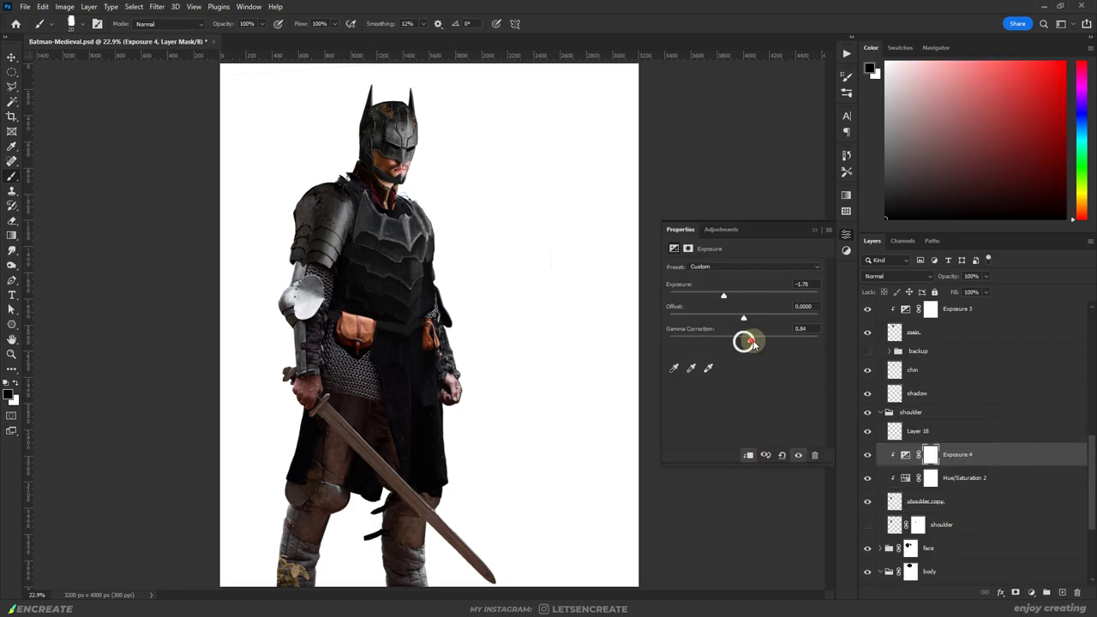
pyautogui.moveTo(744, 340); pyautogui.dragTo(749, 342)
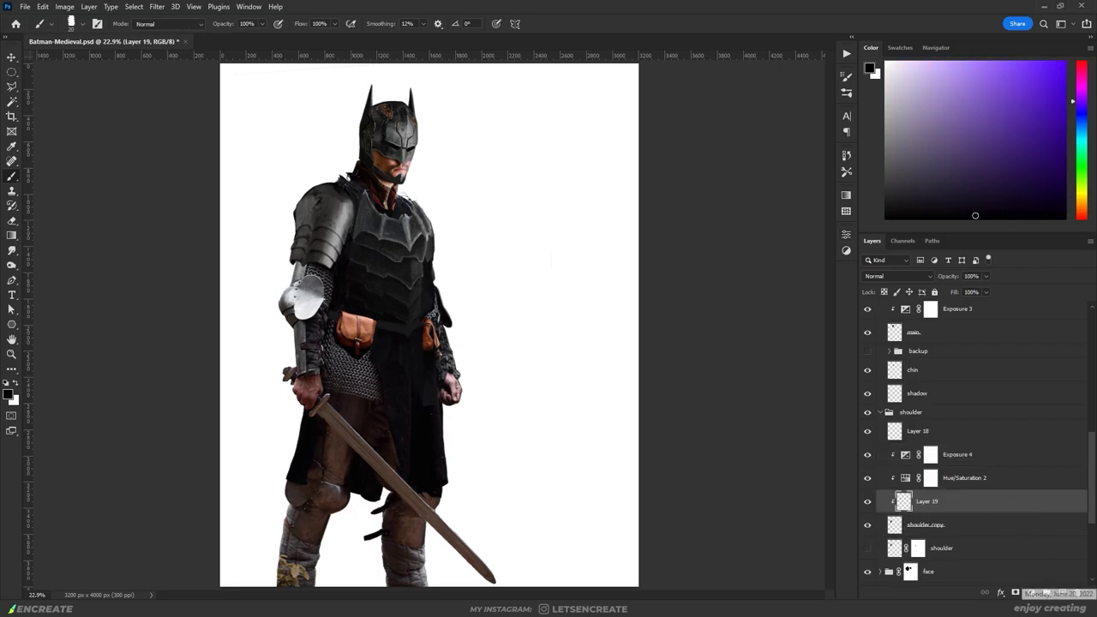
pyautogui.scroll(5, 328, 186)
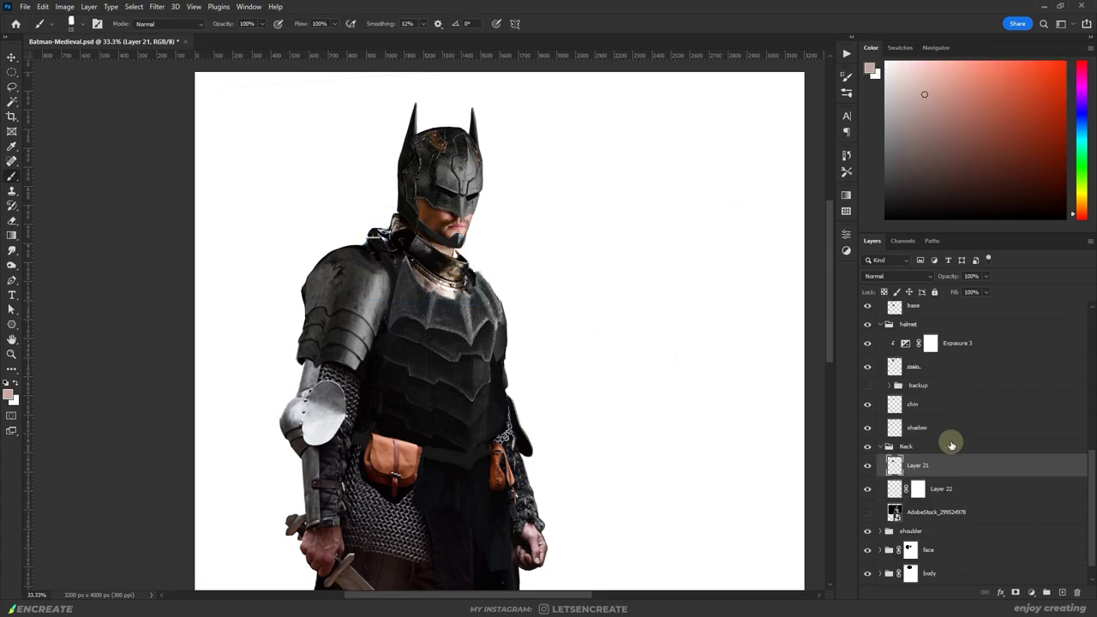
# Step: Adjust the neck piece's exposure offset and warp Layer 21 around the knight's neck
pyautogui.press('d')
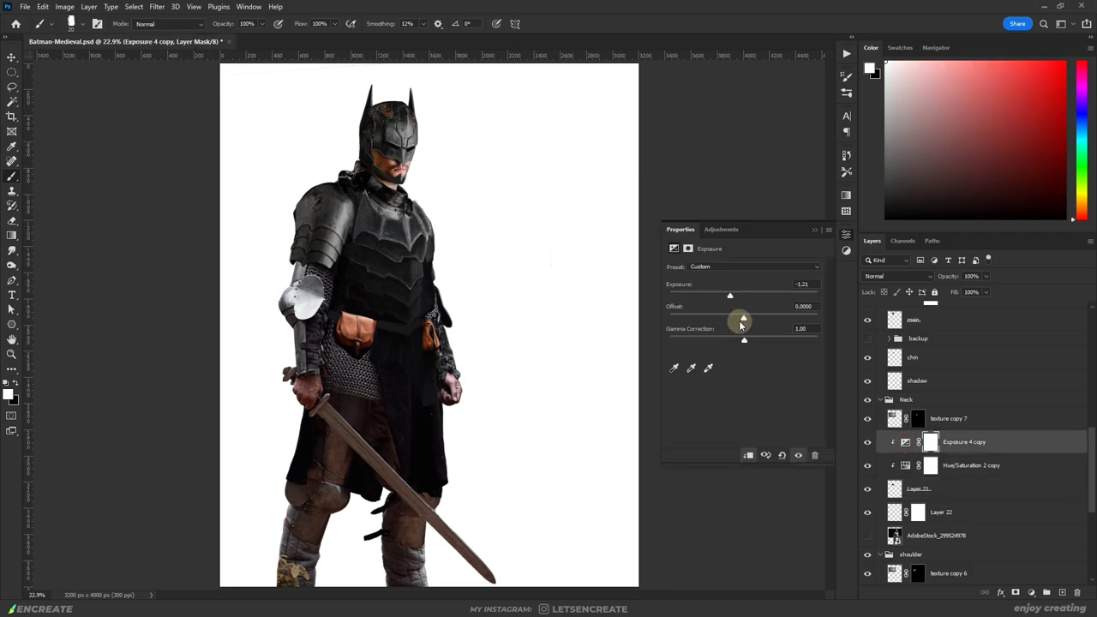
pyautogui.moveTo(742, 324); pyautogui.dragTo(734, 294)
pyautogui.click(930, 486)
pyautogui.click(815, 229)
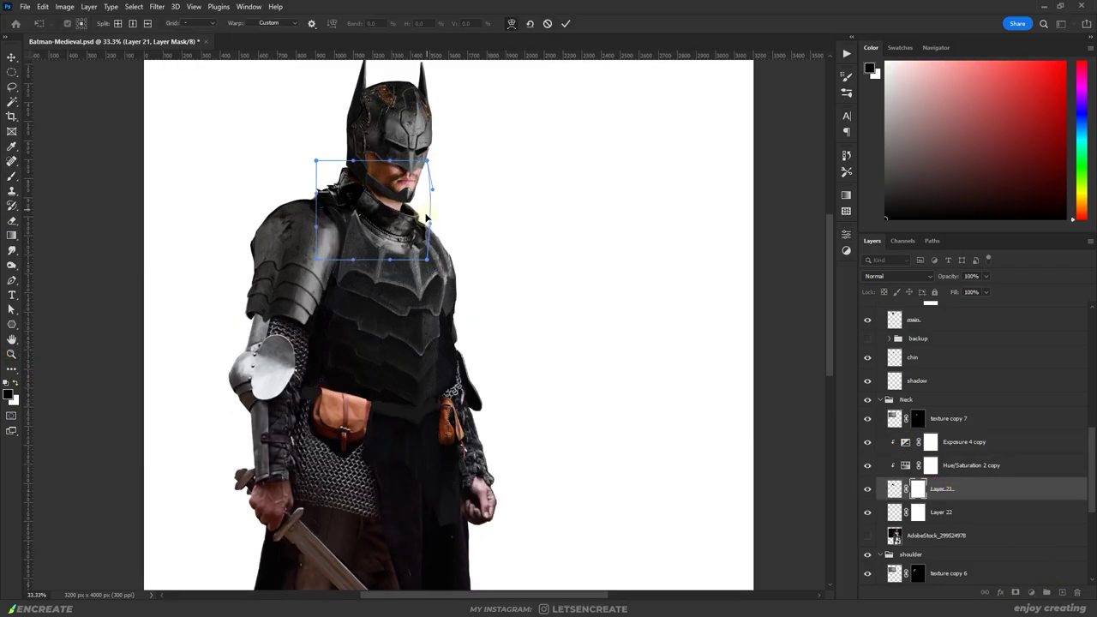
pyautogui.moveTo(426, 219); pyautogui.dragTo(446, 241)
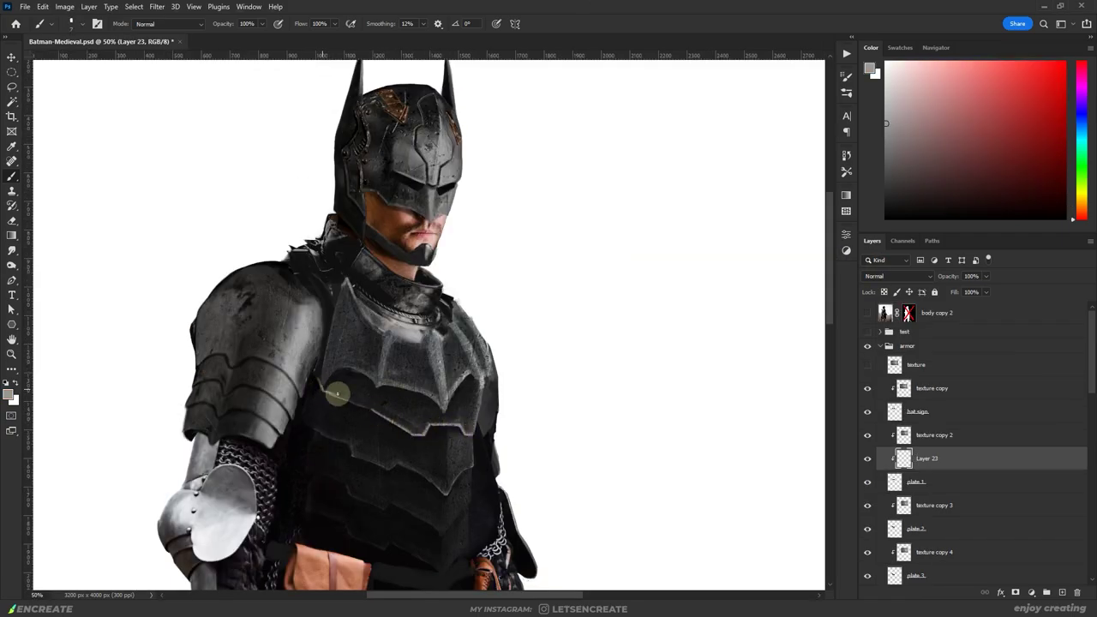
# Step: Sample armour tones and paint edge details on a new layer clipped to plate 2
pyautogui.keyDown('alt'); pyautogui.click(339, 393); pyautogui.keyUp('alt')
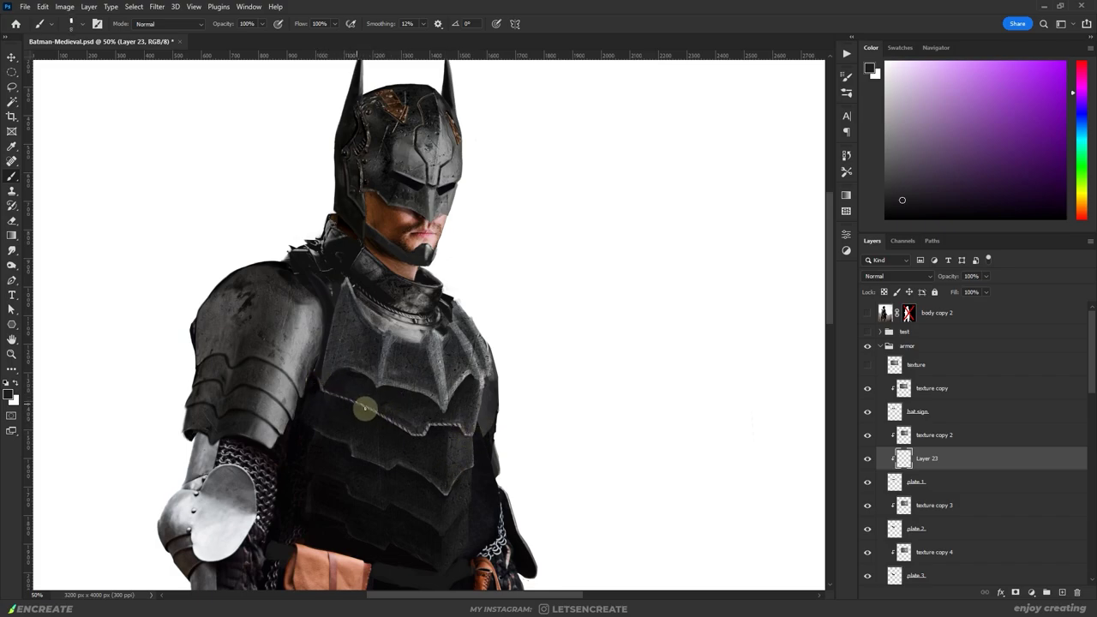
pyautogui.keyDown('alt'); pyautogui.click(366, 408); pyautogui.keyUp('alt')
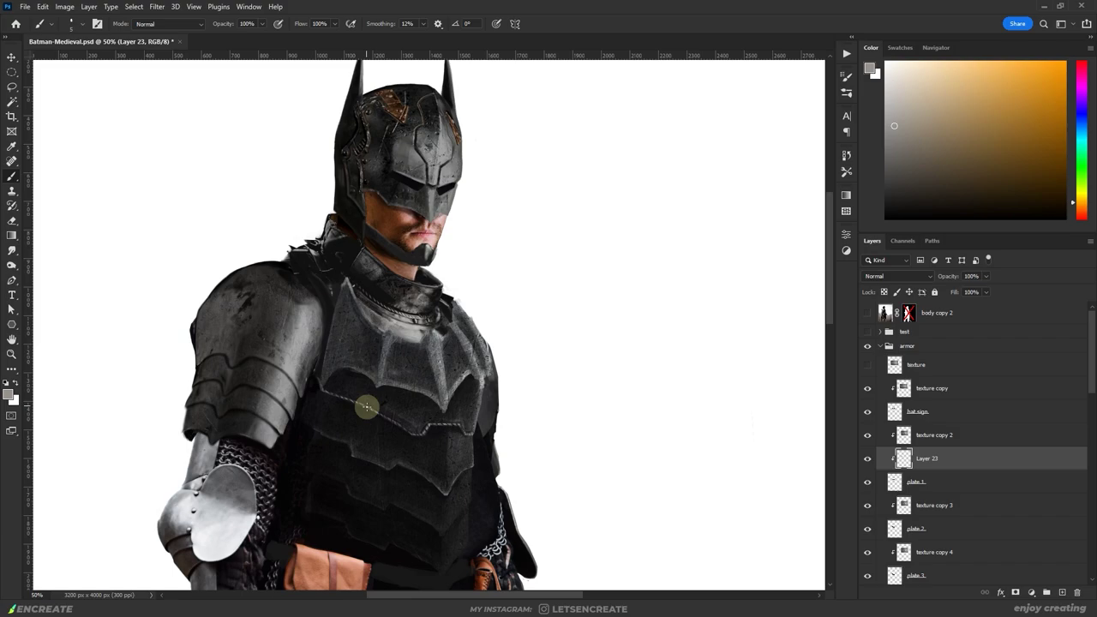
pyautogui.moveTo(132, 303); pyautogui.dragTo(121, 302)
pyautogui.keyDown('alt'); pyautogui.click(334, 380); pyautogui.keyUp('alt')
pyautogui.keyDown('alt'); pyautogui.click(328, 379); pyautogui.keyUp('alt')
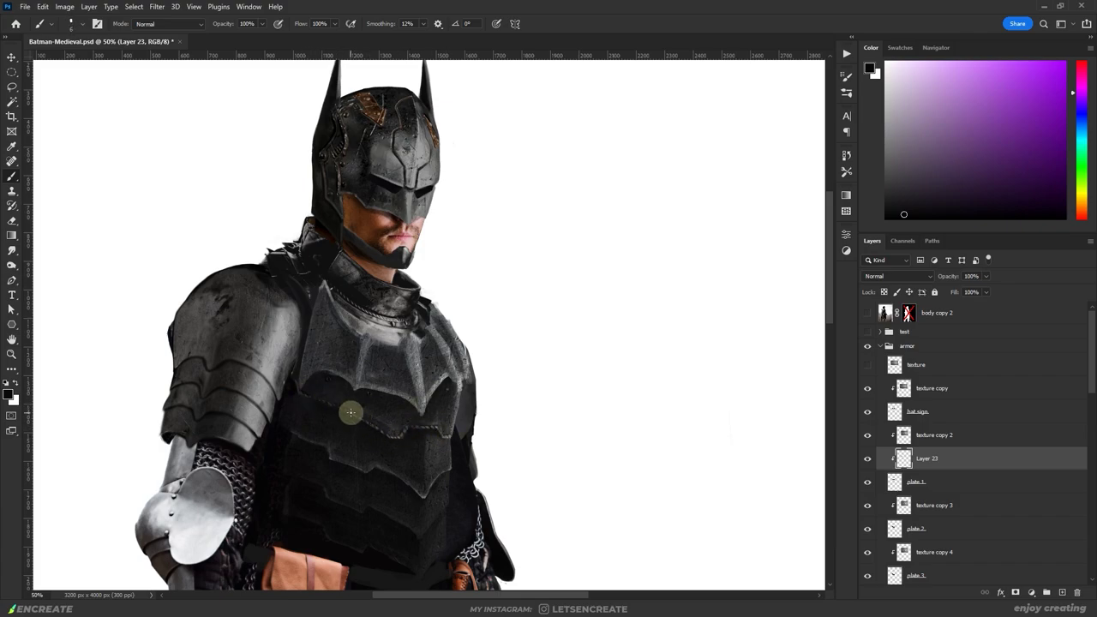
pyautogui.hotkey('ctrl', 'shift', 'alt', 'n')
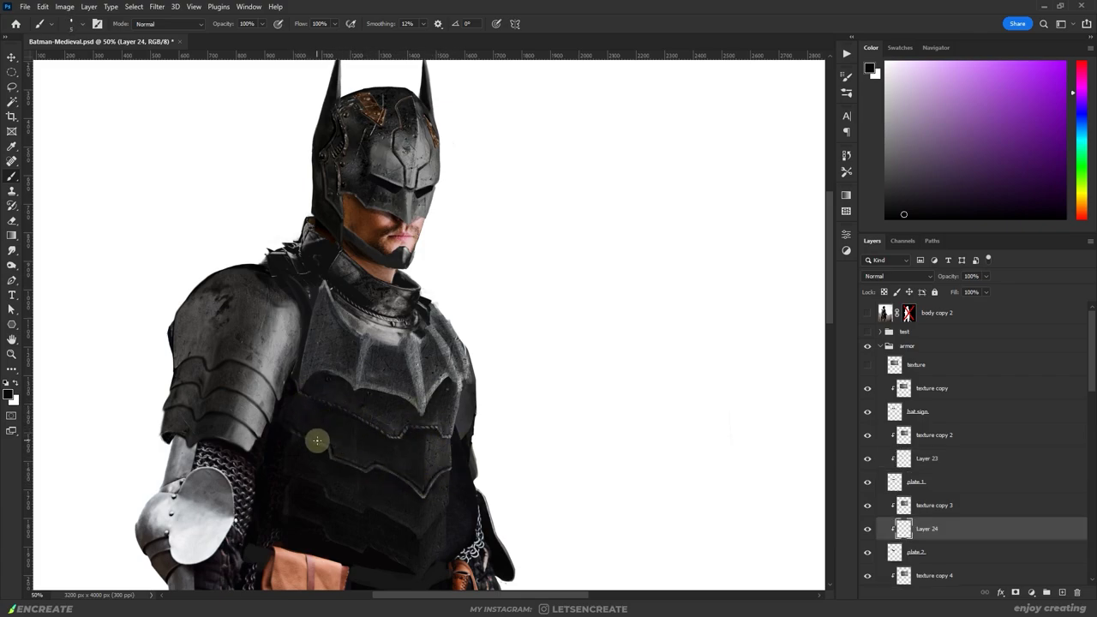
pyautogui.keyDown('alt'); pyautogui.click(391, 436); pyautogui.keyUp('alt')
pyautogui.keyDown('alt'); pyautogui.click(301, 434); pyautogui.keyUp('alt')
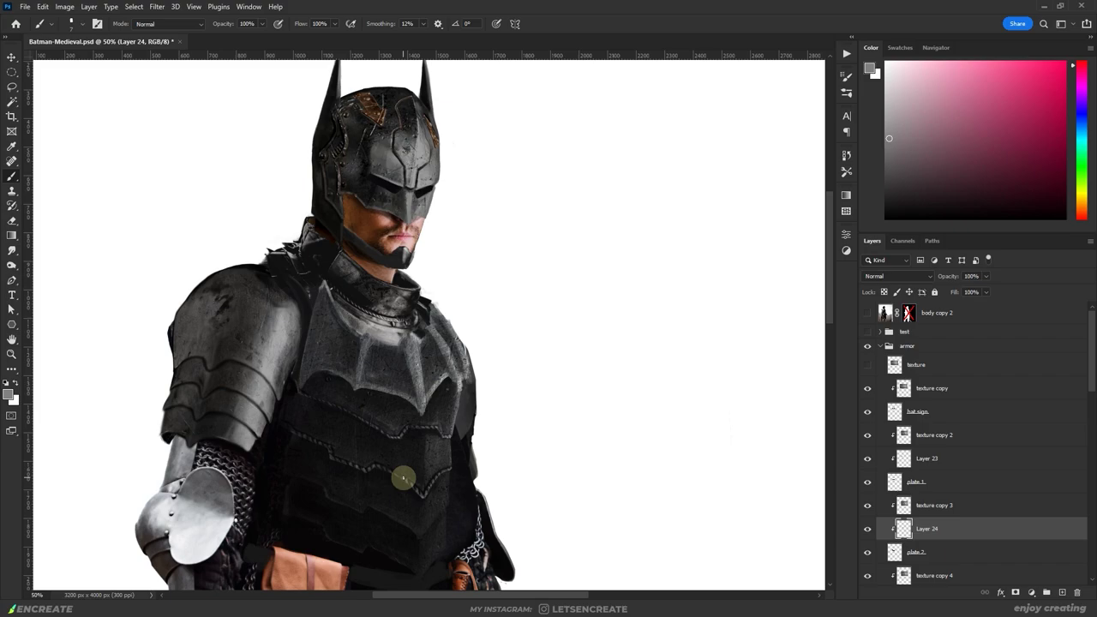
pyautogui.keyDown('alt'); pyautogui.click(332, 438); pyautogui.keyUp('alt')
pyautogui.keyDown('alt'); pyautogui.click(444, 469); pyautogui.keyUp('alt')
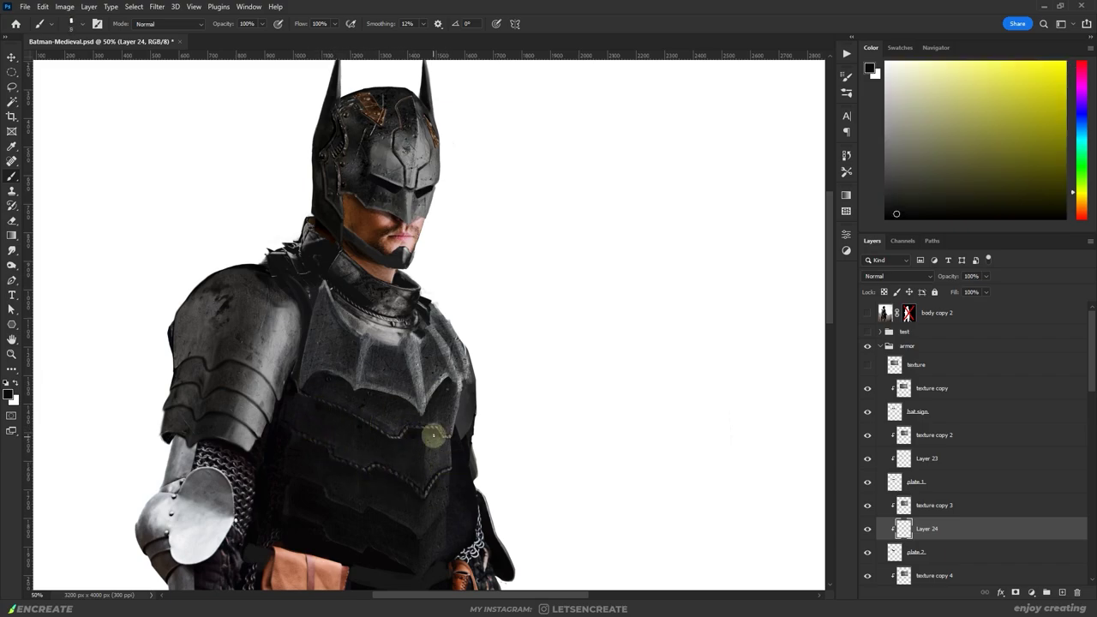
# Step: Duplicate the plate shading layer and move the copy onto the lower chest plates
pyautogui.keyDown('alt'); pyautogui.click(366, 415); pyautogui.keyUp('alt')
pyautogui.hotkey('ctrl', 'j')
pyautogui.hotkey('ctrl', '+')
pyautogui.scroll(-3, 451, 360)
pyautogui.keyDown('alt'); pyautogui.click(362, 376); pyautogui.keyUp('alt')
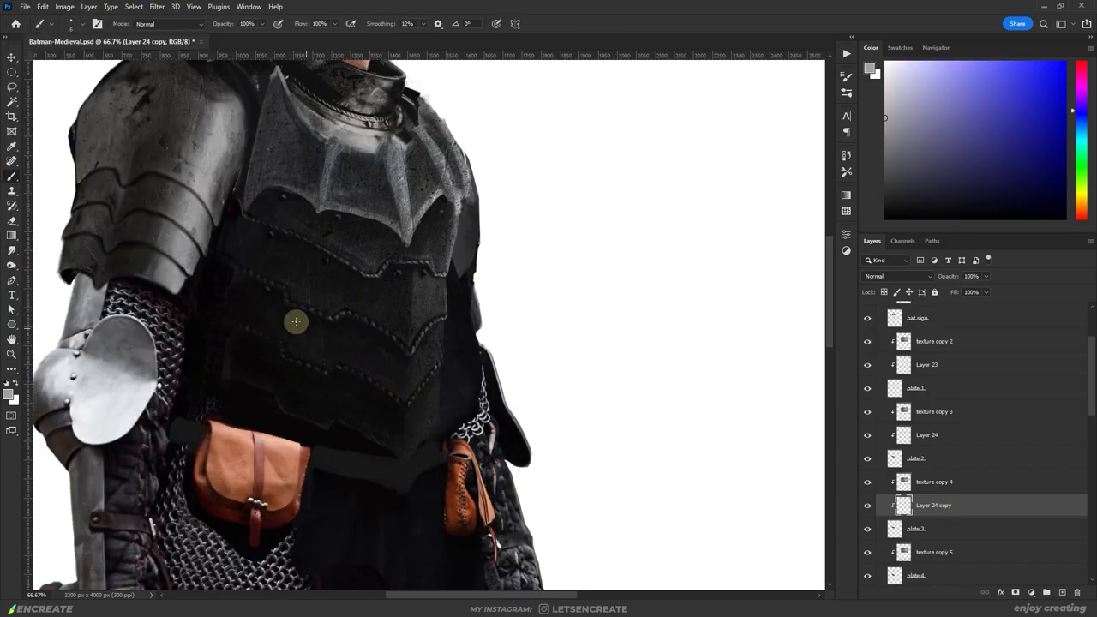
pyautogui.press('v')
pyautogui.press('z')
pyautogui.scroll(-1, 945, 506)
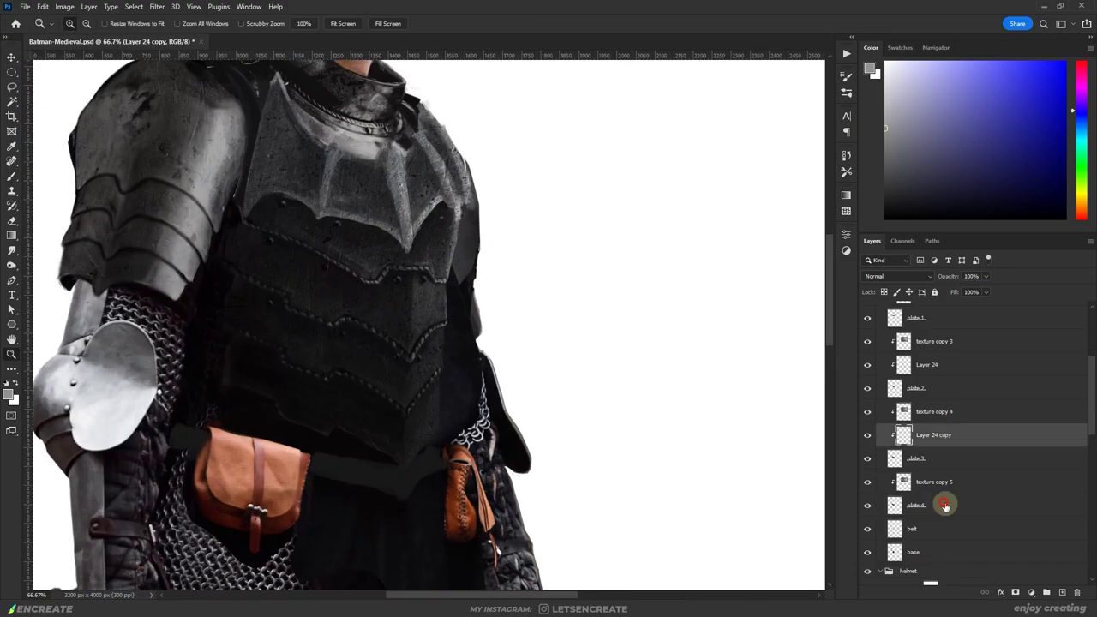
# Step: Add a new layer clipped to plate 4 and ready the Brush with default colours
pyautogui.click(945, 506)
pyautogui.hotkey('ctrl', 'shift', 'alt', 'n')
pyautogui.hotkey('ctrl', 'alt', 'g')
pyautogui.press('b')
pyautogui.press('d')
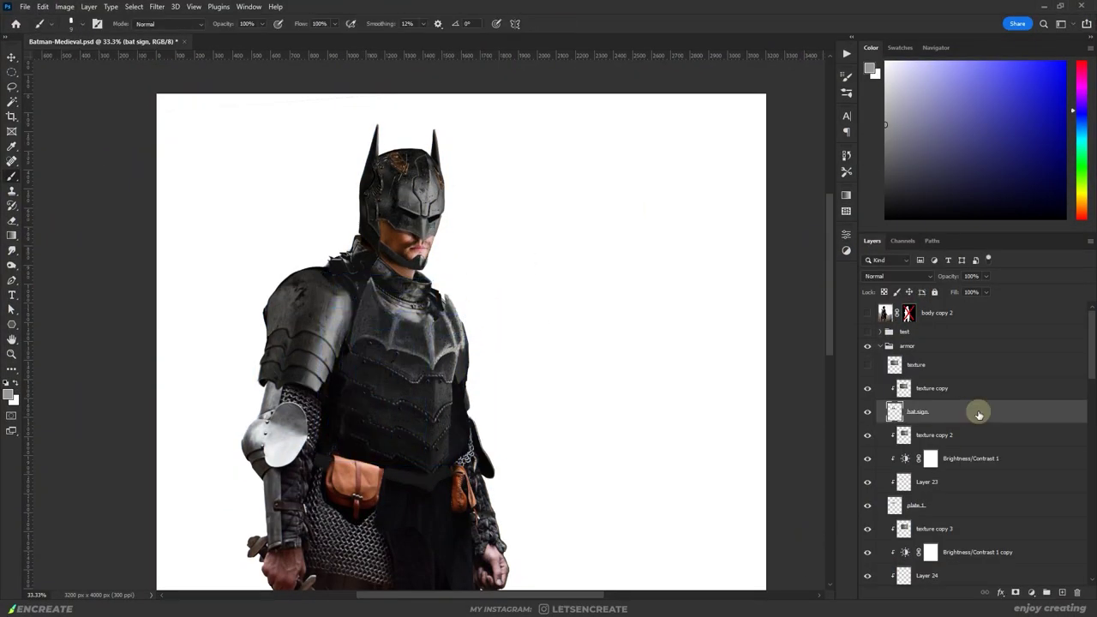
# Step: Repaint the chest bat emblem's outline in grey and erase the excess
pyautogui.moveTo(370, 282)
pyautogui.mouseDown()
pyautogui.moveTo(410, 333)
pyautogui.moveTo(375, 310)
pyautogui.moveTo(454, 325)
pyautogui.mouseUp()
pyautogui.click(887, 159)
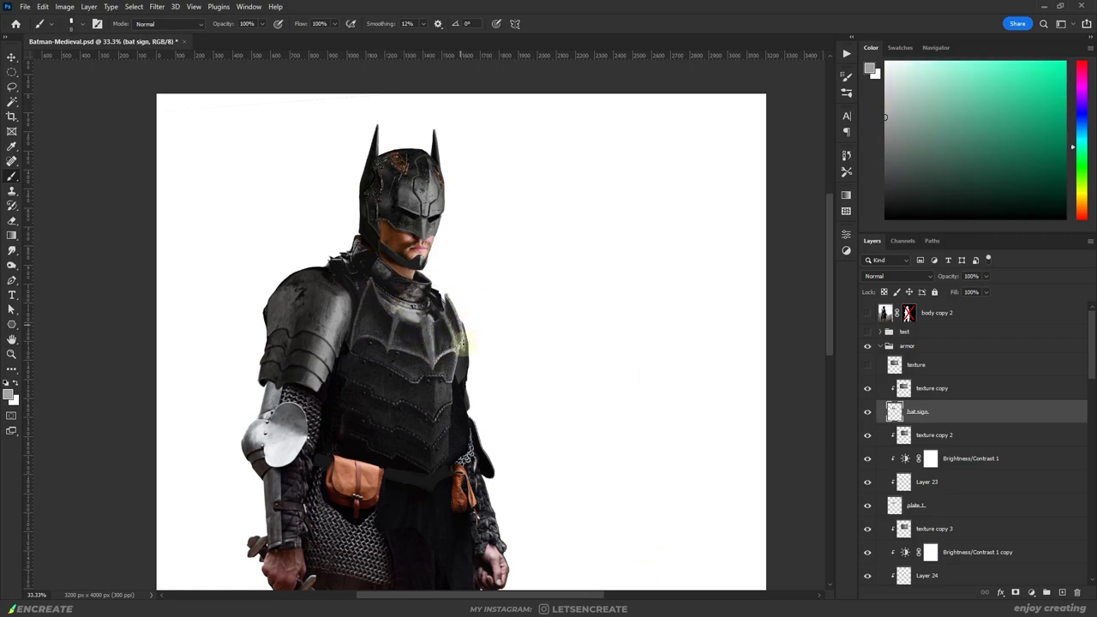
pyautogui.keyDown('alt'); pyautogui.click(417, 322); pyautogui.keyUp('alt')
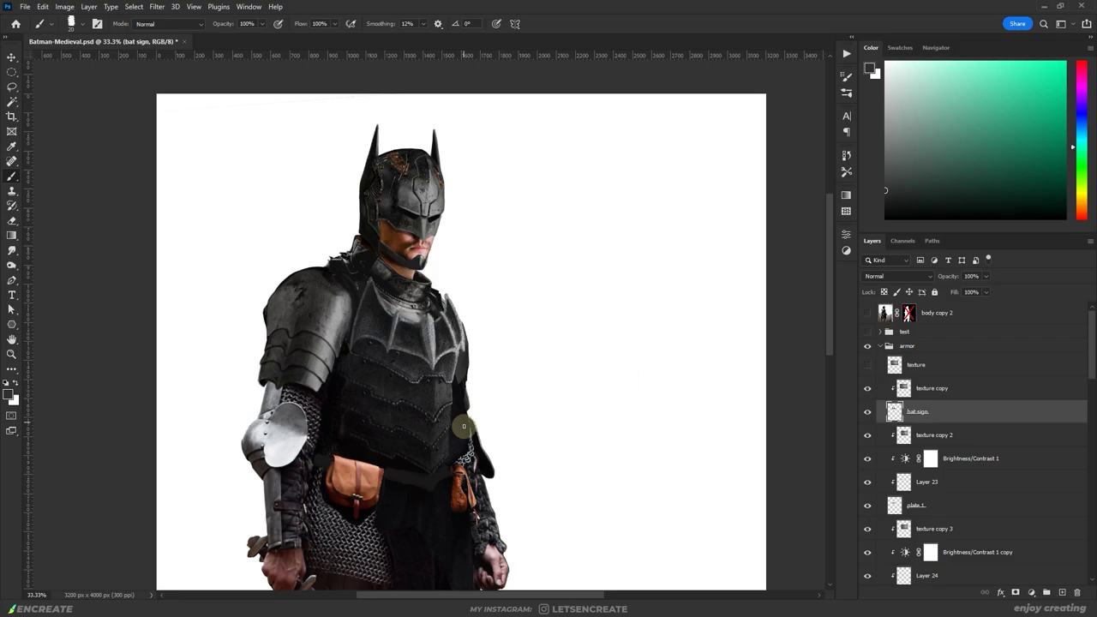
pyautogui.press('e')
pyautogui.press('b')
pyautogui.press('d')
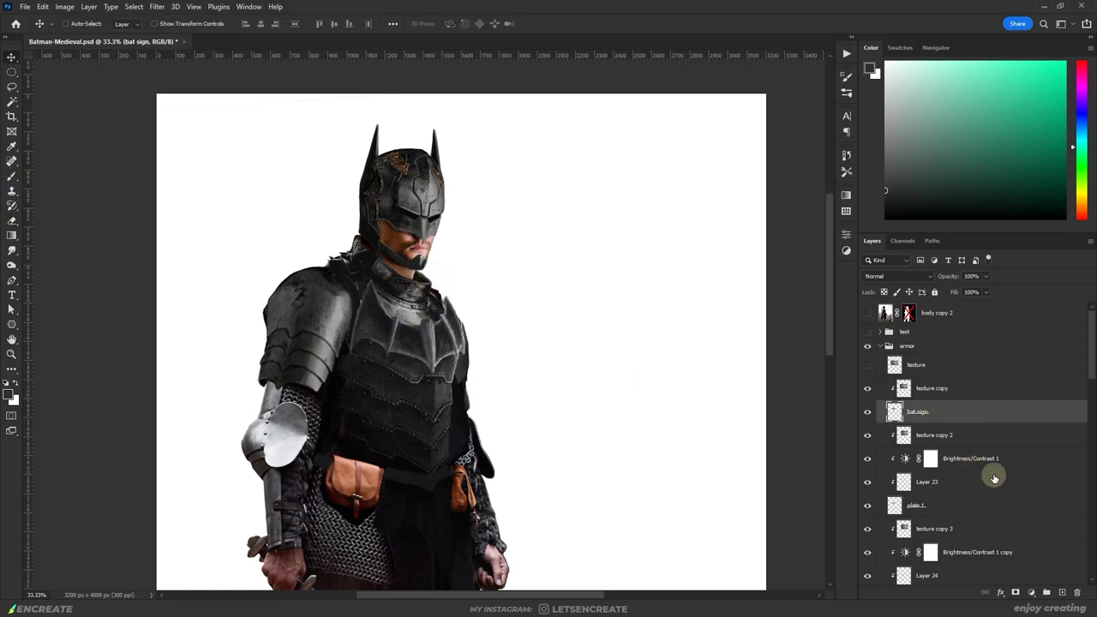
pyautogui.scroll(-1, 991, 472)
pyautogui.click(916, 444)
pyautogui.hotkey('ctrl', 'z')
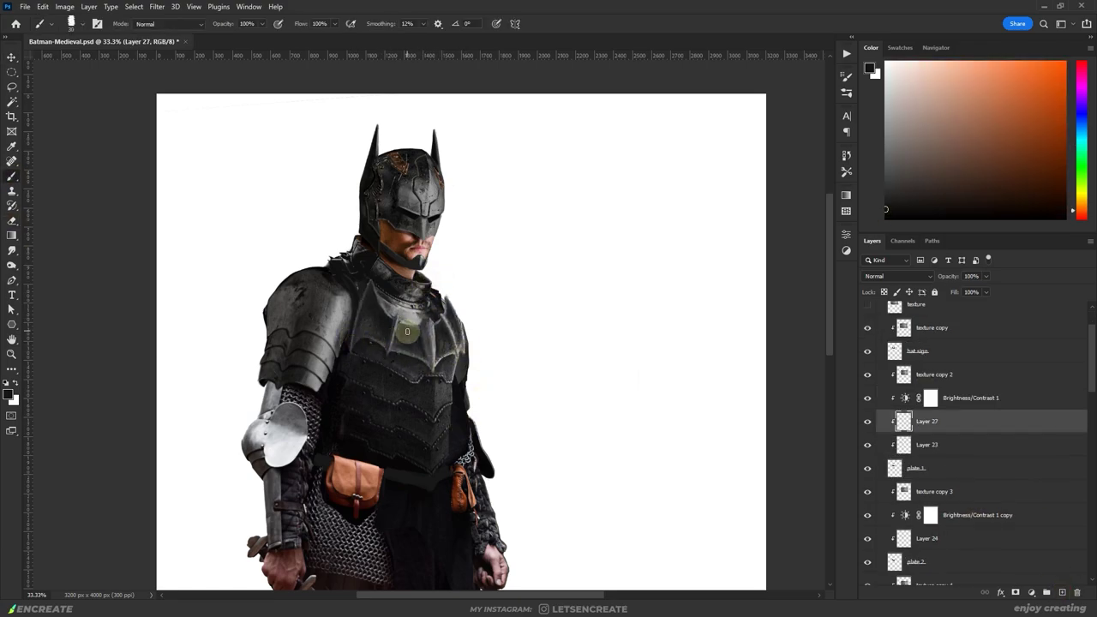
pyautogui.press('e')
pyautogui.hotkey('ctrl', 'z')
pyautogui.scroll(-2, 432, 300)
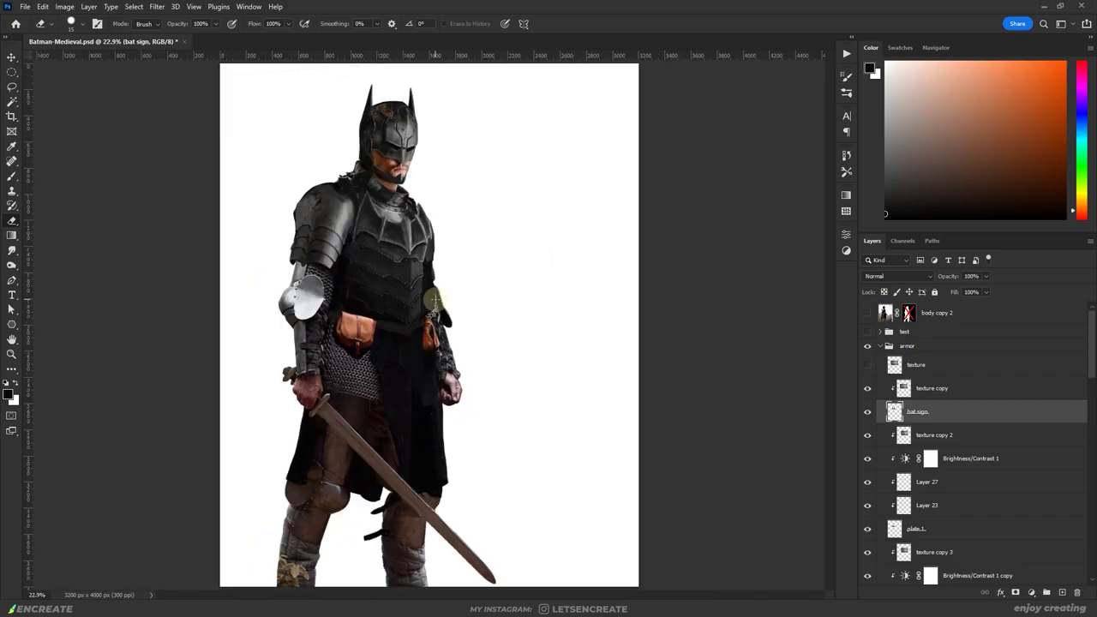
# Step: Add a Curves adjustment to the bat sign that pulls highlights and shadows down
pyautogui.click(1030, 592)
pyautogui.click(1018, 415)
pyautogui.moveTo(815, 296); pyautogui.dragTo(827, 334)
pyautogui.moveTo(713, 403); pyautogui.dragTo(668, 431)
pyautogui.click(725, 393)
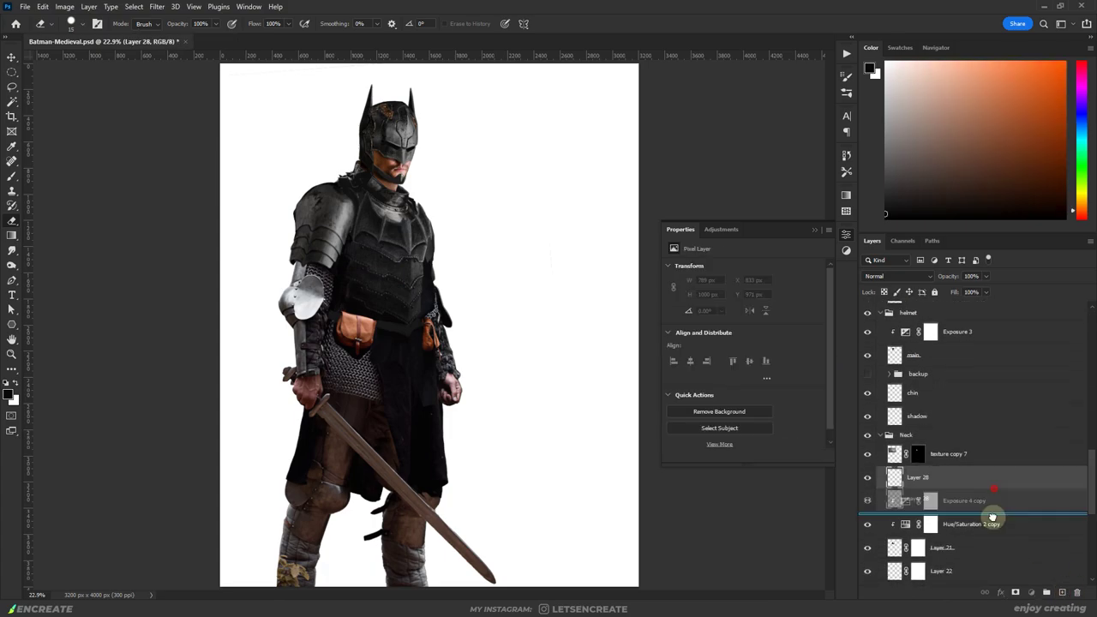
pyautogui.scroll(2, 418, 322)
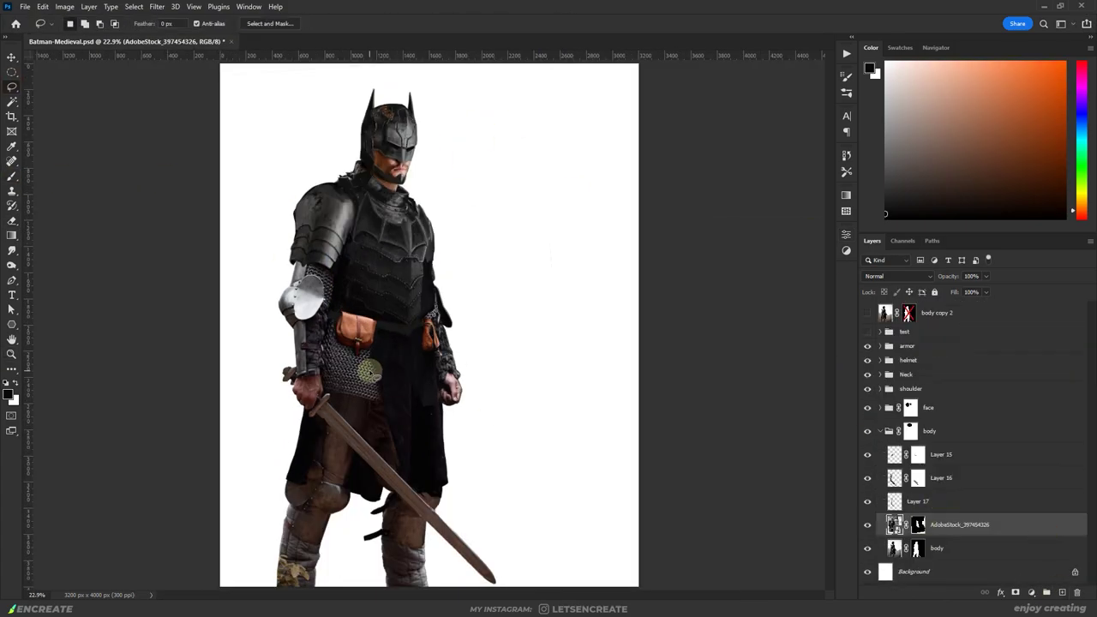
pyautogui.hotkey('ctrl', 'j')
# Step: Warp the copied armour piece and position it on the knight's chest
pyautogui.hotkey('ctrl', 't')
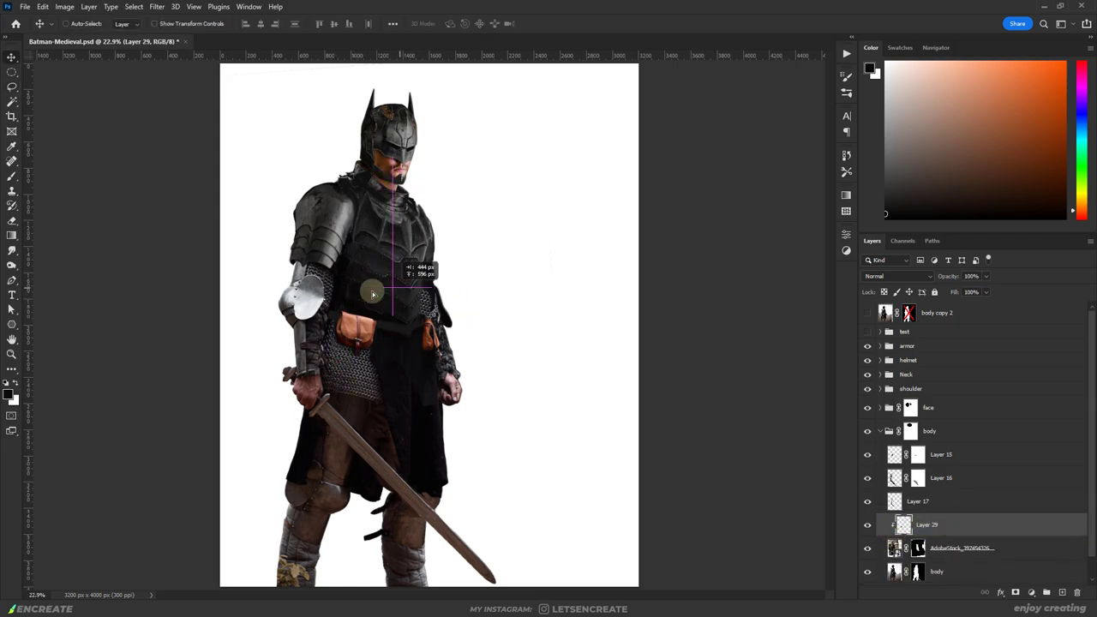
pyautogui.rightClick(428, 301)
pyautogui.click(448, 376)
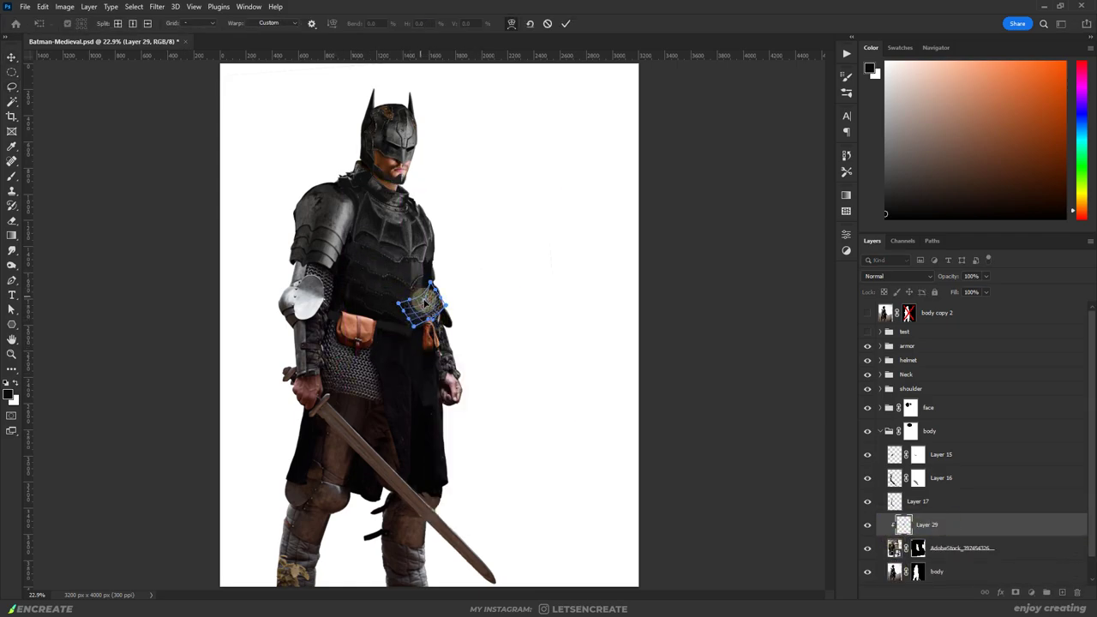
pyautogui.press('Return')
pyautogui.press('v')
pyautogui.moveTo(426, 303); pyautogui.dragTo(429, 311)
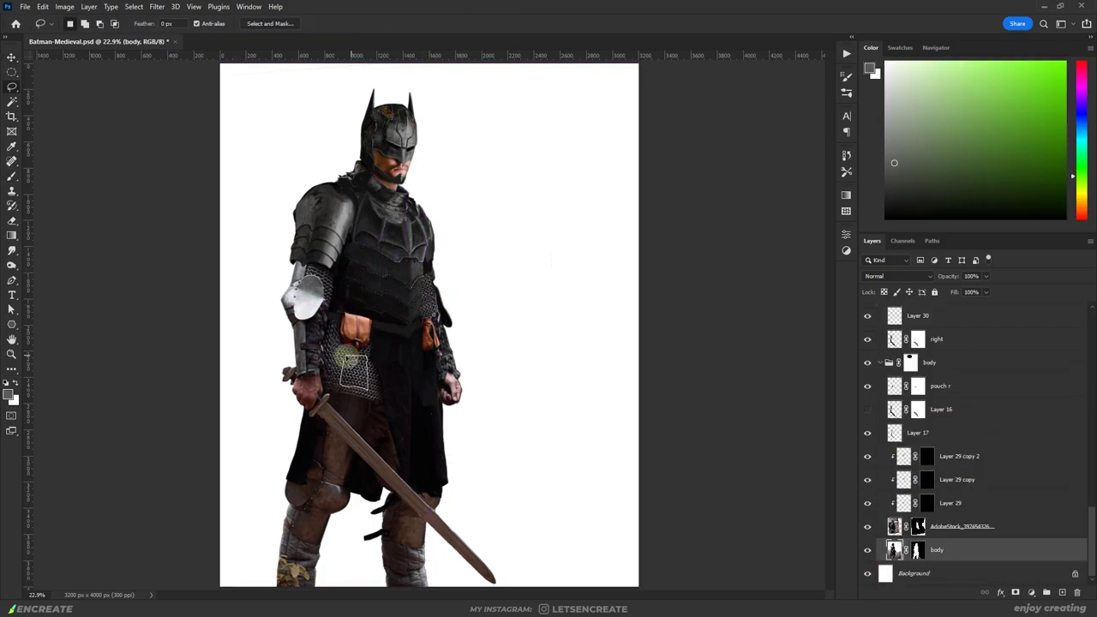
pyautogui.moveTo(428, 311); pyautogui.dragTo(429, 312)
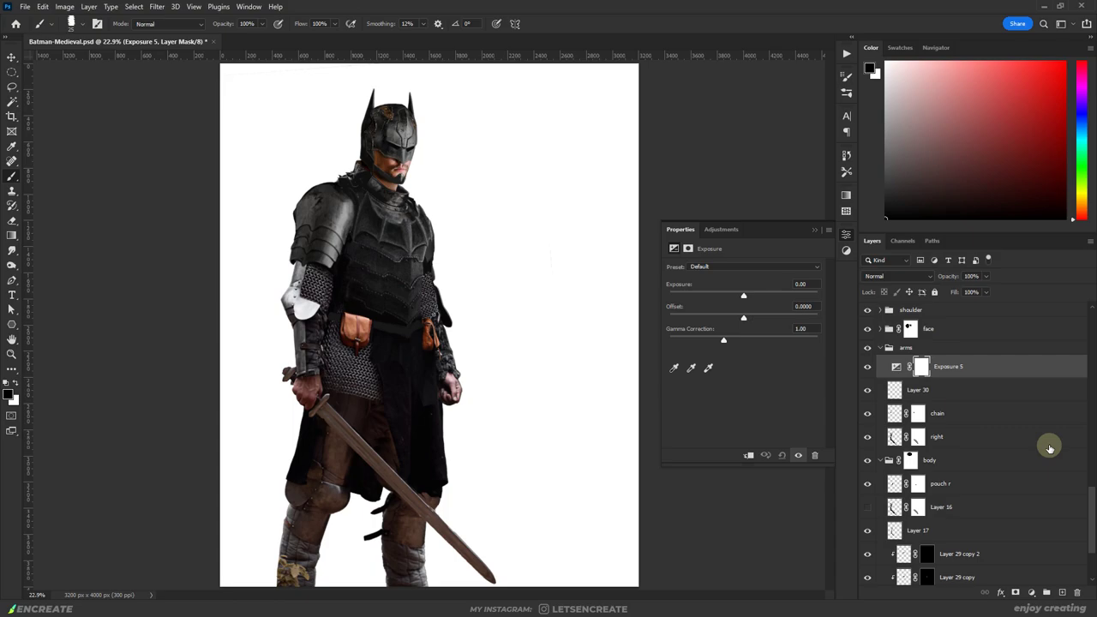
# Step: Lower the arm Exposure adjustment to -1.98 with reduced gamma and invert its mask to black
pyautogui.moveTo(743, 295); pyautogui.dragTo(725, 294)
pyautogui.moveTo(743, 339); pyautogui.dragTo(732, 330)
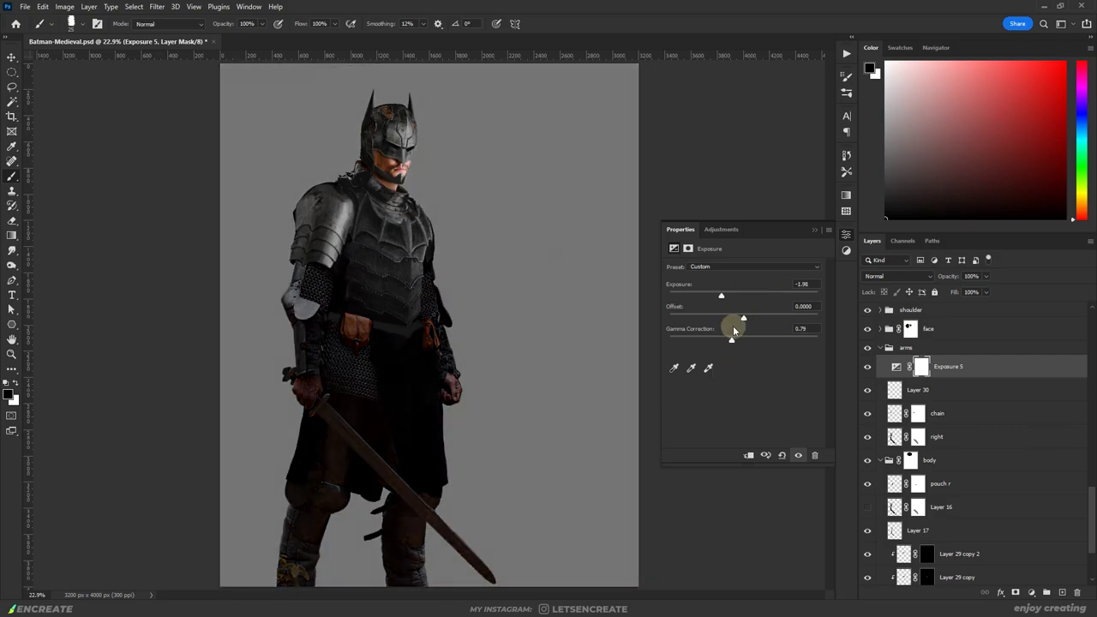
pyautogui.hotkey('ctrl', 'i')
pyautogui.press('x')
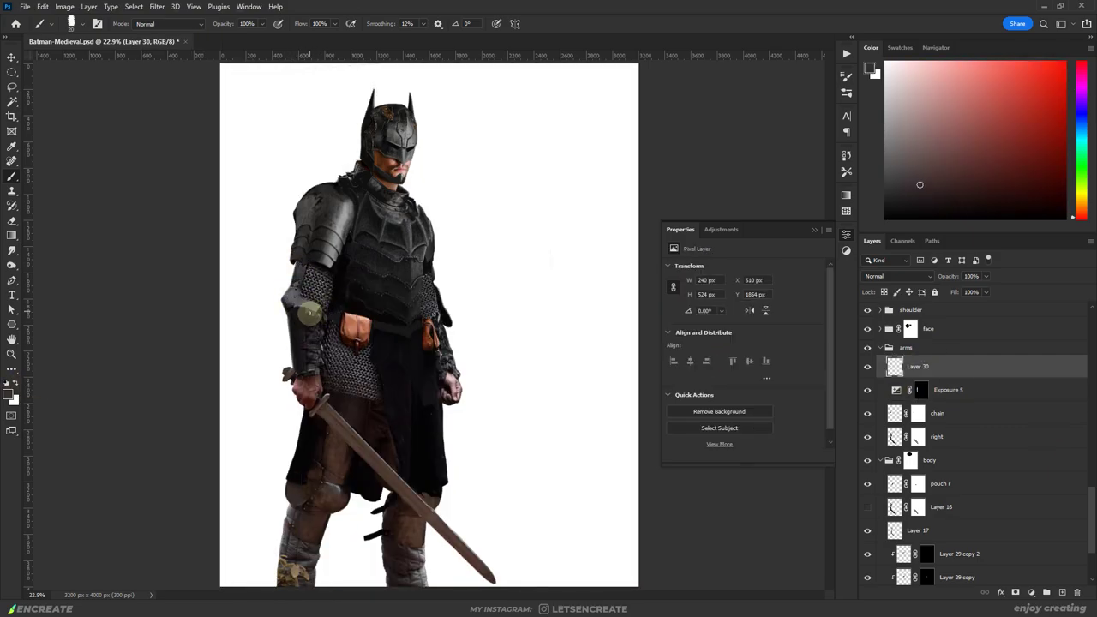
# Step: Sample dark armour tones and paint them over the left forearm on Layer 30
pyautogui.keyDown('alt'); pyautogui.click(310, 313); pyautogui.keyUp('alt')
pyautogui.keyDown('alt'); pyautogui.click(302, 296); pyautogui.keyUp('alt')
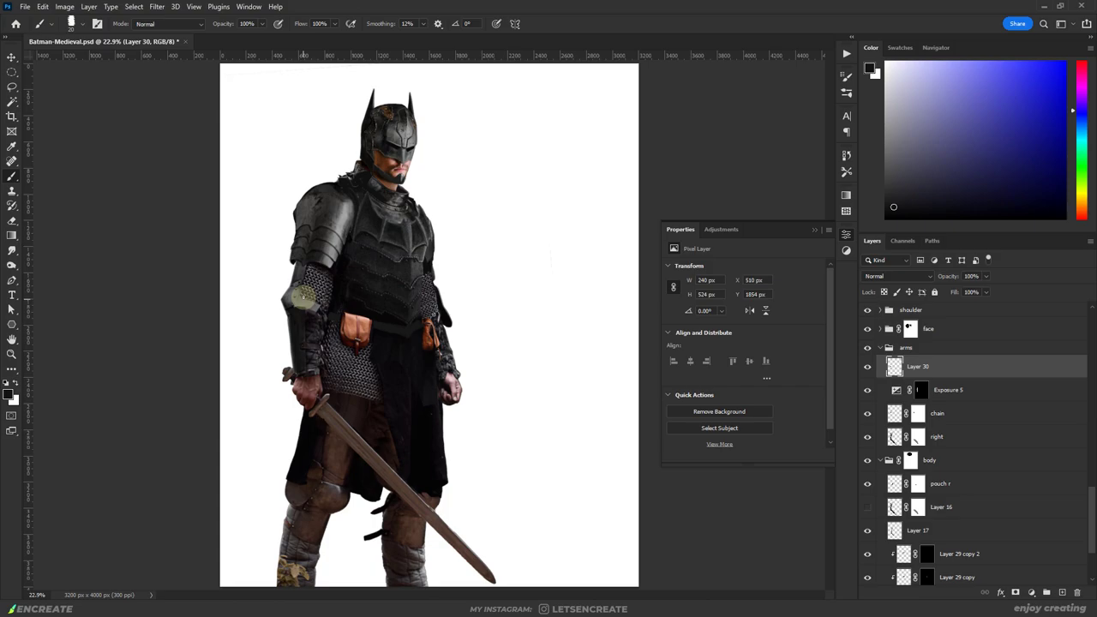
pyautogui.moveTo(301, 285); pyautogui.dragTo(298, 307)
pyautogui.keyDown('alt'); pyautogui.click(298, 309); pyautogui.keyUp('alt')
pyautogui.keyDown('alt'); pyautogui.click(310, 307); pyautogui.keyUp('alt')
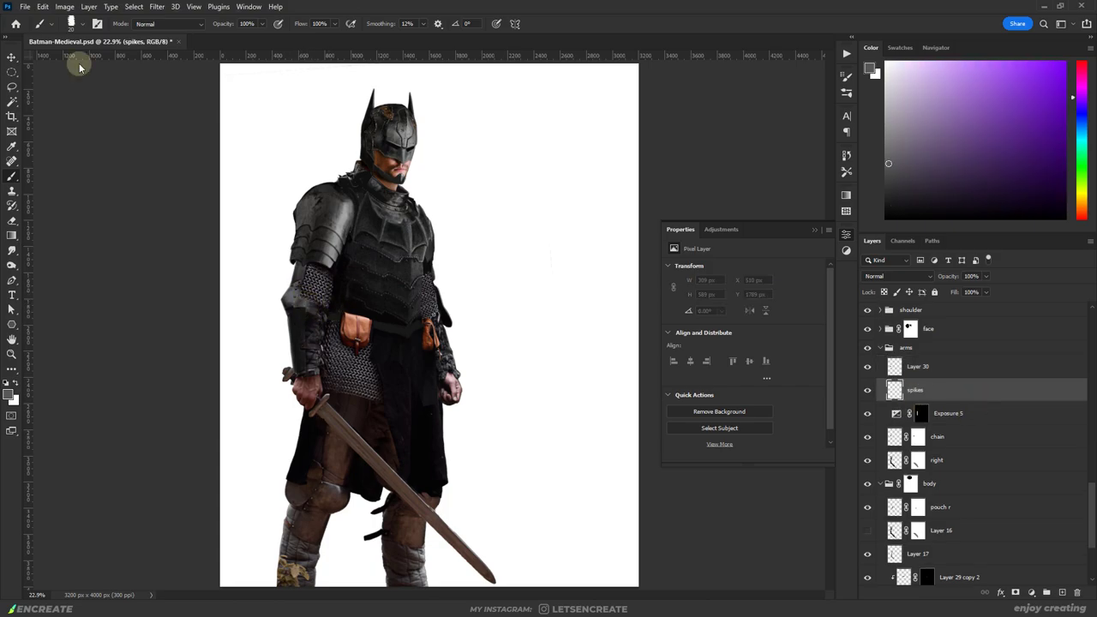
pyautogui.keyDown('alt'); pyautogui.click(281, 327); pyautogui.keyUp('alt')
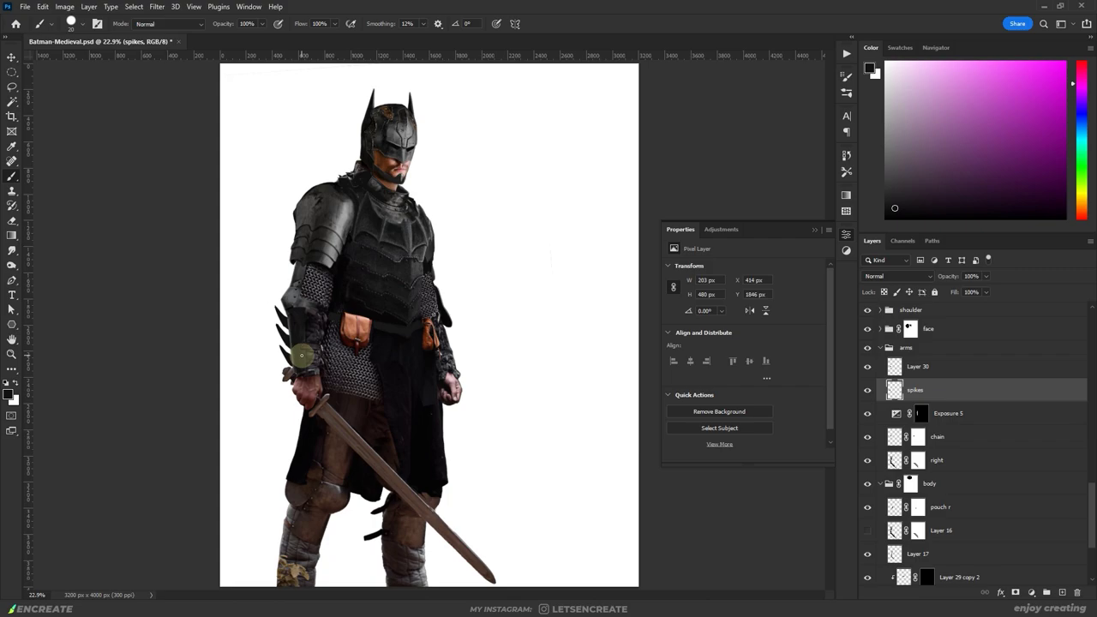
# Step: Touch up the forearm spikes layer by erasing, tinting and repositioning it
pyautogui.press('e')
pyautogui.press('b')
pyautogui.moveTo(295, 332); pyautogui.dragTo(283, 330)
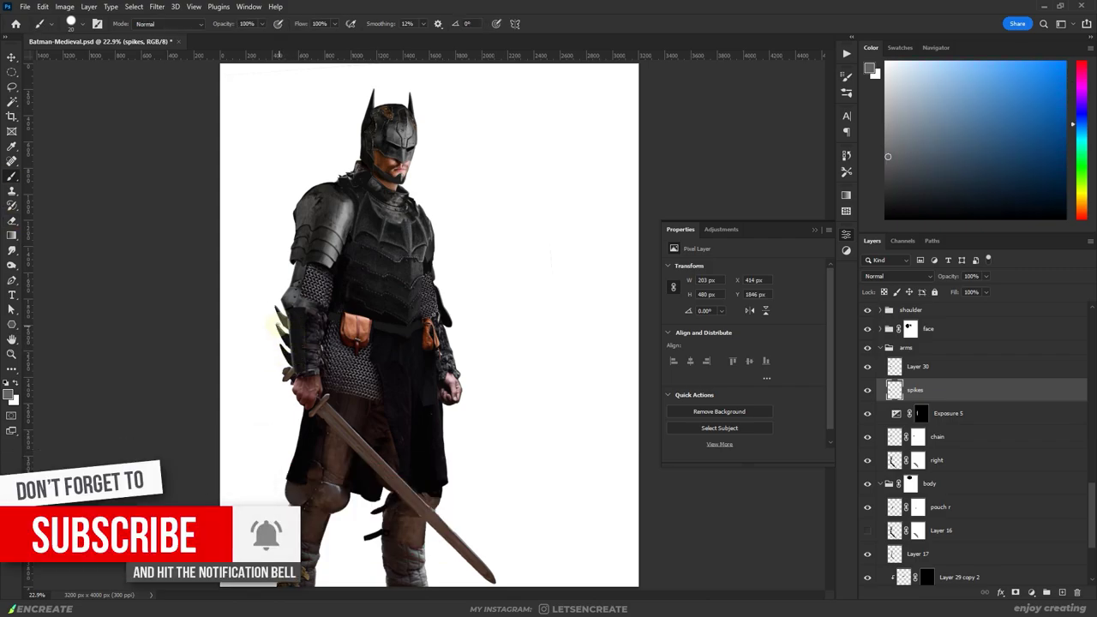
pyautogui.press('d')
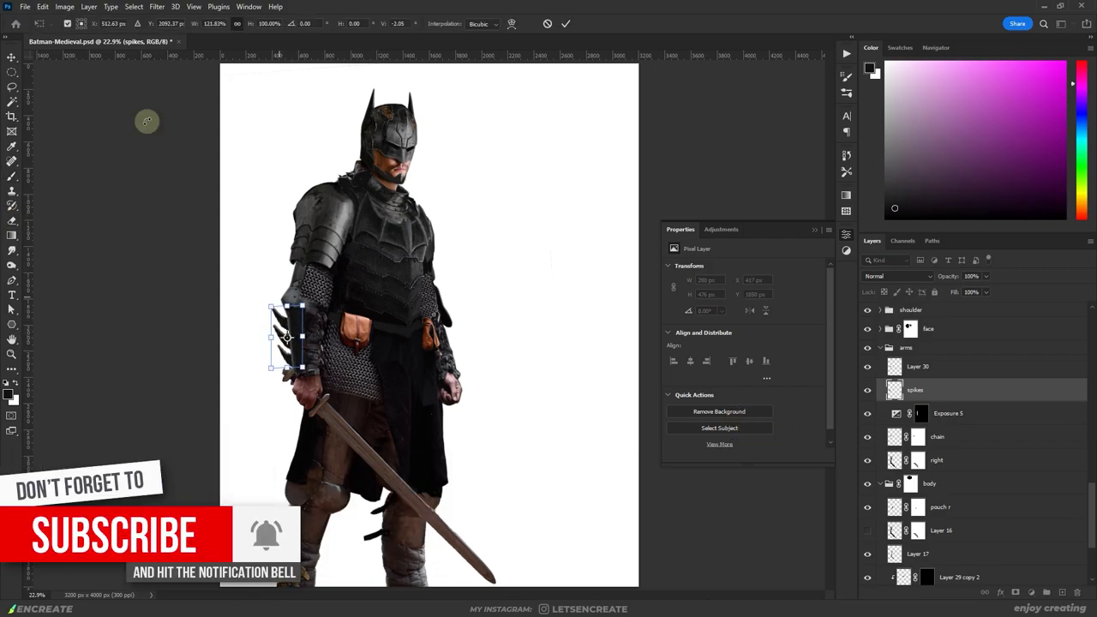
pyautogui.click(11, 56)
pyautogui.press('b')
# Step: Paint near-black armour onto the upper arm on Layer 30 with a soft round brush
pyautogui.click(71, 24)
pyautogui.keyDown('alt'); pyautogui.click(300, 296); pyautogui.keyUp('alt')
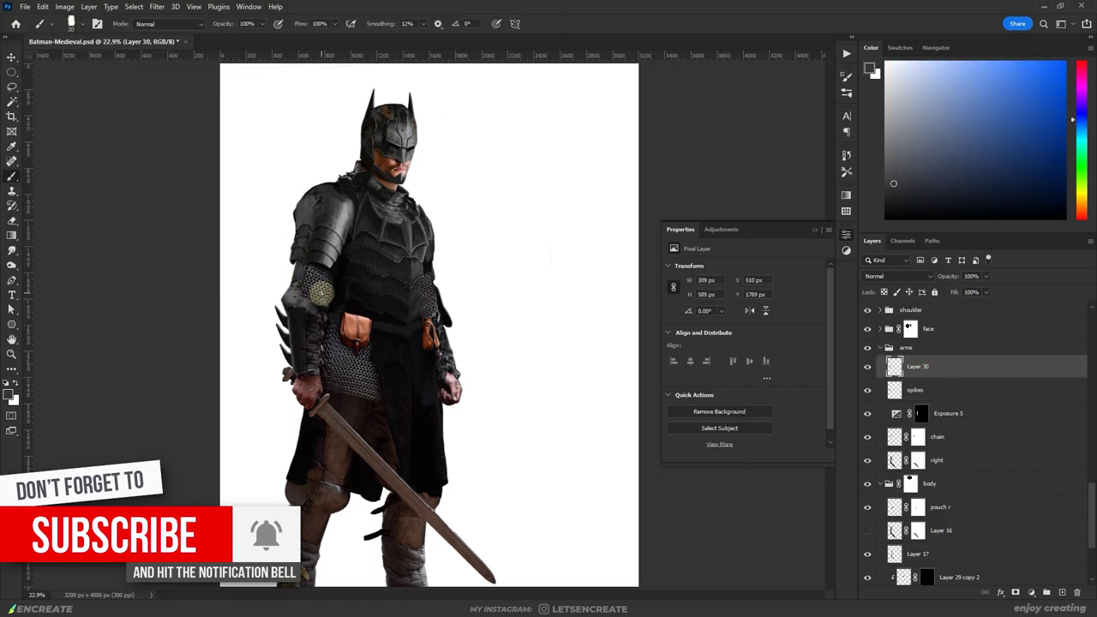
pyautogui.hotkey('alt', ']')
pyautogui.keyDown('alt'); pyautogui.click(305, 293); pyautogui.keyUp('alt')
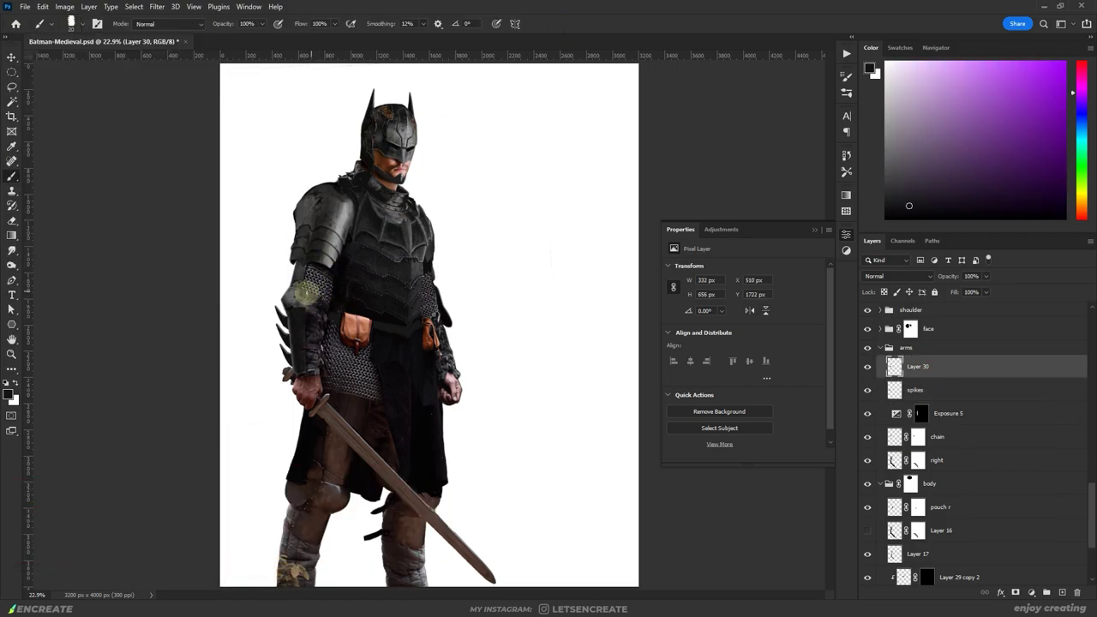
pyautogui.keyDown('alt'); pyautogui.click(305, 295); pyautogui.keyUp('alt')
pyautogui.moveTo(306, 296); pyautogui.dragTo(328, 267)
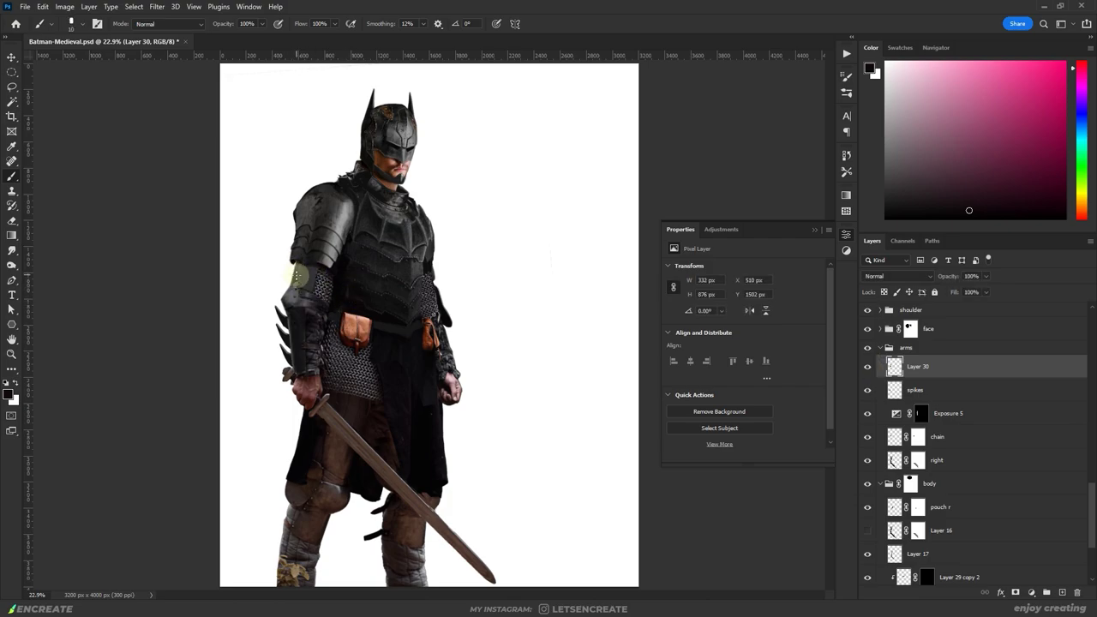
pyautogui.keyDown('alt'); pyautogui.click(301, 307); pyautogui.keyUp('alt')
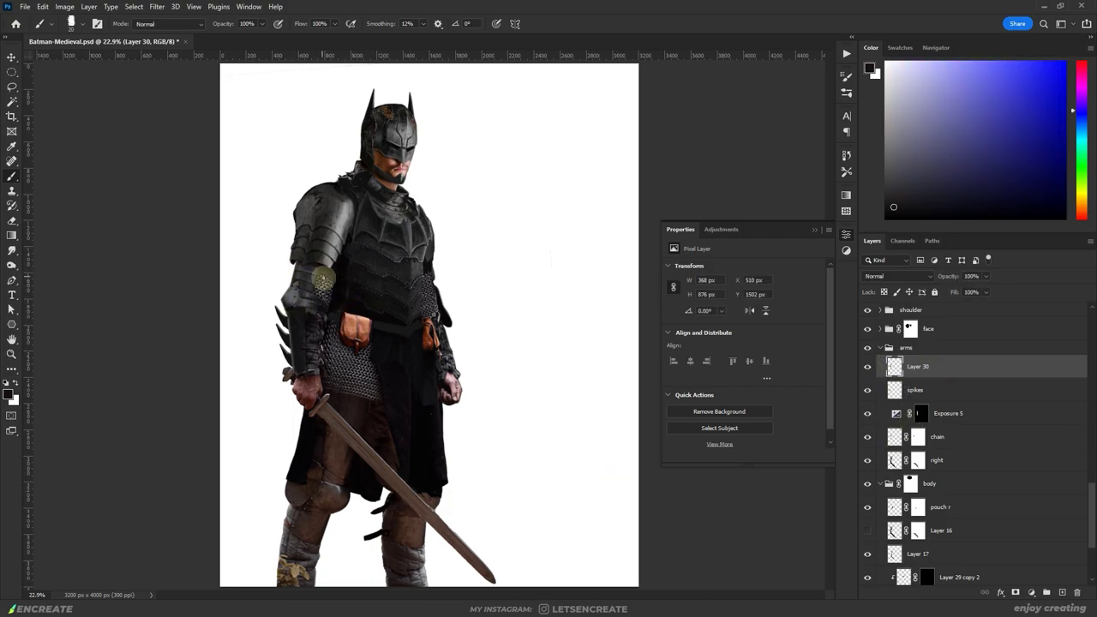
pyautogui.keyDown('alt'); pyautogui.click(320, 286); pyautogui.keyUp('alt')
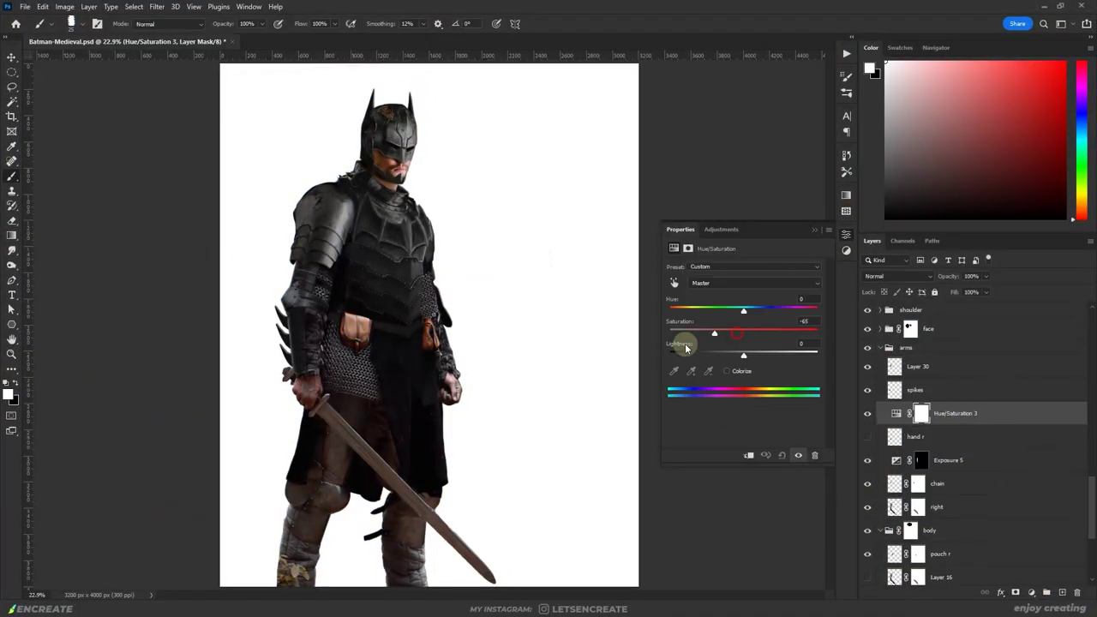
# Step: Invert the Hue/Saturation 3 mask and switch to white to paint the glove onto the hand
pyautogui.click(921, 415)
pyautogui.hotkey('ctrl', 'i')
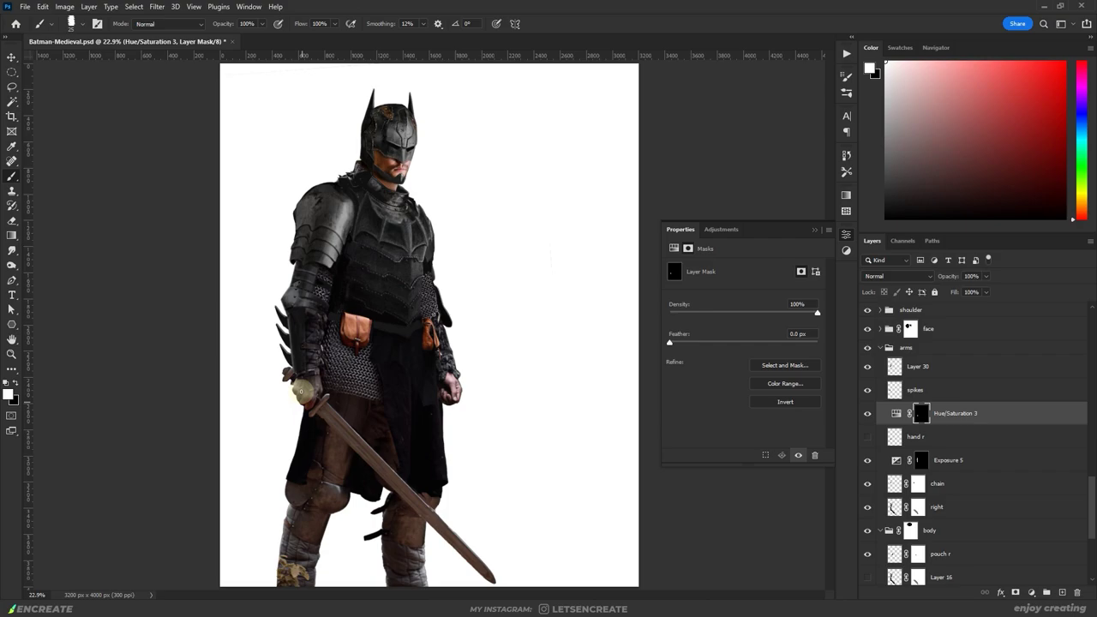
pyautogui.click(674, 248)
pyautogui.click(961, 417)
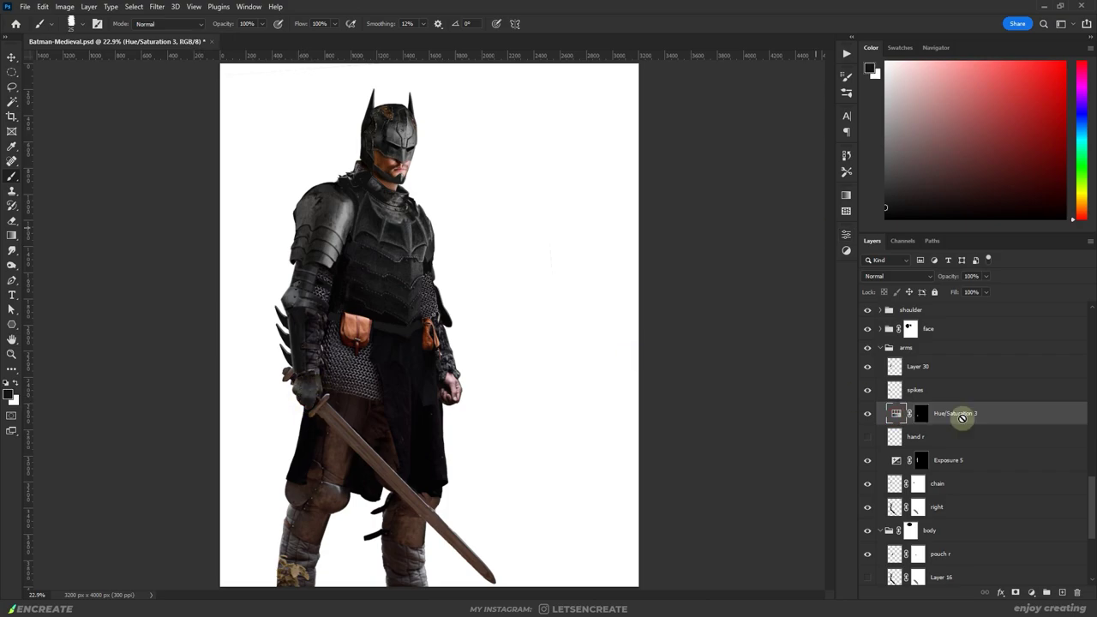
pyautogui.click(920, 414)
pyautogui.press('x')
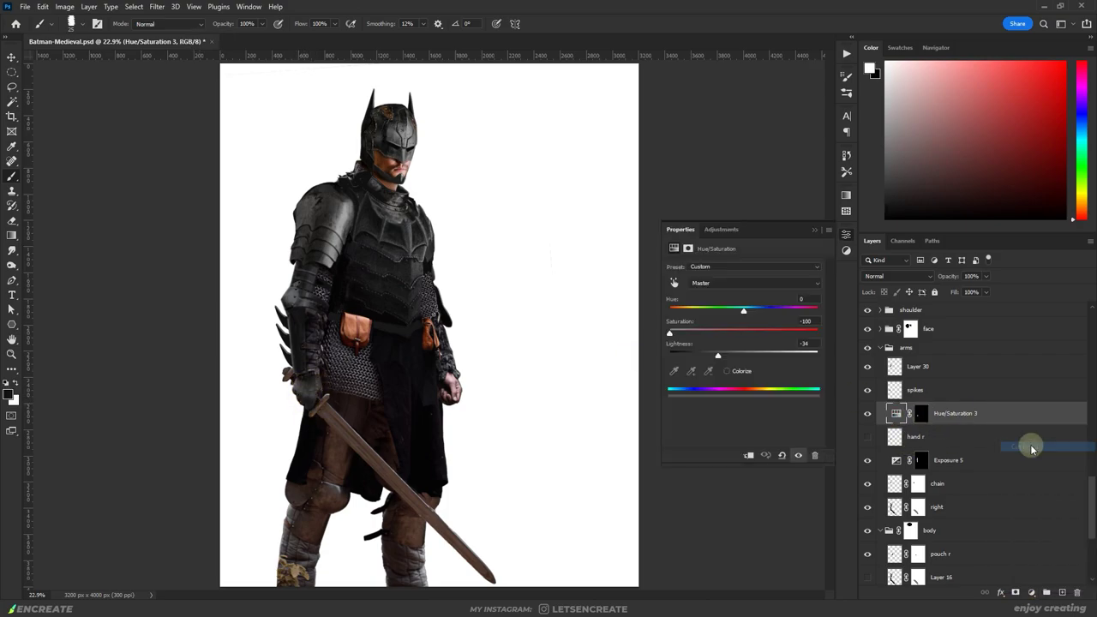
# Step: Copy the hand mask to a new Curves adjustment, curve it down to darken, and group hand r
pyautogui.moveTo(920, 413); pyautogui.dragTo(918, 417)
pyautogui.click(492, 226)
pyautogui.moveTo(743, 369); pyautogui.dragTo(774, 289)
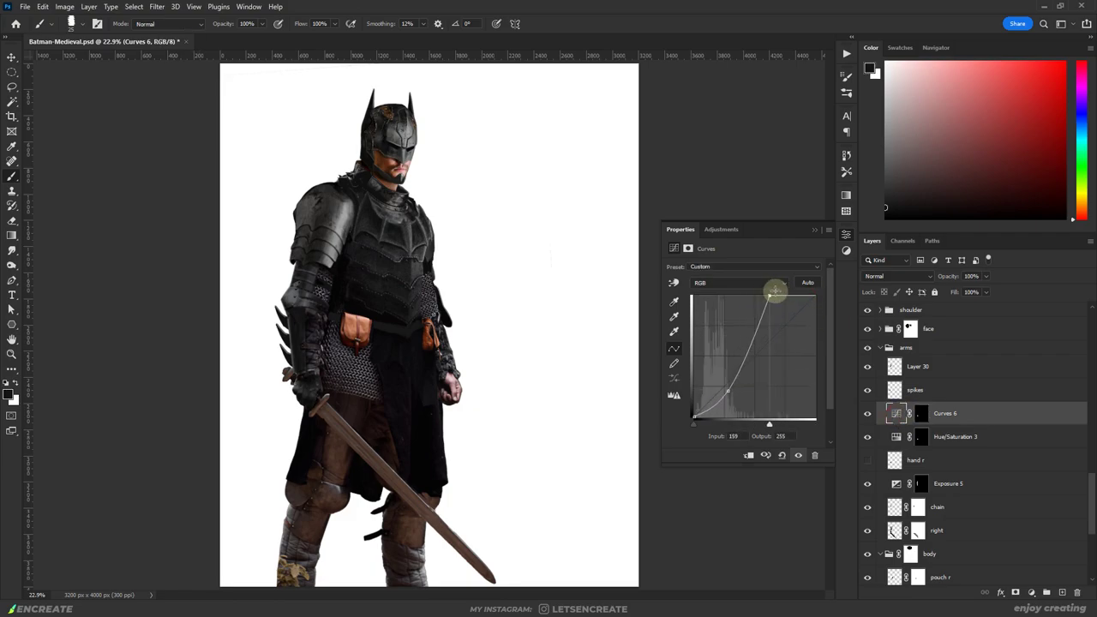
pyautogui.moveTo(727, 392); pyautogui.dragTo(732, 391)
pyautogui.moveTo(774, 291); pyautogui.dragTo(776, 294)
pyautogui.moveTo(732, 391); pyautogui.dragTo(721, 395)
pyautogui.click(946, 460)
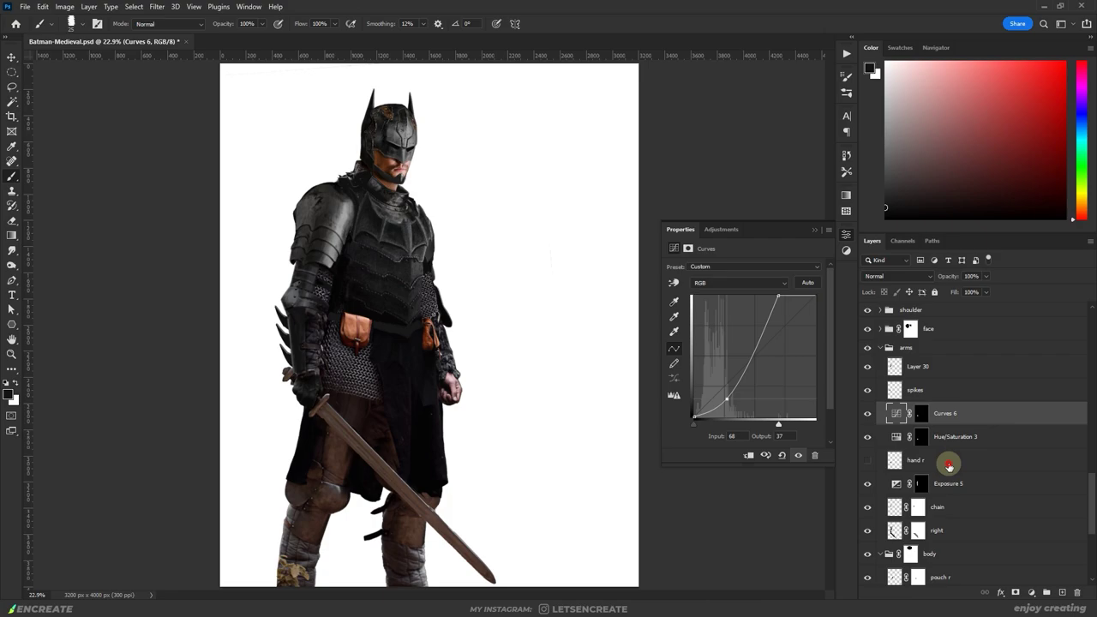
pyautogui.hotkey('ctrl', 'g')
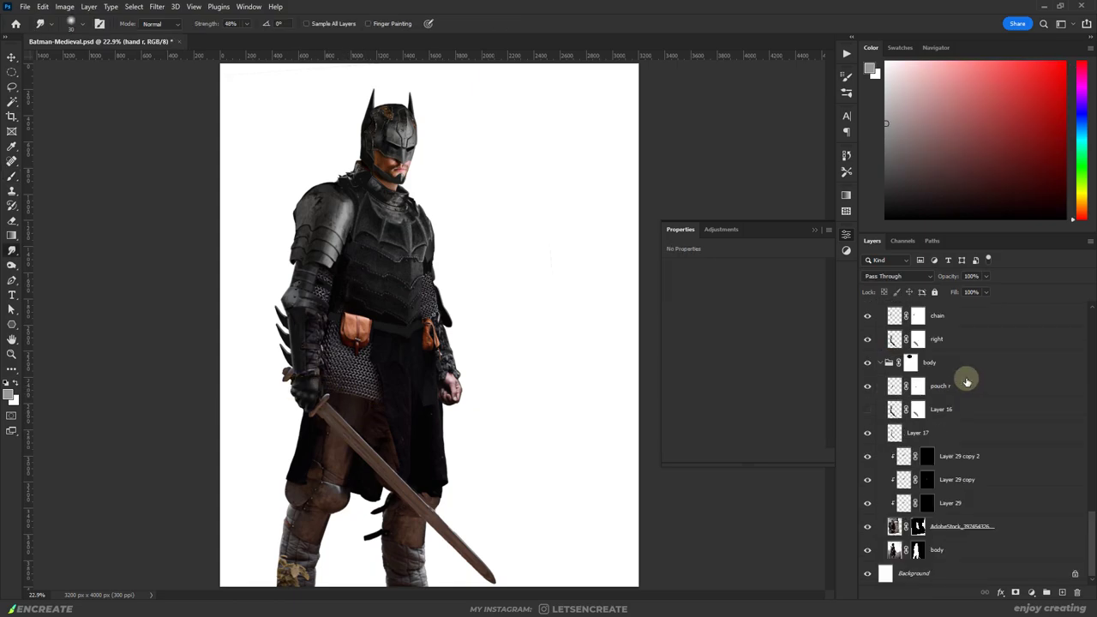
# Step: Clip Hue/Saturation 4 to the pouch and make it darker and desaturated
pyautogui.click(960, 386)
pyautogui.click(748, 455)
pyautogui.moveTo(743, 310); pyautogui.dragTo(720, 355)
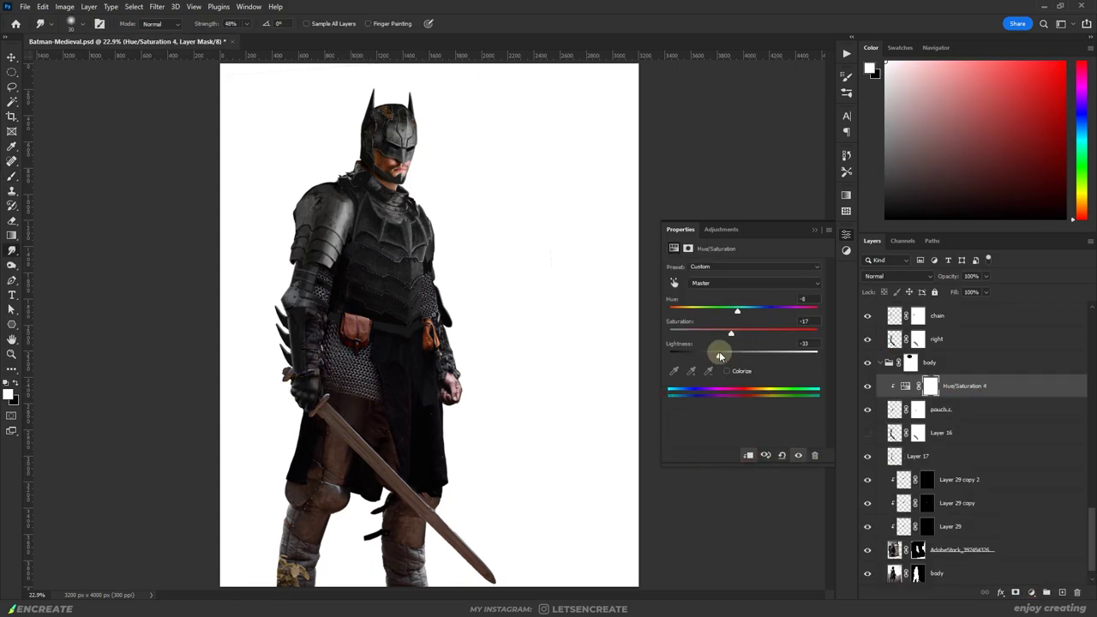
pyautogui.scroll(-1, 1003, 391)
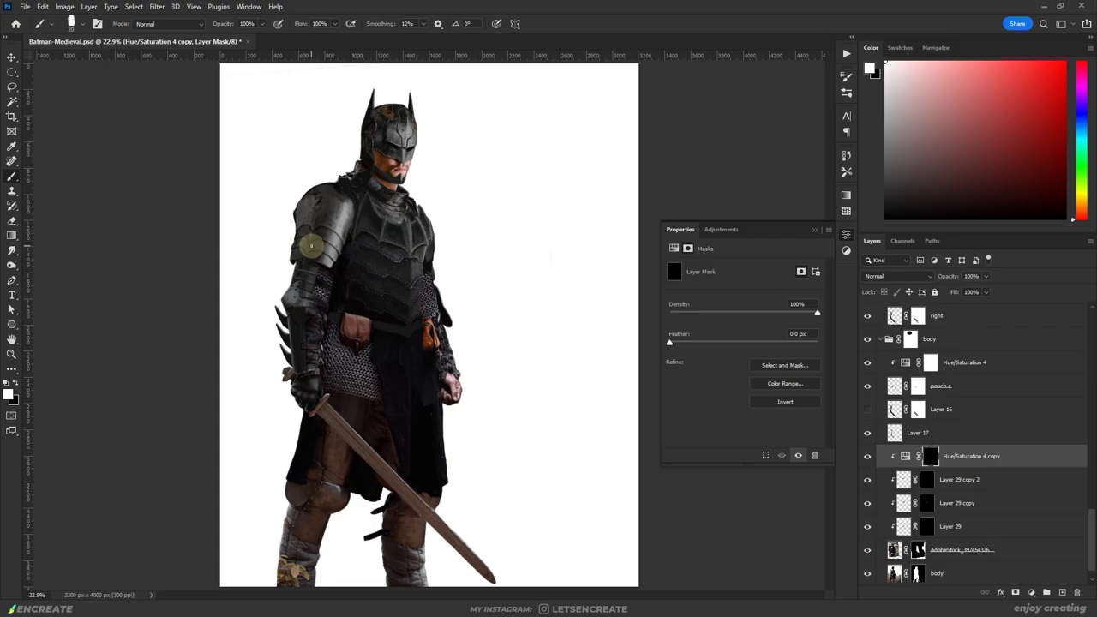
pyautogui.scroll(-2, 1006, 380)
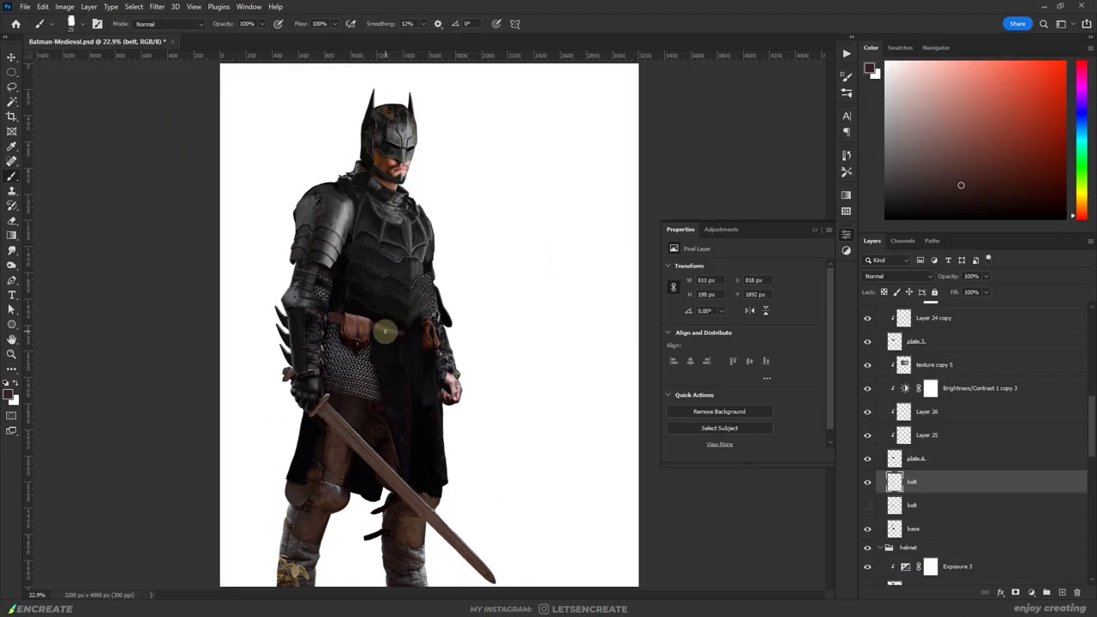
# Step: Extend the belt strap across the waist and touch it up with a sampled grey-olive tone
pyautogui.moveTo(384, 331)
pyautogui.mouseDown()
pyautogui.moveTo(431, 338)
pyautogui.moveTo(408, 334)
pyautogui.moveTo(427, 330)
pyautogui.moveTo(405, 339)
pyautogui.moveTo(419, 367)
pyautogui.mouseUp()
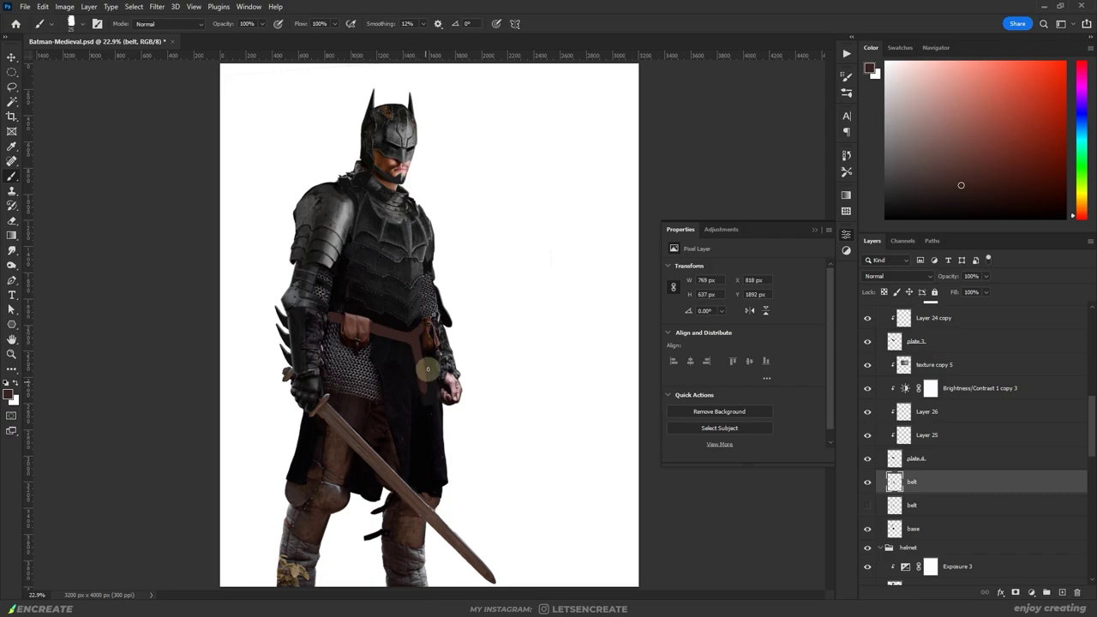
pyautogui.keyDown('alt'); pyautogui.click(403, 312); pyautogui.keyUp('alt')
pyautogui.moveTo(409, 326); pyautogui.dragTo(407, 332)
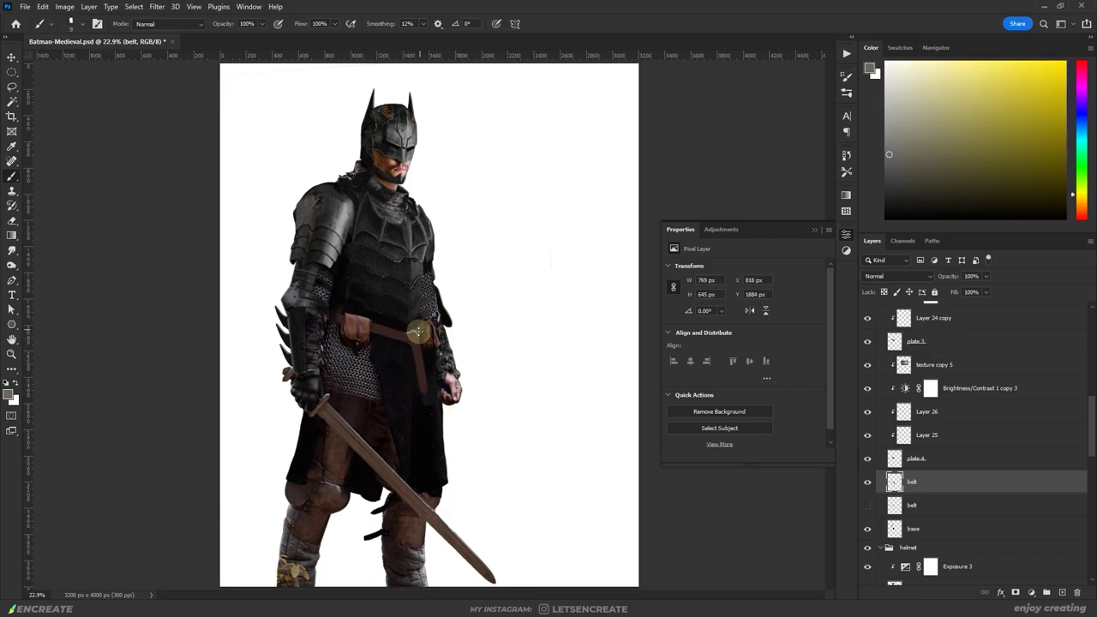
pyautogui.click(893, 201)
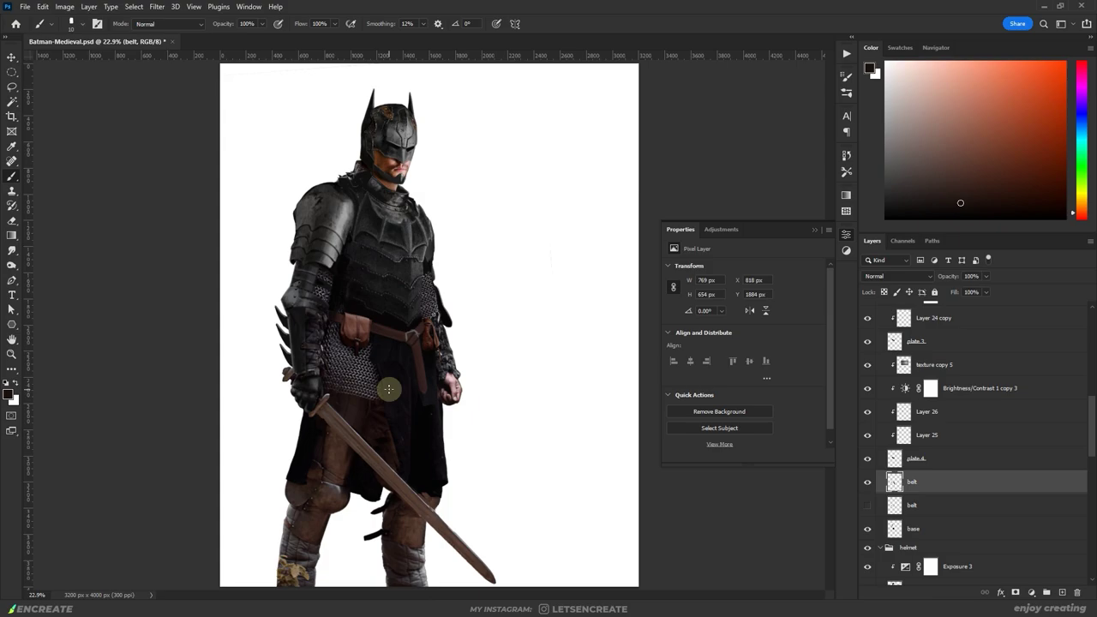
pyautogui.scroll(3, 388, 389)
pyautogui.press('e')
pyautogui.press('b')
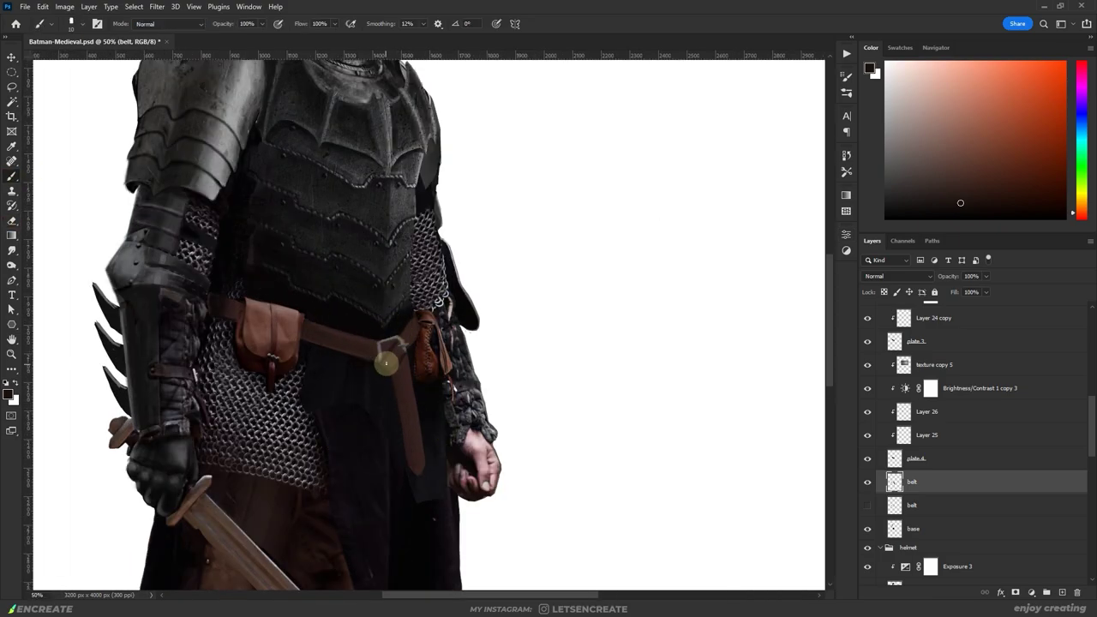
# Step: Repaint the belt and buckle with darker red-brown tones sampled from the belt
pyautogui.keyDown('alt'); pyautogui.click(407, 455); pyautogui.keyUp('alt')
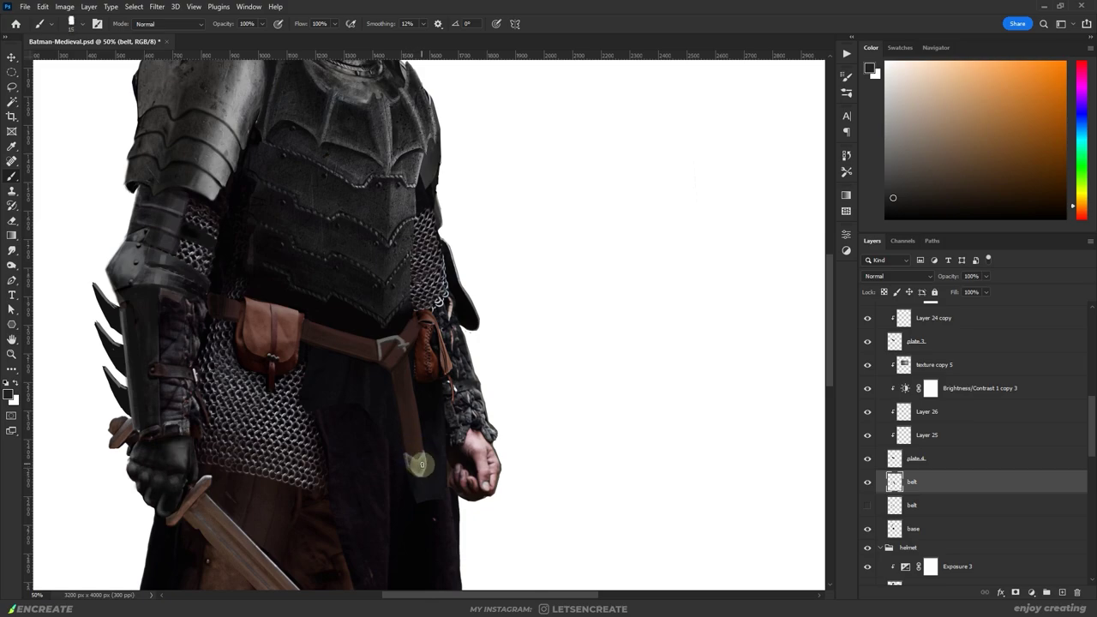
pyautogui.keyDown('alt'); pyautogui.click(389, 310); pyautogui.keyUp('alt')
pyautogui.moveTo(405, 352); pyautogui.dragTo(232, 301)
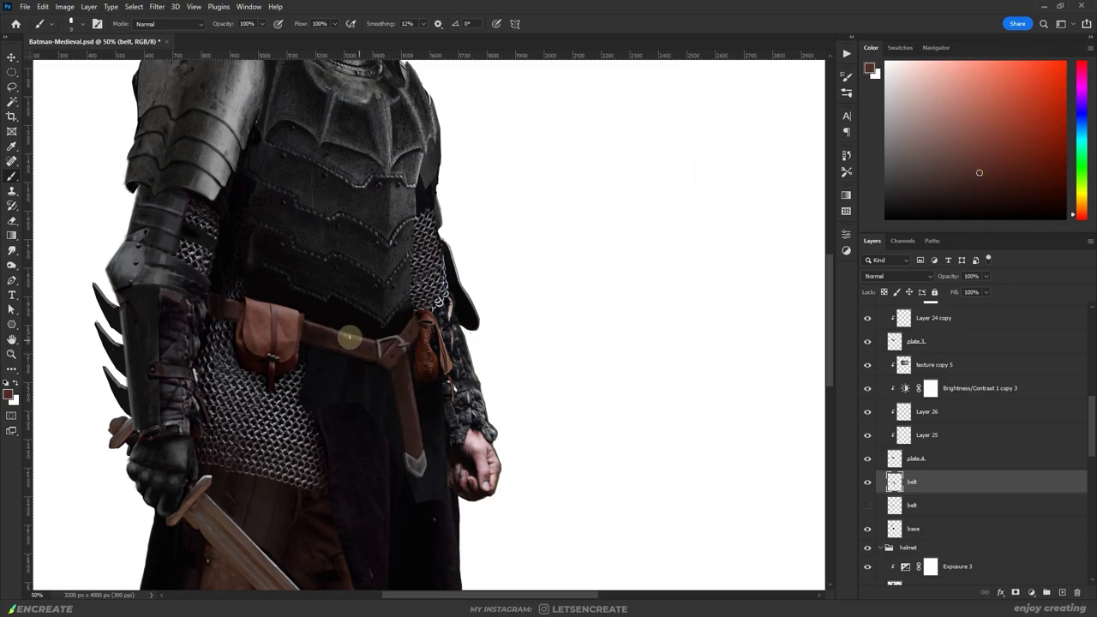
pyautogui.moveTo(415, 324); pyautogui.dragTo(230, 317)
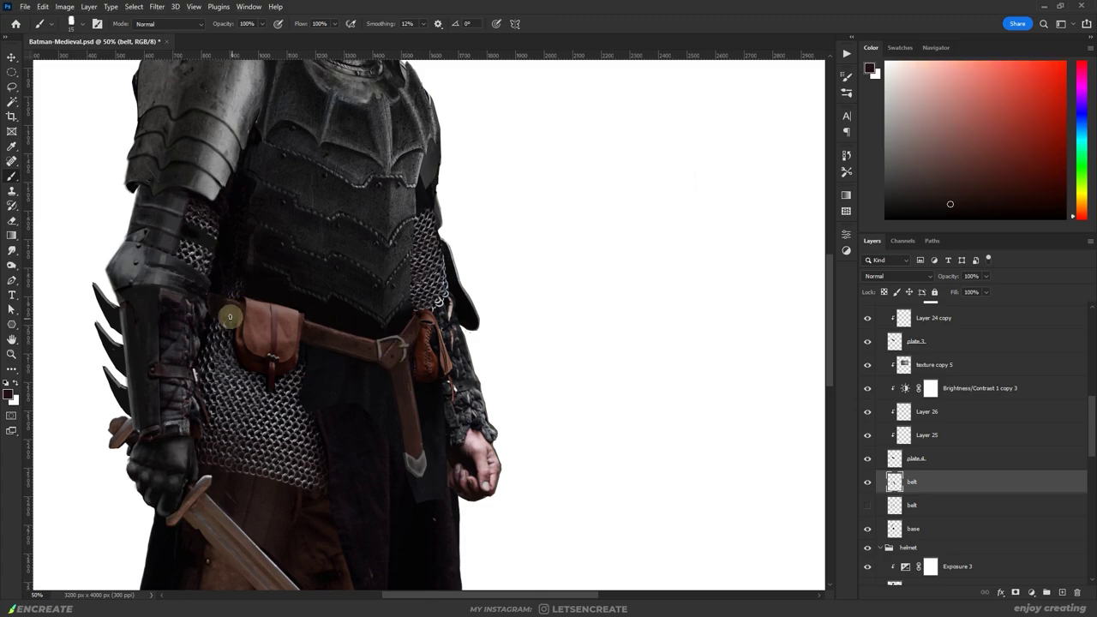
pyautogui.moveTo(399, 339); pyautogui.dragTo(381, 341)
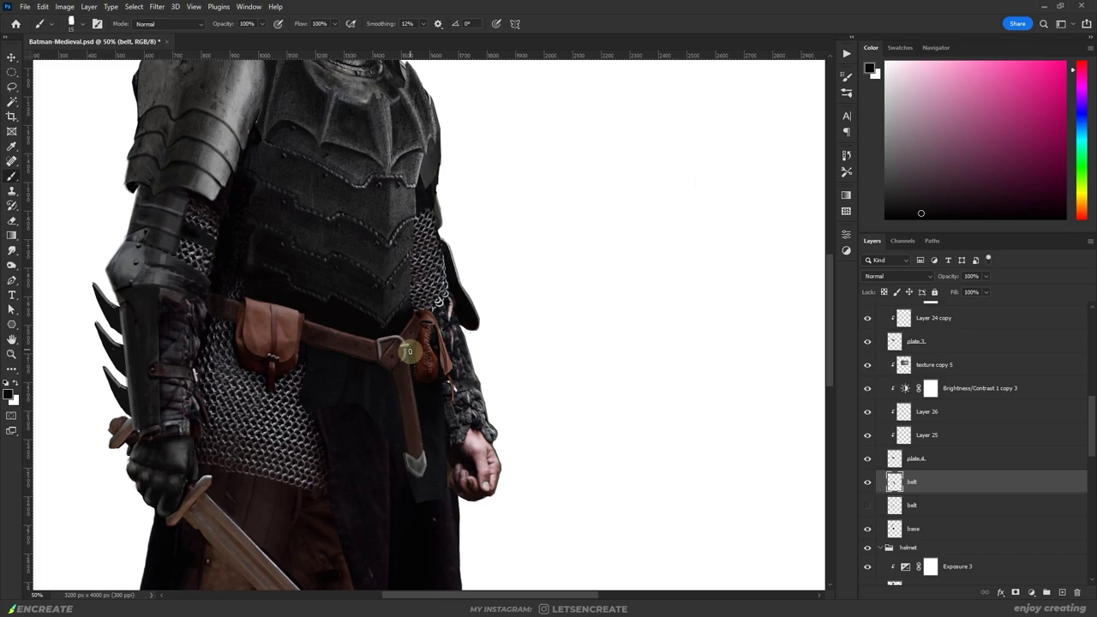
pyautogui.moveTo(410, 351); pyautogui.dragTo(403, 416)
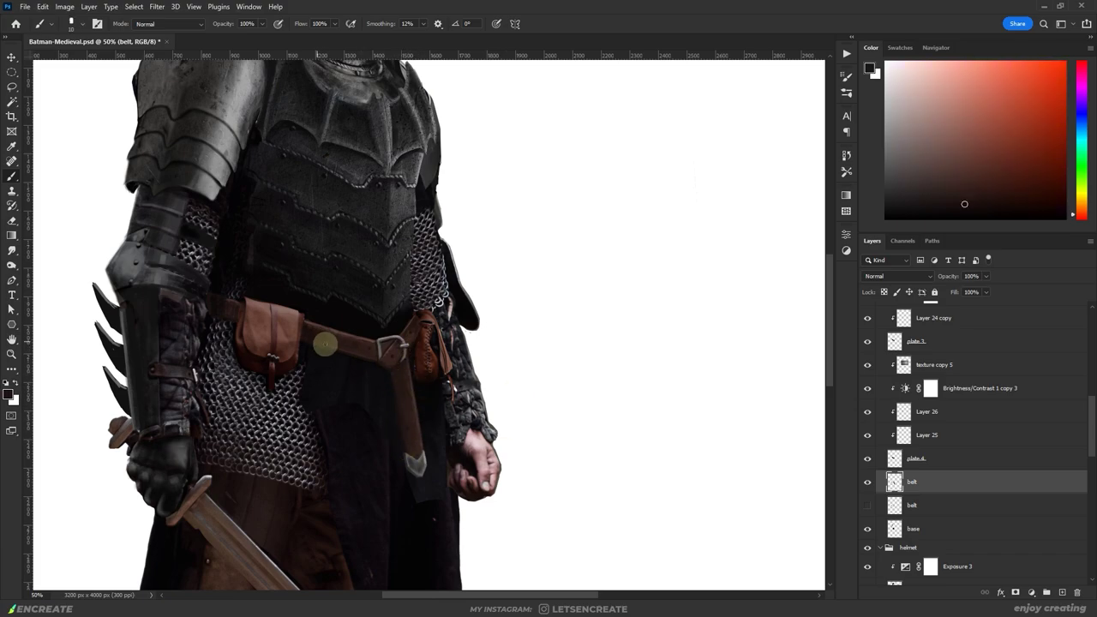
pyautogui.moveTo(325, 336); pyautogui.dragTo(398, 345)
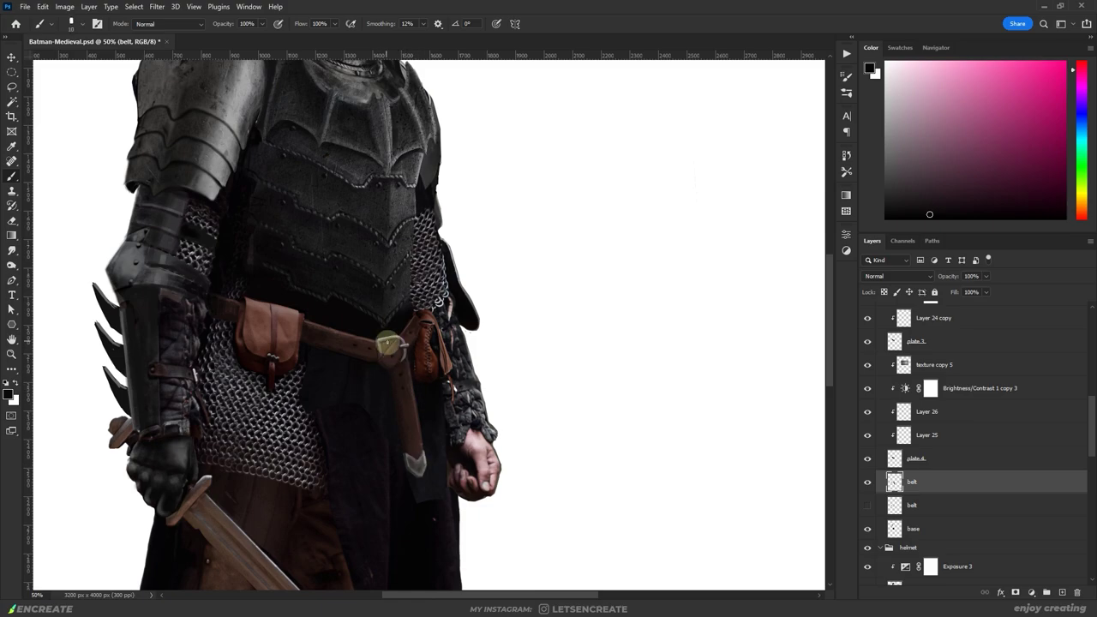
pyautogui.moveTo(399, 379); pyautogui.dragTo(421, 437)
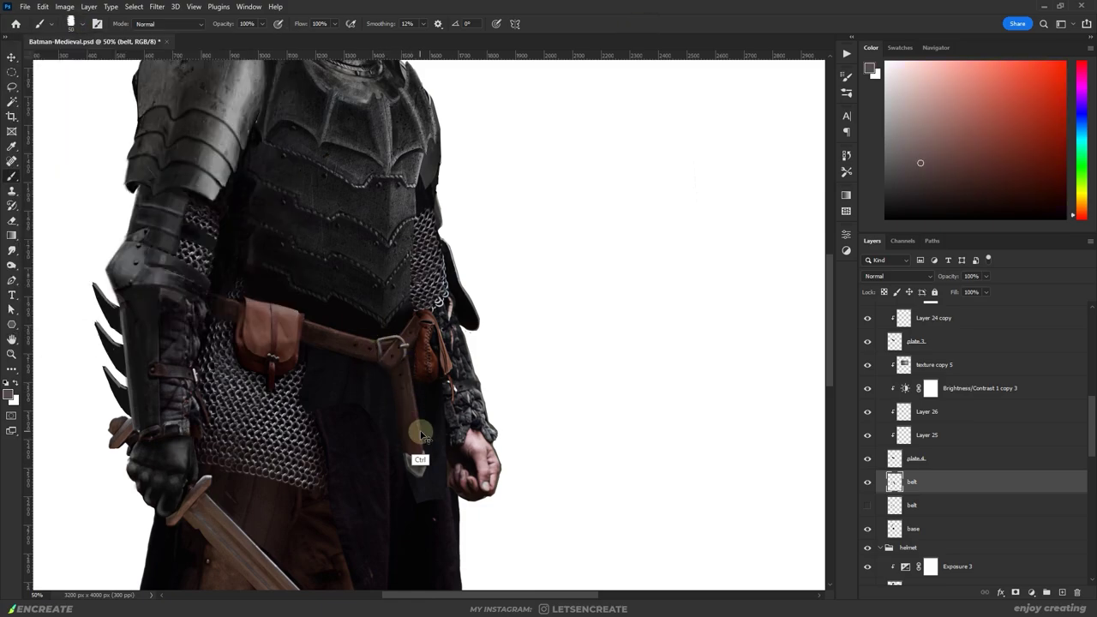
# Step: Fit the figure in view, apply Hue/Saturation, and pin the belt with three warp points
pyautogui.hotkey('ctrl', '0')
pyautogui.scroll(-3, 962, 451)
pyautogui.hotkey('ctrl', 'u')
pyautogui.press('Return')
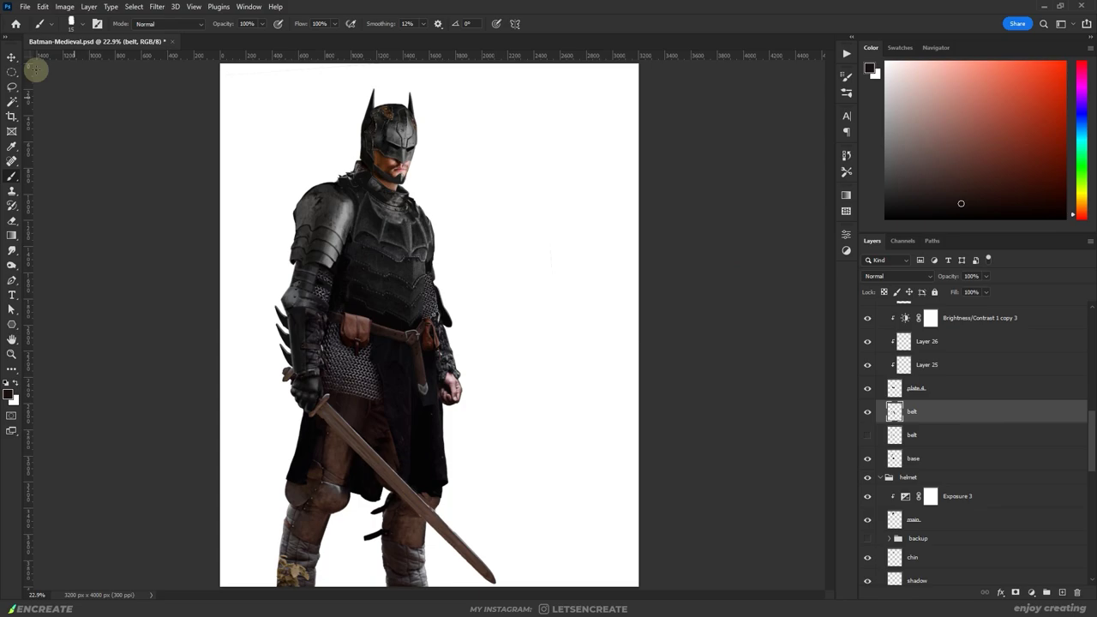
pyautogui.click(336, 318)
pyautogui.click(382, 334)
pyautogui.click(421, 328)
pyautogui.press('Return')
# Step: Duplicate the belt layer and select 'belt copy' with the whole figure in view
pyautogui.hotkey('ctrl', 'j')
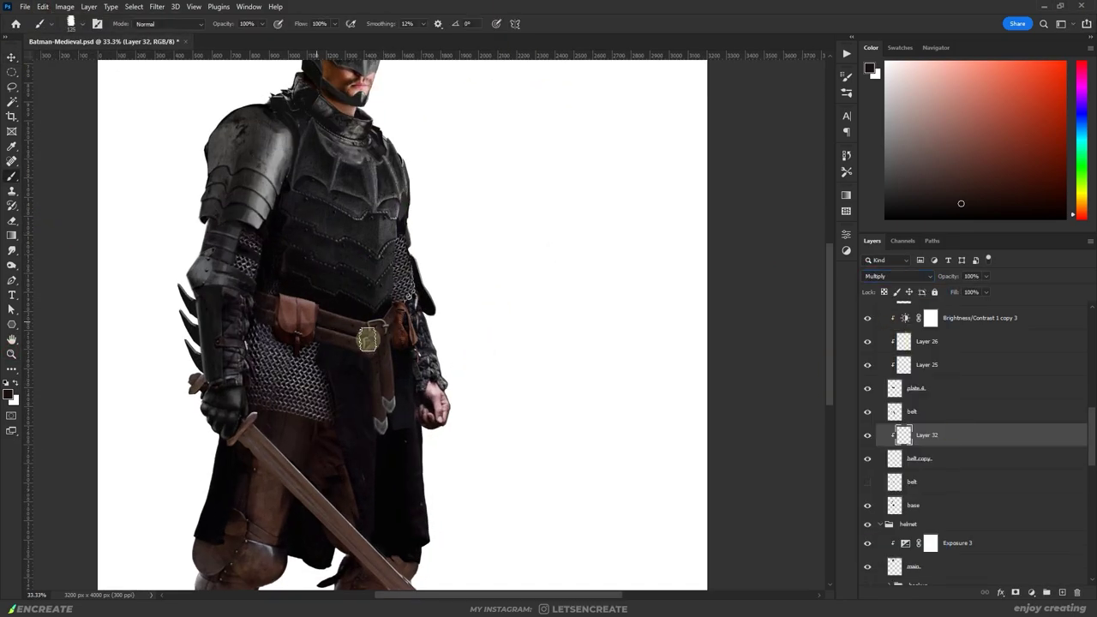
pyautogui.click(71, 23)
pyautogui.click(496, 33)
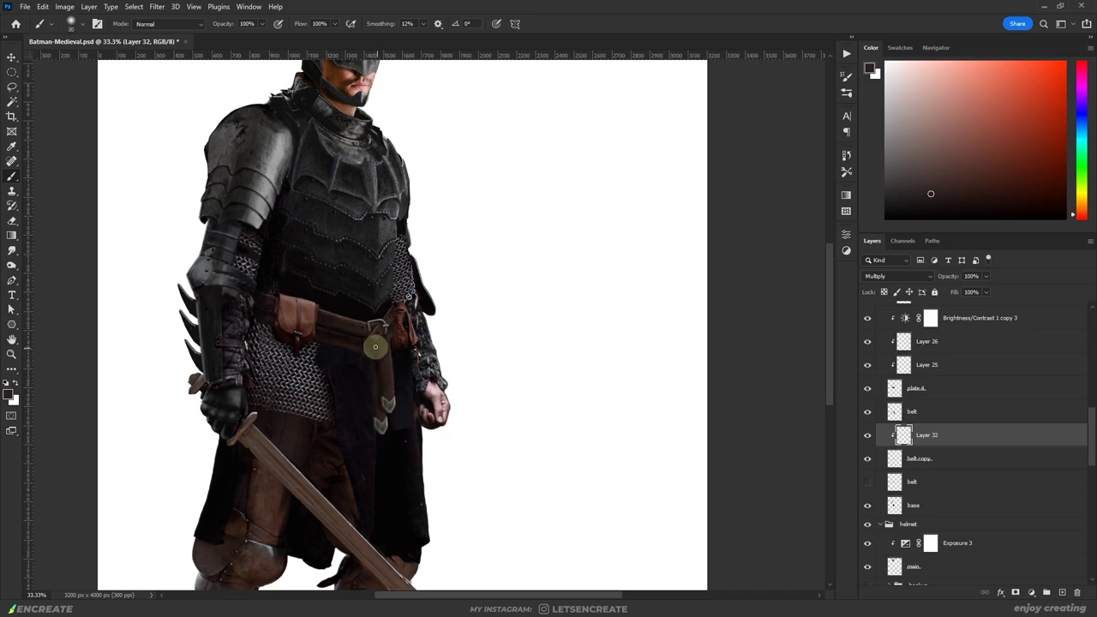
pyautogui.click(866, 459)
pyautogui.hotkey('ctrl', '0')
# Step: Rotate all the belt layers about 4.5° across the hips with Free Transform
pyautogui.keyDown('shift'); pyautogui.click(932, 412); pyautogui.keyUp('shift')
pyautogui.hotkey('ctrl', 't')
pyautogui.moveTo(317, 304); pyautogui.dragTo(321, 299)
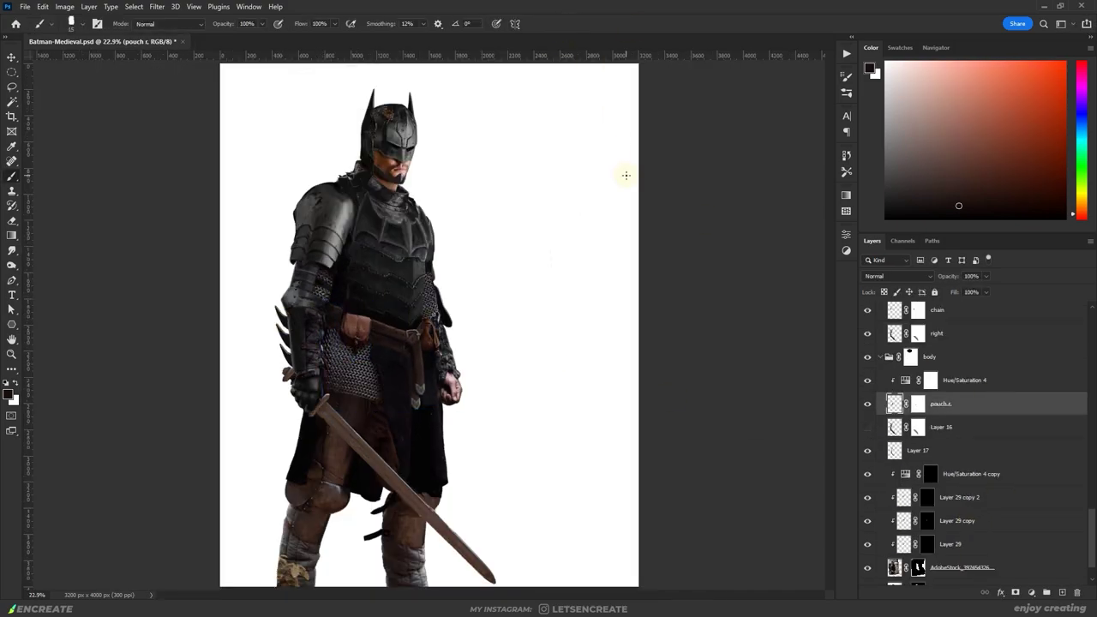
pyautogui.hotkey('ctrl', 'shift', 'alt', 'n')
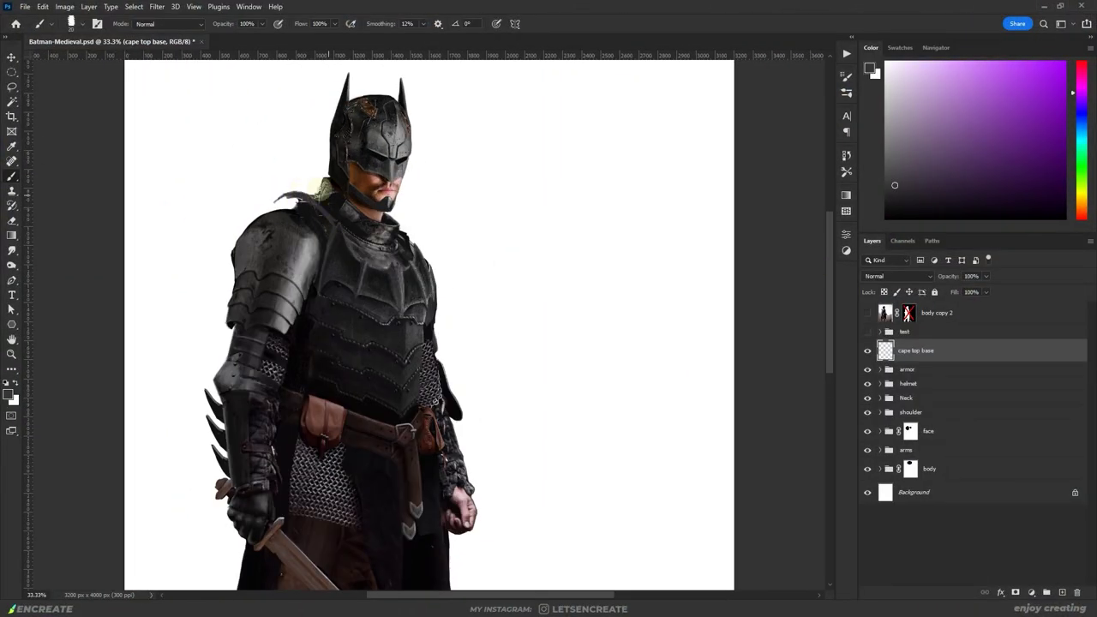
# Step: Fill the shoulder area and grey cape sketch with dark paint, then pick grey on Layer 34
pyautogui.moveTo(283, 214); pyautogui.dragTo(328, 229)
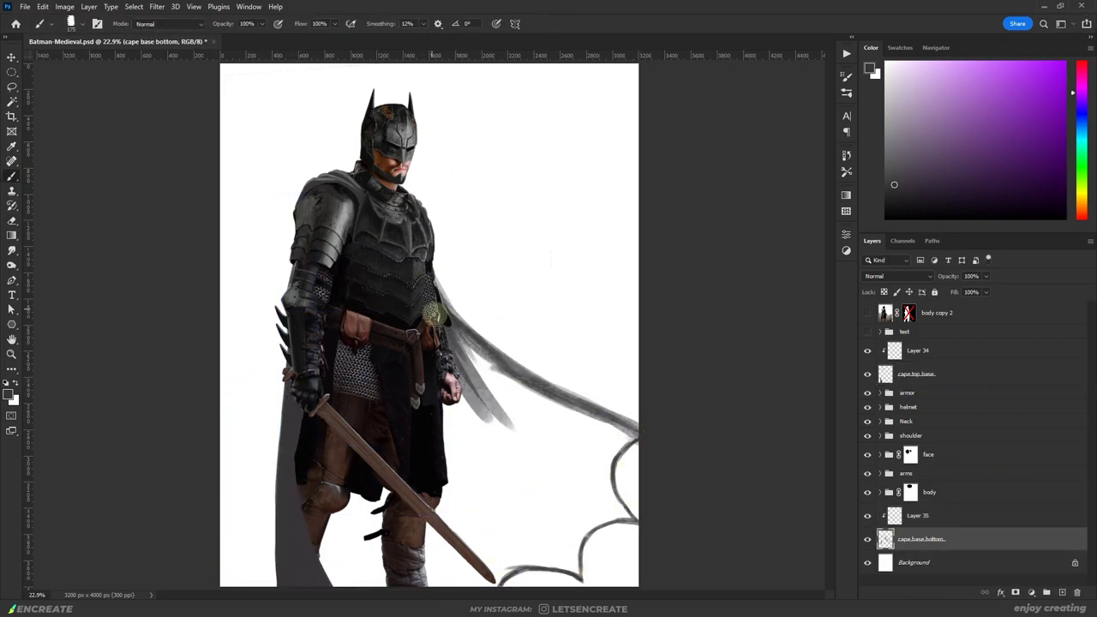
pyautogui.moveTo(434, 315)
pyautogui.mouseDown()
pyautogui.moveTo(587, 549)
pyautogui.moveTo(573, 508)
pyautogui.moveTo(381, 468)
pyautogui.moveTo(402, 595)
pyautogui.moveTo(462, 593)
pyautogui.moveTo(562, 463)
pyautogui.moveTo(498, 469)
pyautogui.moveTo(600, 506)
pyautogui.moveTo(562, 489)
pyautogui.moveTo(540, 548)
pyautogui.mouseUp()
pyautogui.click(918, 350)
pyautogui.scroll(3, 430, 111)
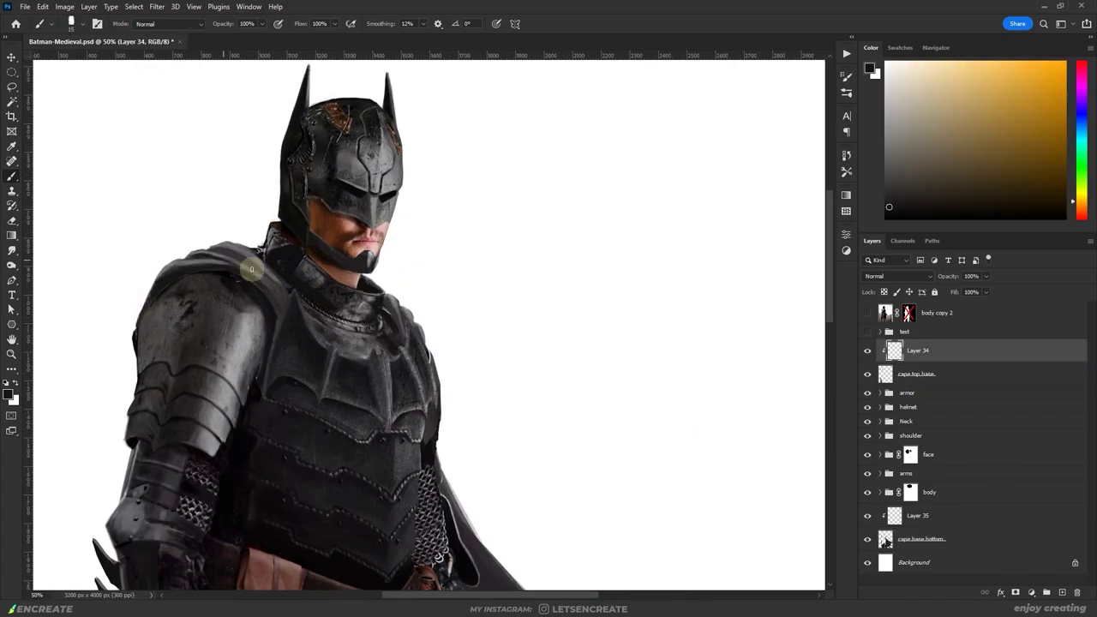
pyautogui.keyDown('alt'); pyautogui.click(231, 245); pyautogui.keyUp('alt')
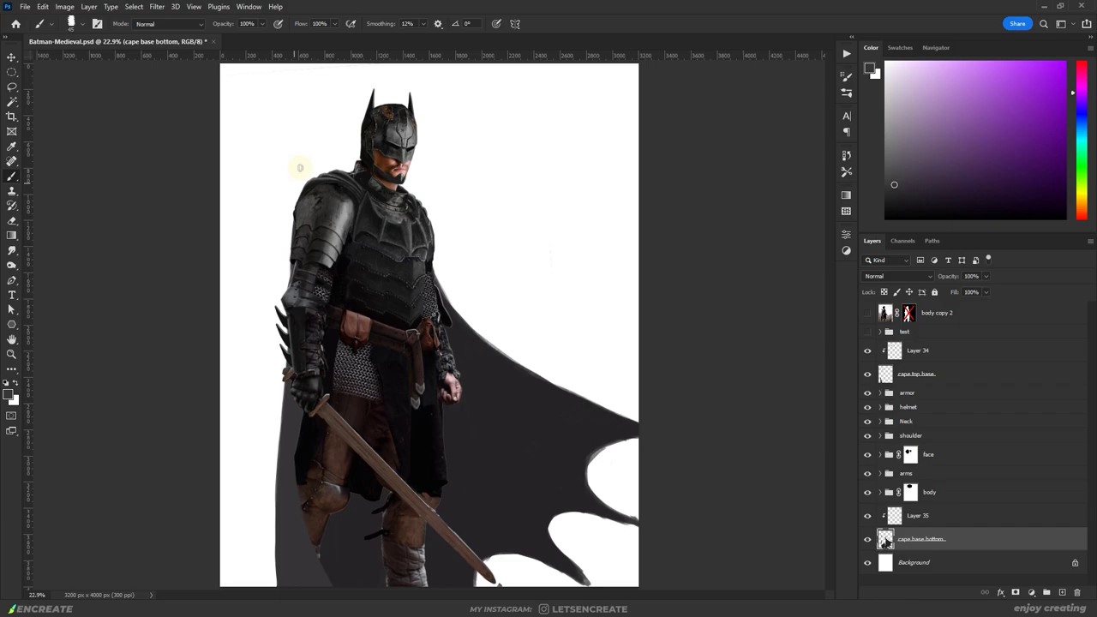
# Step: Erase the cape's left and bottom edges and darken its left edge
pyautogui.press('e')
pyautogui.moveTo(288, 381)
pyautogui.mouseDown()
pyautogui.moveTo(277, 531)
pyautogui.moveTo(403, 593)
pyautogui.mouseUp()
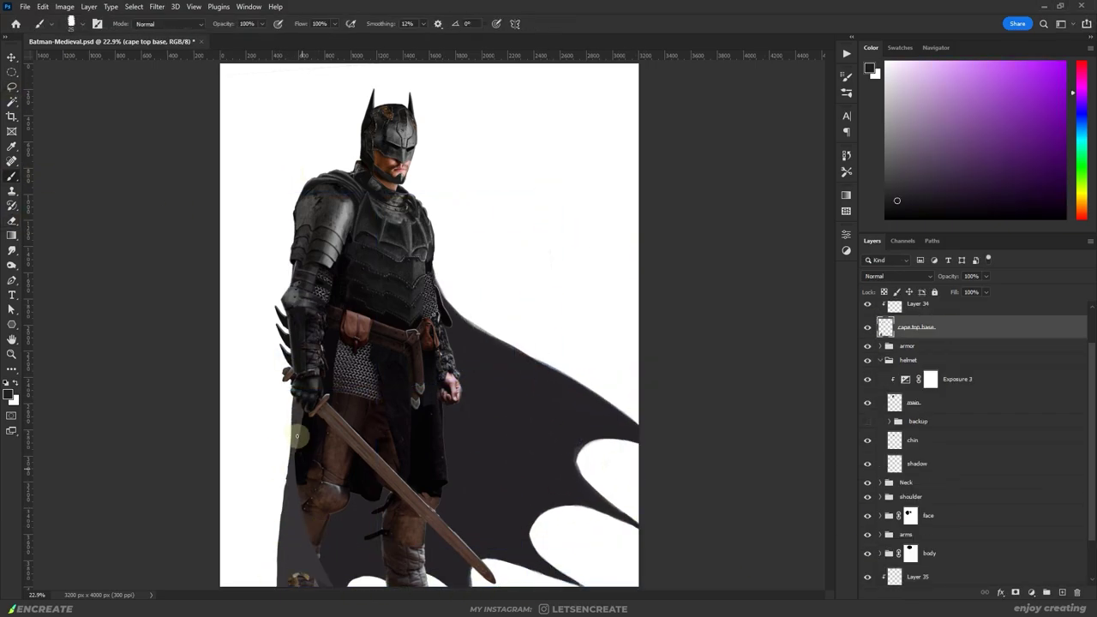
pyautogui.moveTo(299, 420); pyautogui.dragTo(313, 583)
pyautogui.moveTo(313, 184)
pyautogui.mouseDown()
pyautogui.moveTo(290, 244)
pyautogui.moveTo(285, 514)
pyautogui.mouseUp()
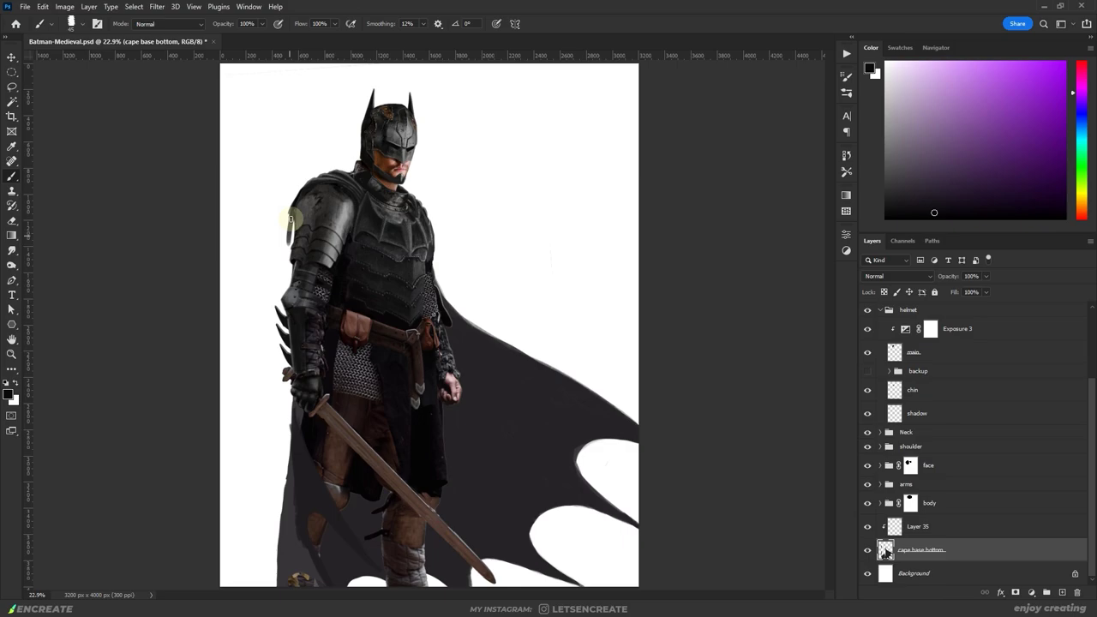
pyautogui.moveTo(292, 230); pyautogui.dragTo(281, 566)
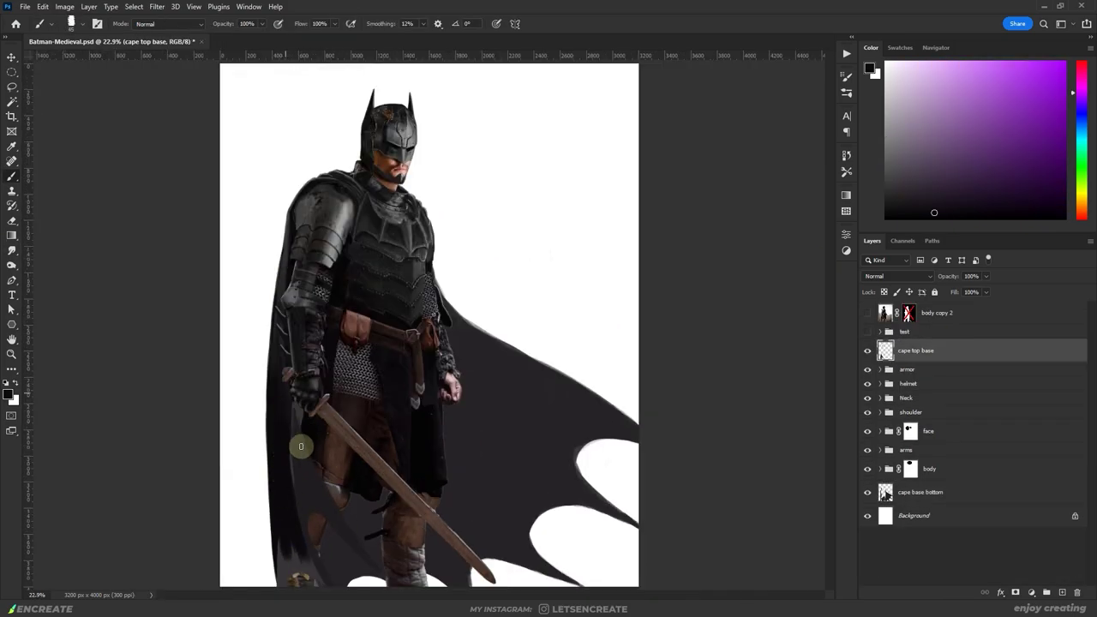
# Step: Shade the cape's lower-left edge and darken the loaded cape selection with Curves
pyautogui.moveTo(299, 445); pyautogui.dragTo(319, 517)
pyautogui.click(979, 497)
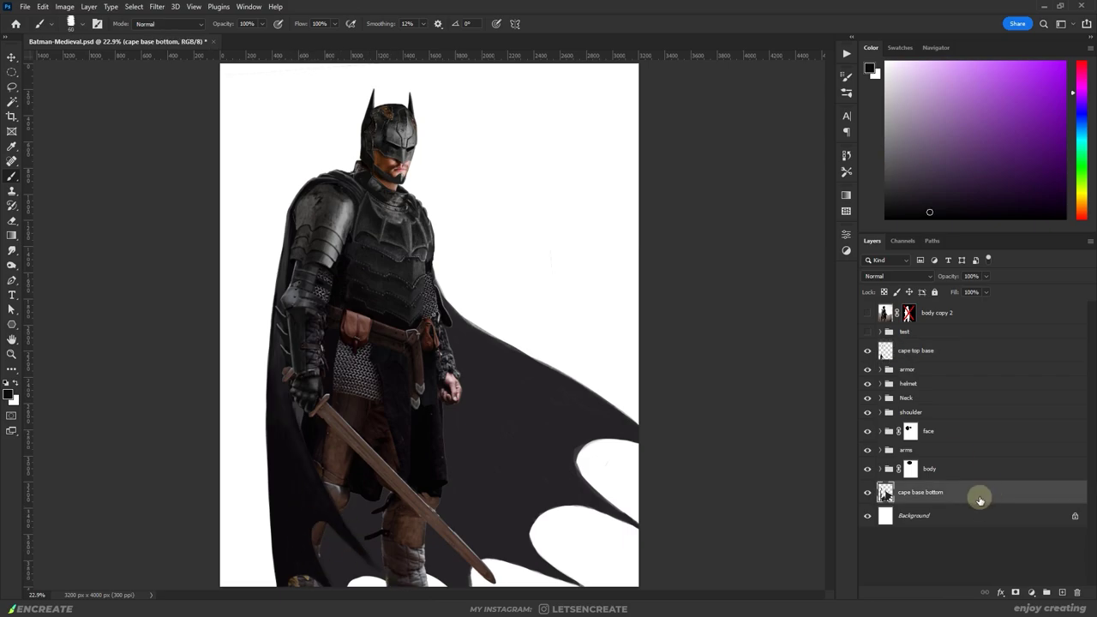
pyautogui.keyDown('ctrl'); pyautogui.click(885, 493); pyautogui.keyUp('ctrl')
pyautogui.hotkey('ctrl', 'm')
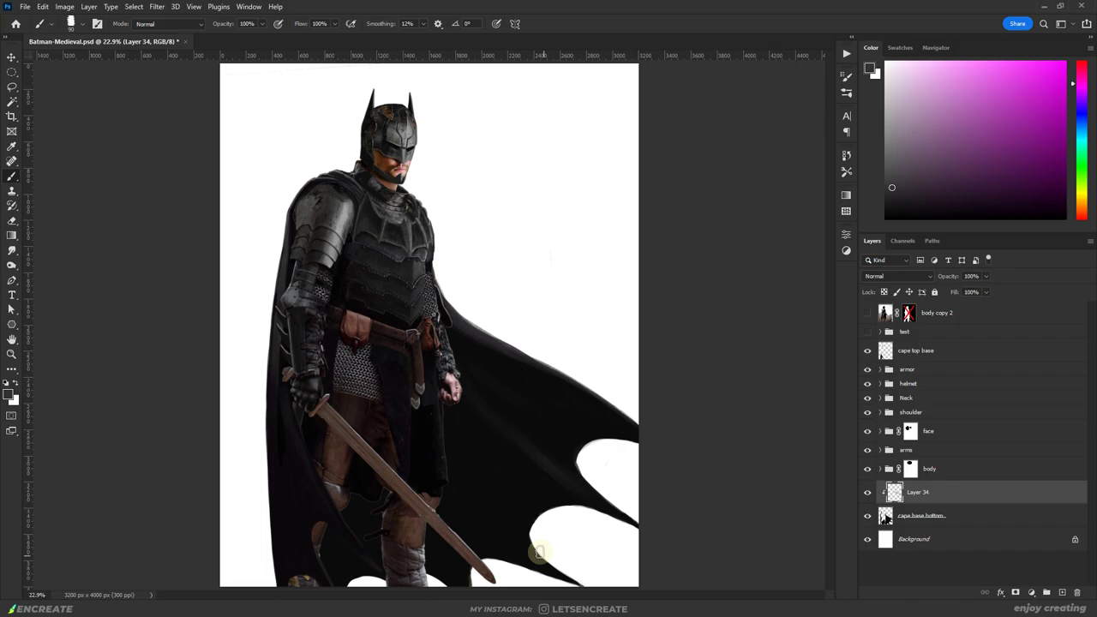
# Step: Pick a darker paint colour and add a new clipped layer over the cape
pyautogui.keyDown('alt'); pyautogui.click(518, 470); pyautogui.keyUp('alt')
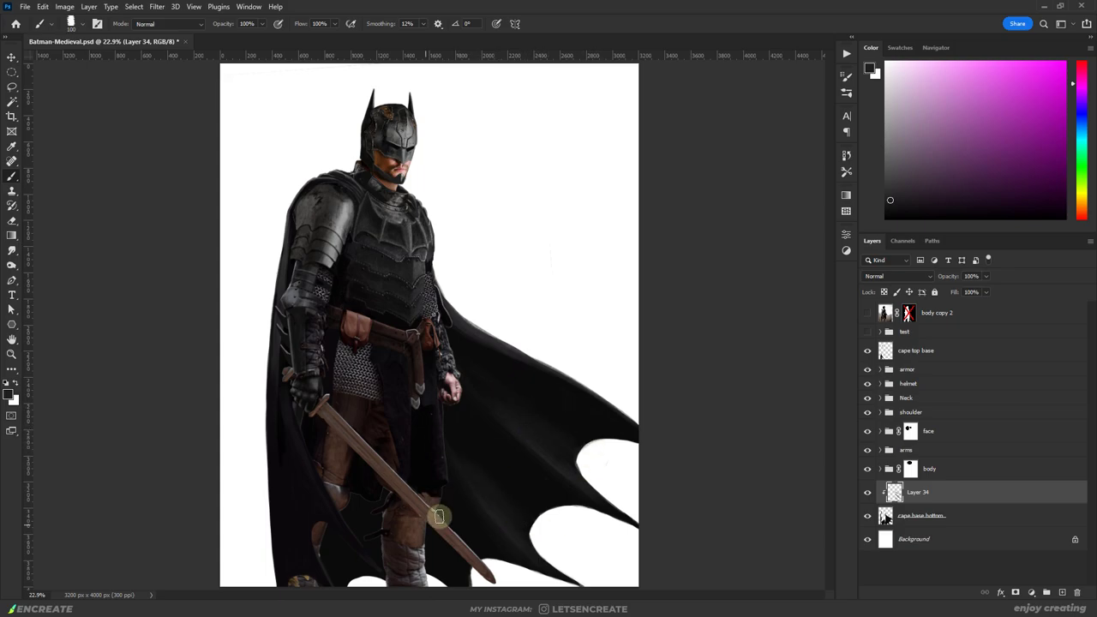
pyautogui.hotkey('alt', '[')
pyautogui.hotkey('alt', ']')
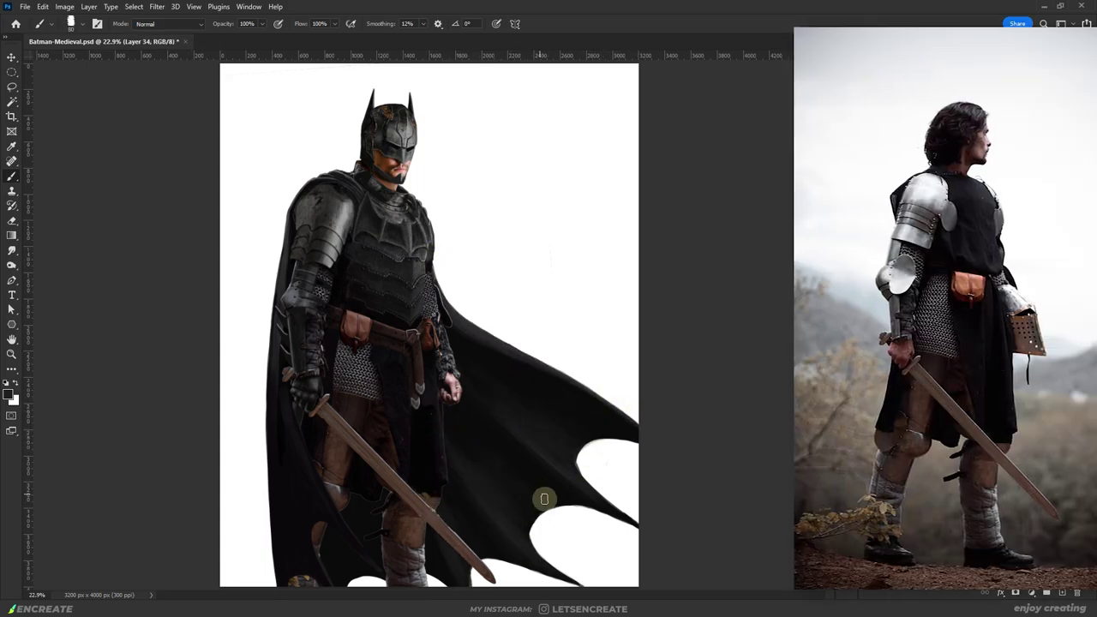
pyautogui.hotkey('ctrl', 'shift', 'alt', 'n')
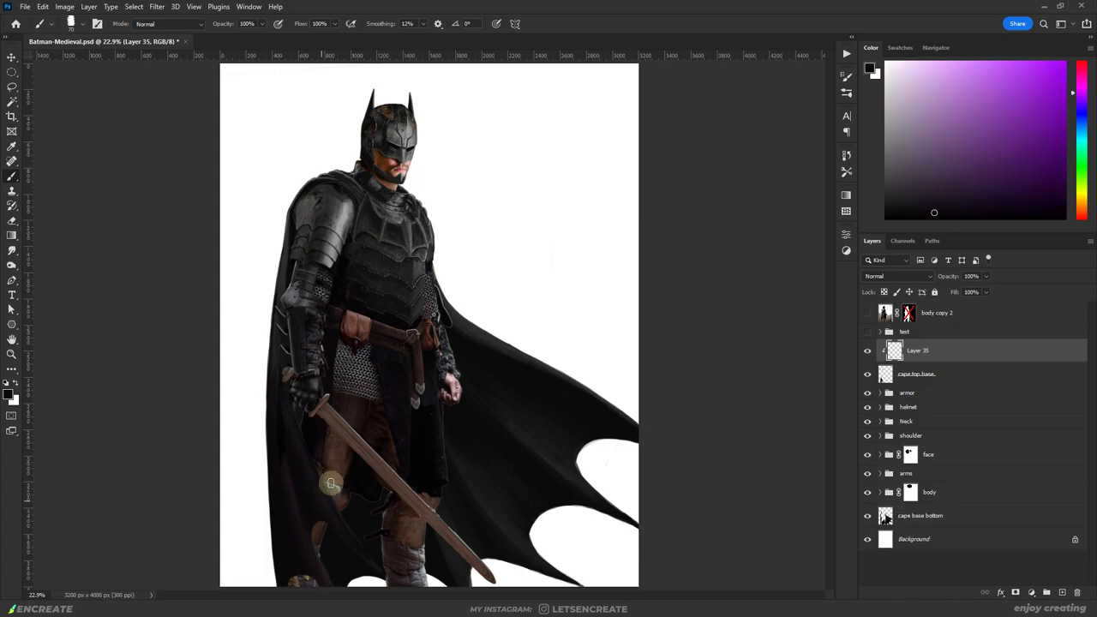
pyautogui.keyDown('alt'); pyautogui.click(333, 506); pyautogui.keyUp('alt')
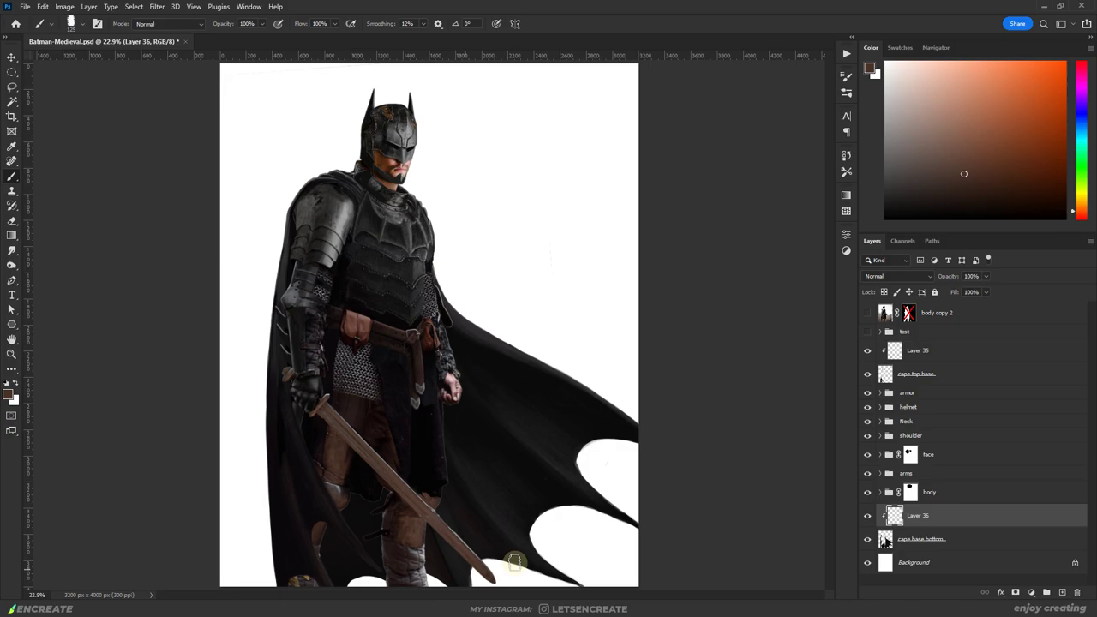
# Step: Pick near-black for Layer 35, paint the cape bottom mask black, then select Layer 38
pyautogui.keyDown('alt'); pyautogui.click(494, 445); pyautogui.keyUp('alt')
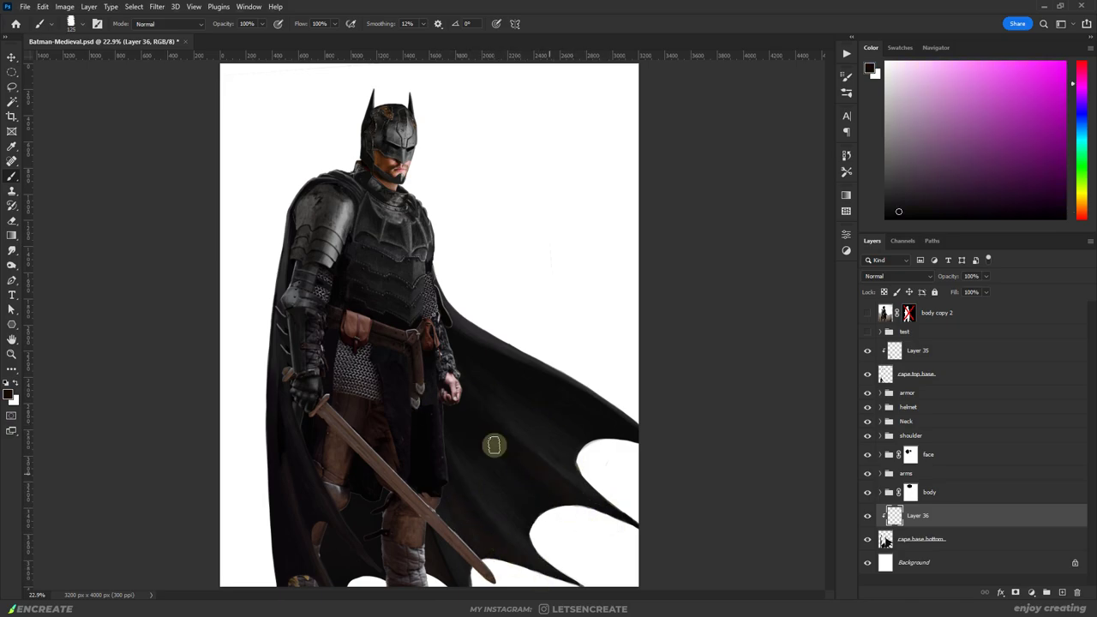
pyautogui.keyDown('alt'); pyautogui.click(316, 473); pyautogui.keyUp('alt')
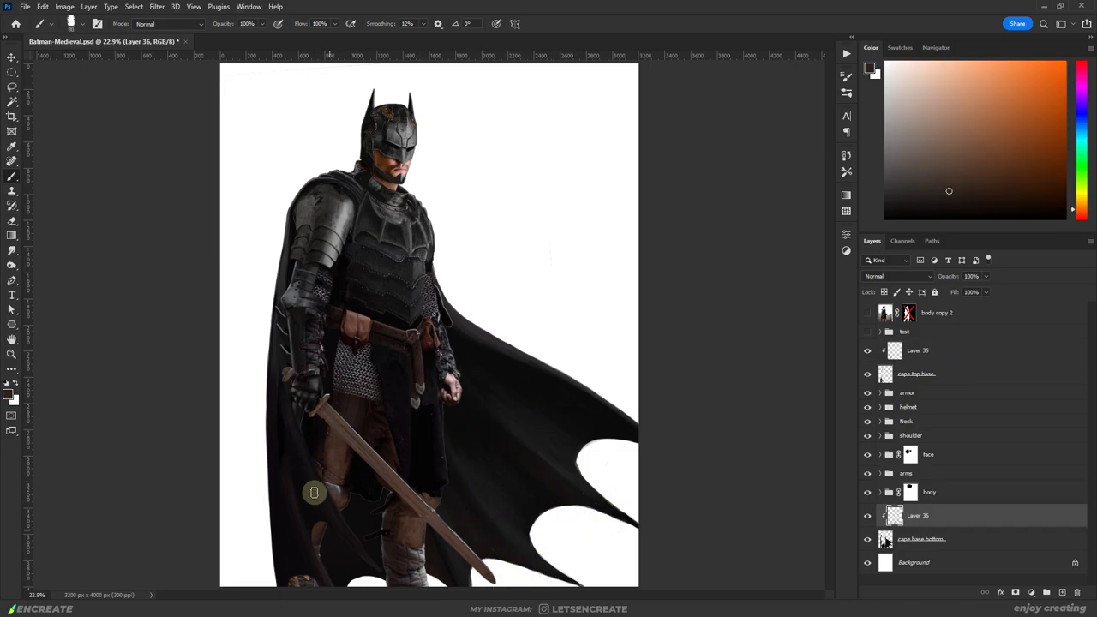
pyautogui.keyDown('ctrl'); pyautogui.click(323, 467); pyautogui.keyUp('ctrl')
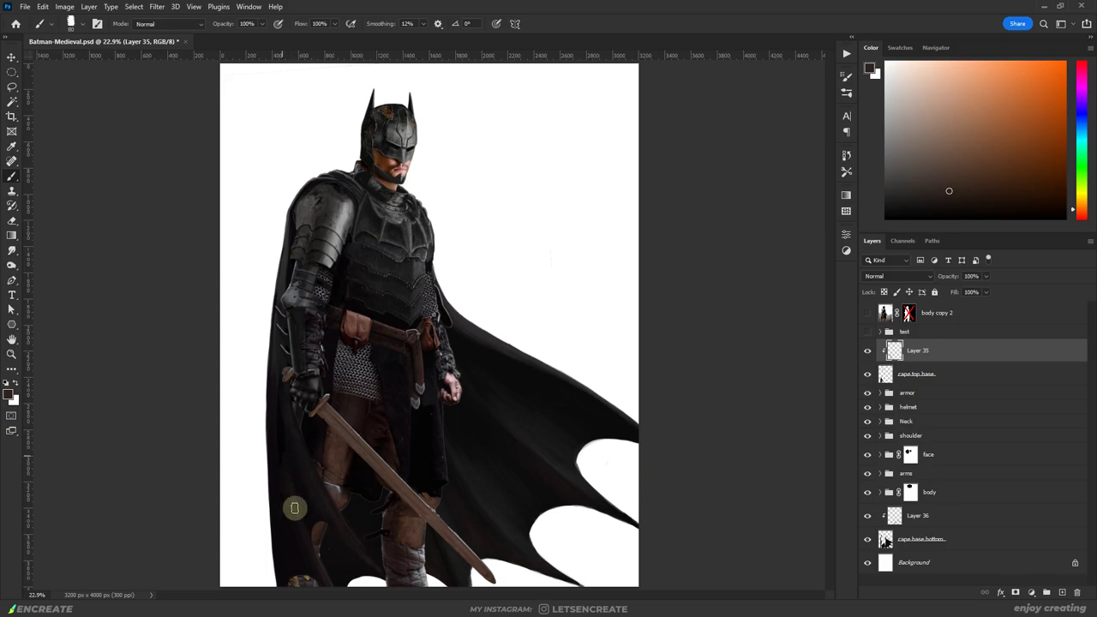
pyautogui.keyDown('ctrl'); pyautogui.click(289, 414); pyautogui.keyUp('ctrl')
pyautogui.keyDown('ctrl'); pyautogui.click(598, 443); pyautogui.keyUp('ctrl')
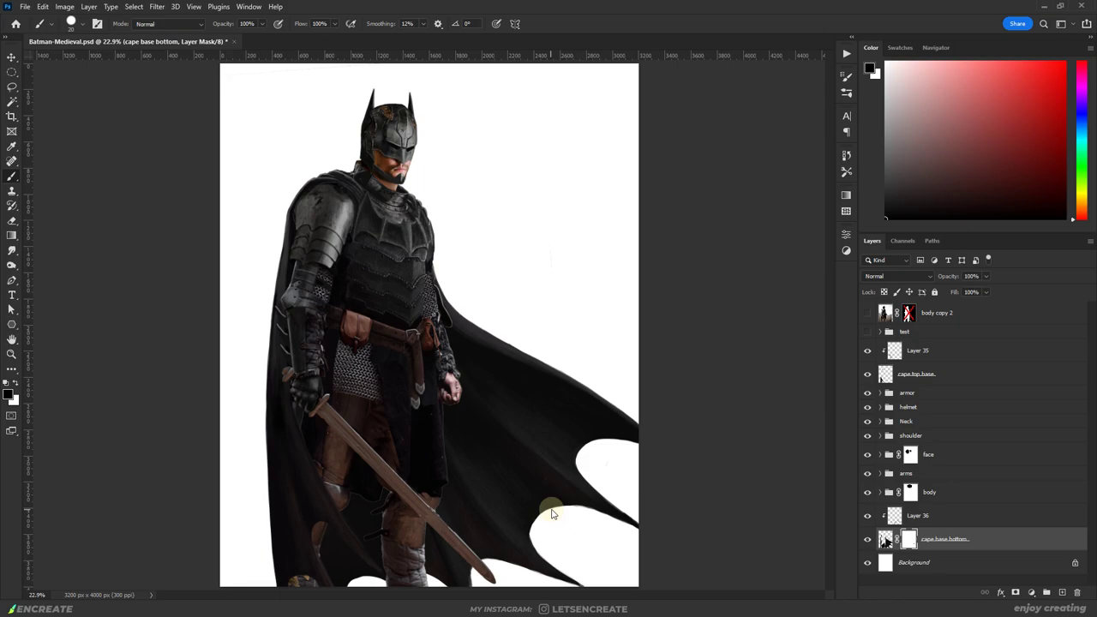
pyautogui.click(954, 421)
# Step: Select Layer 18 in the shoulder group
pyautogui.scroll(3, 482, 334)
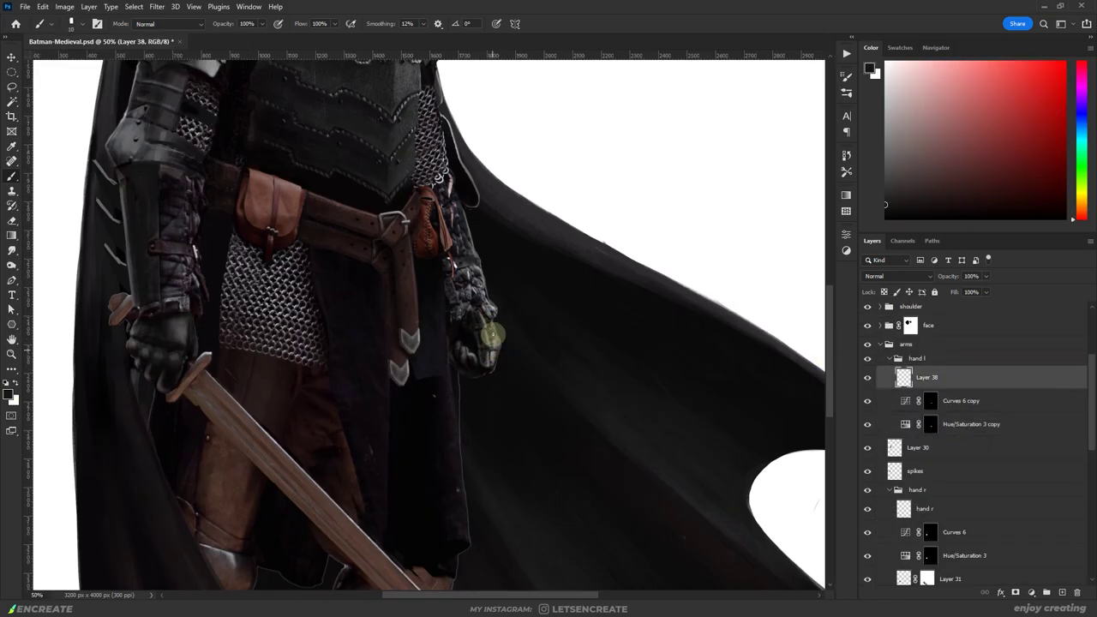
pyautogui.scroll(-3, 491, 334)
pyautogui.scroll(3, 448, 289)
pyautogui.keyDown('ctrl'); pyautogui.click(453, 299); pyautogui.keyUp('ctrl')
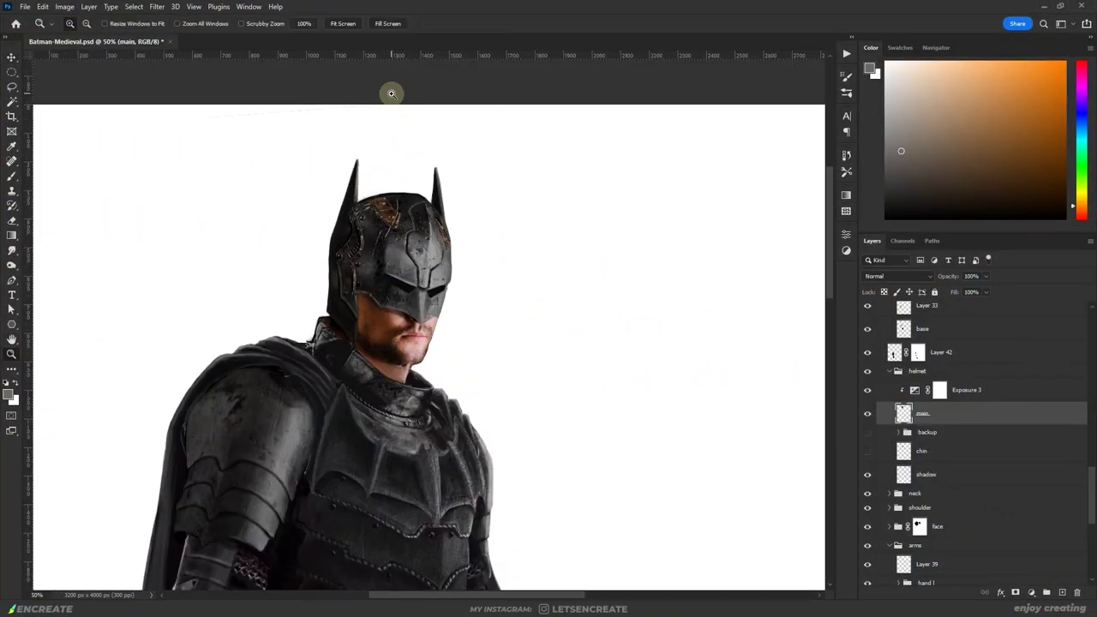
# Step: Sample helmet colours and fine-tune a near-black painting colour
pyautogui.keyDown('alt'); pyautogui.click(408, 293); pyautogui.keyUp('alt')
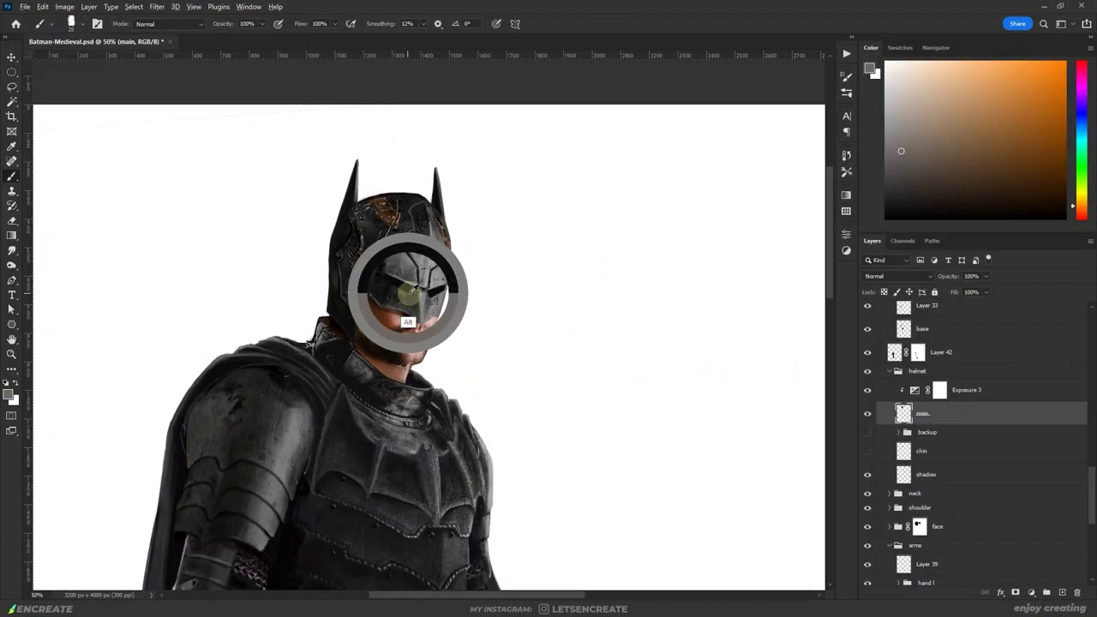
pyautogui.click(888, 121)
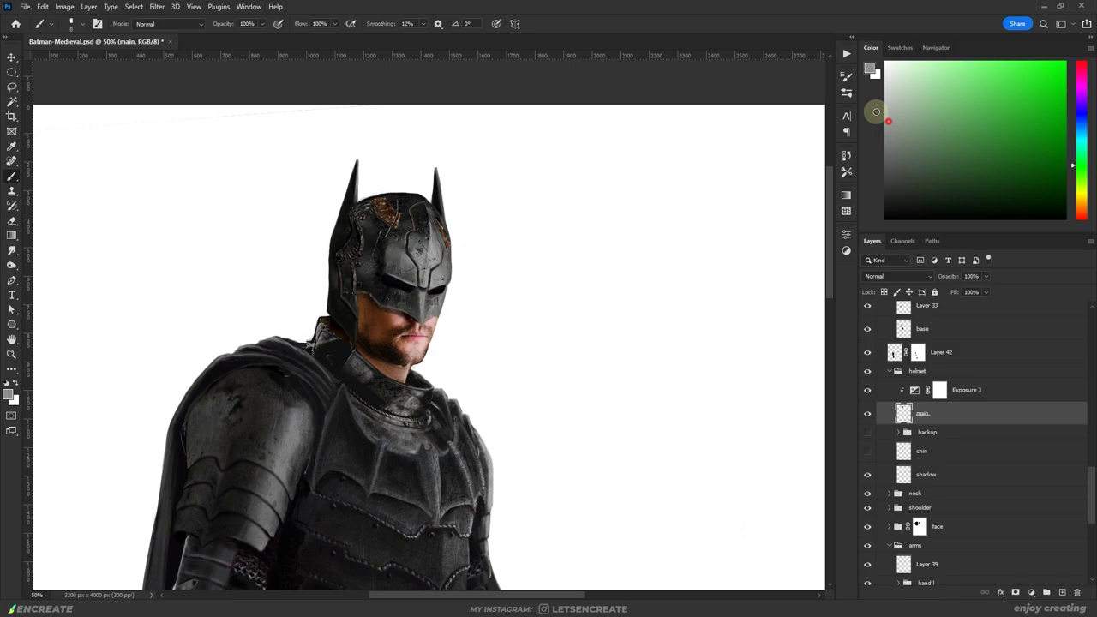
pyautogui.keyDown('alt'); pyautogui.click(418, 295); pyautogui.keyUp('alt')
pyautogui.keyDown('alt'); pyautogui.click(387, 273); pyautogui.keyUp('alt')
pyautogui.keyDown('alt'); pyautogui.click(397, 285); pyautogui.keyUp('alt')
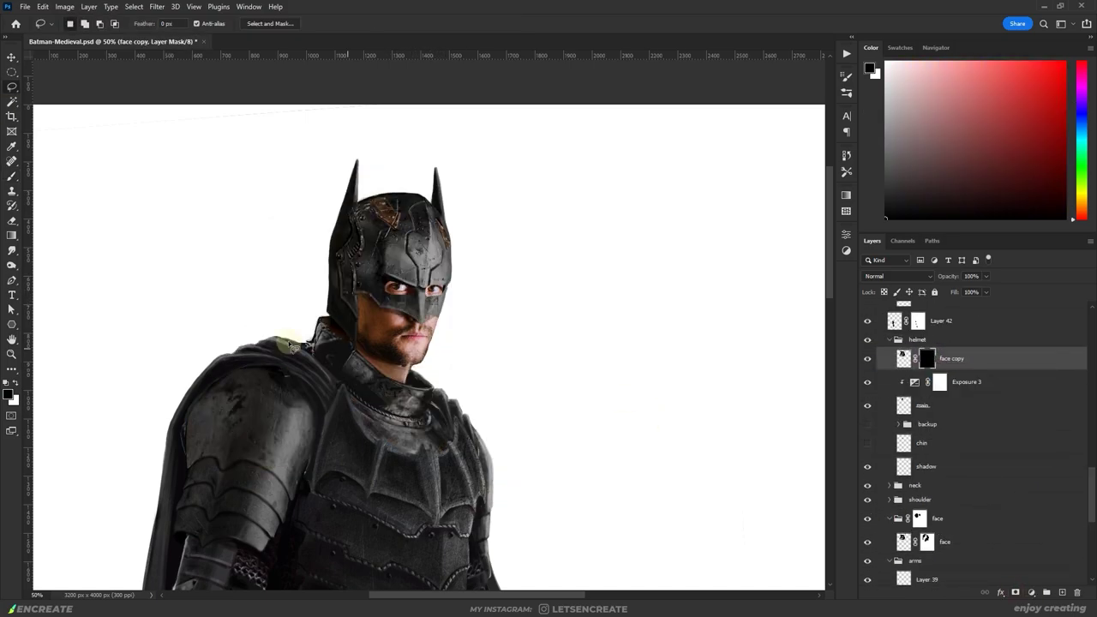
# Step: Copy the face selection to a new layer and paint over the helmet's eye area
pyautogui.rightClick(399, 292)
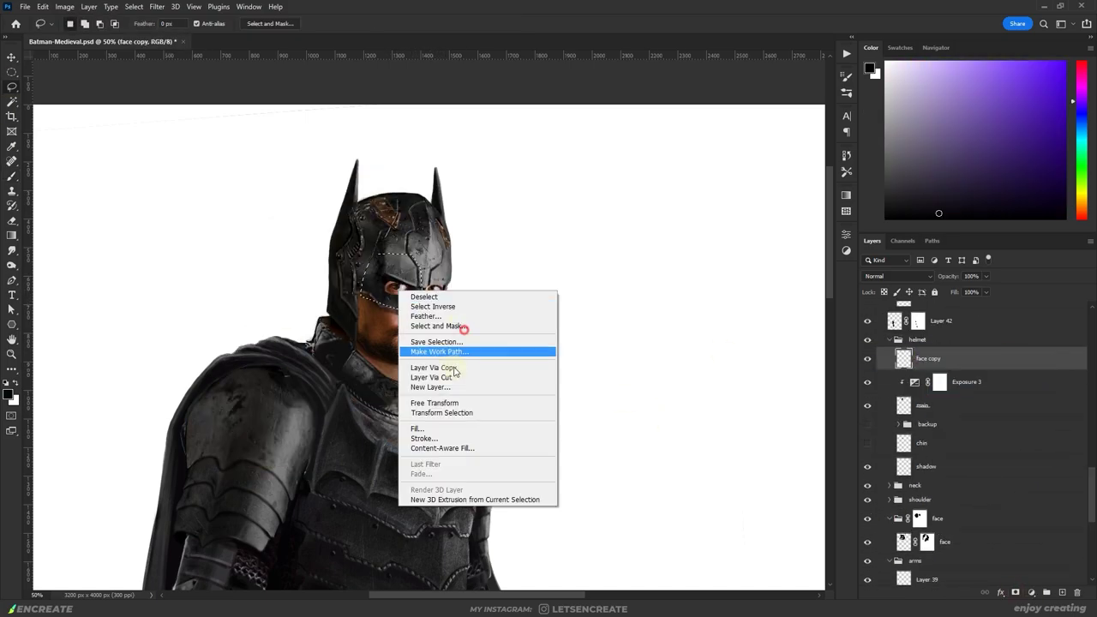
pyautogui.click(453, 368)
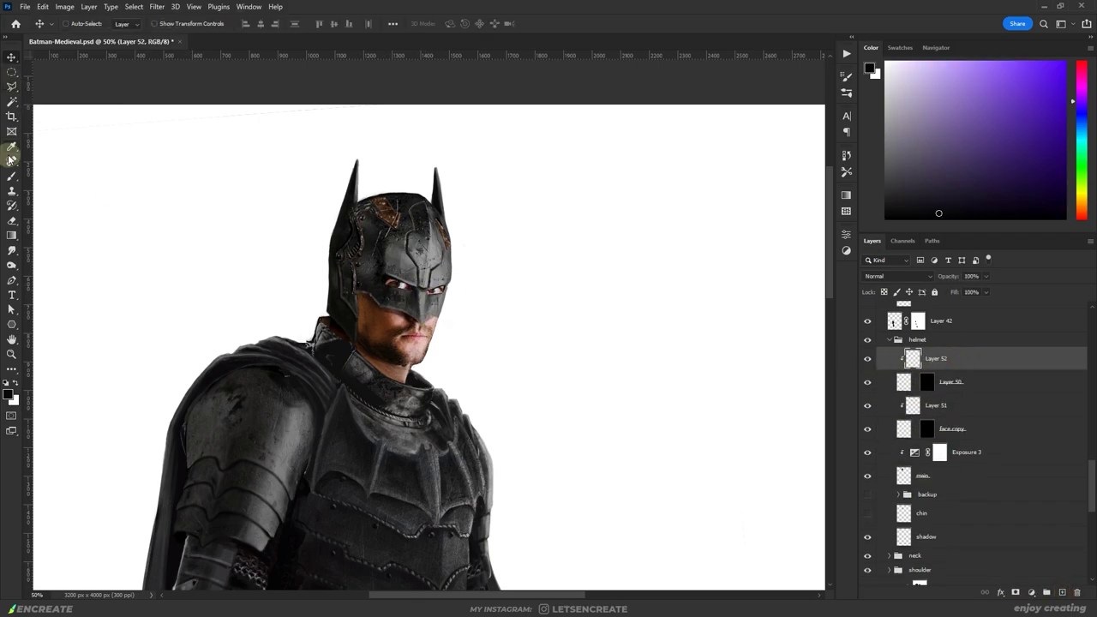
pyautogui.moveTo(394, 283); pyautogui.dragTo(420, 293)
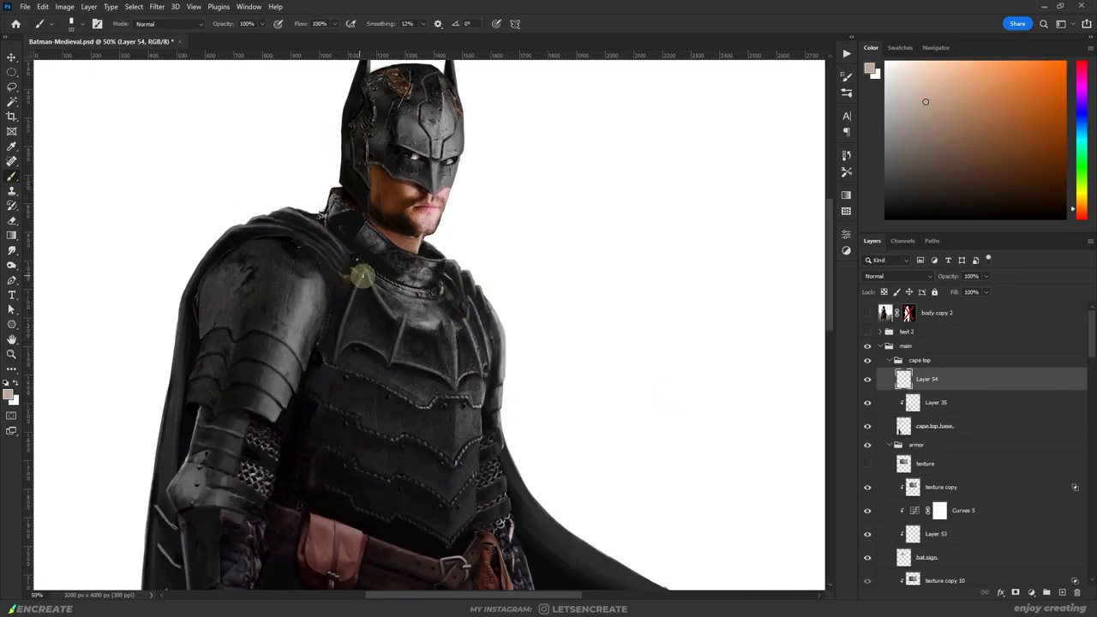
# Step: Warp the gauntlet plate onto the arm and rename the layer 'arm plate'
pyautogui.keyDown('alt'); pyautogui.click(332, 284); pyautogui.keyUp('alt')
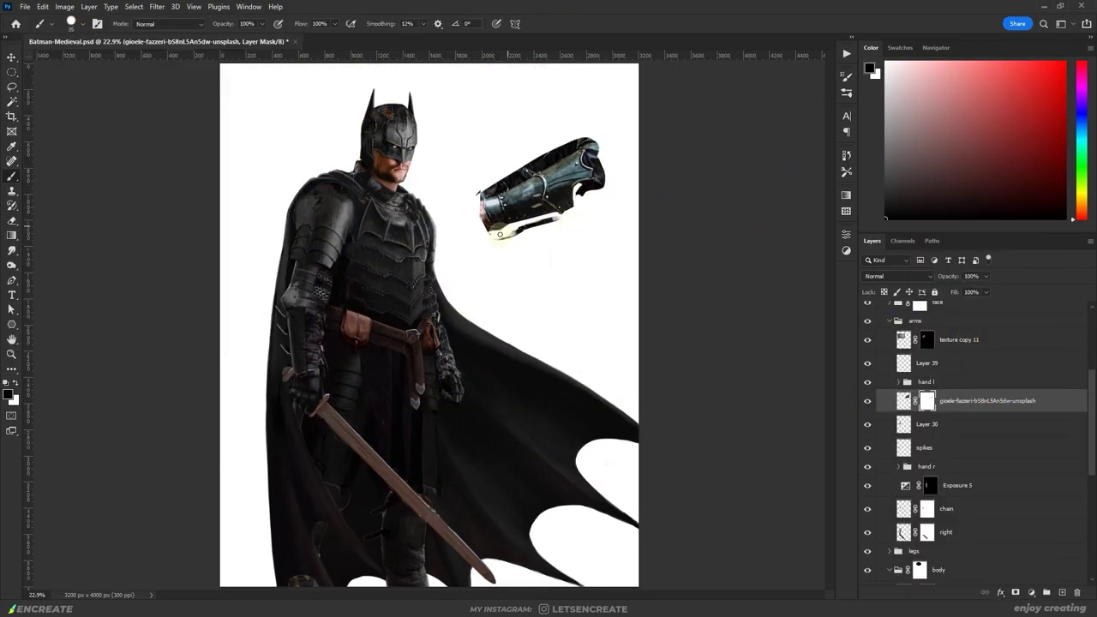
pyautogui.moveTo(499, 234)
pyautogui.mouseDown()
pyautogui.moveTo(588, 117)
pyautogui.moveTo(578, 140)
pyautogui.mouseUp()
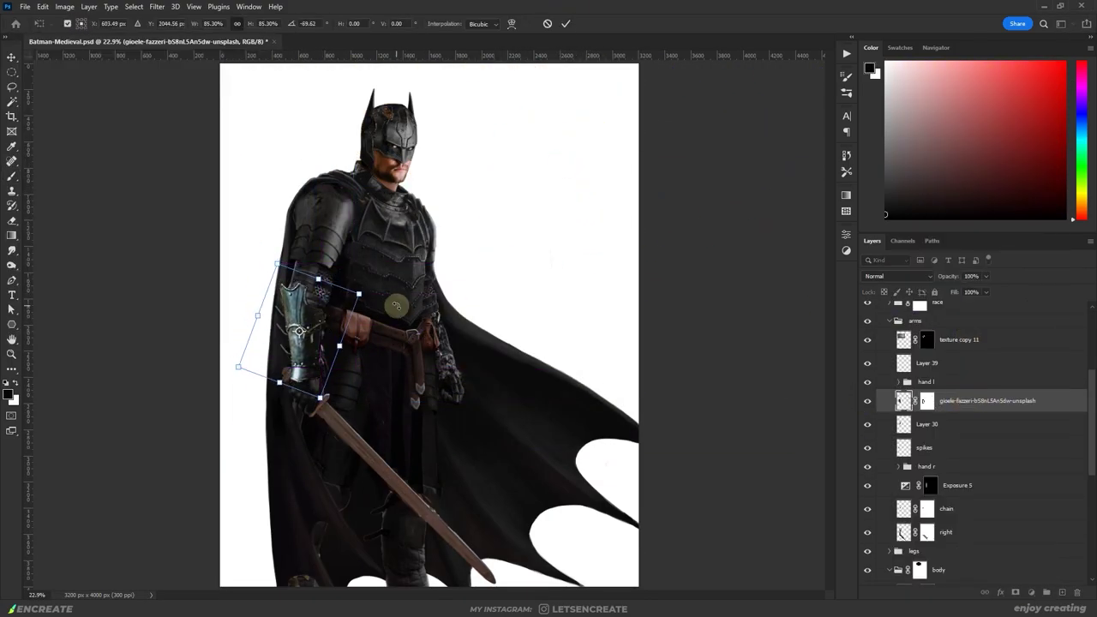
pyautogui.click(565, 23)
pyautogui.doubleClick(961, 400)
pyautogui.press('Return')
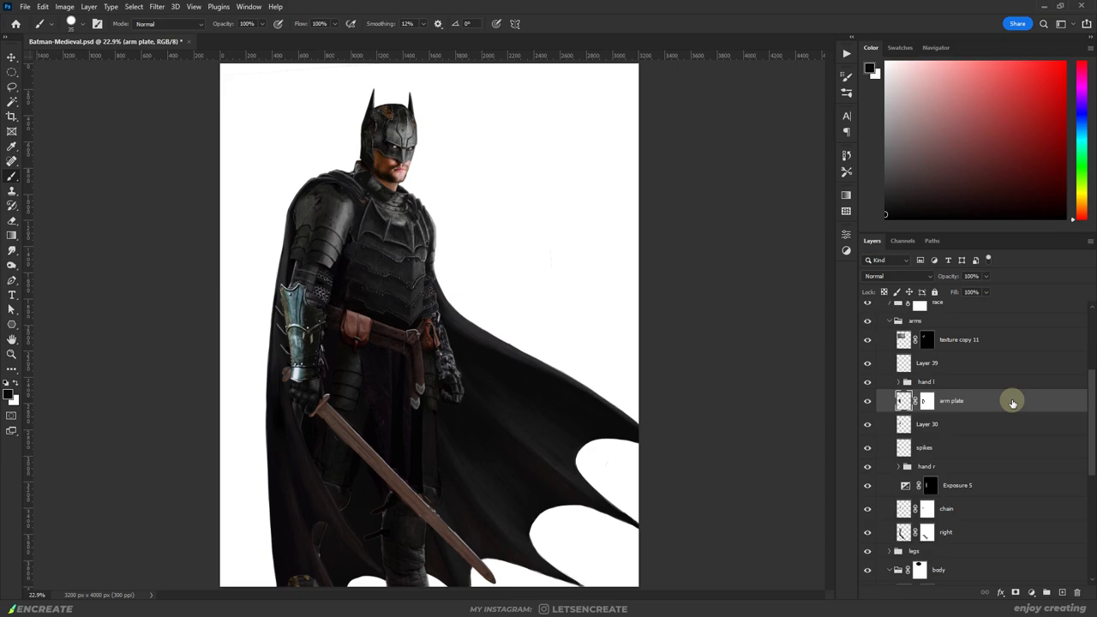
# Step: Add a clipped Hue/Saturation adjustment desaturating the arm plate to -66
pyautogui.click(1031, 593)
pyautogui.click(1045, 491)
pyautogui.click(748, 455)
pyautogui.moveTo(743, 330); pyautogui.dragTo(669, 334)
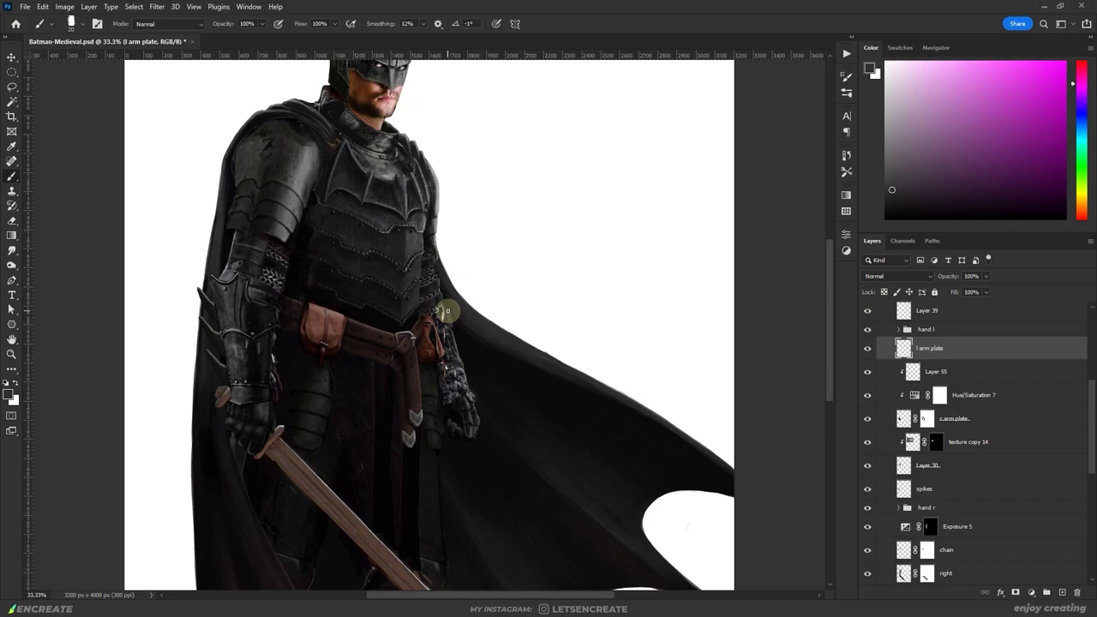
# Step: Place hand l beneath the l arm plate, then select the b copy, b copy 2 and b copy 4 layers
pyautogui.click(997, 400)
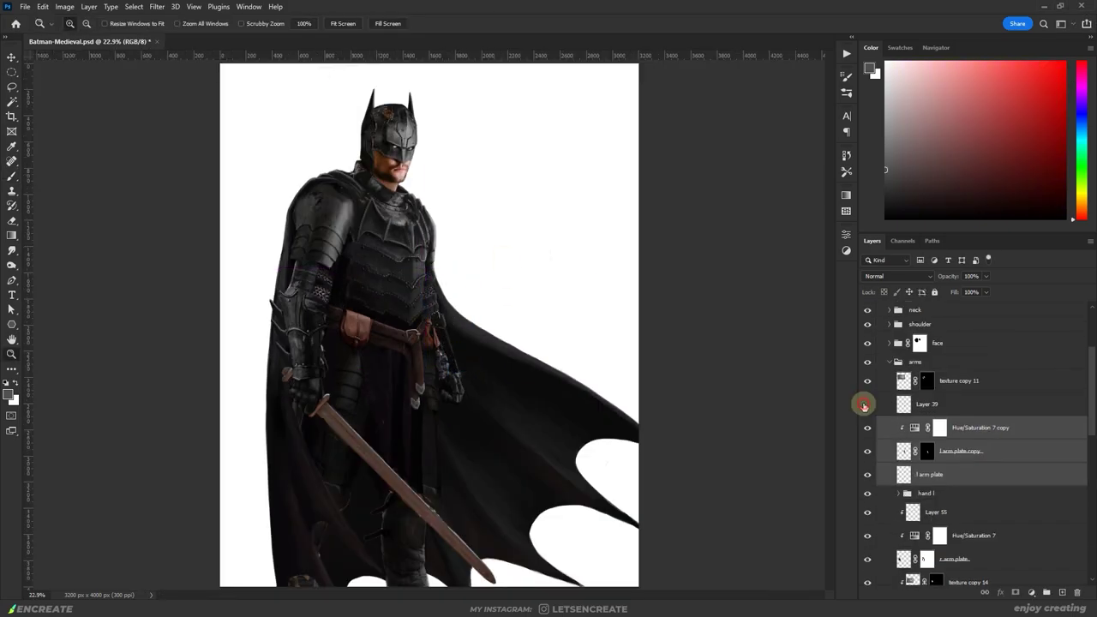
pyautogui.click(417, 392)
pyautogui.press('b')
pyautogui.keyDown('alt'); pyautogui.click(391, 348); pyautogui.keyUp('alt')
pyautogui.scroll(2, 415, 308)
pyautogui.click(960, 448)
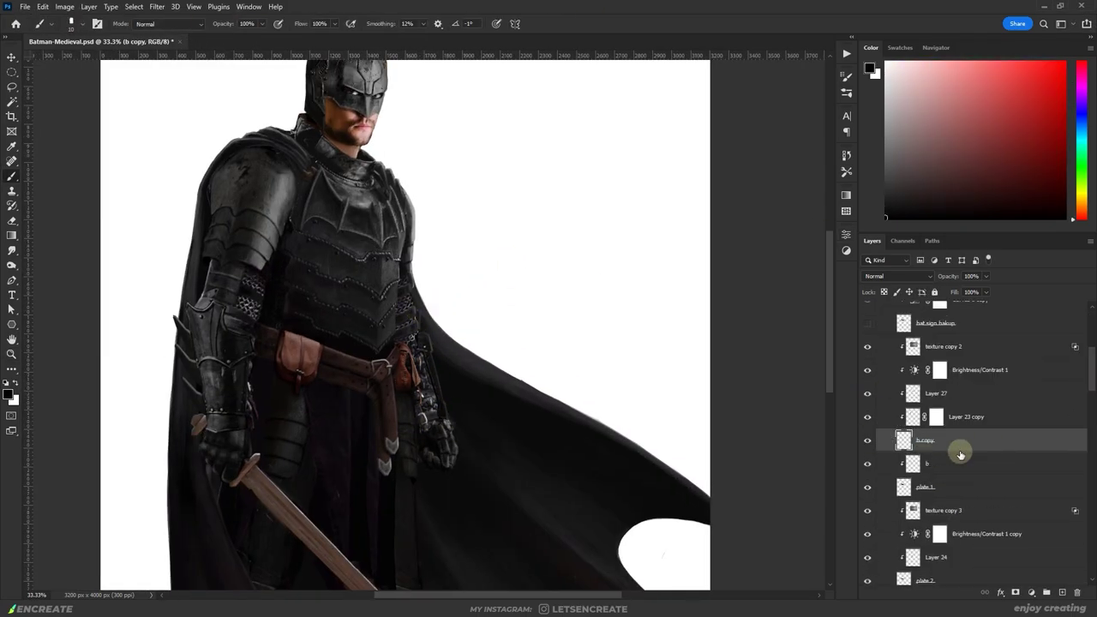
pyautogui.scroll(2, 289, 286)
pyautogui.keyDown('ctrl'); pyautogui.click(344, 272); pyautogui.keyUp('ctrl')
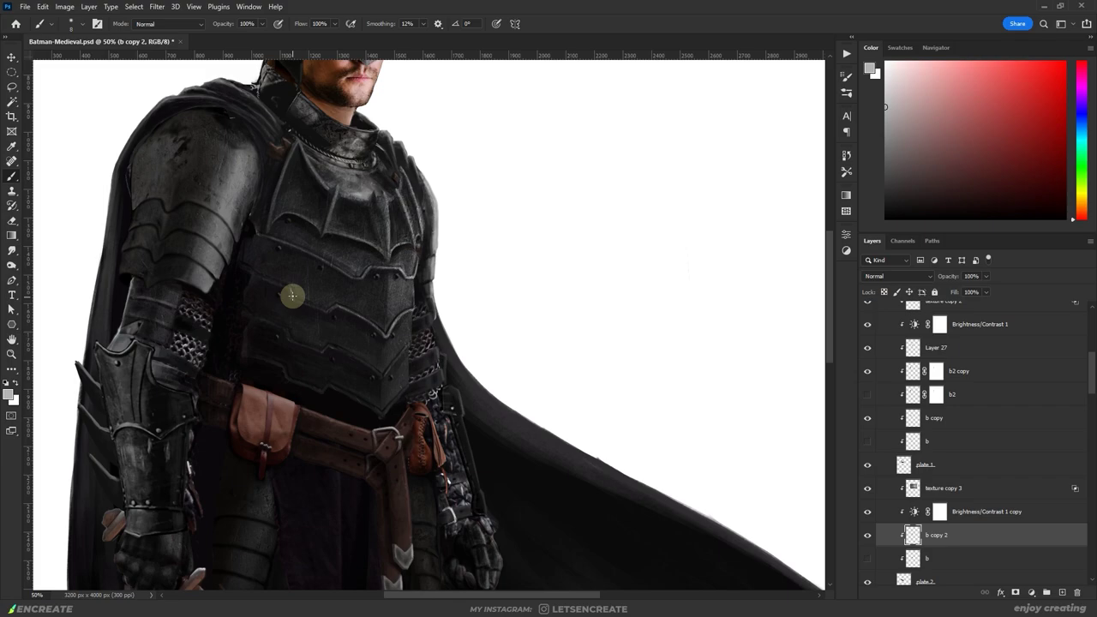
pyautogui.keyDown('ctrl'); pyautogui.click(295, 380); pyautogui.keyUp('ctrl')
# Step: Rotate the new Medieval Sword into Batman's grip with the whole image in view
pyautogui.keyDown('ctrl'); pyautogui.click(166, 67); pyautogui.keyUp('ctrl')
pyautogui.scroll(-2, 166, 68)
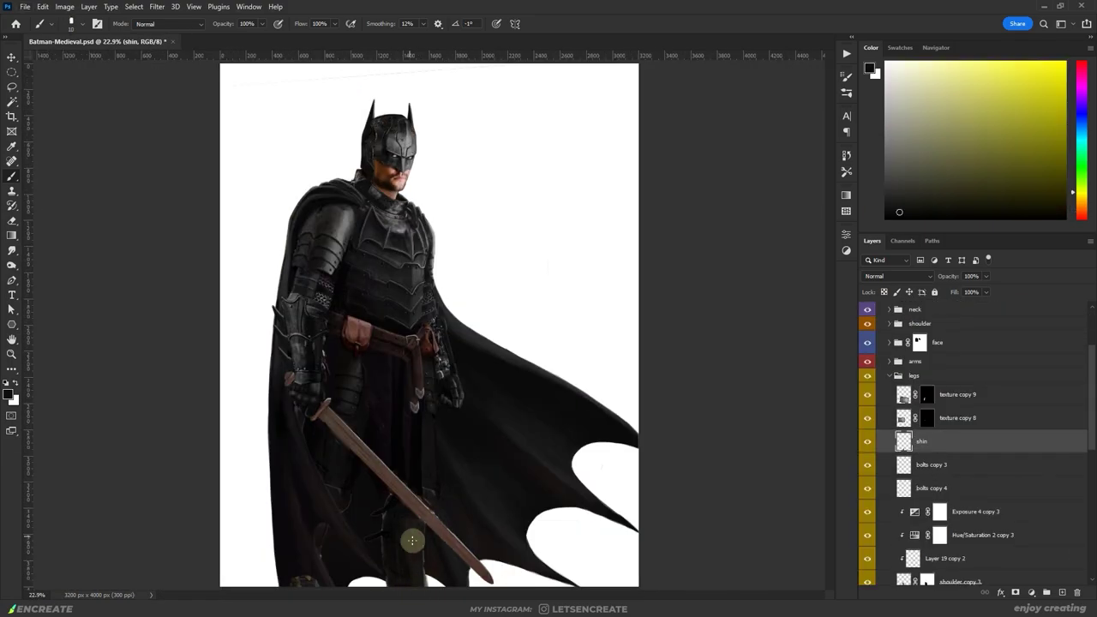
pyautogui.scroll(1, 412, 536)
pyautogui.hotkey('ctrl', '0')
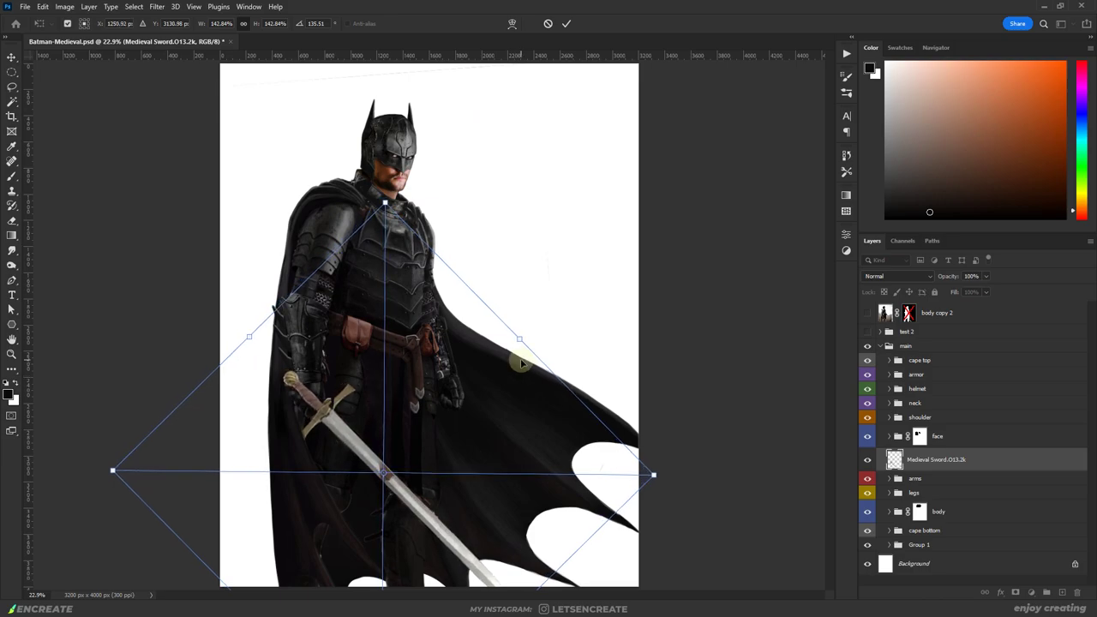
pyautogui.moveTo(521, 364); pyautogui.dragTo(501, 390)
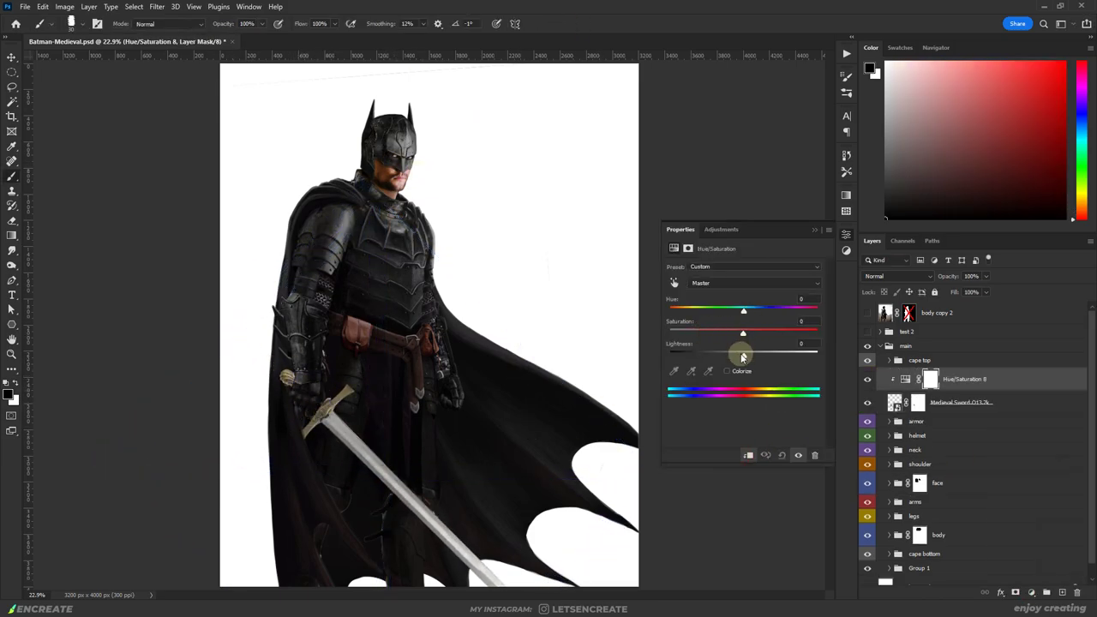
# Step: Darken the sword to Lightness -28, discard a trial distort, and select Layer 61
pyautogui.moveTo(741, 353); pyautogui.dragTo(710, 358)
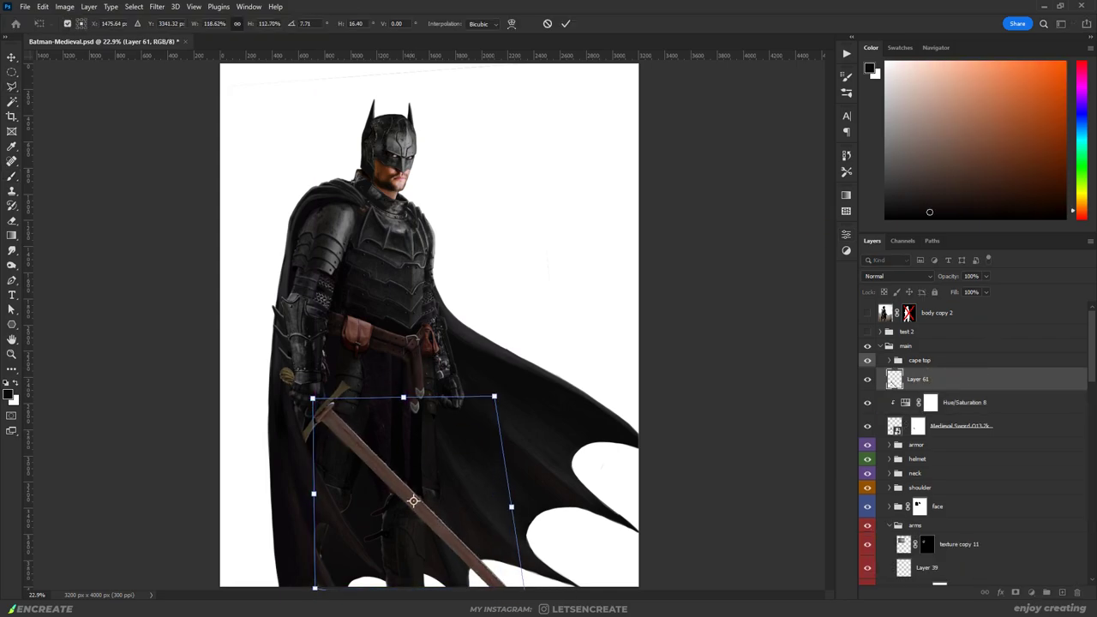
pyautogui.moveTo(490, 387); pyautogui.dragTo(364, 184)
pyautogui.press('Escape')
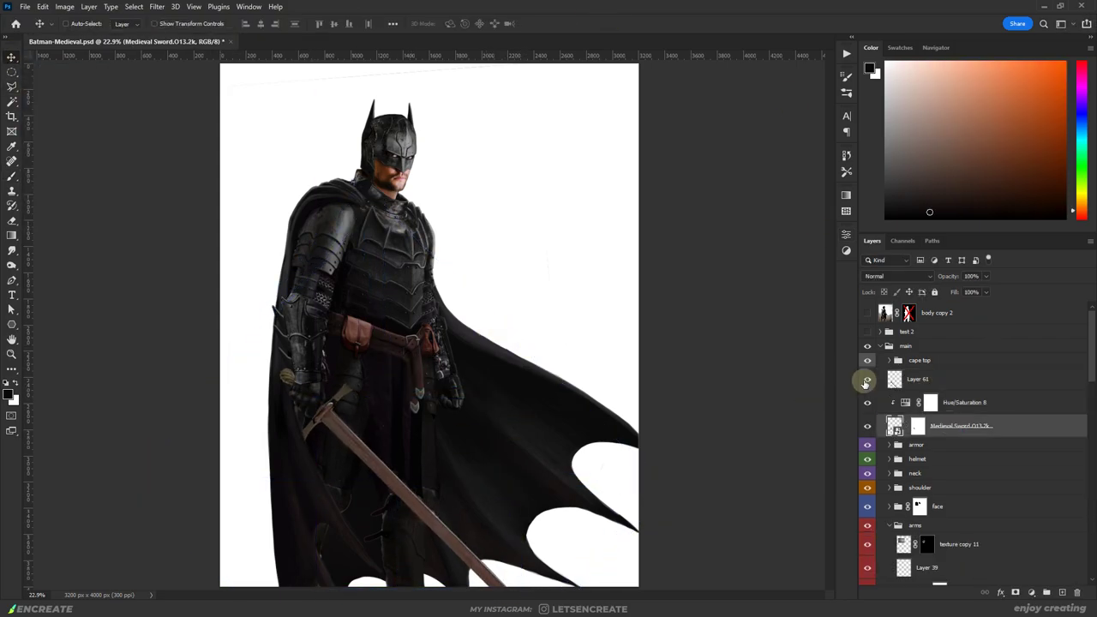
pyautogui.click(874, 379)
pyautogui.hotkey('ctrl', 't')
pyautogui.press('Escape')
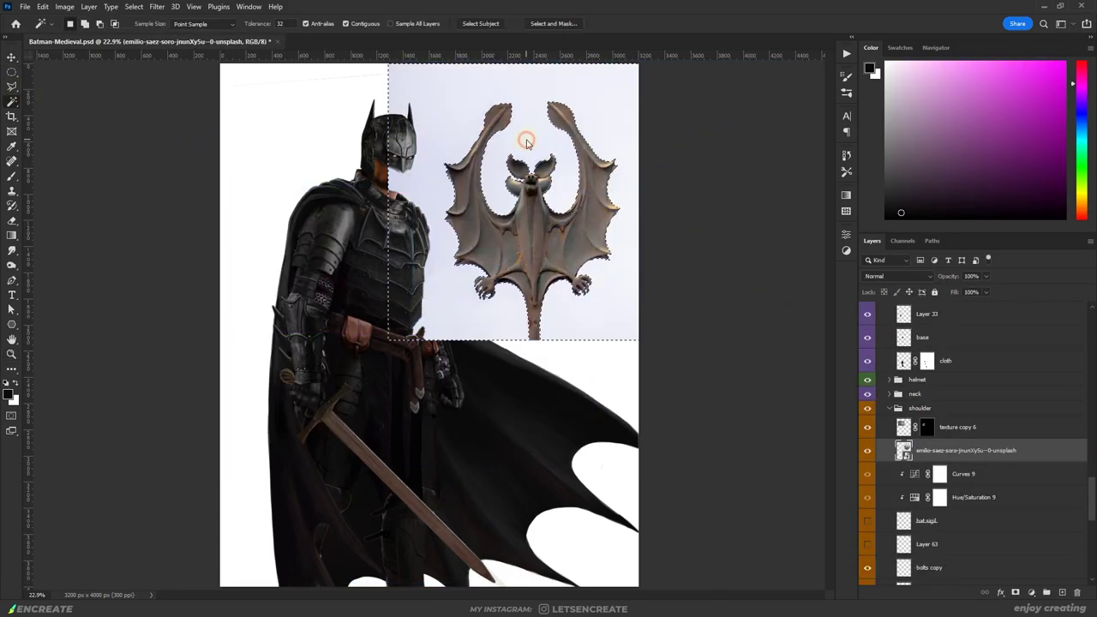
# Step: Outline the bat shape, then shrink and rotate the copy onto the shoulder plate
pyautogui.click(567, 85)
pyautogui.click(471, 86)
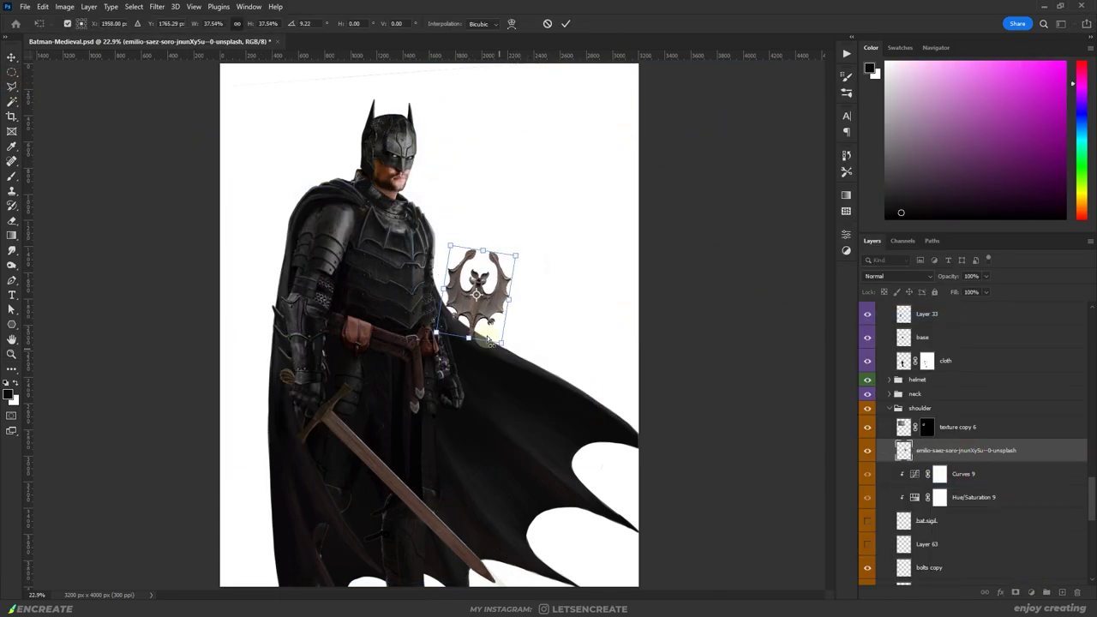
pyautogui.moveTo(466, 306); pyautogui.dragTo(318, 232)
pyautogui.hotkey('ctrl', '+')
pyautogui.moveTo(318, 291); pyautogui.dragTo(325, 286)
pyautogui.press('Return')
# Step: Darken the bat emblem to match the armor with a clipped Curves adjustment
pyautogui.click(1031, 592)
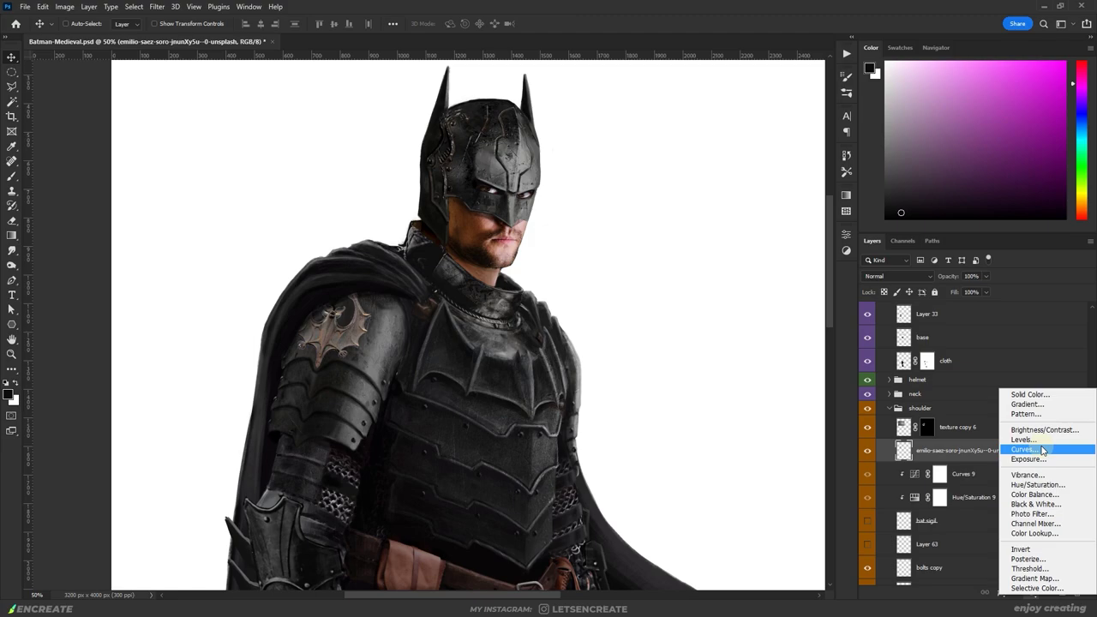
pyautogui.click(1040, 448)
pyautogui.click(1030, 592)
pyautogui.click(1040, 437)
pyautogui.moveTo(761, 350); pyautogui.dragTo(761, 368)
pyautogui.hotkey('ctrl', 'alt', 'g')
pyautogui.moveTo(814, 297); pyautogui.dragTo(821, 347)
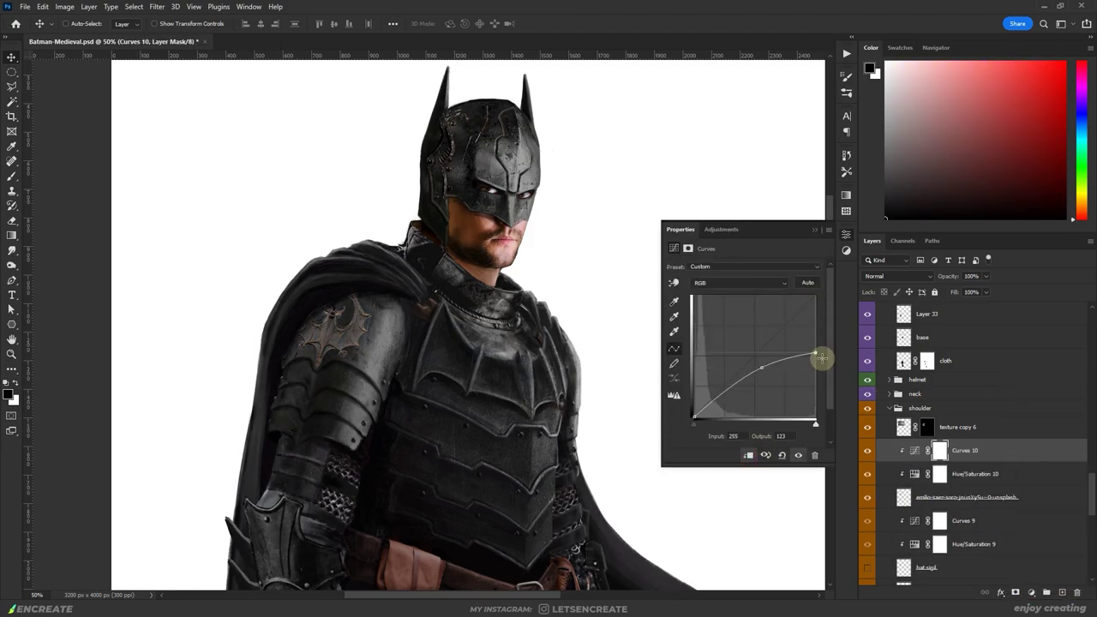
pyautogui.moveTo(761, 369); pyautogui.dragTo(745, 392)
pyautogui.click(789, 358)
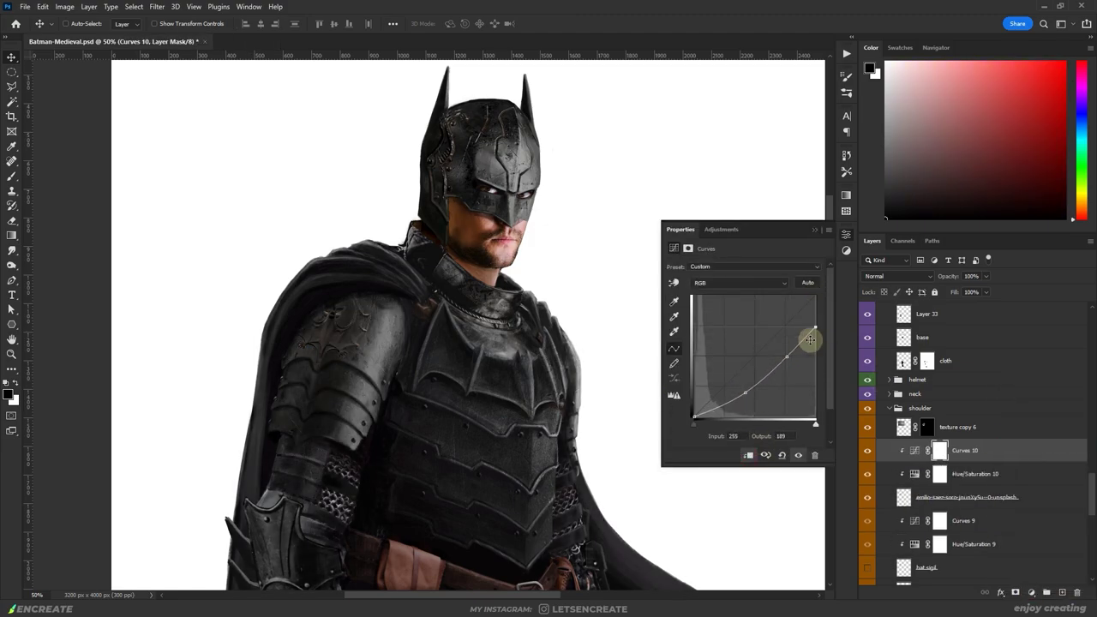
# Step: Select the bat emblem layer and add a new empty layer above it
pyautogui.hotkey('alt', '[')
pyautogui.hotkey('ctrl', 'alt', 'shift', 'n')
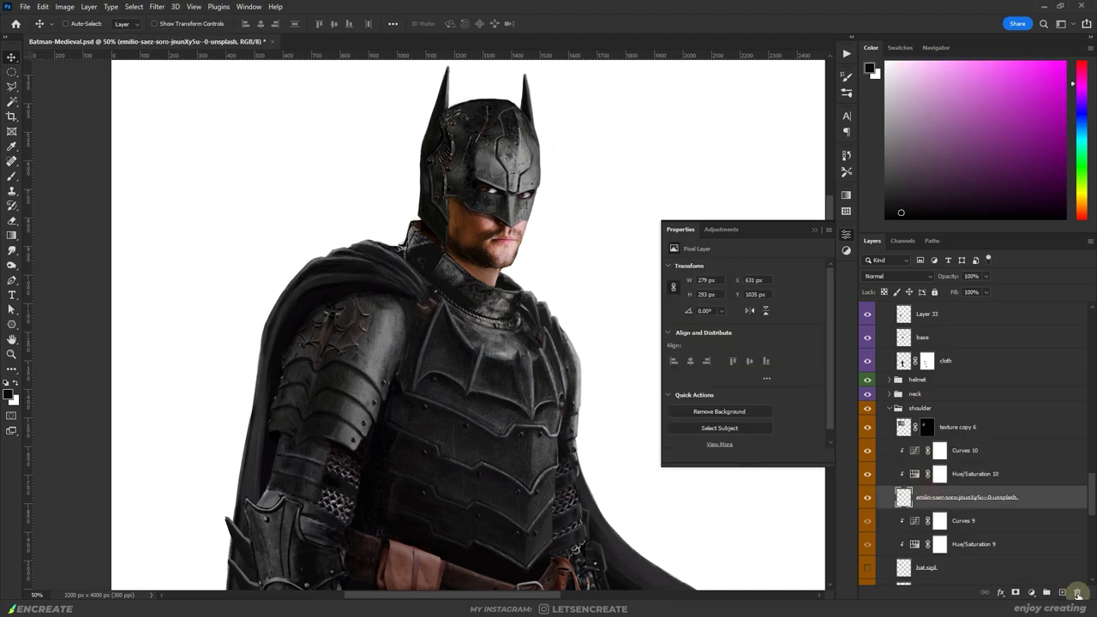
pyautogui.press('b')
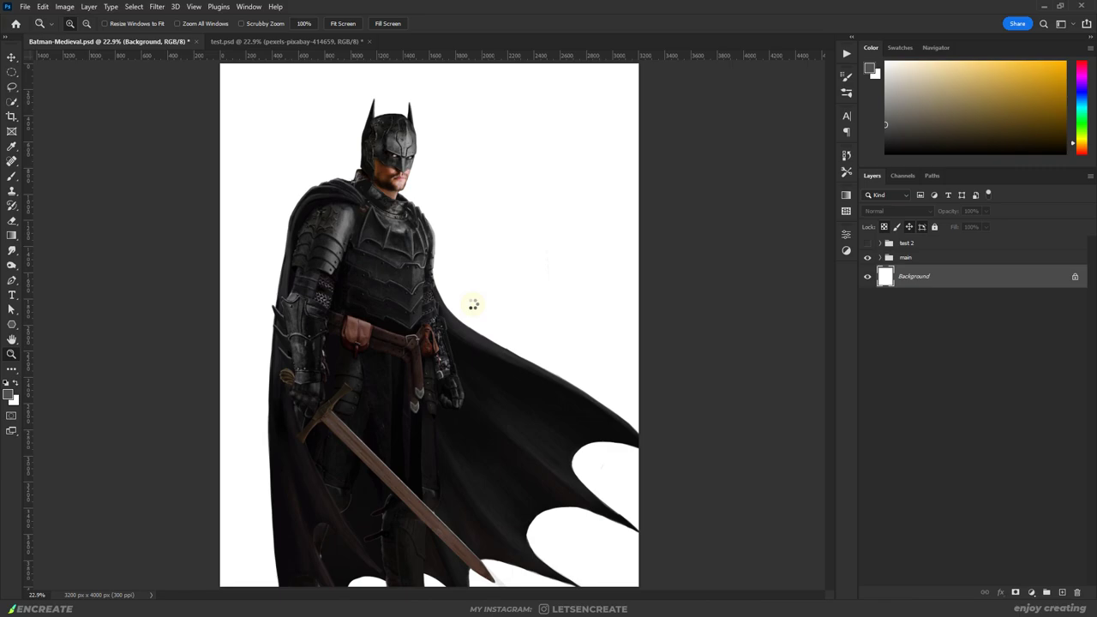
# Step: Enlarge the cloud photo over the canvas and desaturate it to -100 with Hue/Saturation
pyautogui.moveTo(644, 328); pyautogui.dragTo(374, 318)
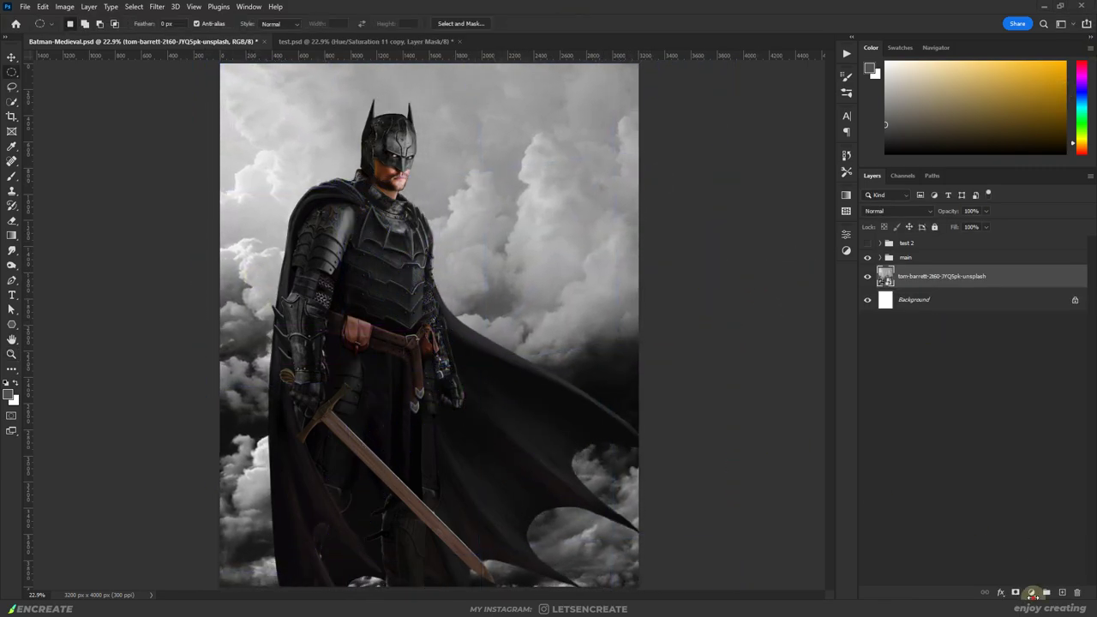
pyautogui.click(1032, 592)
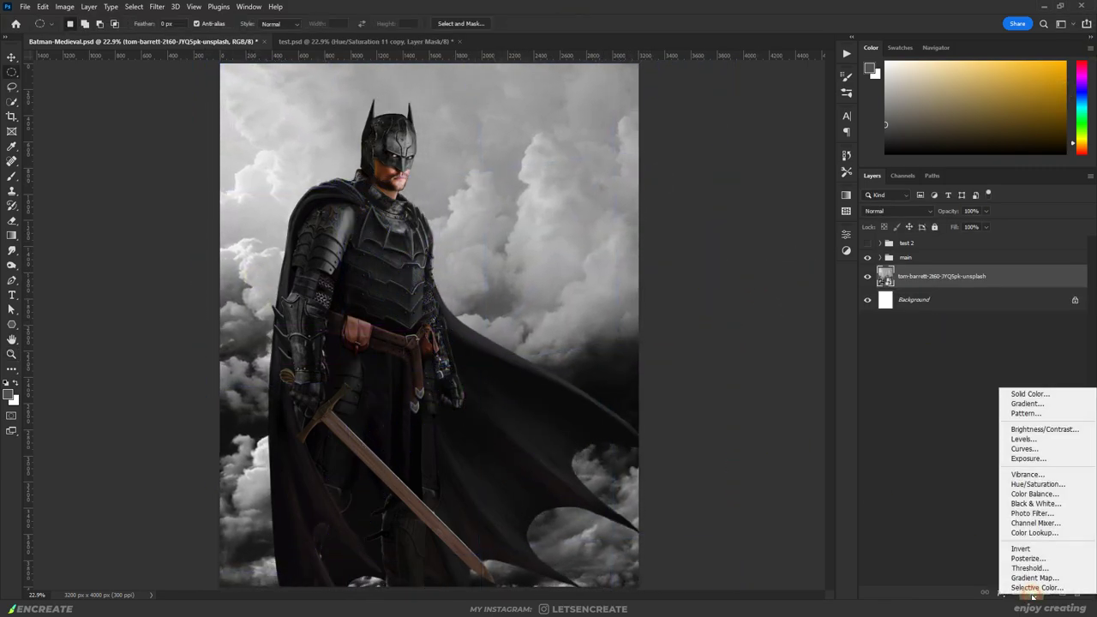
pyautogui.click(1033, 484)
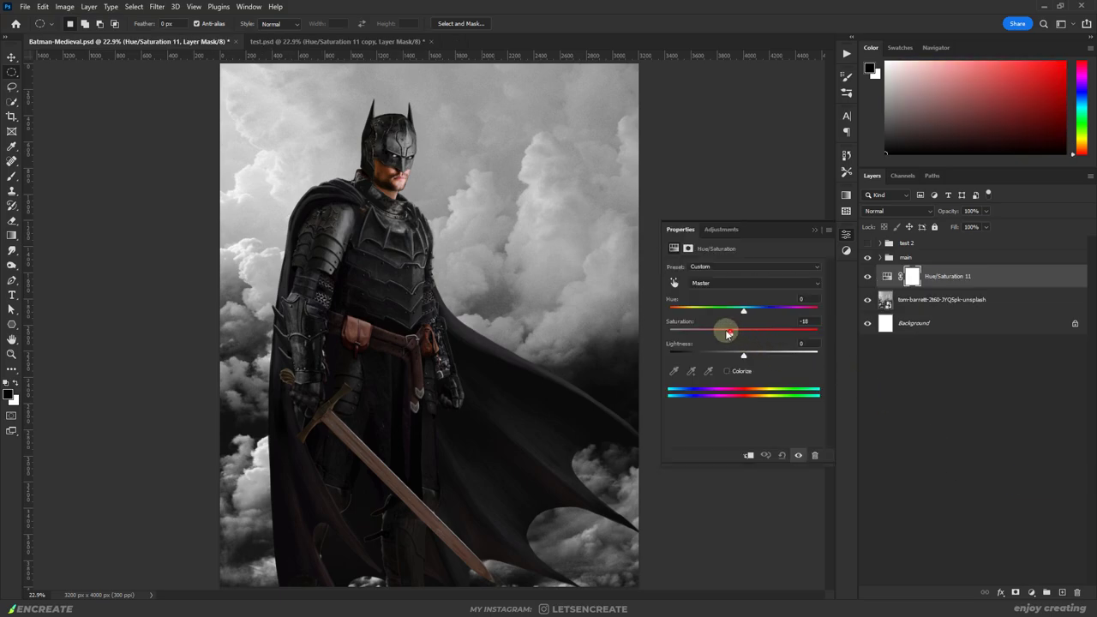
pyautogui.moveTo(726, 333); pyautogui.dragTo(652, 327)
# Step: Darken the clouds with a Curves adjustment, lowering highlights and lifting shadows to output 40
pyautogui.click(969, 300)
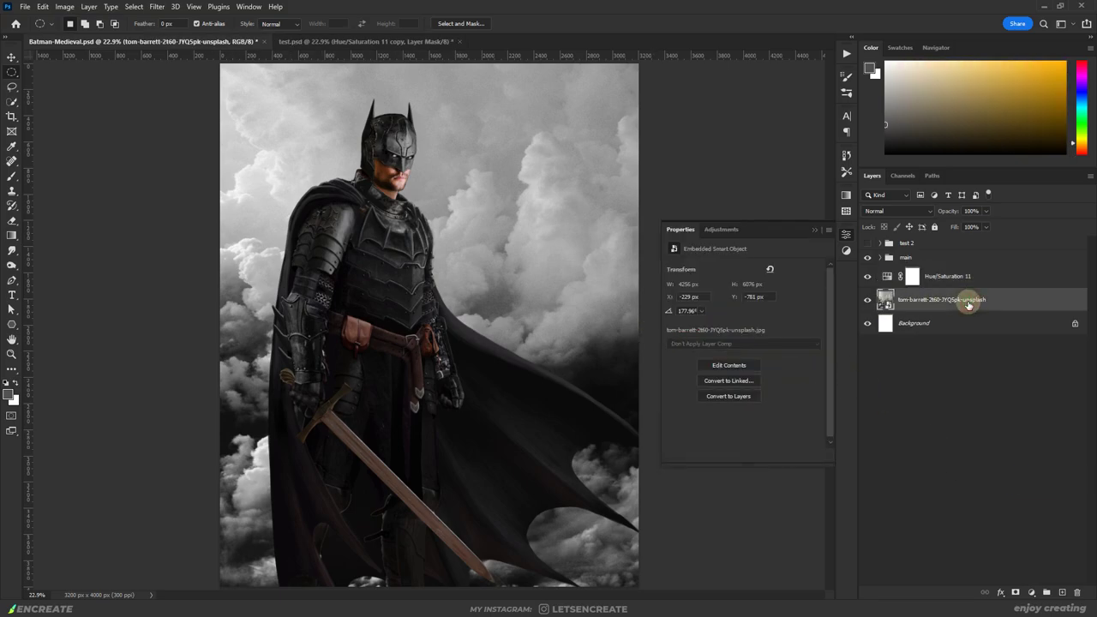
pyautogui.click(1040, 587)
pyautogui.click(1033, 444)
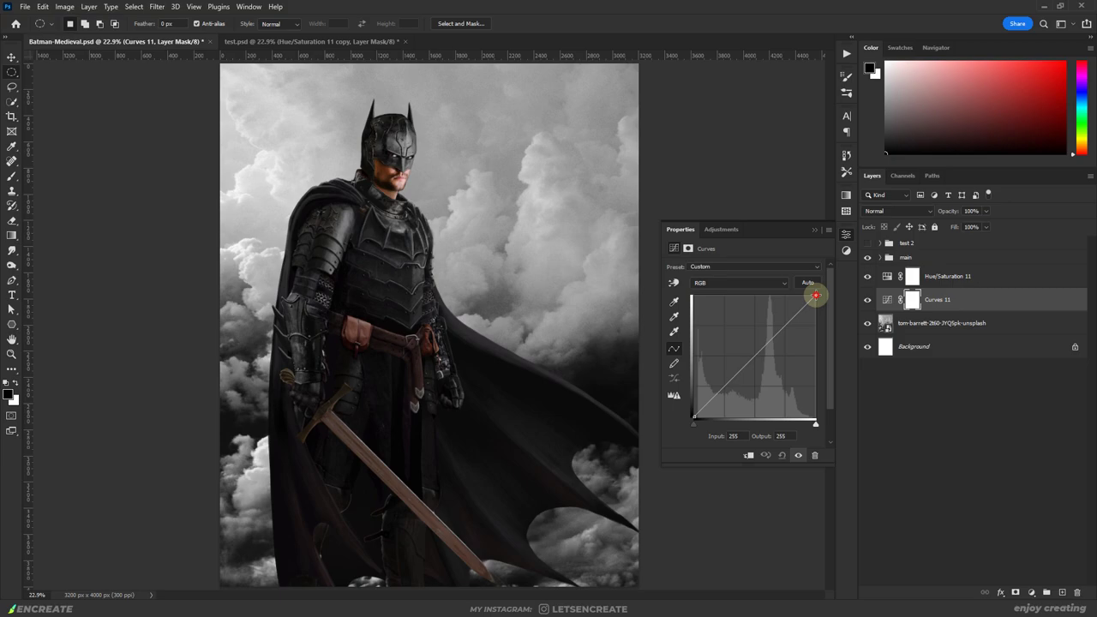
pyautogui.moveTo(815, 296); pyautogui.dragTo(840, 355)
pyautogui.moveTo(707, 417); pyautogui.dragTo(676, 394)
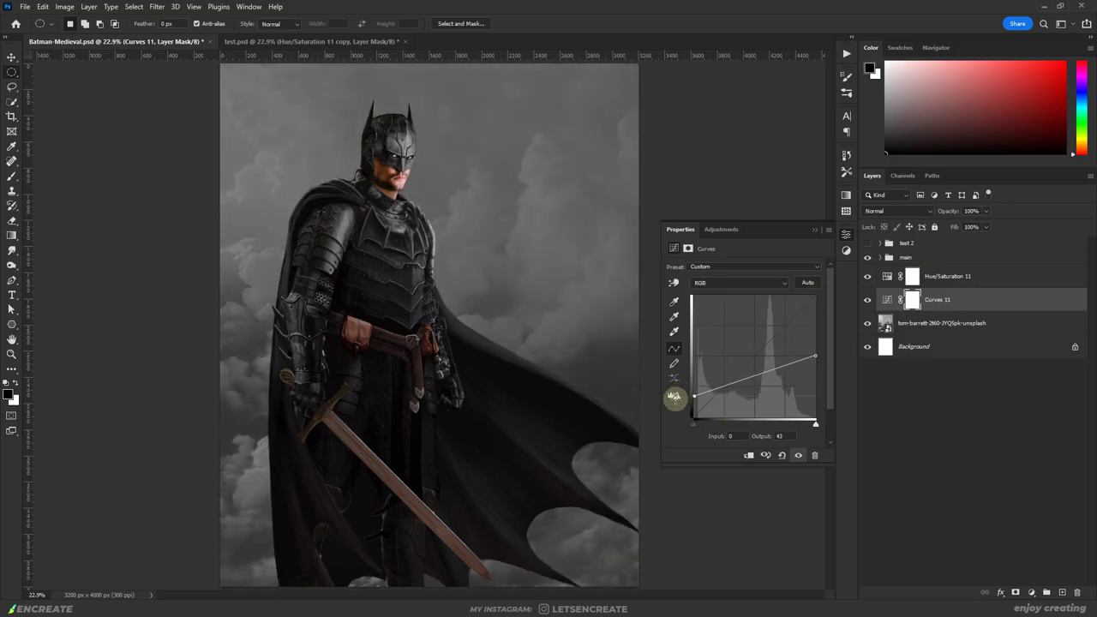
pyautogui.click(814, 230)
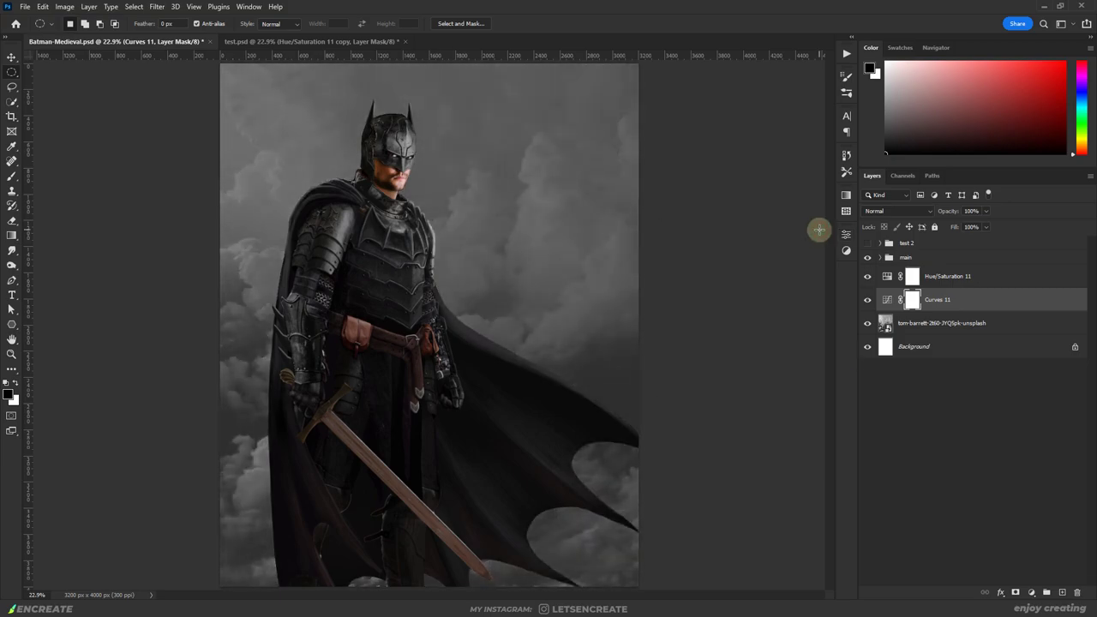
# Step: Place the second sky photo in Multiply and mask its lighter patch with black brushing
pyautogui.press('Return')
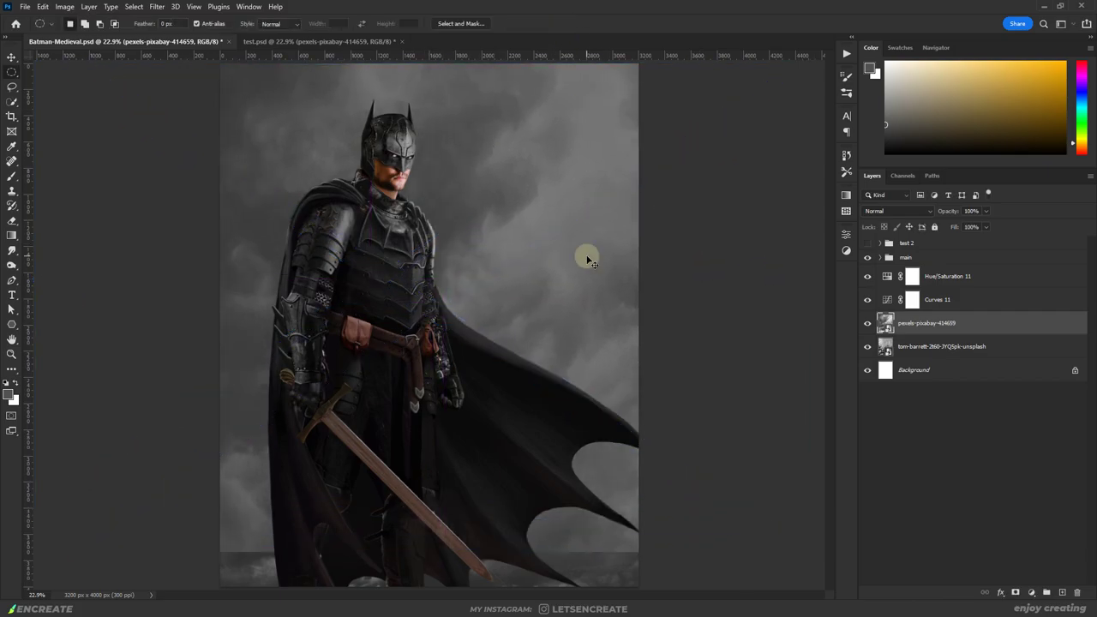
pyautogui.click(897, 210)
pyautogui.click(892, 249)
pyautogui.press('b')
pyautogui.press('[')
pyautogui.press('[')
pyautogui.press('[')
pyautogui.press('[')
pyautogui.press('[')
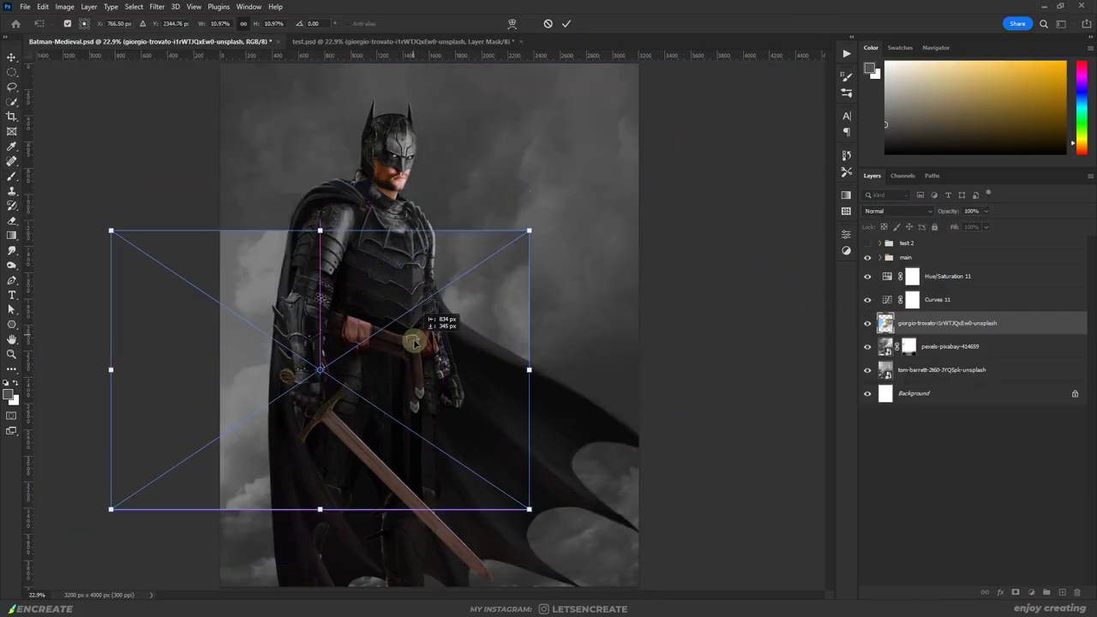
pyautogui.moveTo(534, 511); pyautogui.dragTo(558, 551)
pyautogui.moveTo(98, 398); pyautogui.dragTo(60, 403)
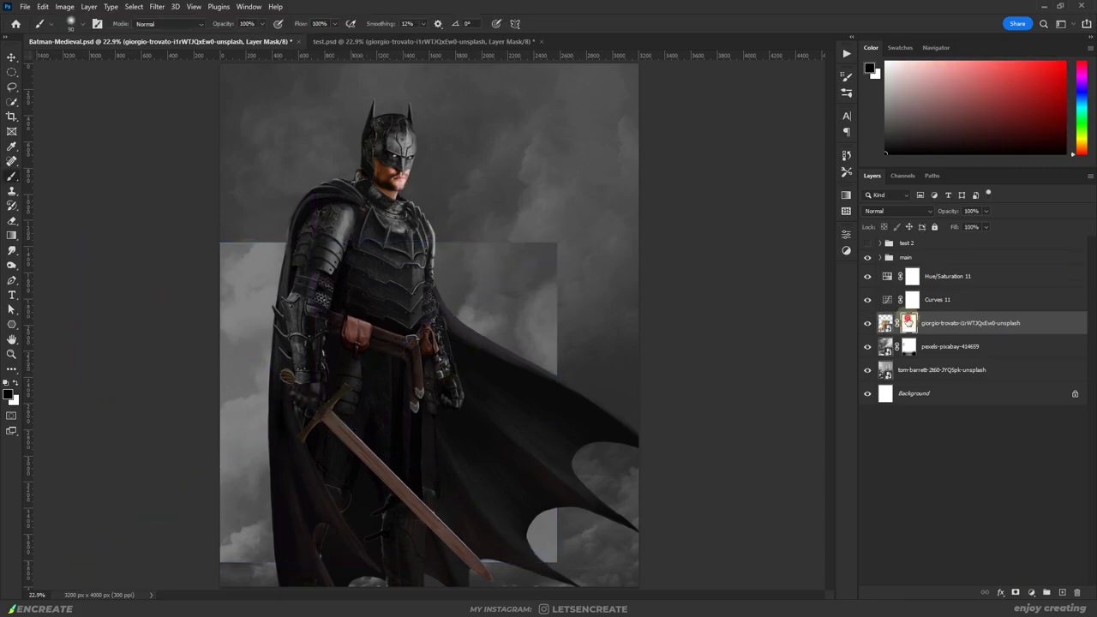
pyautogui.moveTo(292, 257)
pyautogui.mouseDown()
pyautogui.moveTo(274, 237)
pyautogui.moveTo(232, 274)
pyautogui.mouseUp()
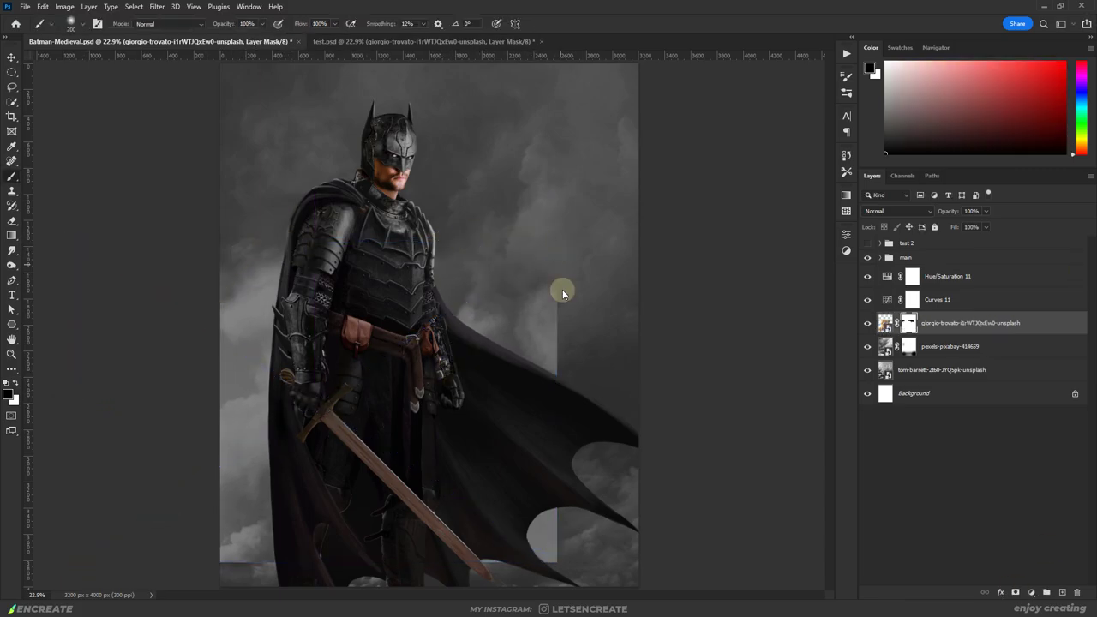
# Step: Scale, position and tilt the moon image behind Batman's head
pyautogui.moveTo(562, 293)
pyautogui.mouseDown()
pyautogui.moveTo(583, 250)
pyautogui.moveTo(269, 526)
pyautogui.mouseUp()
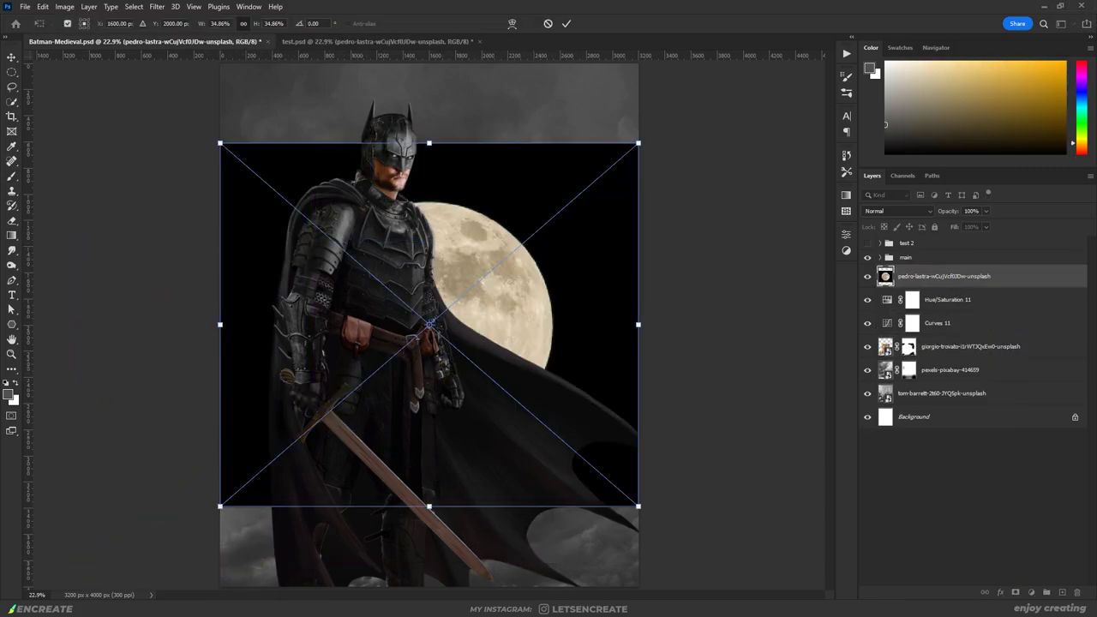
pyautogui.moveTo(635, 143); pyautogui.dragTo(561, 219)
pyautogui.moveTo(429, 360); pyautogui.dragTo(412, 111)
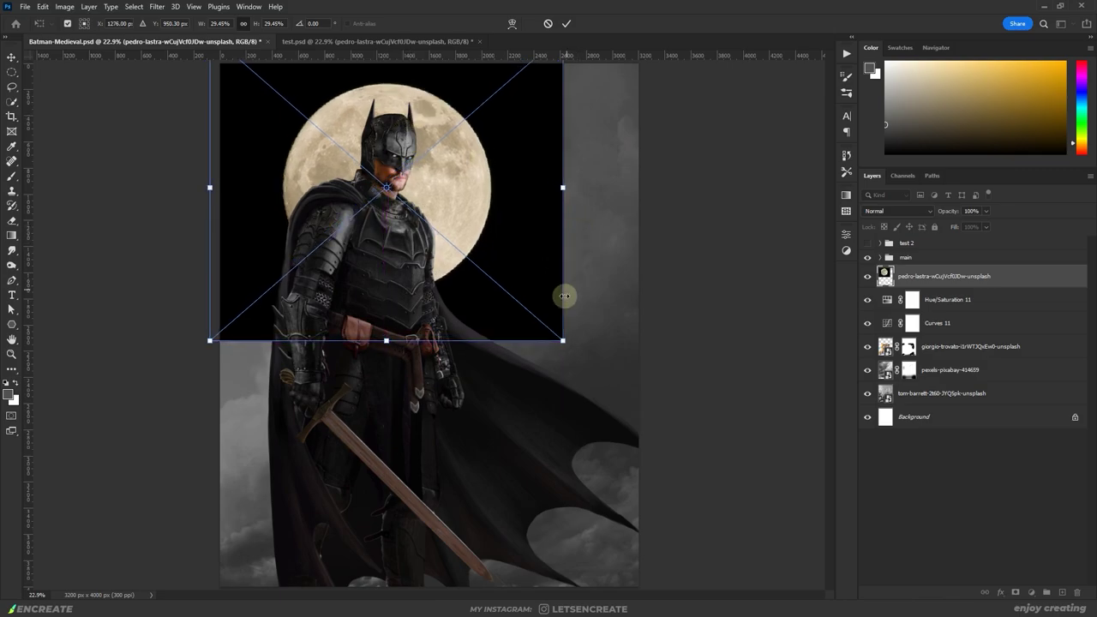
pyautogui.moveTo(428, 250); pyautogui.dragTo(437, 257)
pyautogui.moveTo(552, 329)
pyautogui.mouseDown()
pyautogui.moveTo(467, 354)
pyautogui.moveTo(521, 354)
pyautogui.mouseUp()
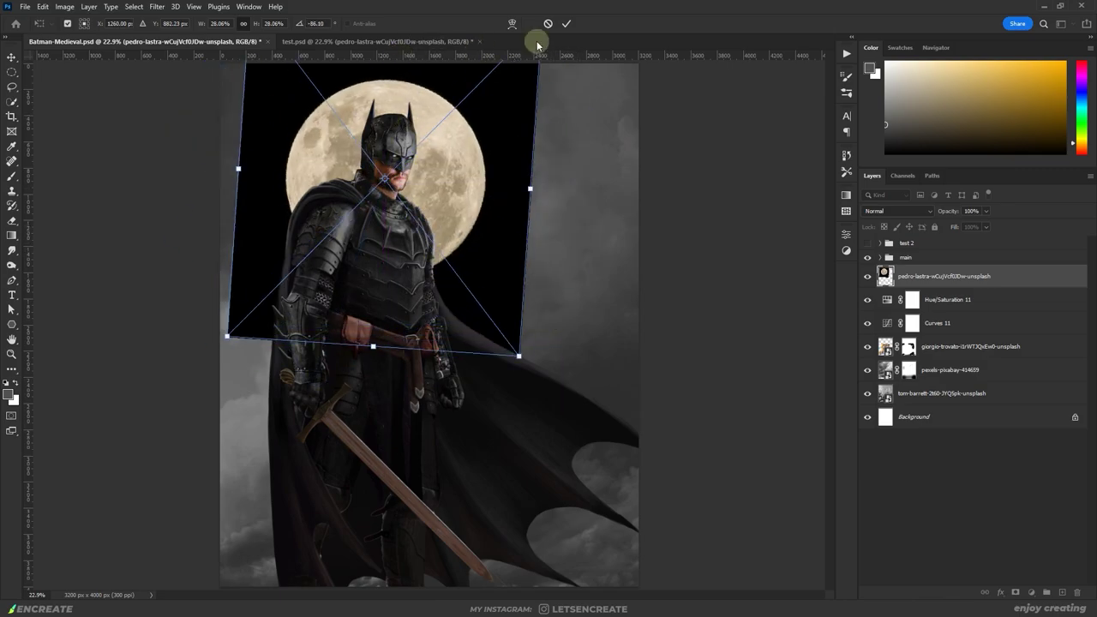
pyautogui.click(566, 23)
# Step: Set the moon to Screen blending and clip a Hue/Saturation adjustment to it
pyautogui.click(897, 211)
pyautogui.click(883, 306)
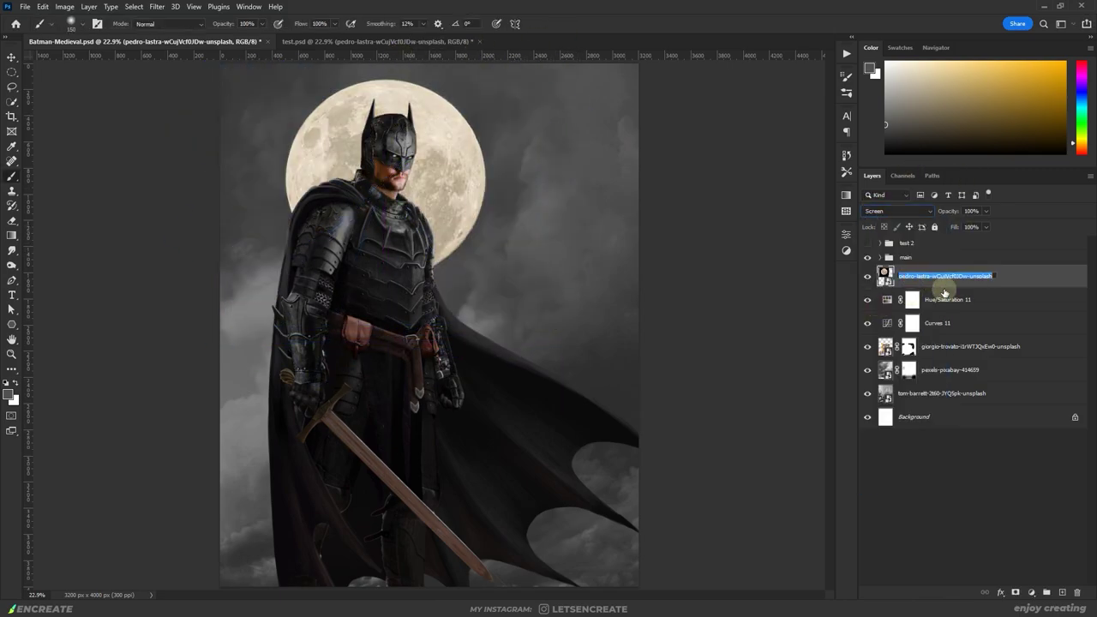
pyautogui.click(1030, 592)
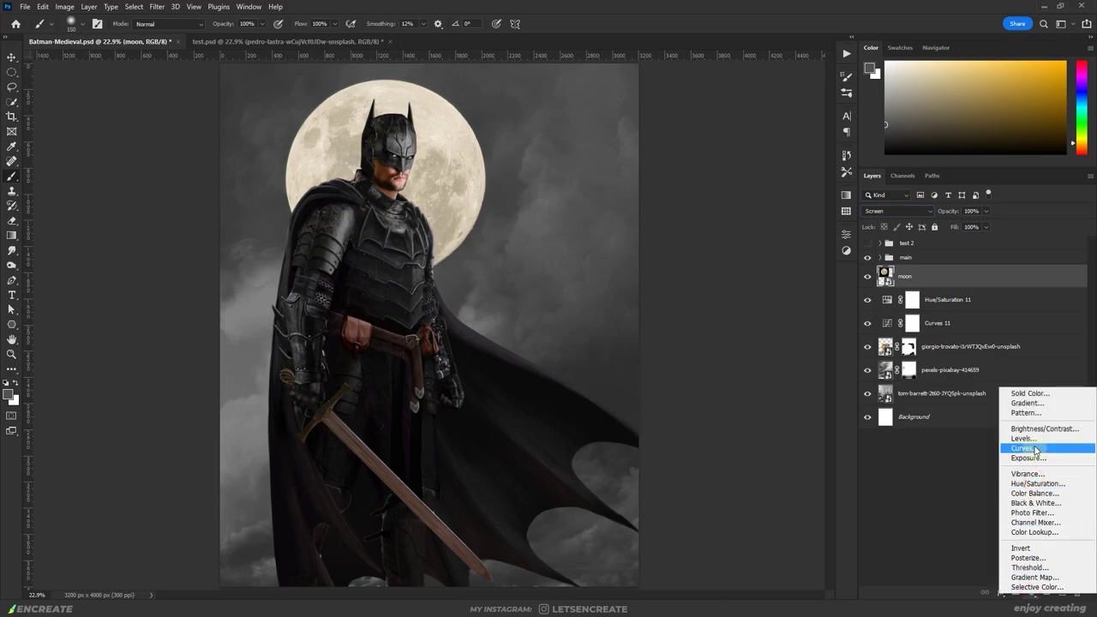
pyautogui.click(1038, 484)
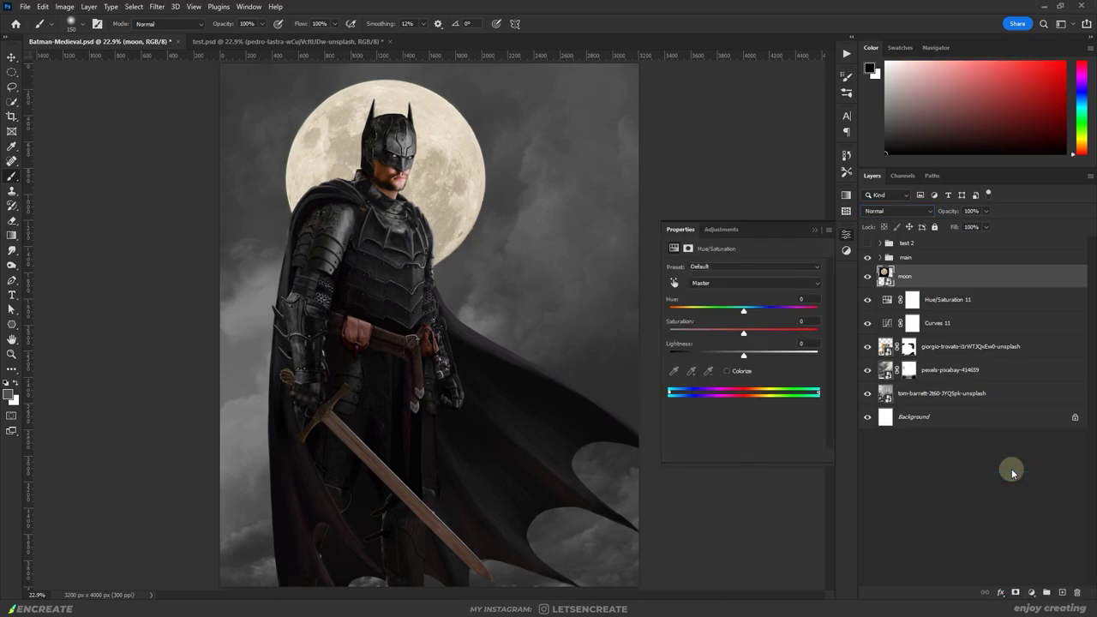
pyautogui.click(750, 454)
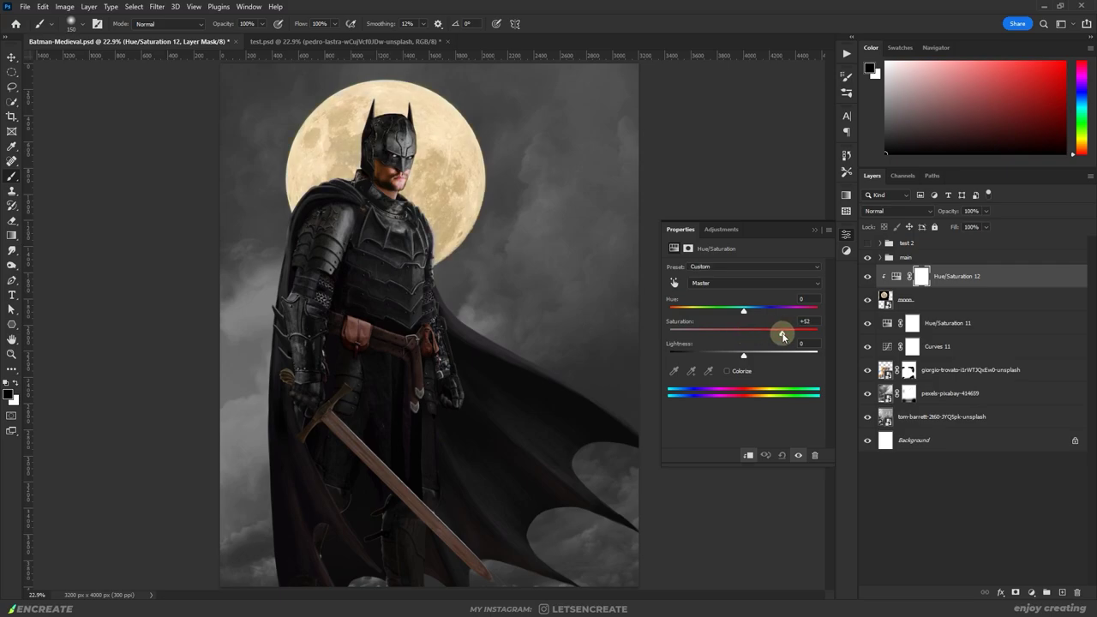
pyautogui.click(927, 302)
# Step: Darken the moon slightly with a Curves adjustment and paint a soft cream glow around it
pyautogui.click(1031, 593)
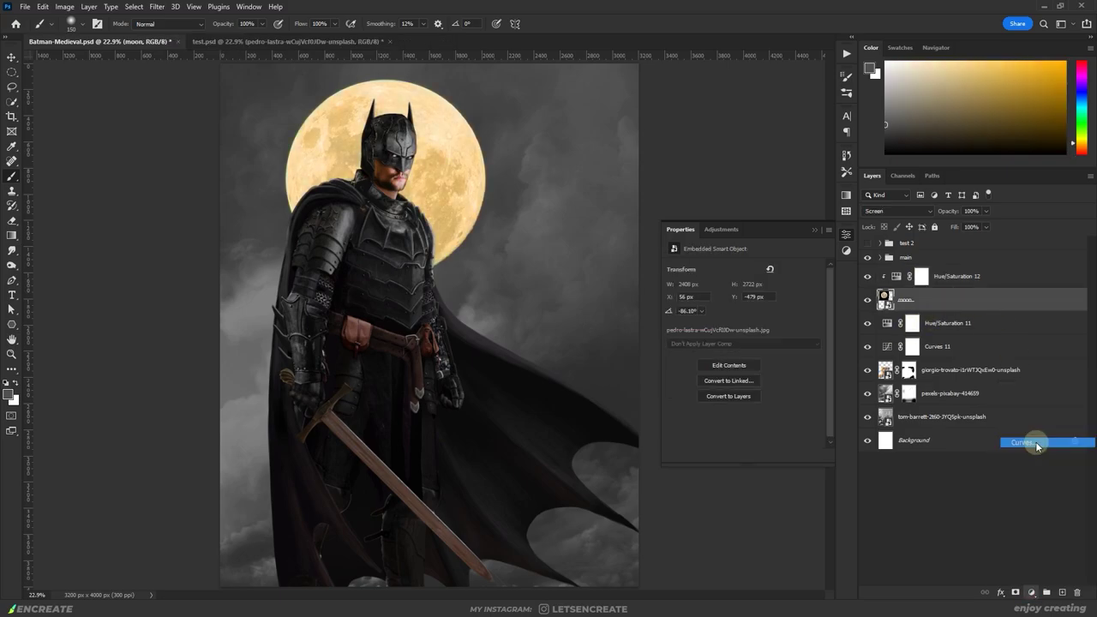
pyautogui.click(1033, 443)
pyautogui.moveTo(793, 318); pyautogui.dragTo(794, 332)
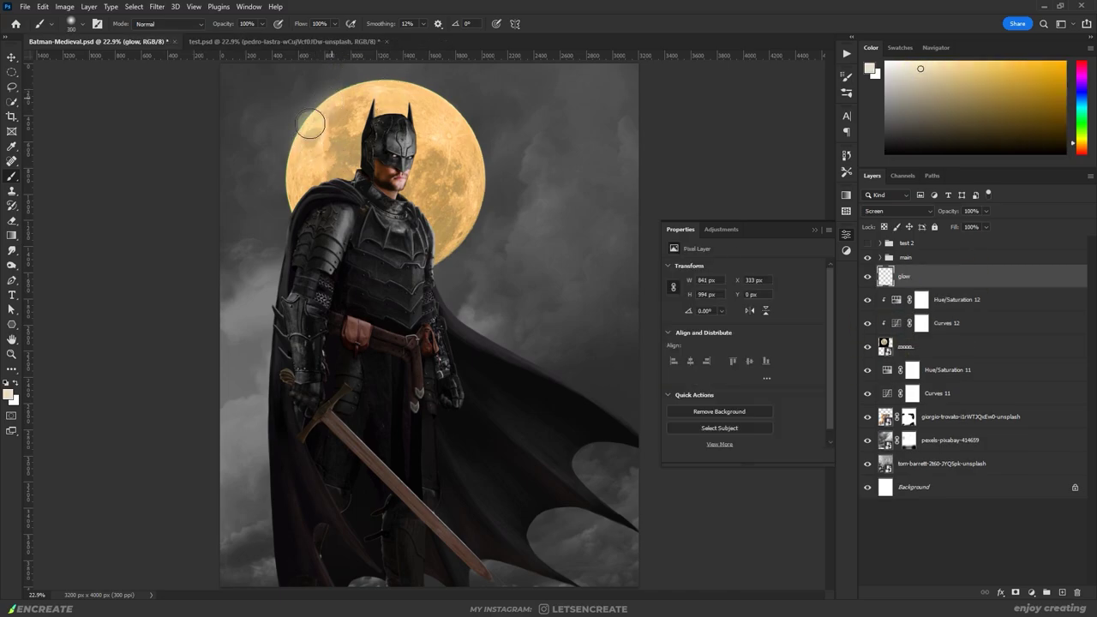
pyautogui.moveTo(424, 107)
pyautogui.mouseDown()
pyautogui.moveTo(452, 258)
pyautogui.moveTo(442, 255)
pyautogui.moveTo(467, 106)
pyautogui.moveTo(481, 176)
pyautogui.moveTo(295, 139)
pyautogui.moveTo(297, 238)
pyautogui.mouseUp()
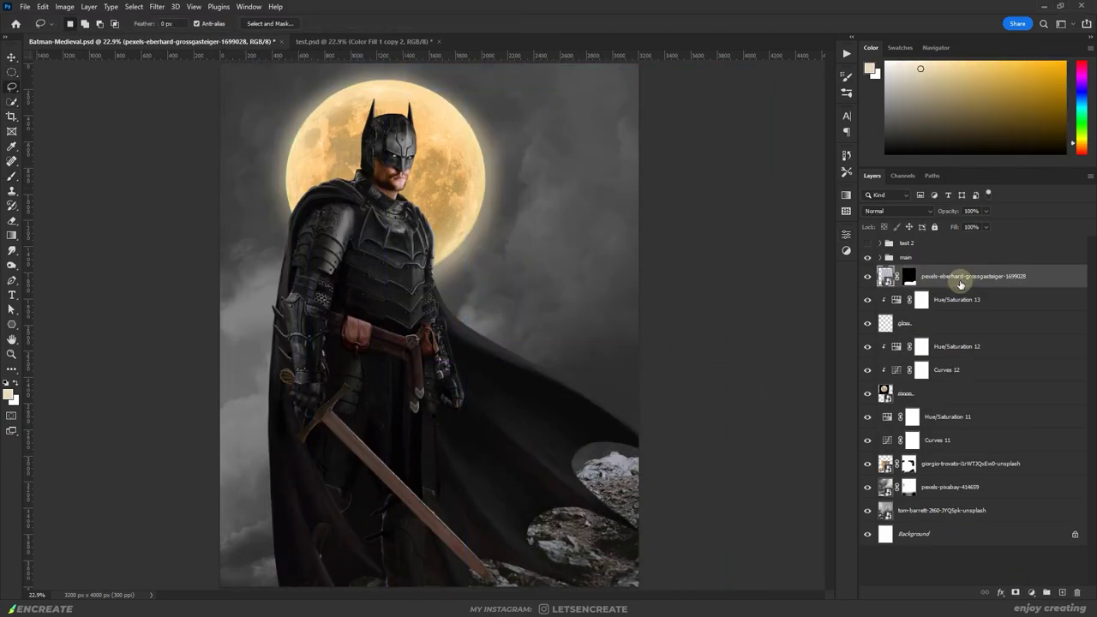
# Step: Drain the rocks' colour with Hue/Saturation and add a #1c1c1c Solid Color fill
pyautogui.click(1030, 592)
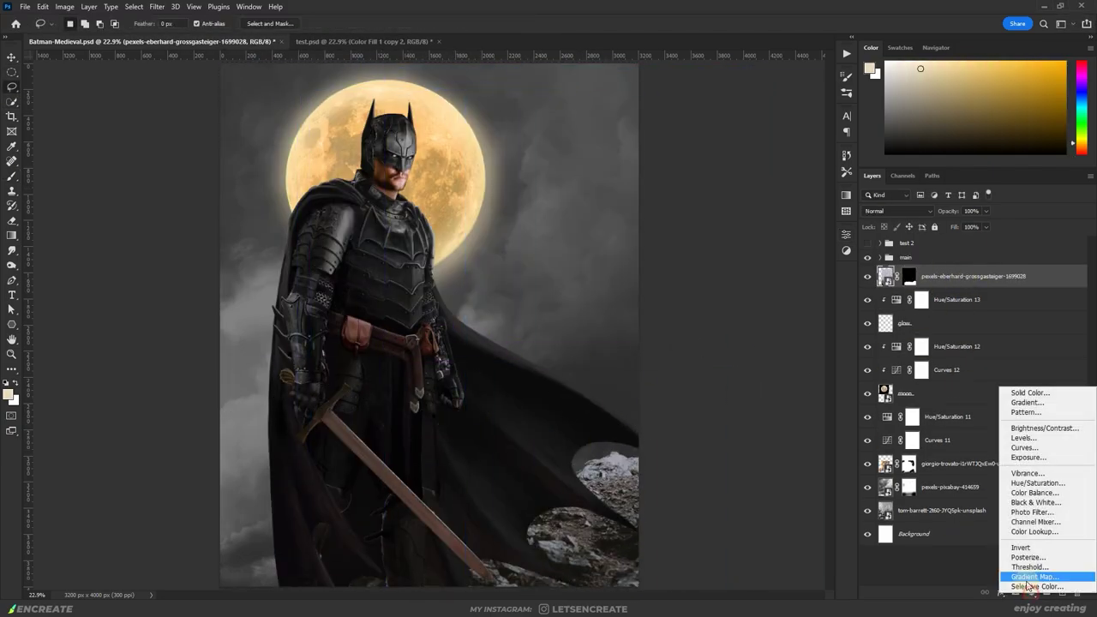
pyautogui.click(1040, 485)
pyautogui.moveTo(743, 333); pyautogui.dragTo(414, 360)
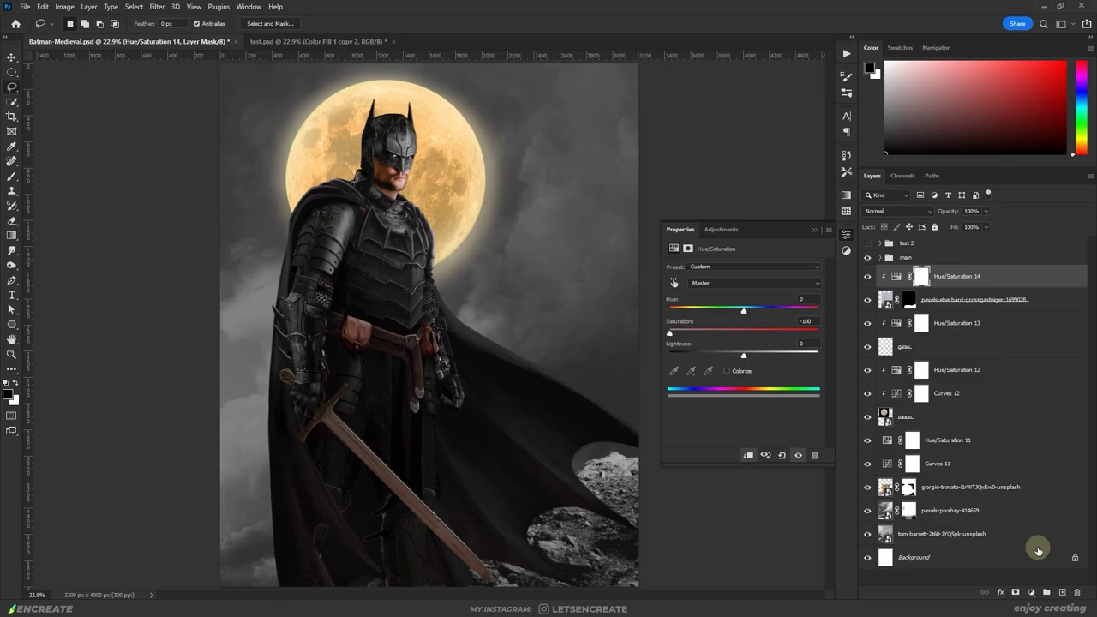
pyautogui.click(1031, 592)
pyautogui.click(1024, 386)
pyautogui.write('1')
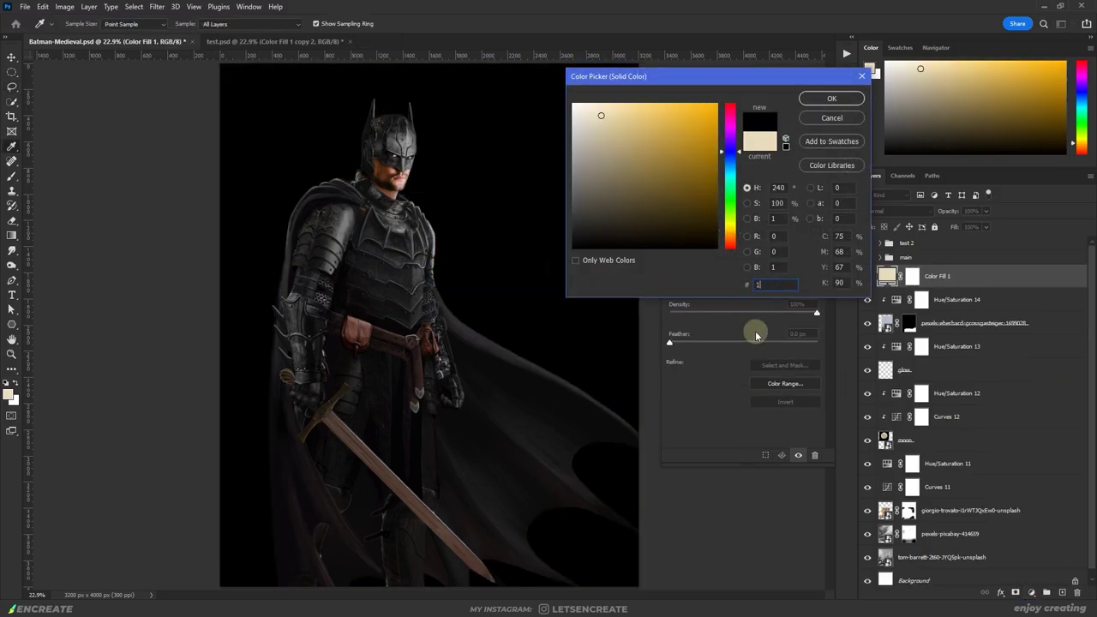
pyautogui.write('c1c1c')
pyautogui.click(816, 100)
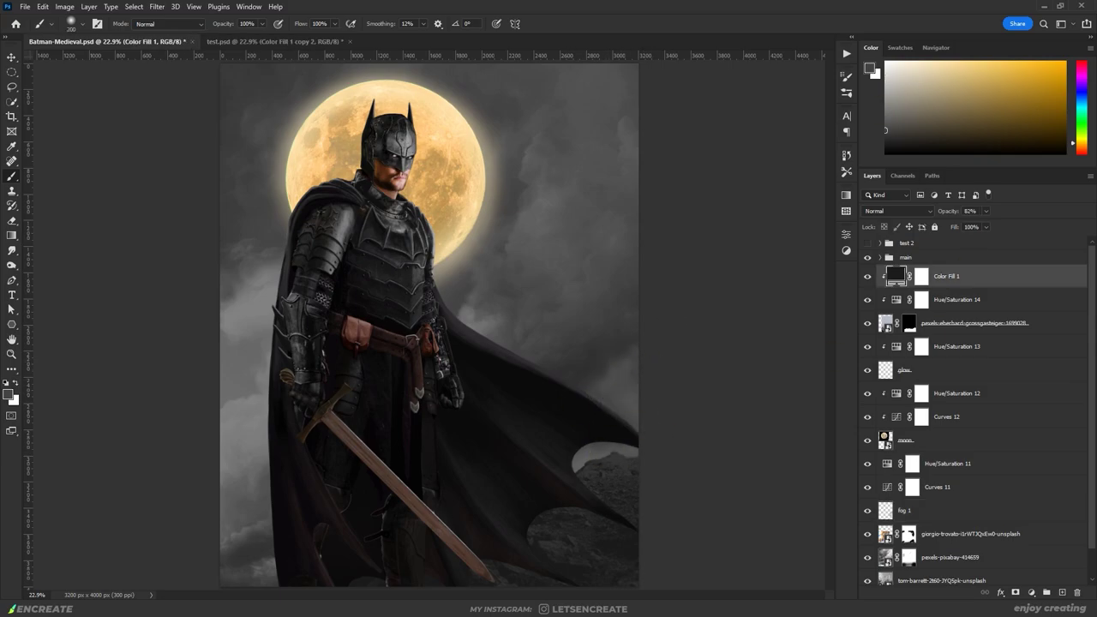
# Step: Move the second rock image to the canvas bottom and fully desaturate it with Hue/Saturation
pyautogui.rightClick(486, 327)
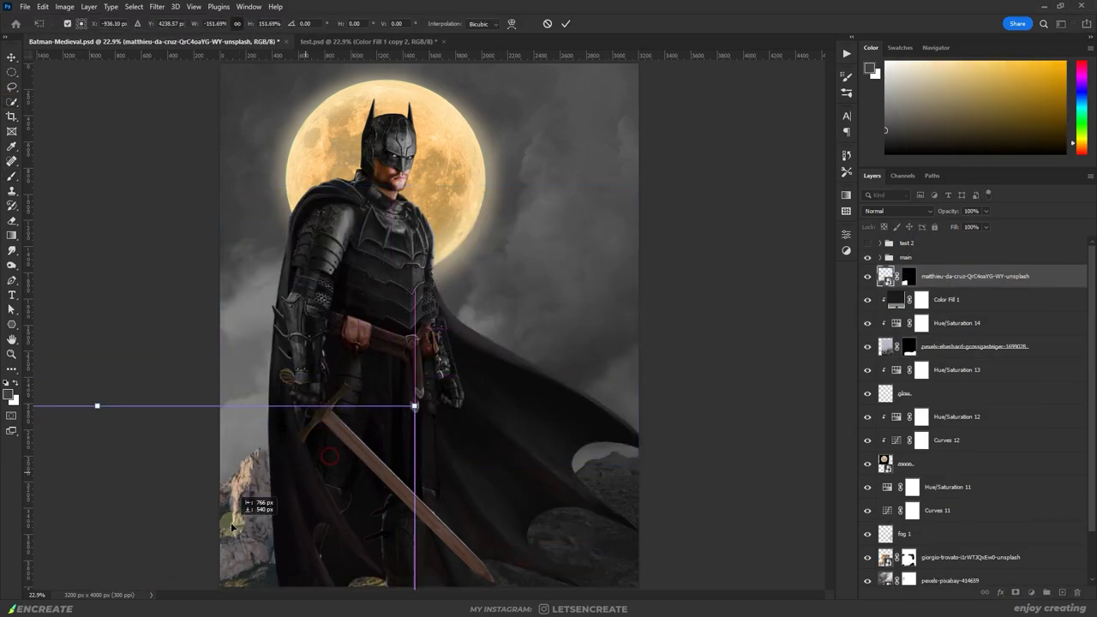
pyautogui.click(1031, 592)
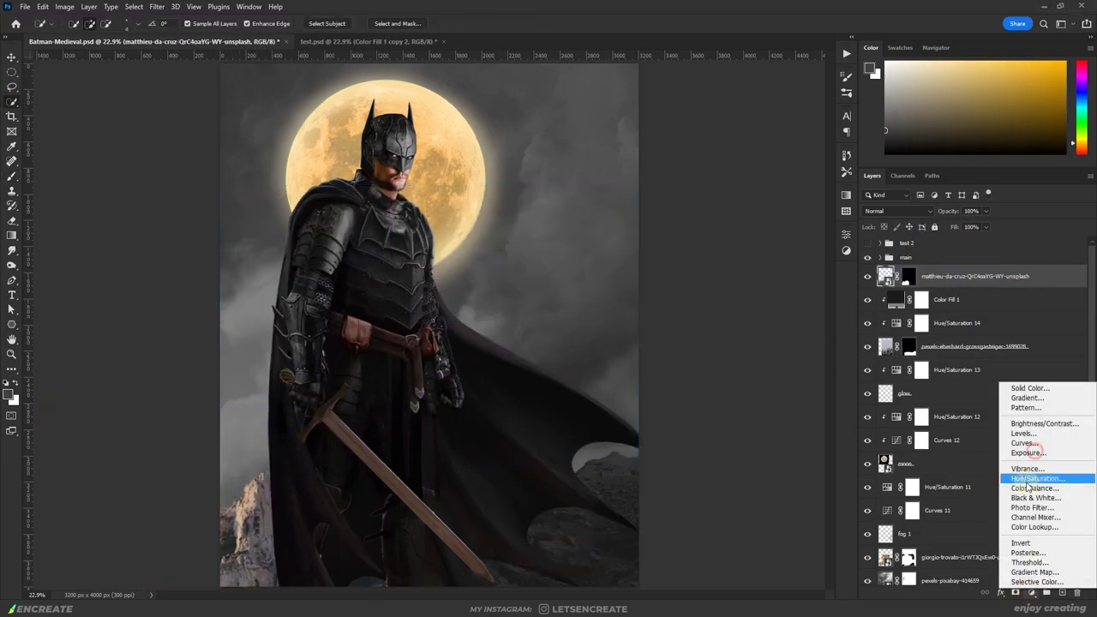
pyautogui.click(1028, 477)
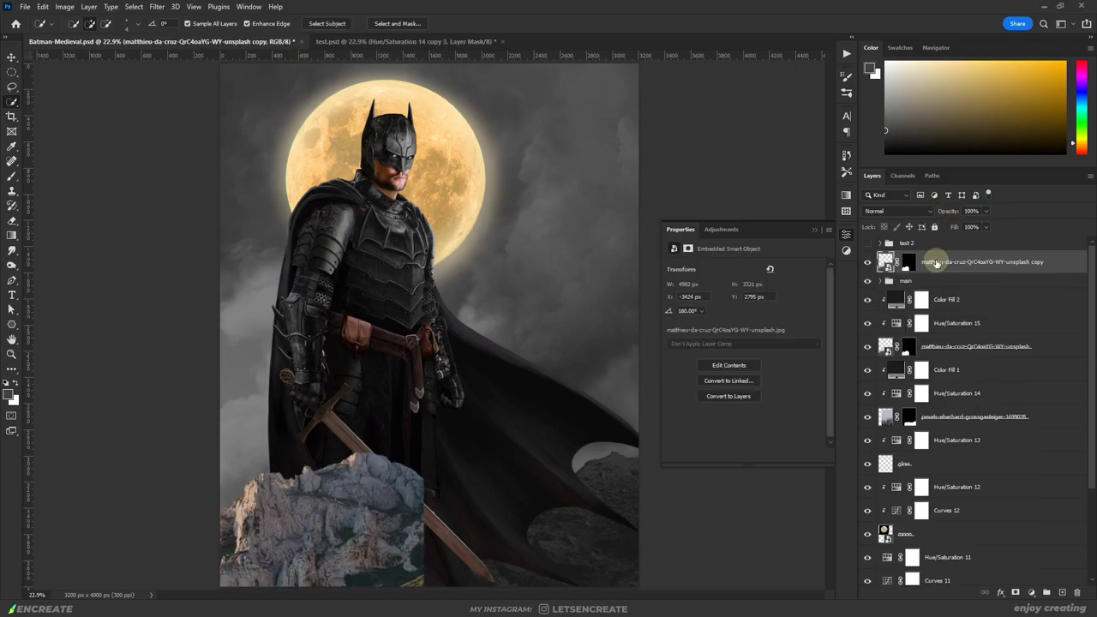
pyautogui.moveTo(297, 555); pyautogui.dragTo(372, 543)
pyautogui.press('Return')
pyautogui.click(1031, 593)
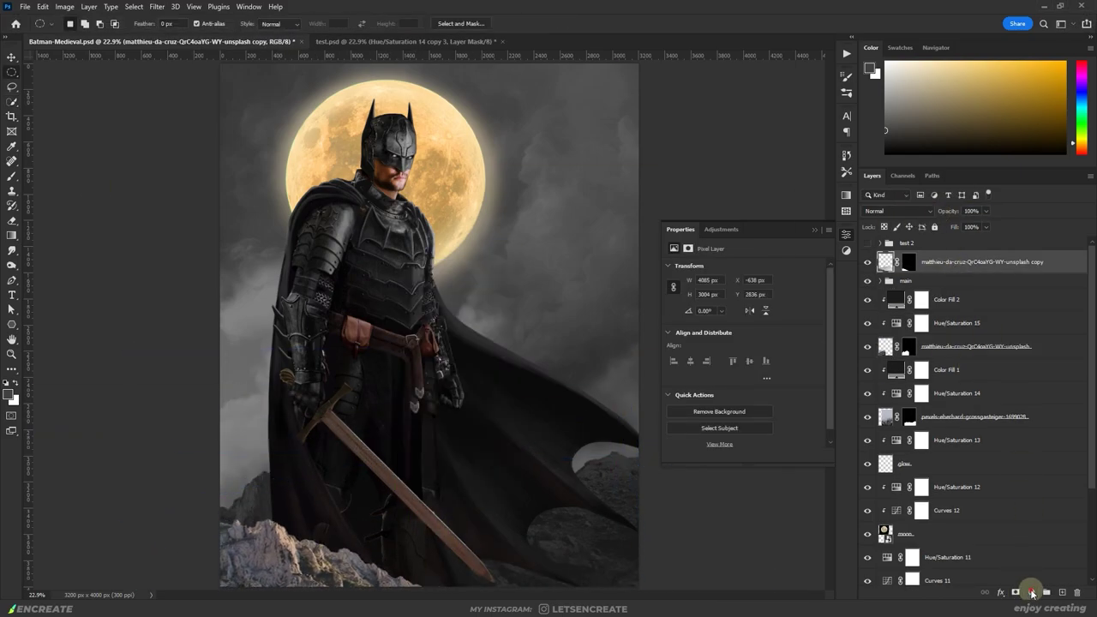
pyautogui.click(1029, 477)
pyautogui.click(747, 455)
pyautogui.moveTo(745, 333); pyautogui.dragTo(559, 326)
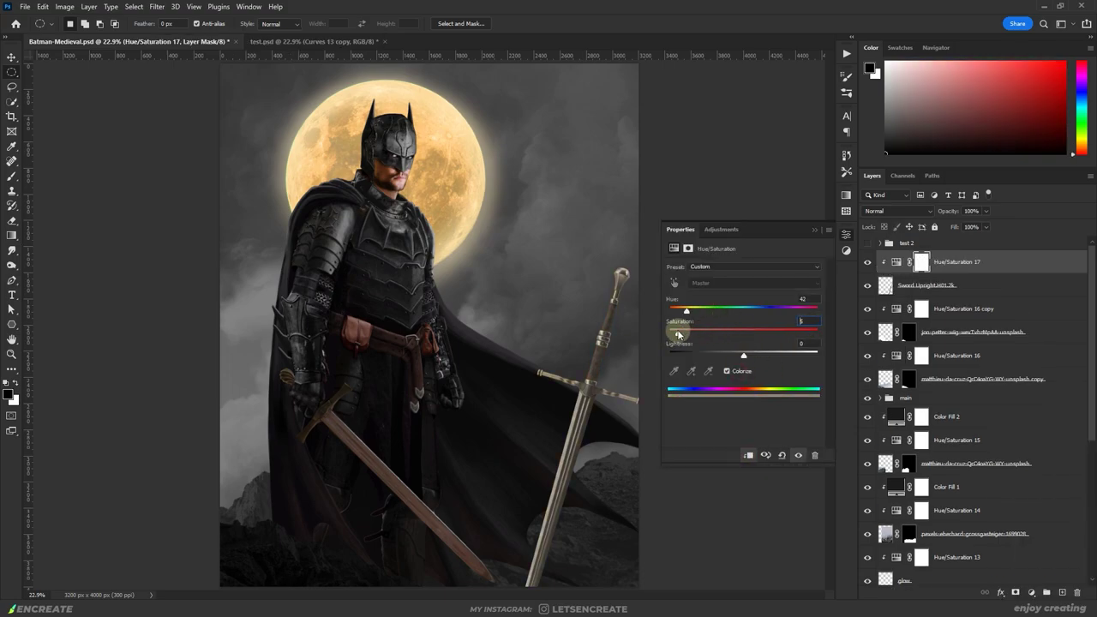
# Step: Darken the upright sword and distant weapons, and lean the crusader sword into the ground
pyautogui.moveTo(677, 355); pyautogui.dragTo(690, 360)
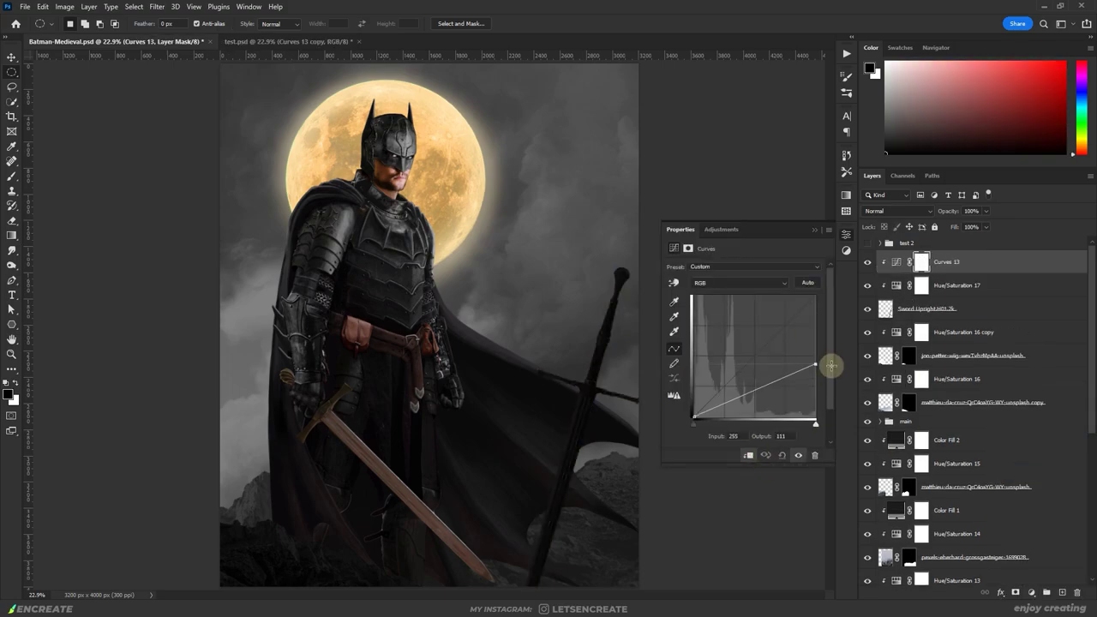
pyautogui.moveTo(829, 362); pyautogui.dragTo(754, 395)
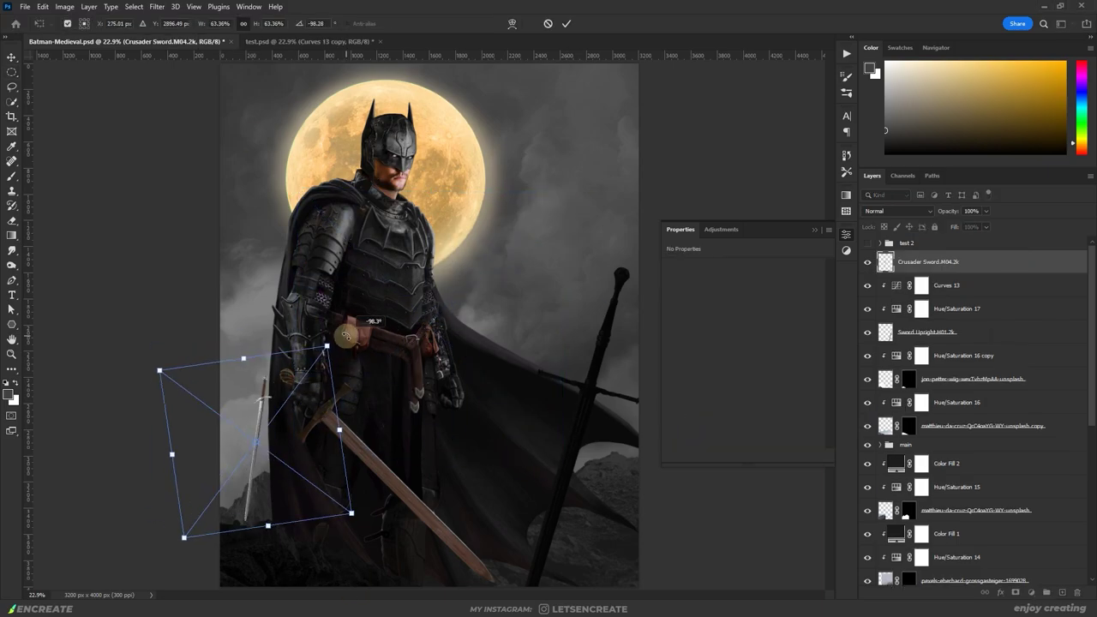
pyautogui.moveTo(548, 237); pyautogui.dragTo(283, 480)
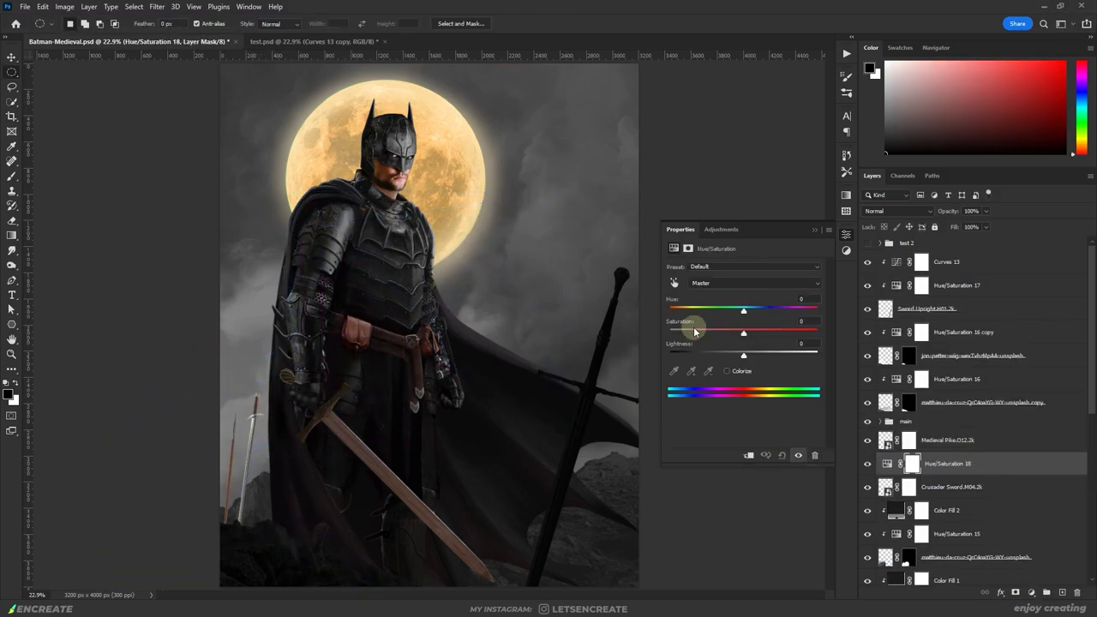
pyautogui.moveTo(692, 320); pyautogui.dragTo(686, 320)
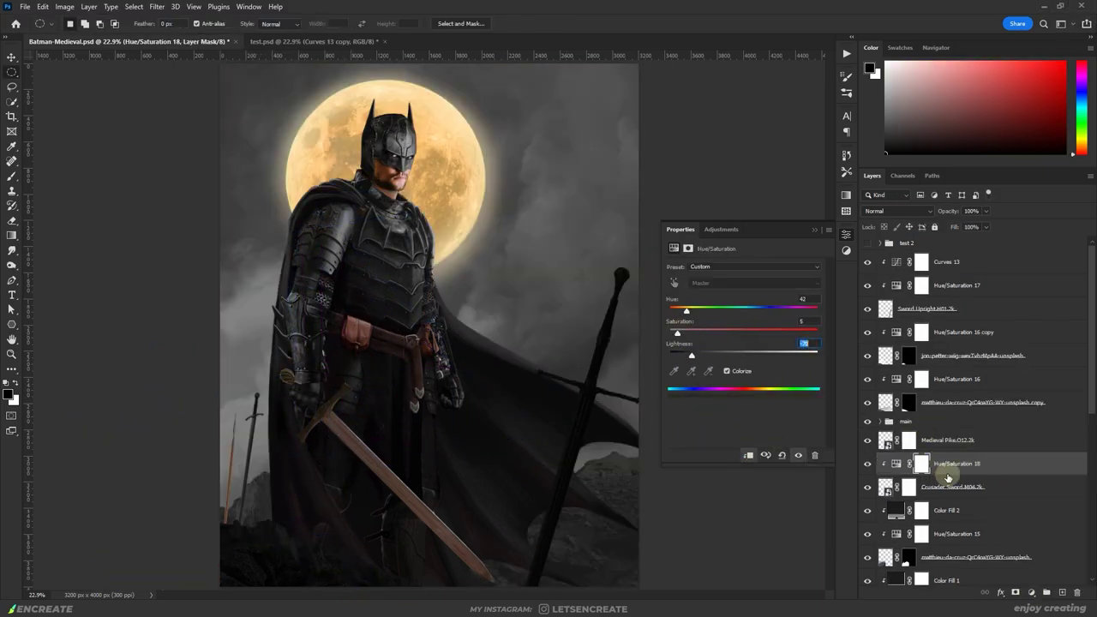
pyautogui.moveTo(815, 297); pyautogui.dragTo(688, 396)
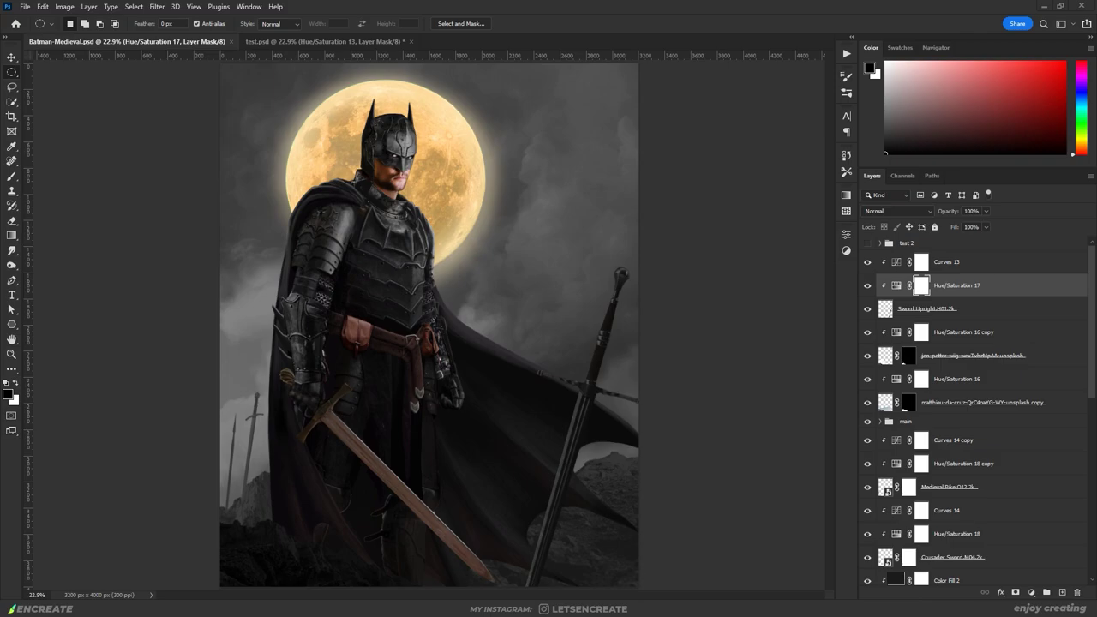
# Step: Add a filmstock_50 Color Lookup in Color blend mode above Curves 13
pyautogui.click(1043, 261)
pyautogui.click(1031, 592)
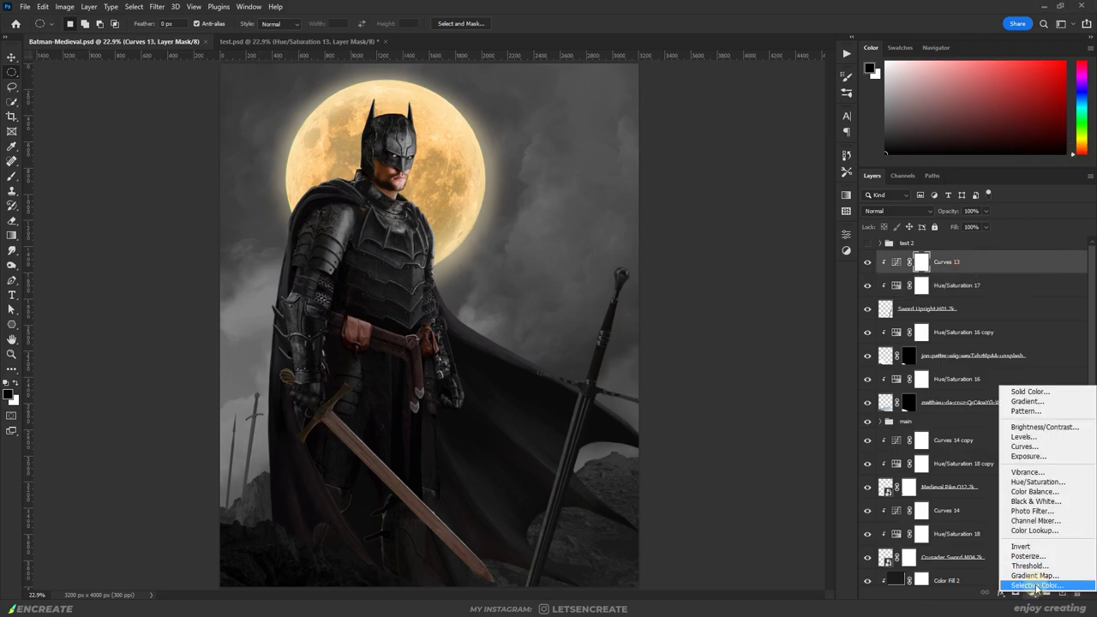
pyautogui.click(1043, 531)
pyautogui.click(765, 269)
pyautogui.scroll(1, 793, 420)
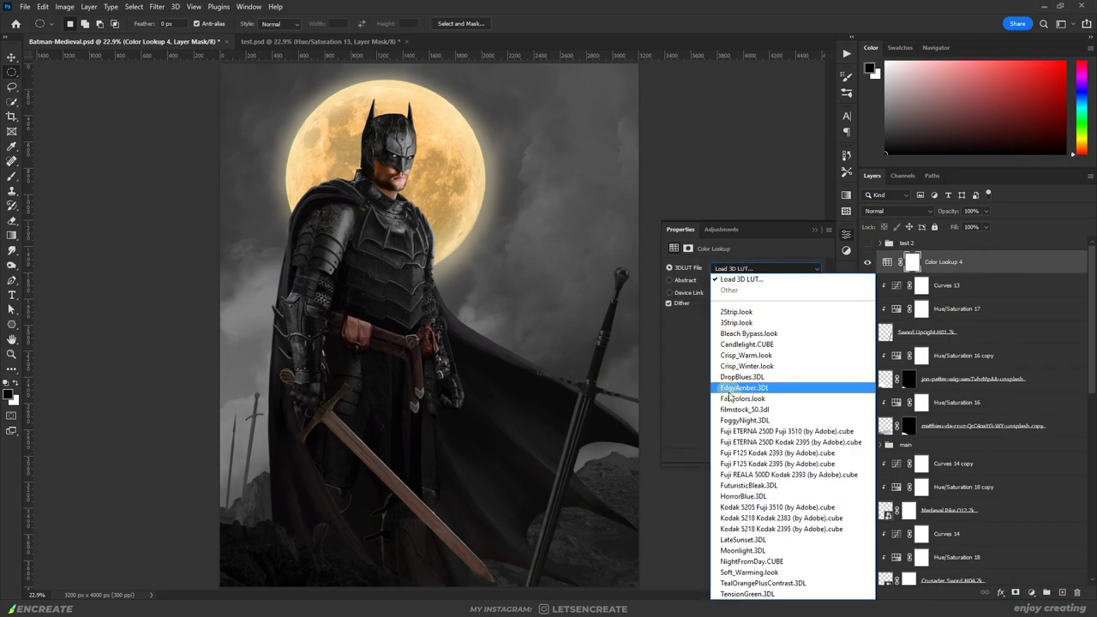
pyautogui.click(771, 388)
pyautogui.click(876, 215)
pyautogui.click(900, 478)
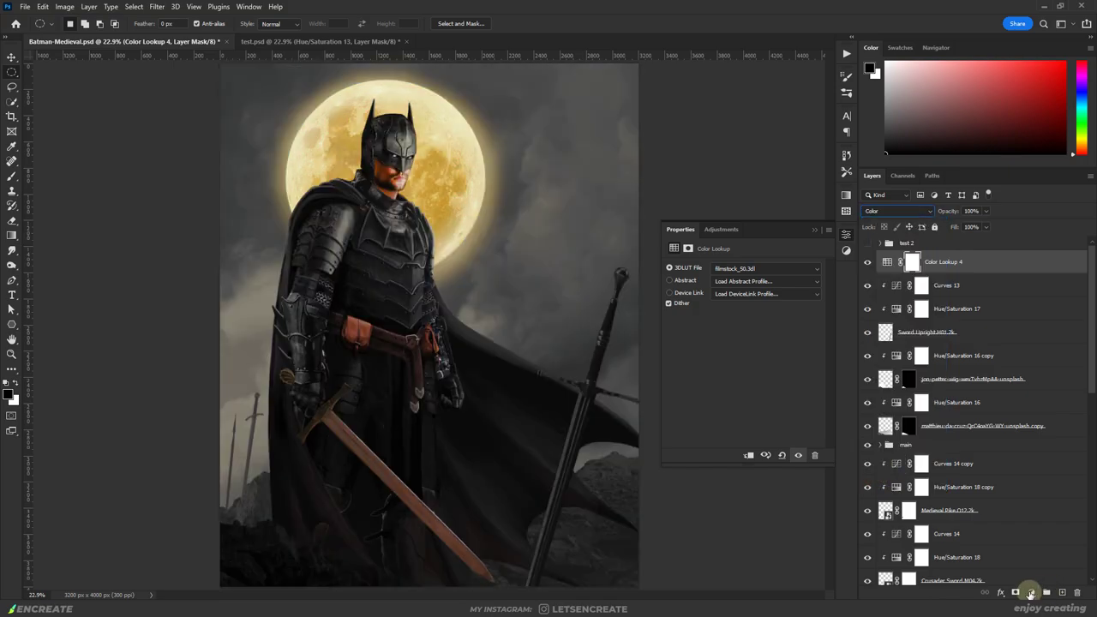
# Step: Add a Kodak 5218 Kodak 2383 Color Lookup in Color blend mode, topped by a Curves layer
pyautogui.click(1030, 593)
pyautogui.click(1044, 488)
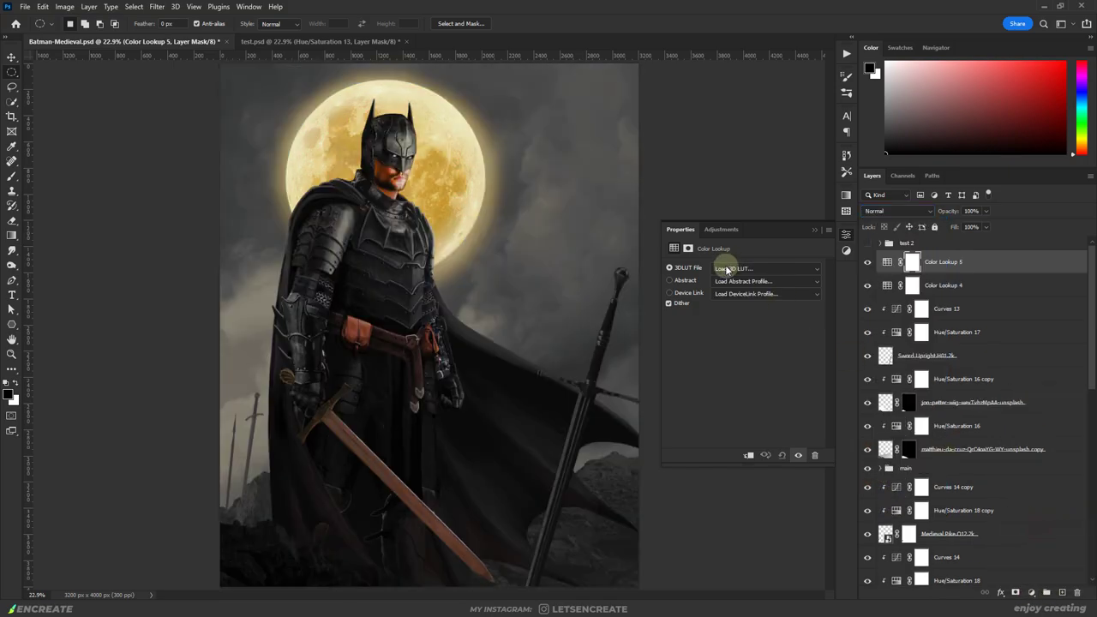
pyautogui.click(726, 271)
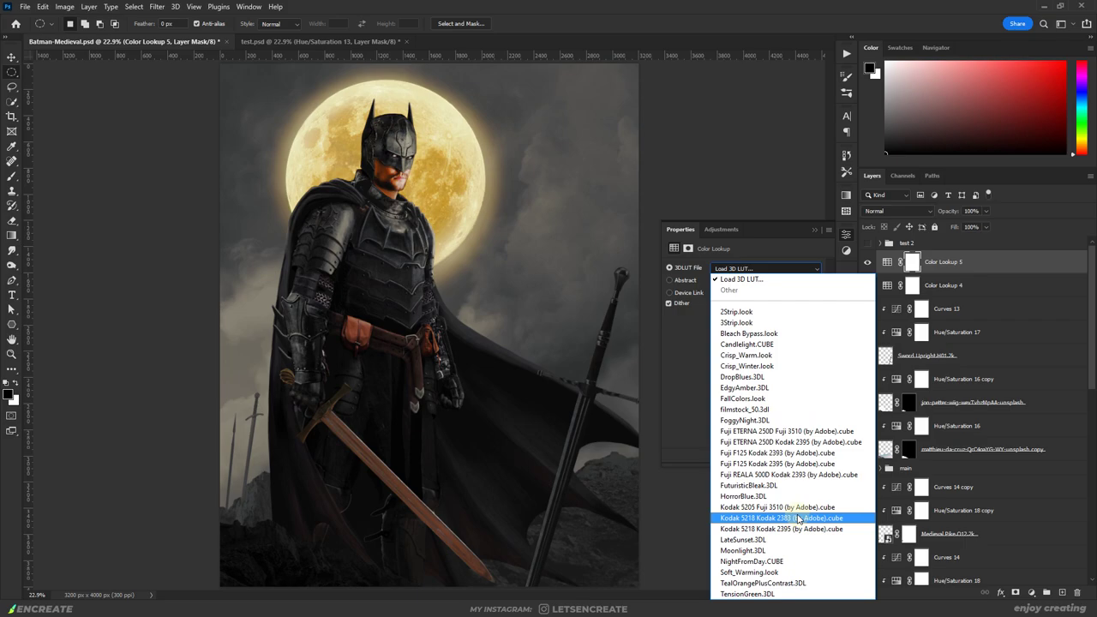
pyautogui.click(798, 518)
pyautogui.click(891, 210)
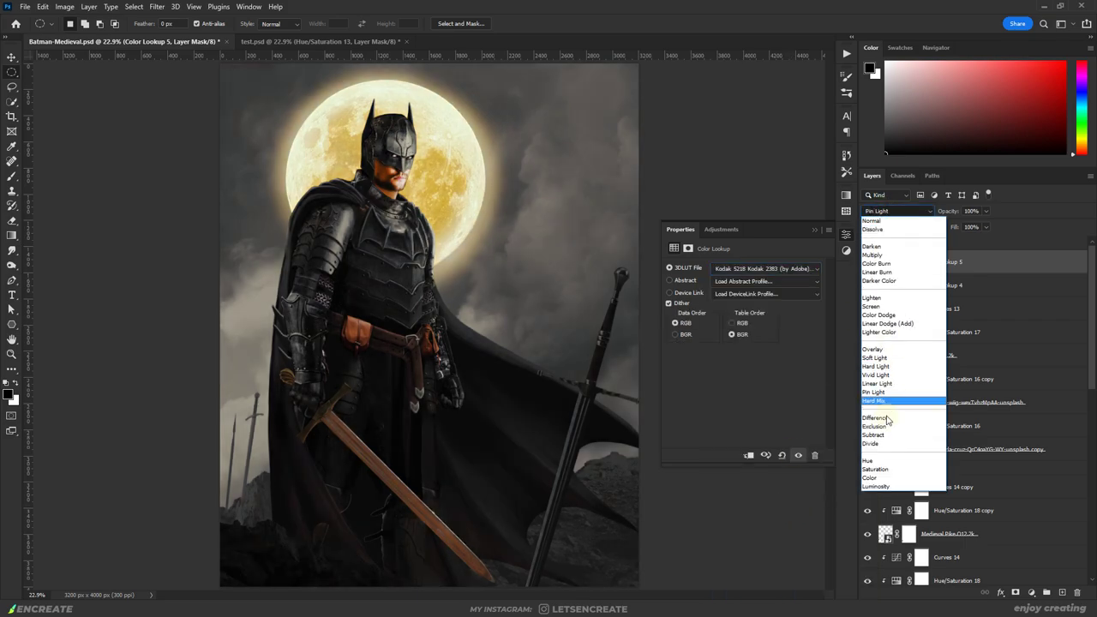
pyautogui.click(900, 473)
pyautogui.click(1030, 594)
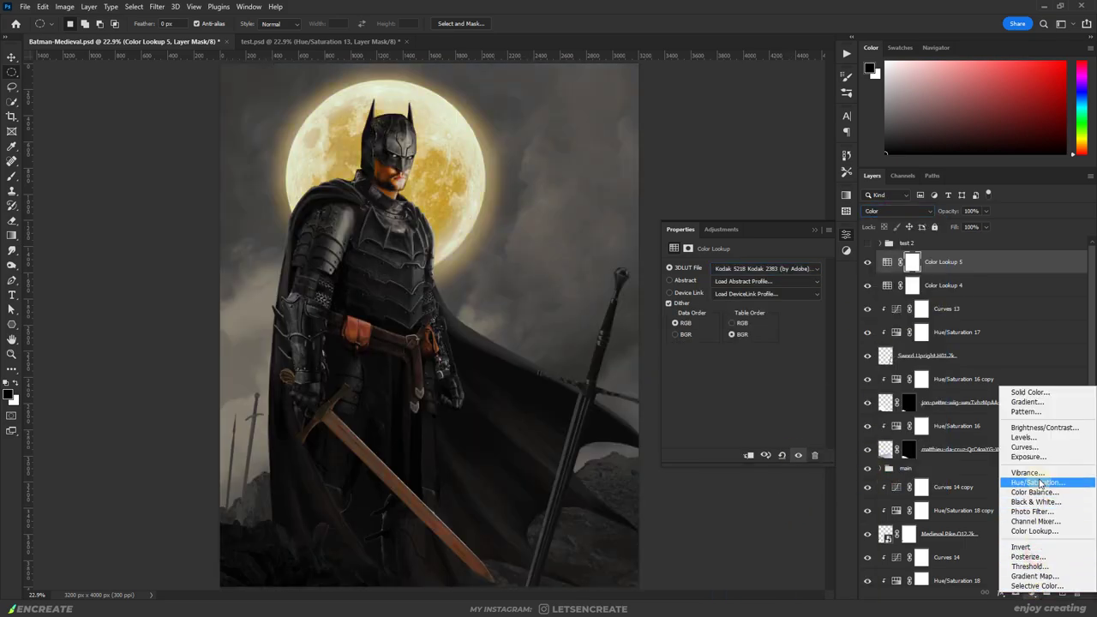
pyautogui.click(1029, 482)
# Step: Raise a point on the RGB curve to lighten the whole image
pyautogui.moveTo(780, 332); pyautogui.dragTo(780, 327)
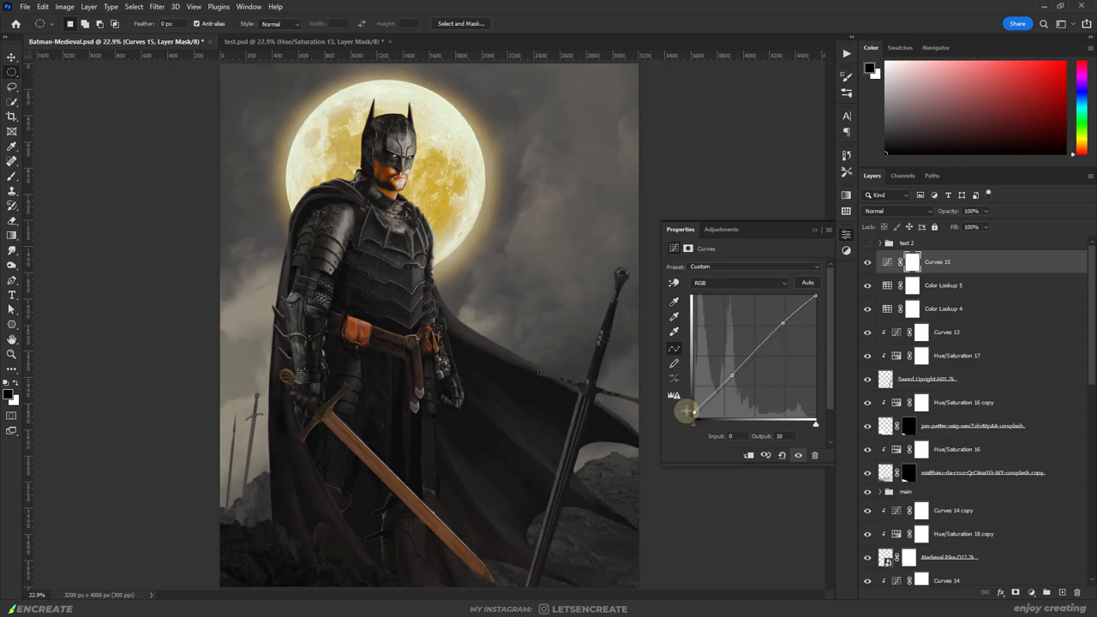
pyautogui.click(814, 229)
pyautogui.scroll(-1, 887, 468)
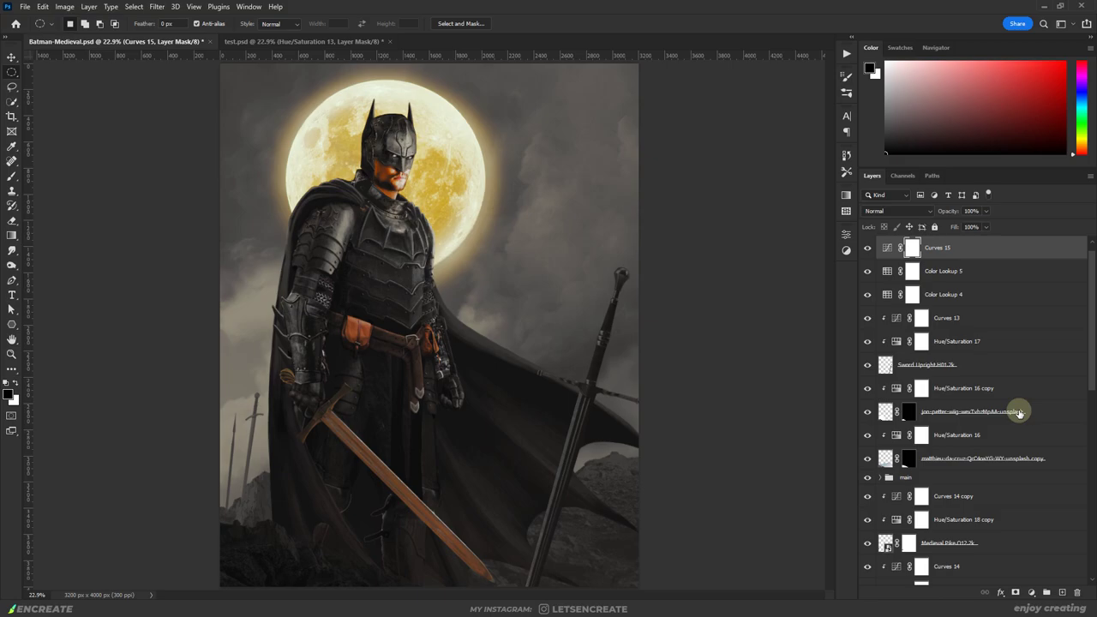
# Step: Add a Hue/Saturation layer above the main group with Saturation -46
pyautogui.click(905, 463)
pyautogui.click(1031, 592)
pyautogui.click(1037, 481)
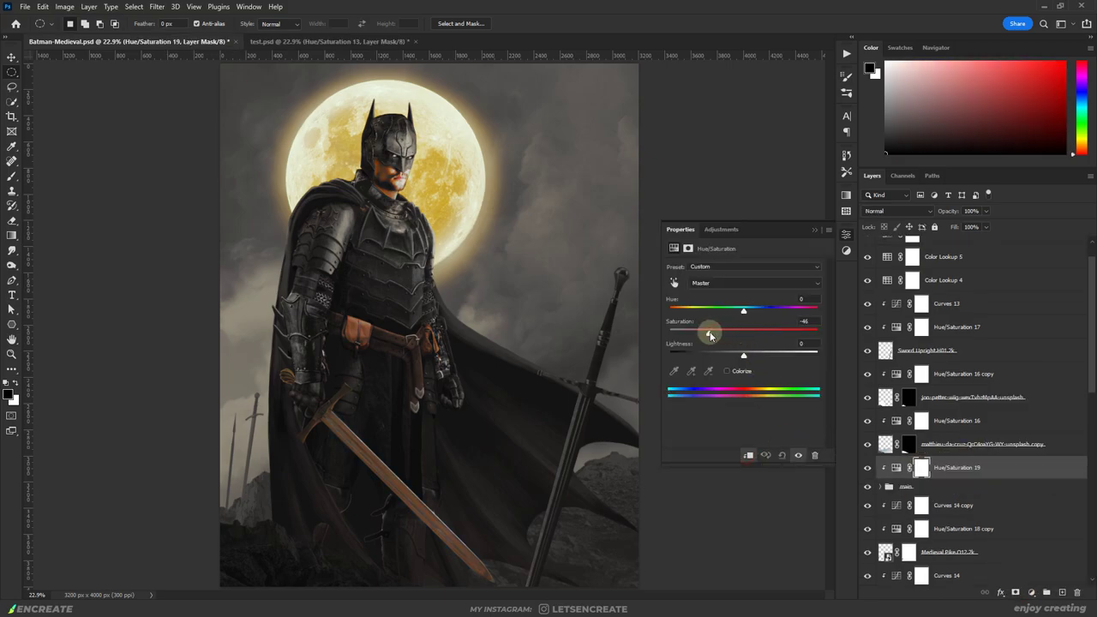
pyautogui.click(818, 234)
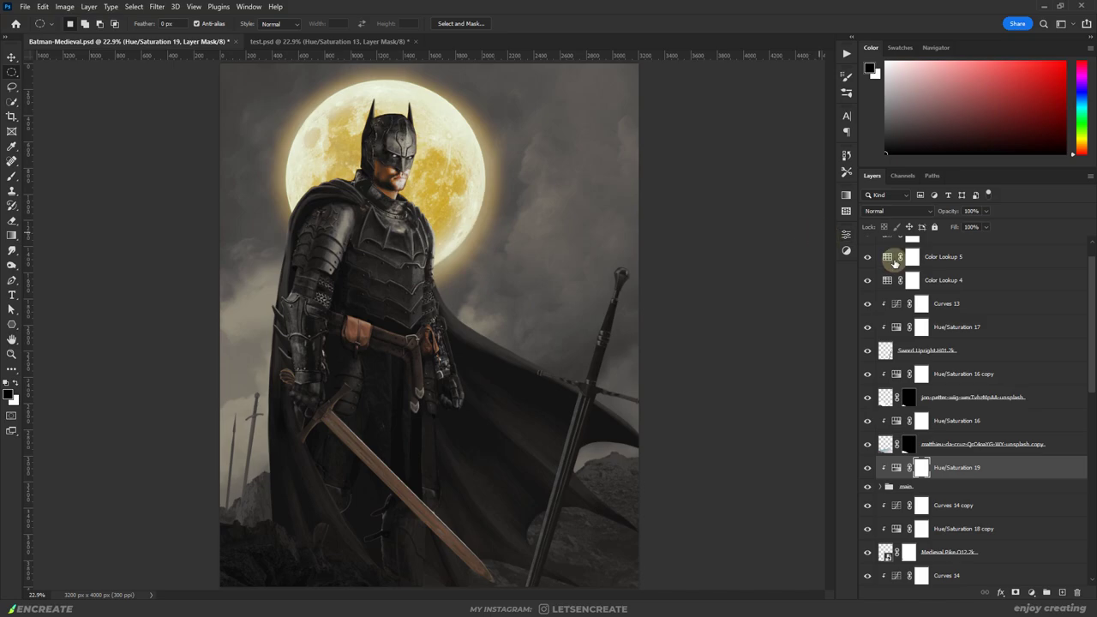
# Step: Stamp a cloud over the moon's right side on the moon clouds layer and flip it
pyautogui.scroll(-3, 960, 385)
pyautogui.click(913, 315)
pyautogui.press('b')
pyautogui.press('F5')
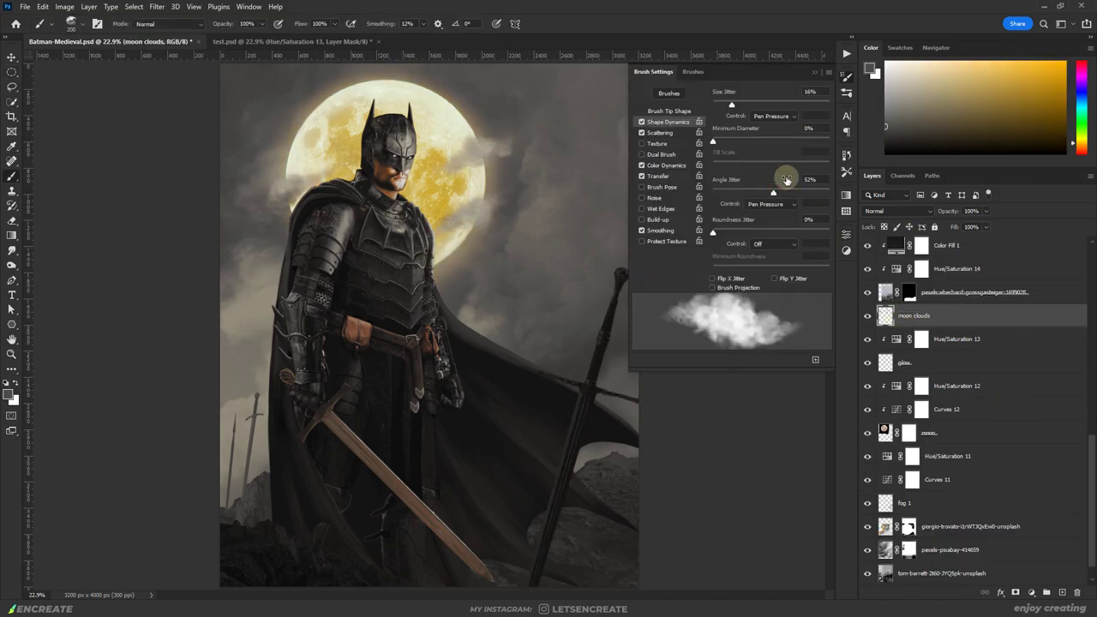
pyautogui.press('F5')
pyautogui.click(467, 159)
pyautogui.hotkey('ctrl', 't')
pyautogui.rightClick(482, 150)
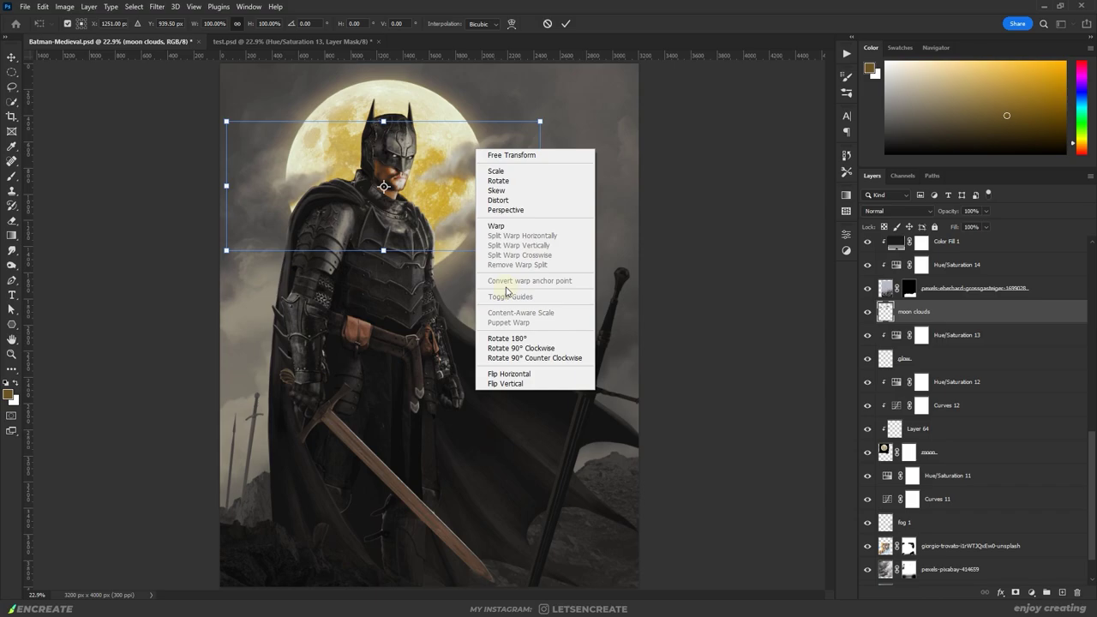
pyautogui.click(505, 346)
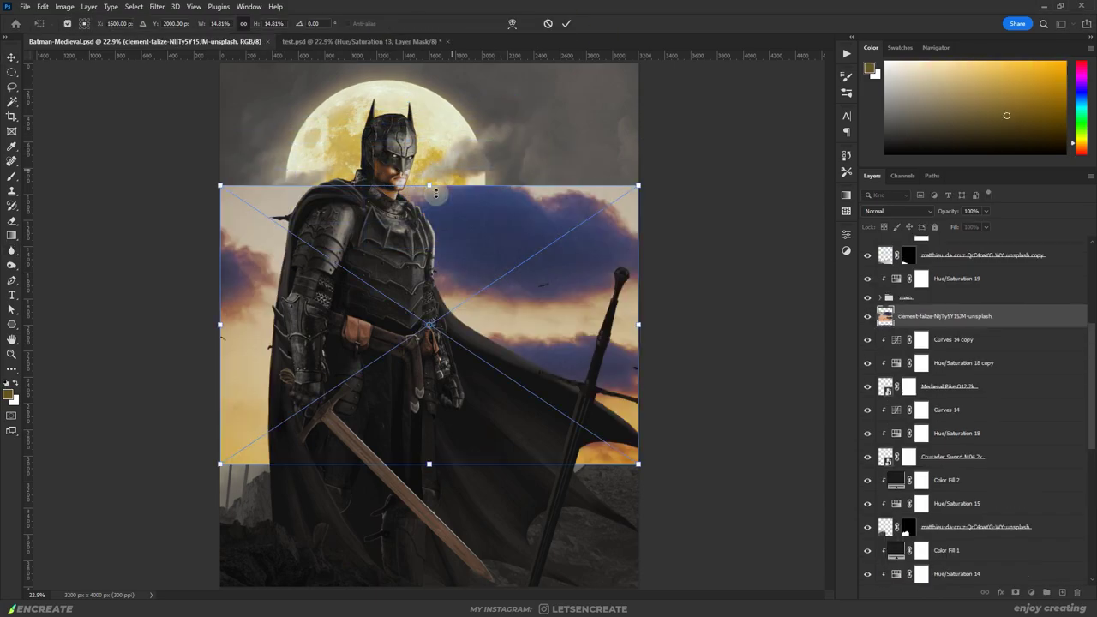
pyautogui.moveTo(435, 193); pyautogui.dragTo(436, 82)
pyautogui.press('Return')
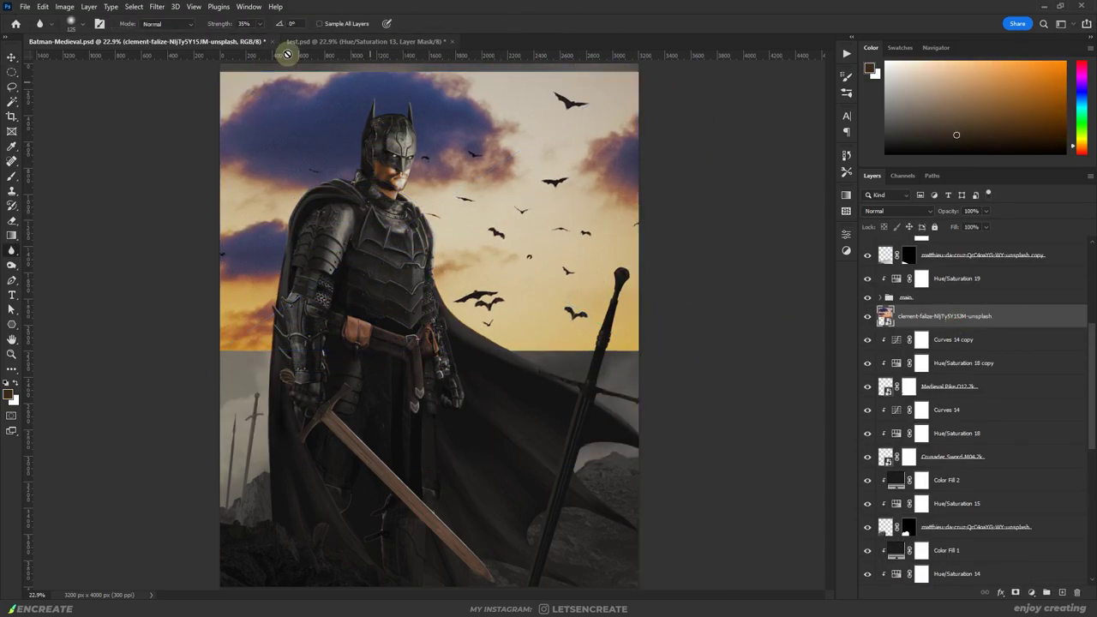
# Step: Mask the bats by sampled Color Range at fuzziness 76, boosting mask contrast with Levels
pyautogui.click(134, 6)
pyautogui.click(172, 113)
pyautogui.click(758, 122)
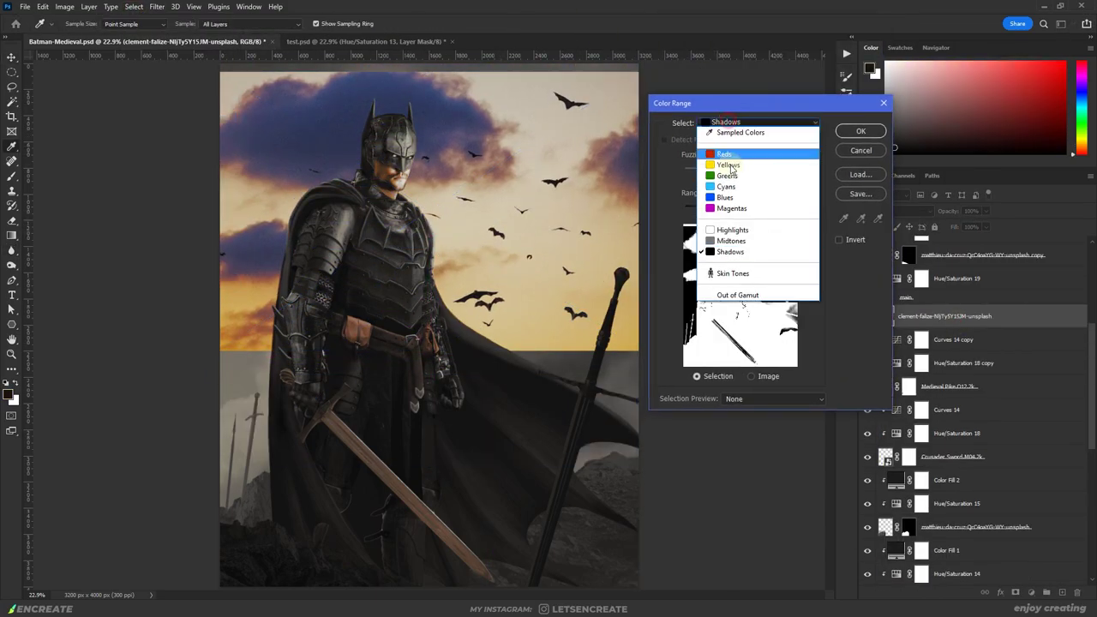
pyautogui.click(737, 127)
pyautogui.moveTo(708, 172)
pyautogui.mouseDown()
pyautogui.moveTo(727, 171)
pyautogui.moveTo(717, 171)
pyautogui.mouseUp()
pyautogui.click(860, 130)
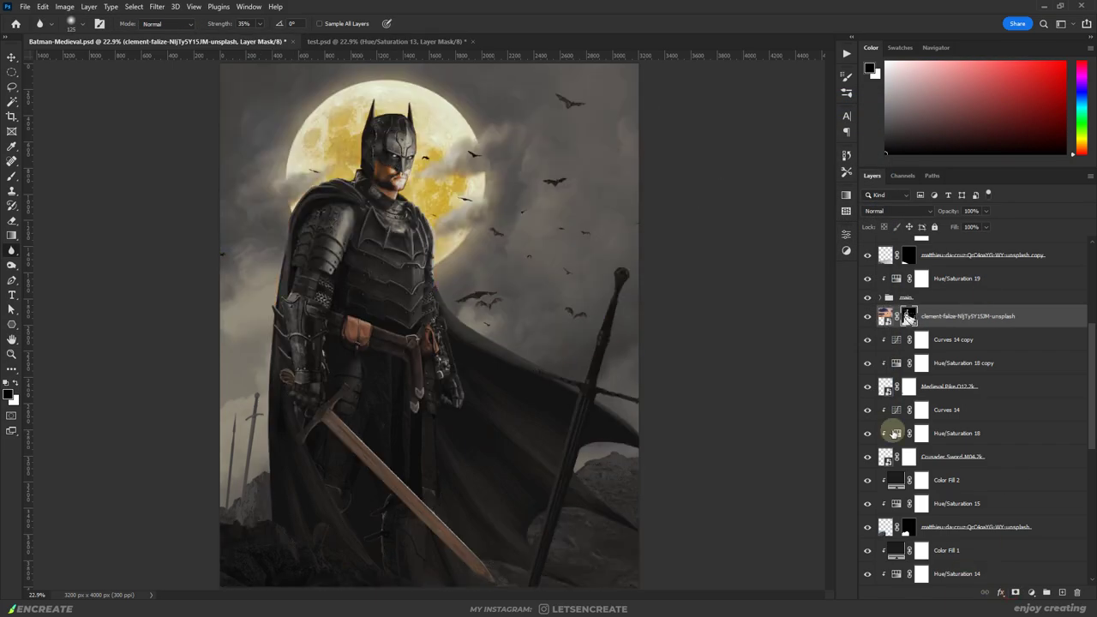
pyautogui.hotkey('ctrl', 'l')
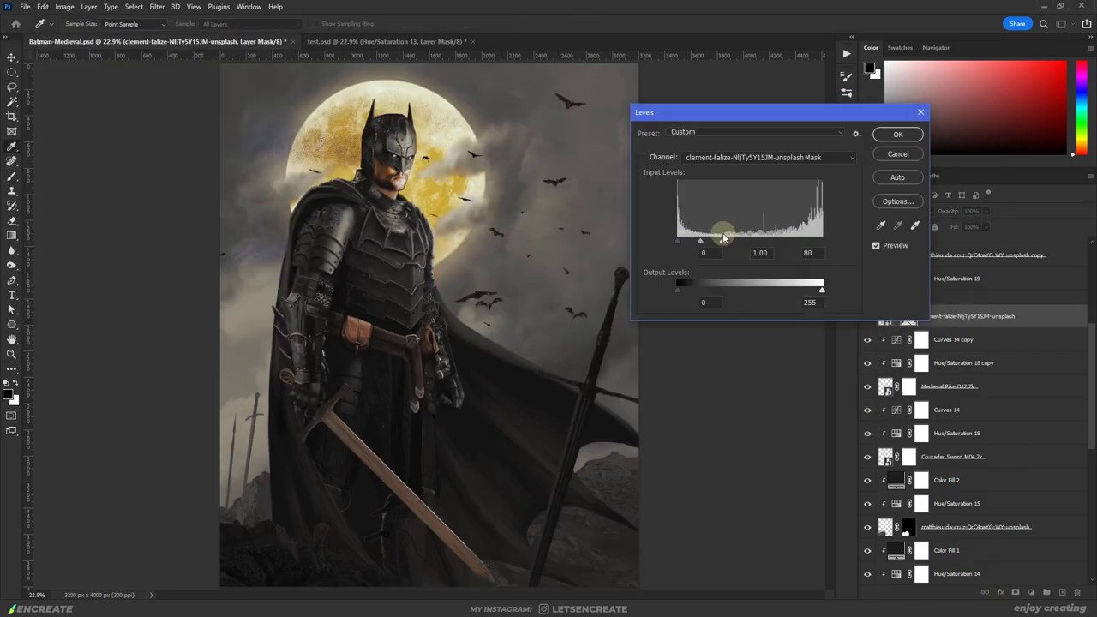
pyautogui.moveTo(724, 246); pyautogui.dragTo(698, 247)
pyautogui.press('Return')
# Step: Clean grey patches from the sky mask, reposition a bat, and paint smoke along the bottom
pyautogui.press('b')
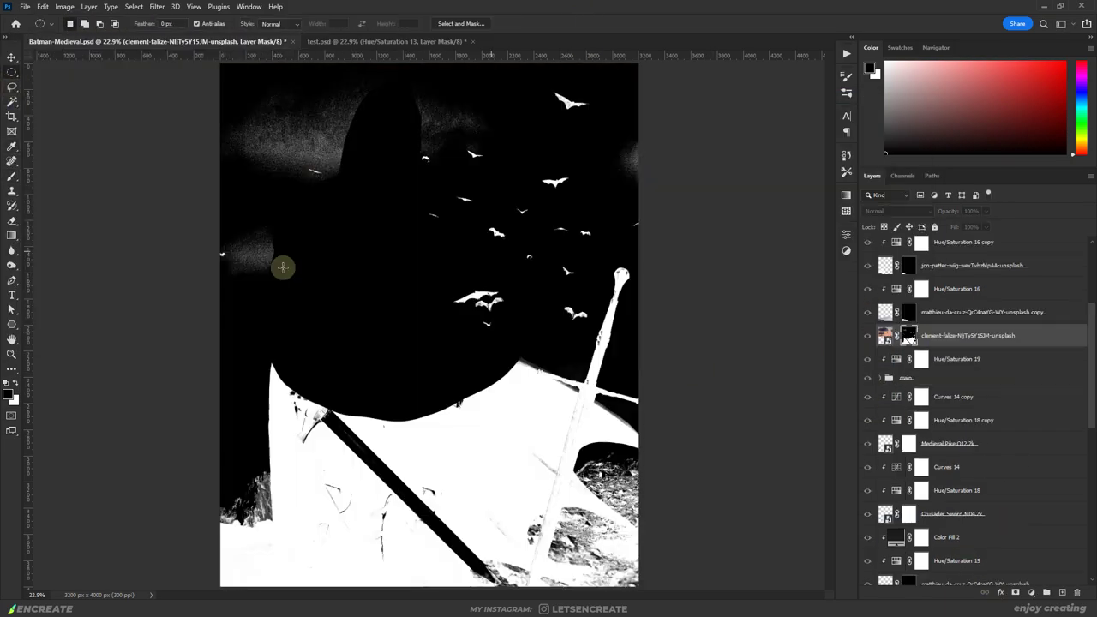
pyautogui.moveTo(282, 265)
pyautogui.mouseDown()
pyautogui.moveTo(235, 218)
pyautogui.moveTo(343, 167)
pyautogui.moveTo(632, 209)
pyautogui.mouseUp()
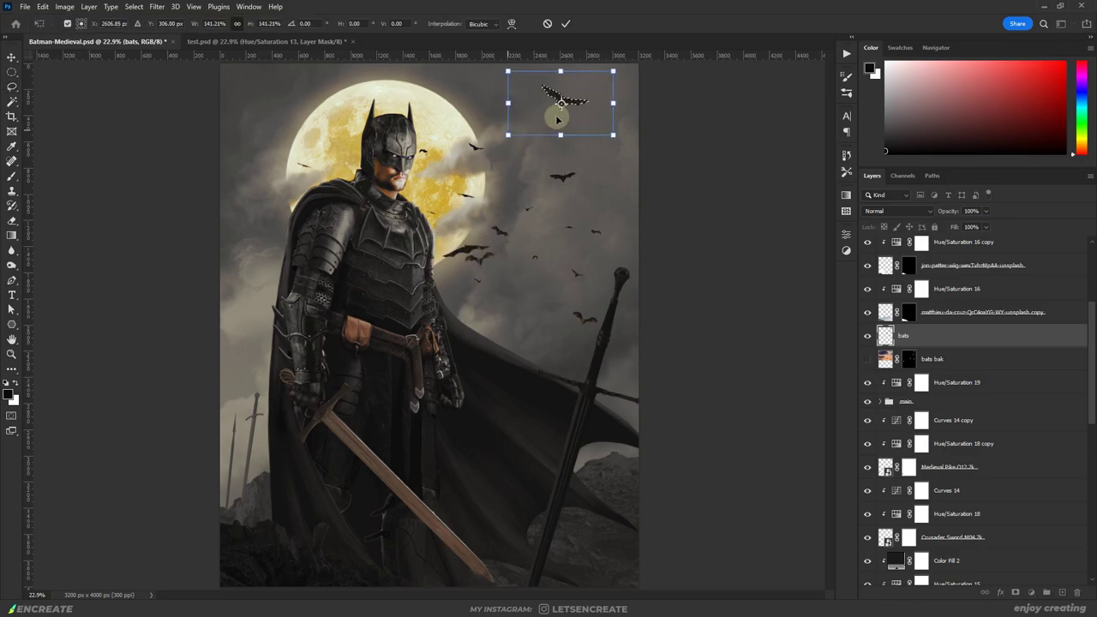
pyautogui.moveTo(532, 247)
pyautogui.mouseDown()
pyautogui.moveTo(575, 266)
pyautogui.moveTo(283, 206)
pyautogui.mouseUp()
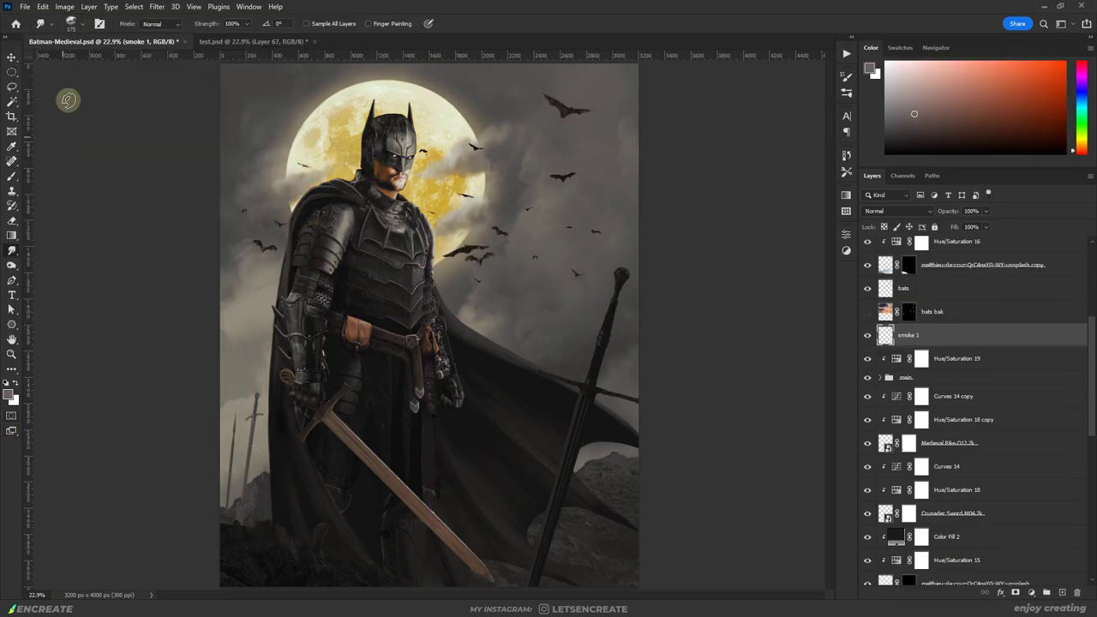
pyautogui.press('b')
pyautogui.moveTo(230, 531)
pyautogui.mouseDown()
pyautogui.moveTo(315, 505)
pyautogui.moveTo(310, 515)
pyautogui.moveTo(356, 549)
pyautogui.moveTo(407, 530)
pyautogui.moveTo(526, 526)
pyautogui.moveTo(617, 476)
pyautogui.mouseUp()
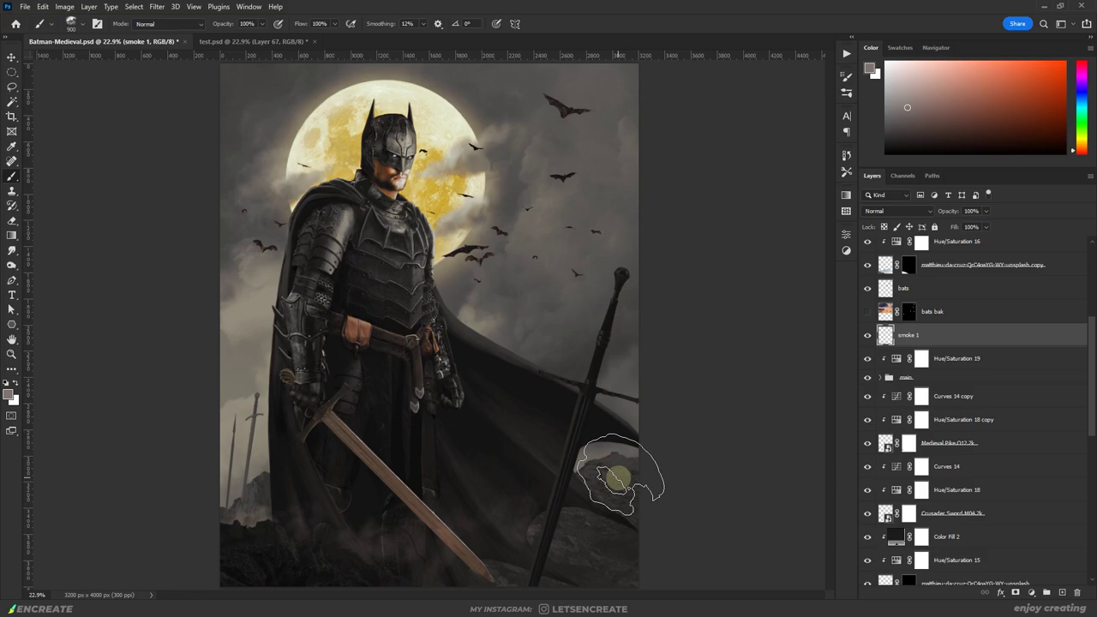
pyautogui.click(846, 92)
pyautogui.click(950, 105)
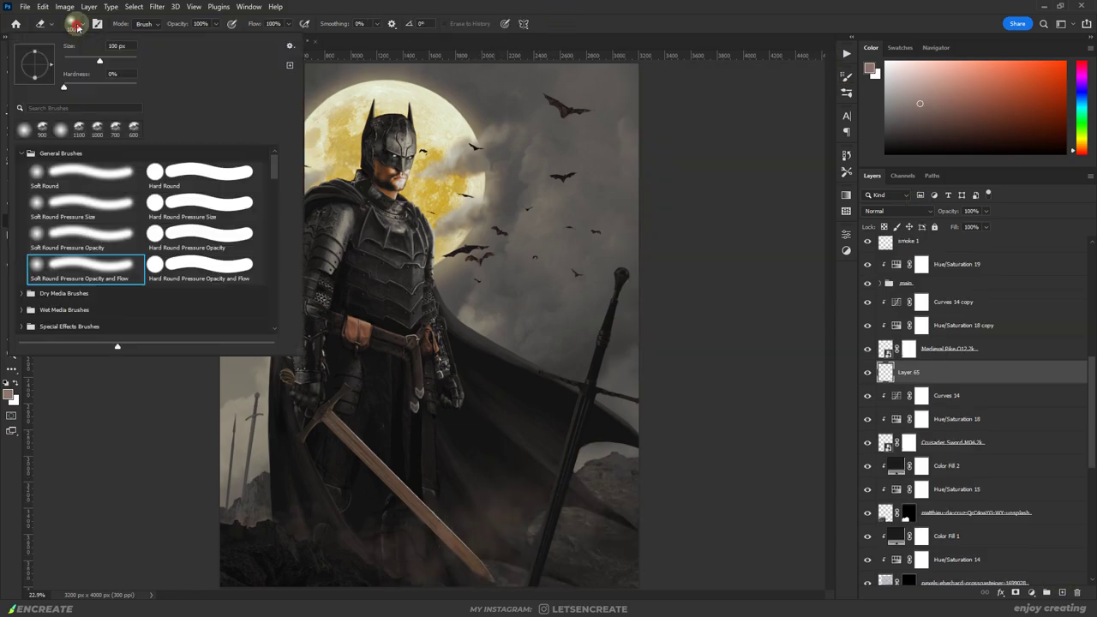
# Step: Paint more ground smoke with the 900 smoke brush preset at size 70
pyautogui.doubleClick(86, 270)
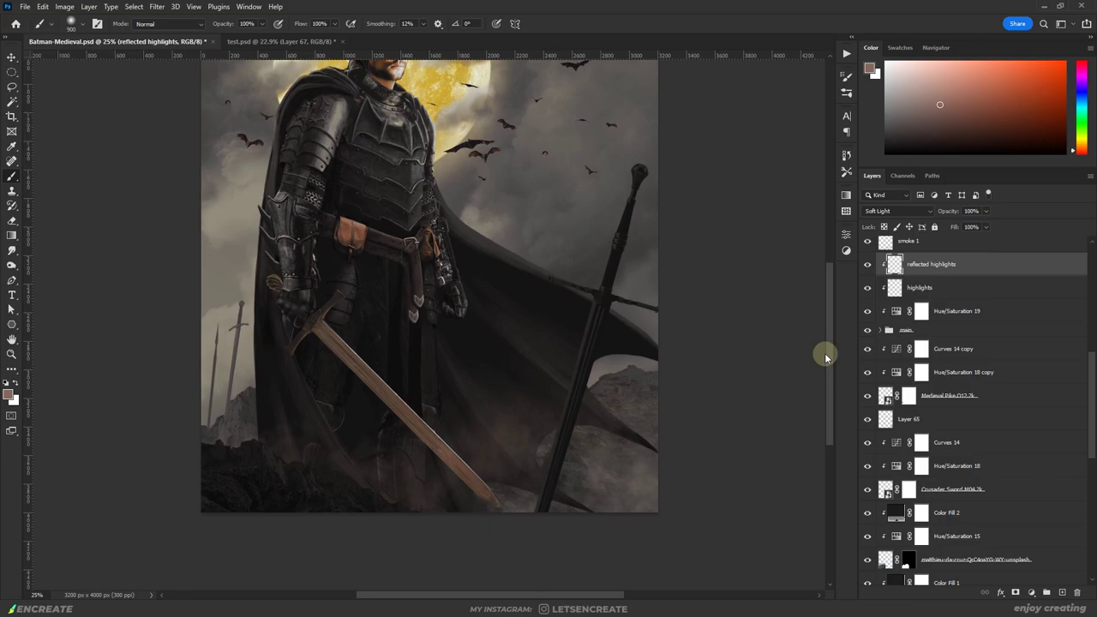
pyautogui.rightClick(277, 184)
pyautogui.press('Return')
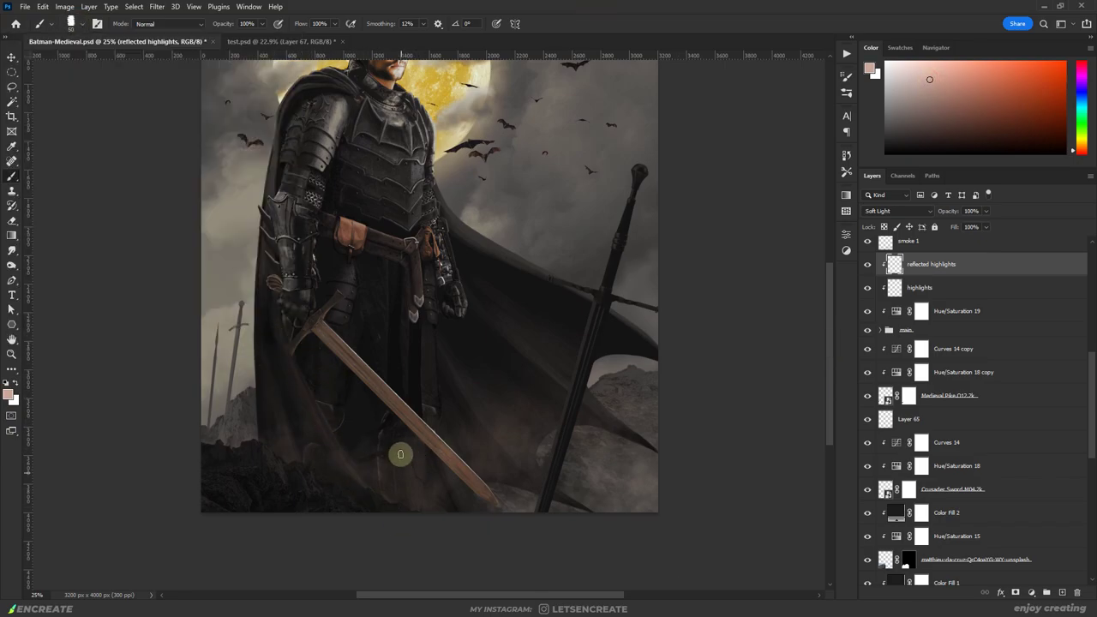
pyautogui.scroll(1, 419, 477)
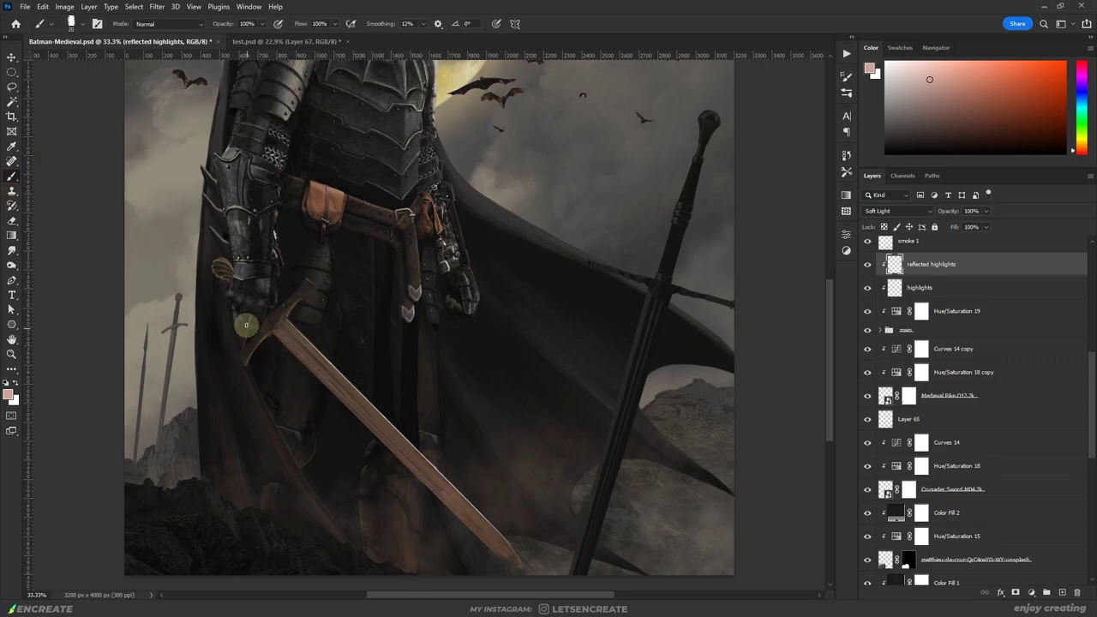
pyautogui.scroll(-1, 530, 355)
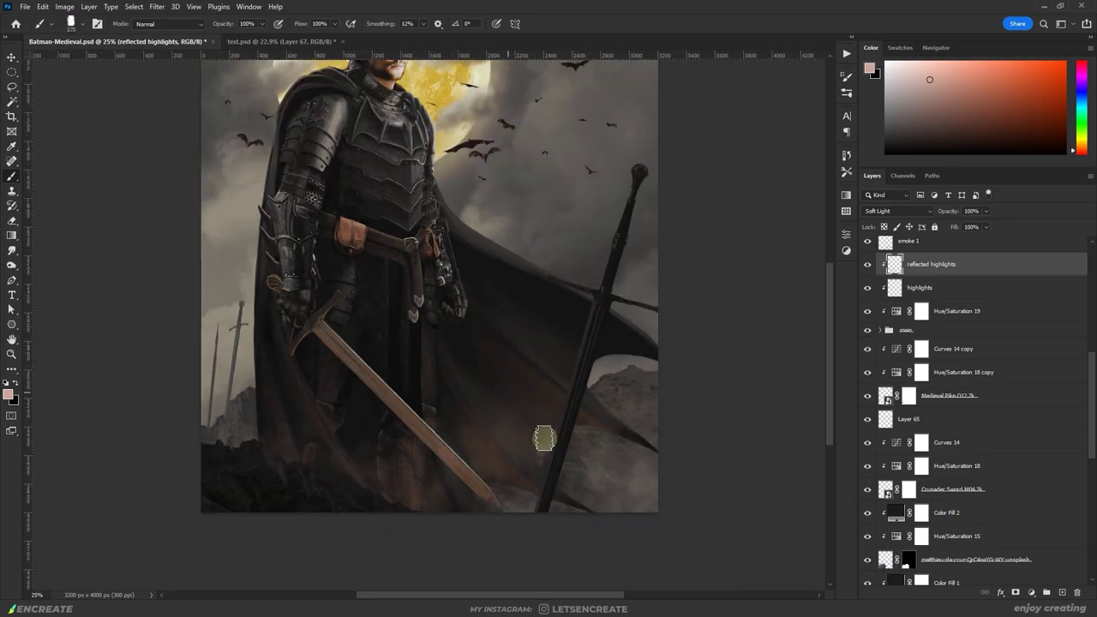
# Step: Smudge the smoke, then prepare black paint on the cape bottom group mask
pyautogui.press('r')
pyautogui.scroll(2, 293, 503)
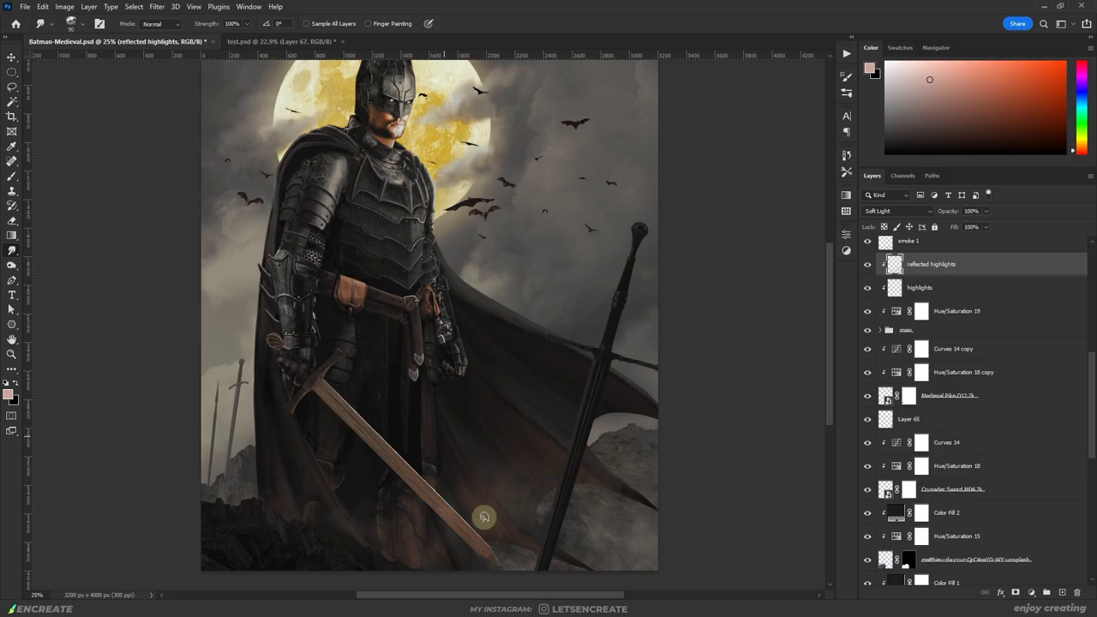
pyautogui.press('b')
pyautogui.keyDown('ctrl'); pyautogui.click(449, 549); pyautogui.keyUp('ctrl')
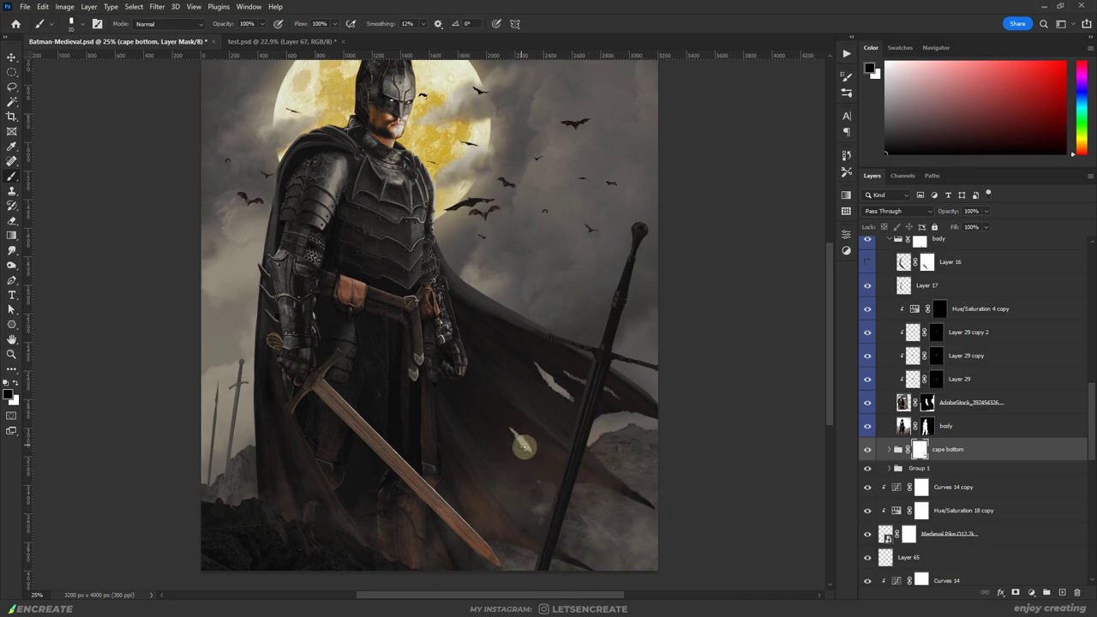
pyautogui.press('x')
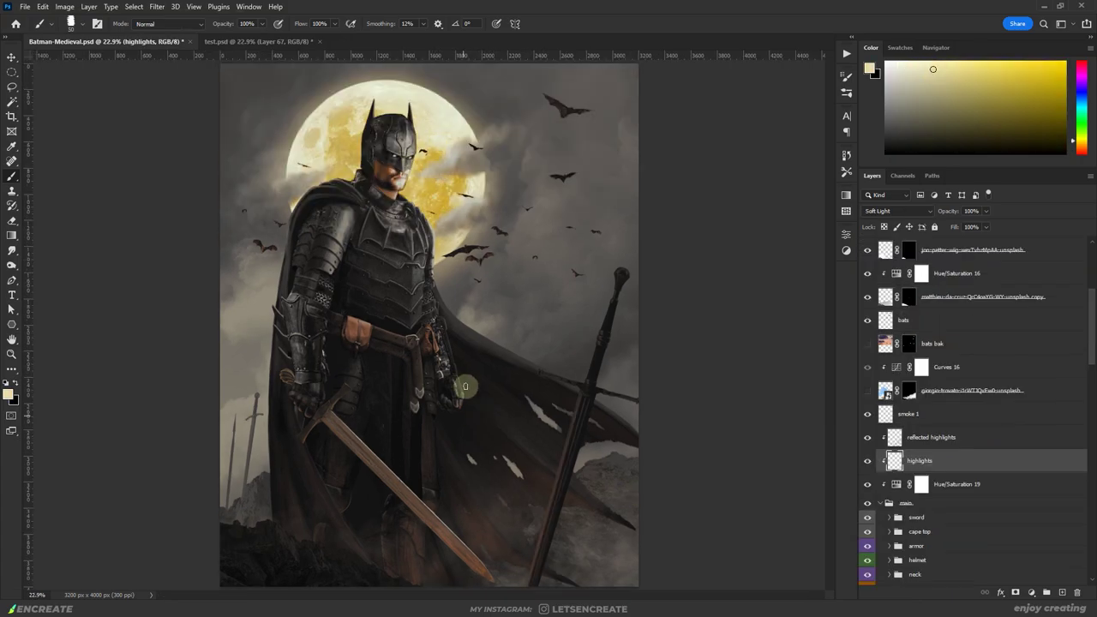
# Step: Fit the whole document in view and select Layer 67
pyautogui.scroll(2, 434, 253)
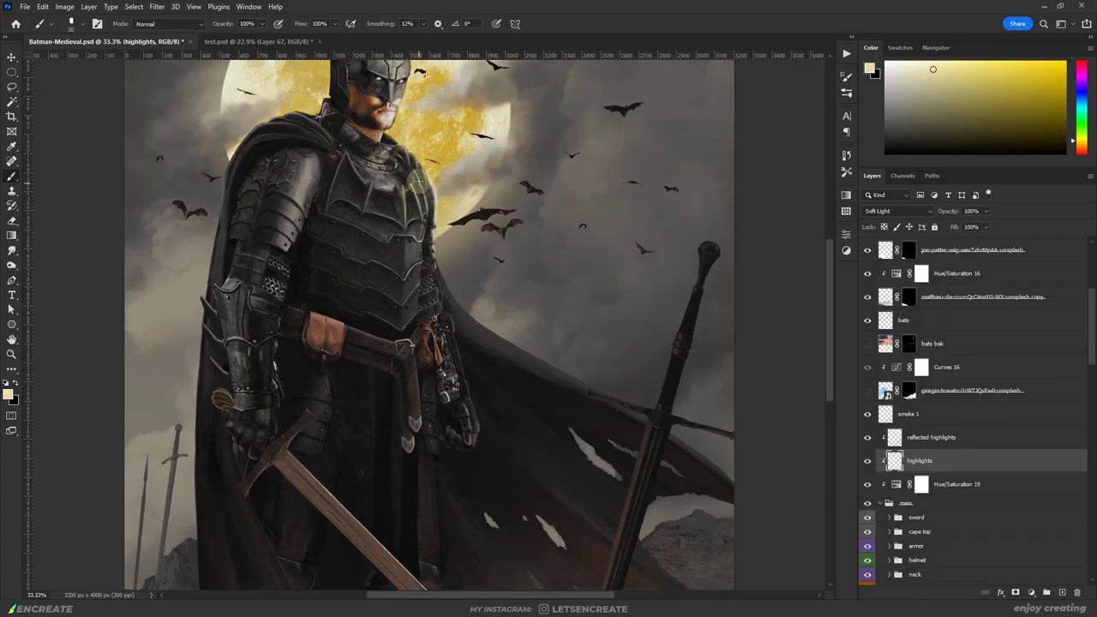
pyautogui.scroll(3, 416, 181)
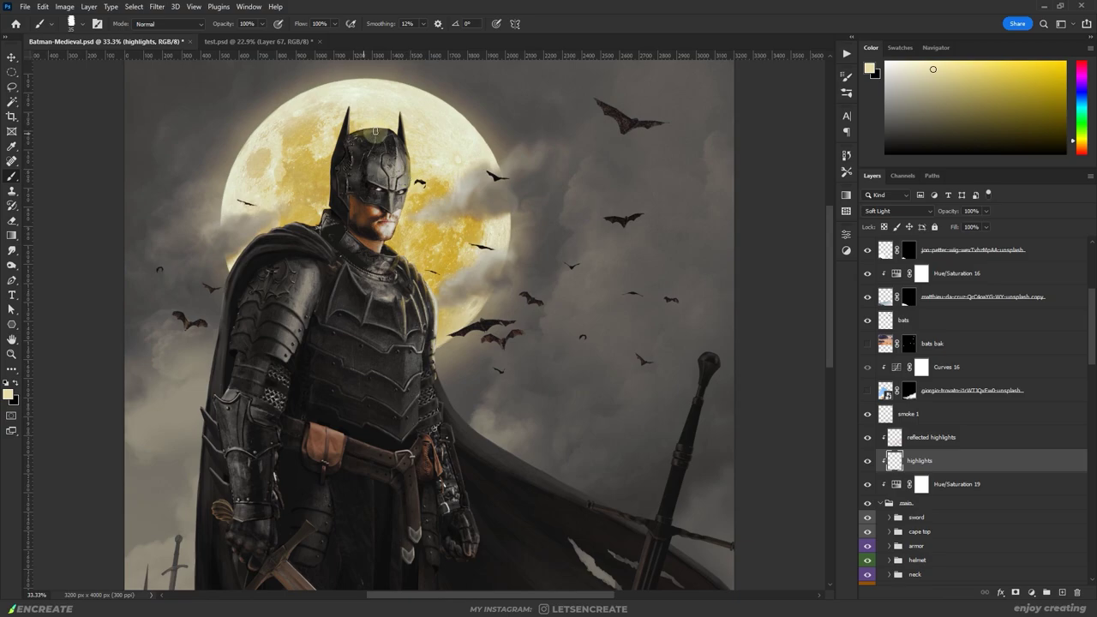
pyautogui.hotkey('ctrl', '0')
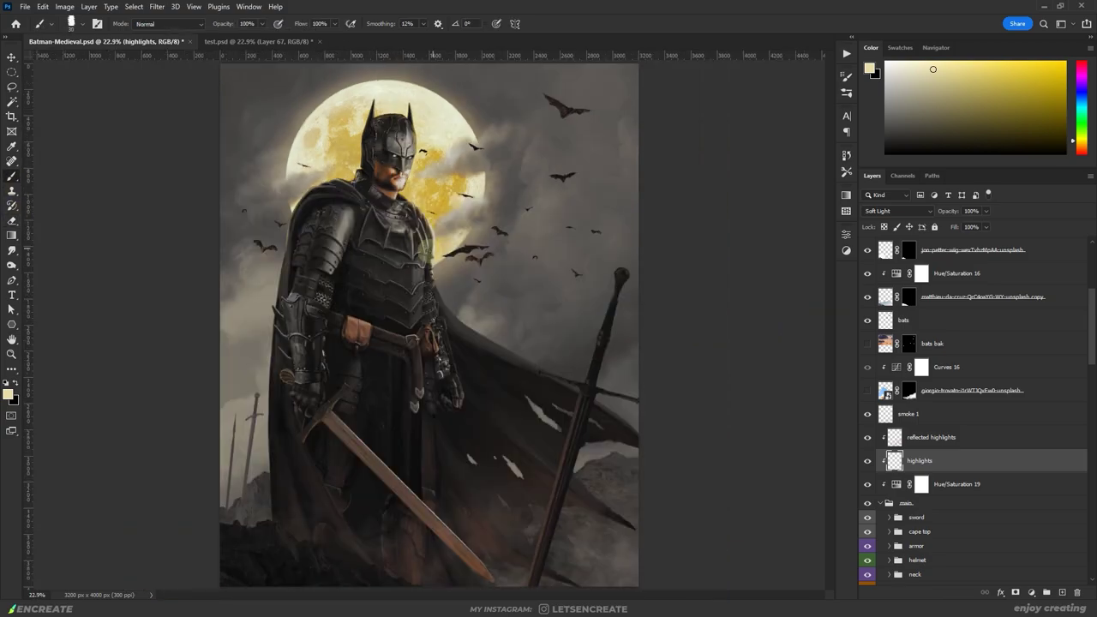
pyautogui.scroll(2, 433, 306)
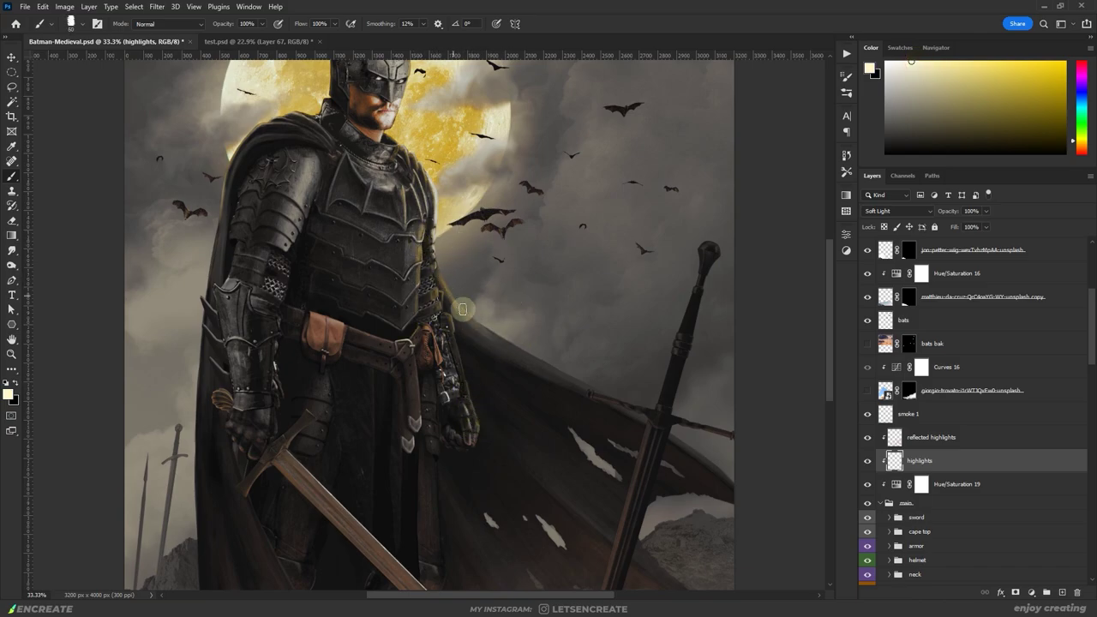
pyautogui.hotkey('ctrl', '0')
pyautogui.keyDown('ctrl'); pyautogui.click(616, 269); pyautogui.keyUp('ctrl')
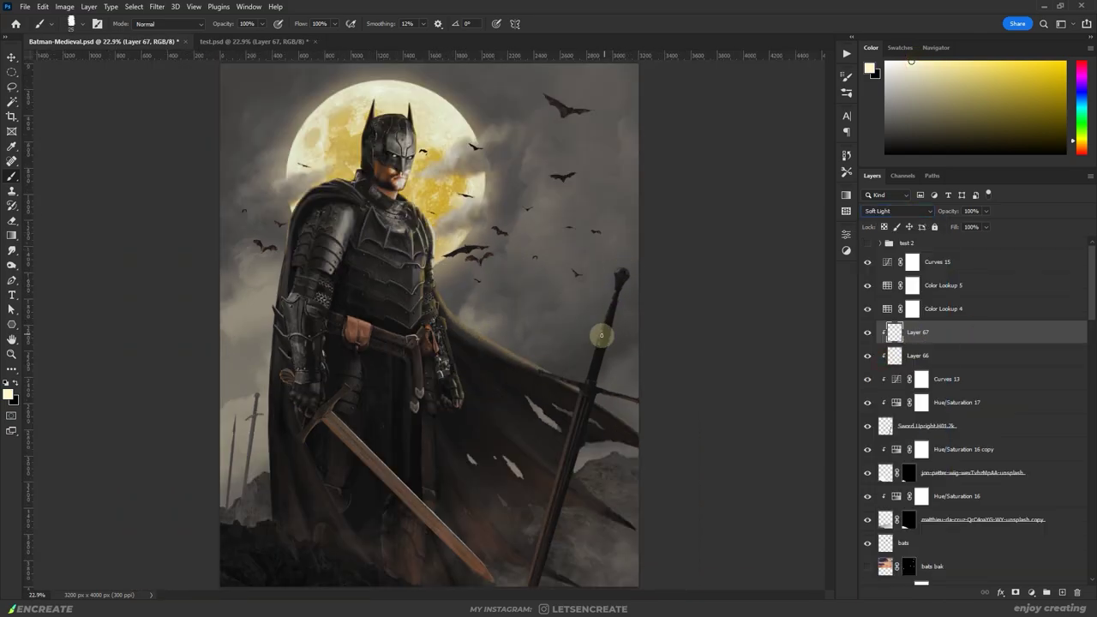
# Step: Create a new layer named 'bloom' and pick a warm light colour with a 600 brush
pyautogui.hotkey('ctrl', 'shift', 'alt', 'n')
pyautogui.doubleClick(908, 331)
pyautogui.write('bloom')
pyautogui.press('Return')
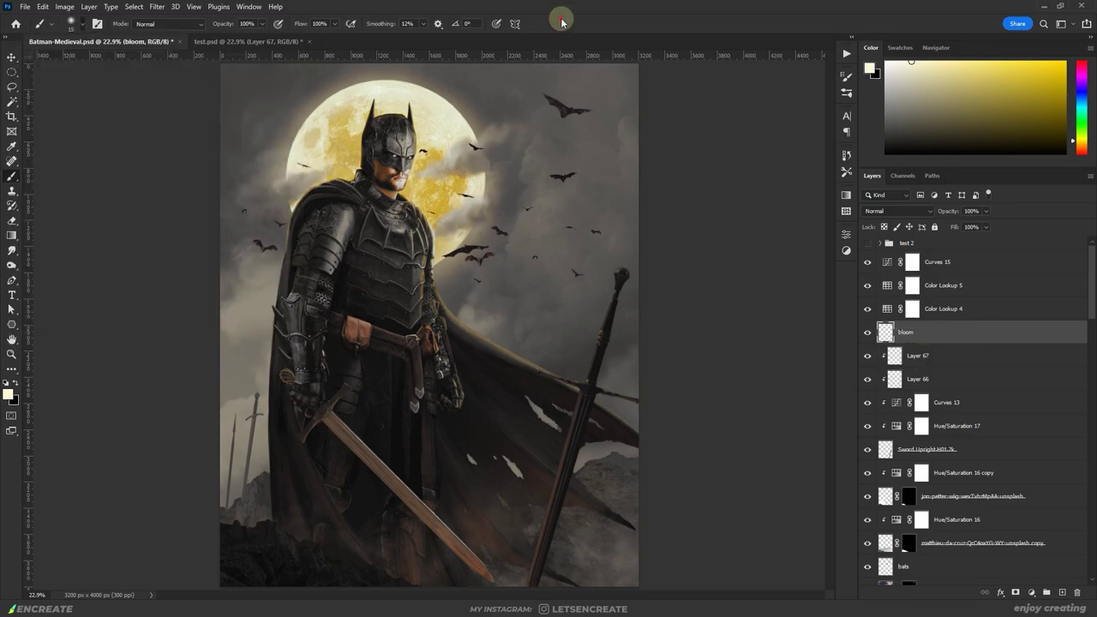
pyautogui.keyDown('alt'); pyautogui.click(337, 176); pyautogui.keyUp('alt')
pyautogui.press('[')
pyautogui.press('[')
pyautogui.press('[')
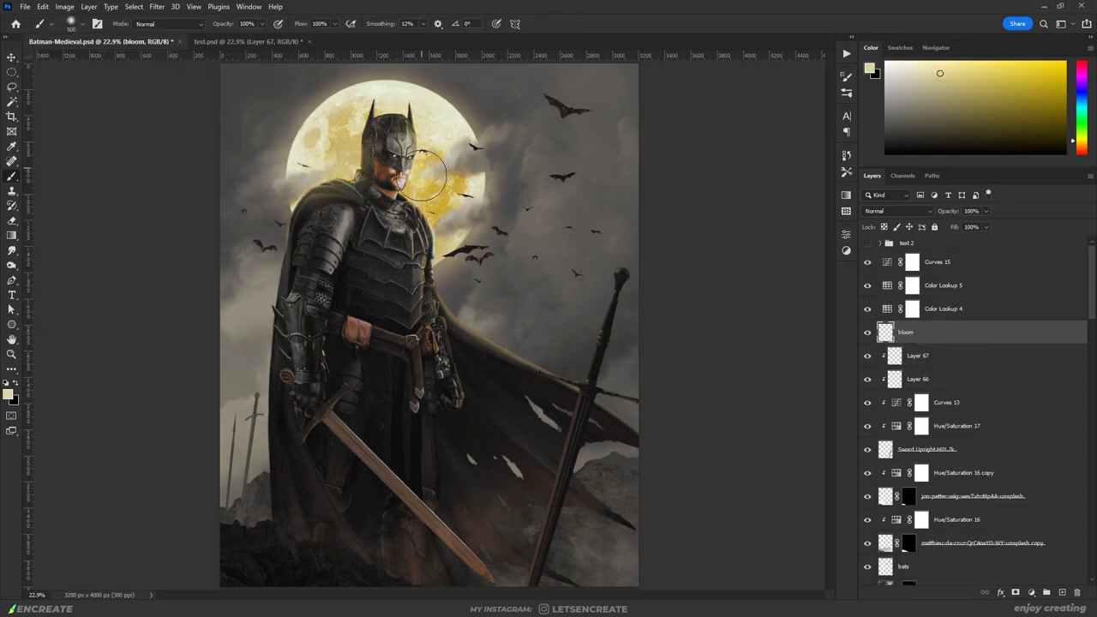
pyautogui.press(']')
pyautogui.press(']')
pyautogui.press(']')
pyautogui.press(']')
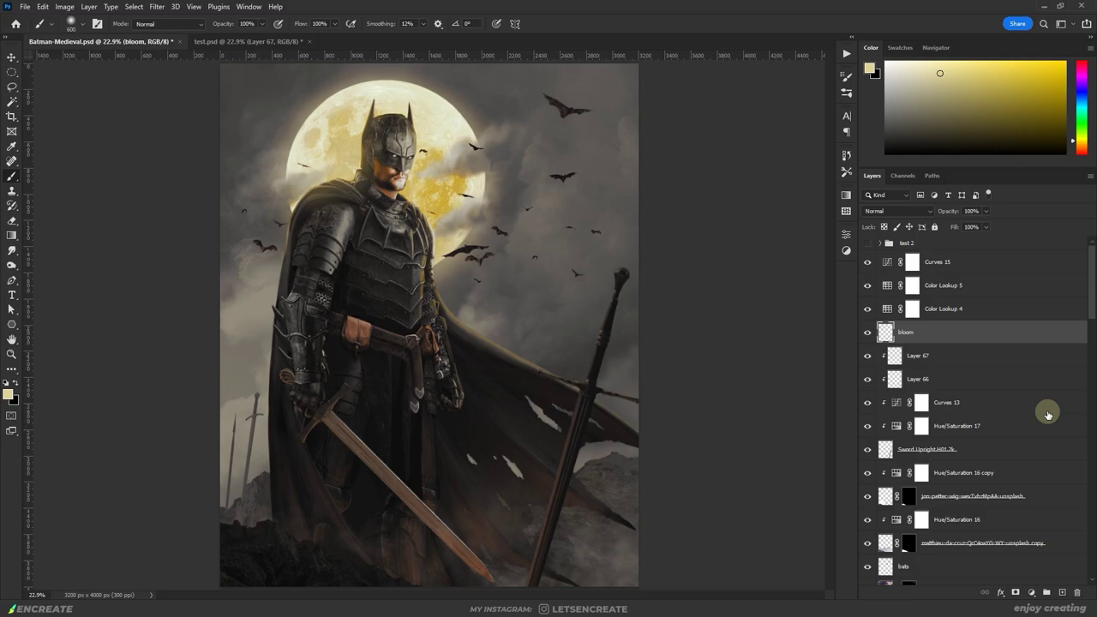
# Step: Add a Soft Light layer named 'shadow contrast' with default black and white colours
pyautogui.hotkey('ctrl', 'shift', 'alt', 'n')
pyautogui.click(898, 211)
pyautogui.click(900, 369)
pyautogui.doubleClick(911, 332)
pyautogui.write('shadow contrast')
pyautogui.press('Return')
pyautogui.press('d')
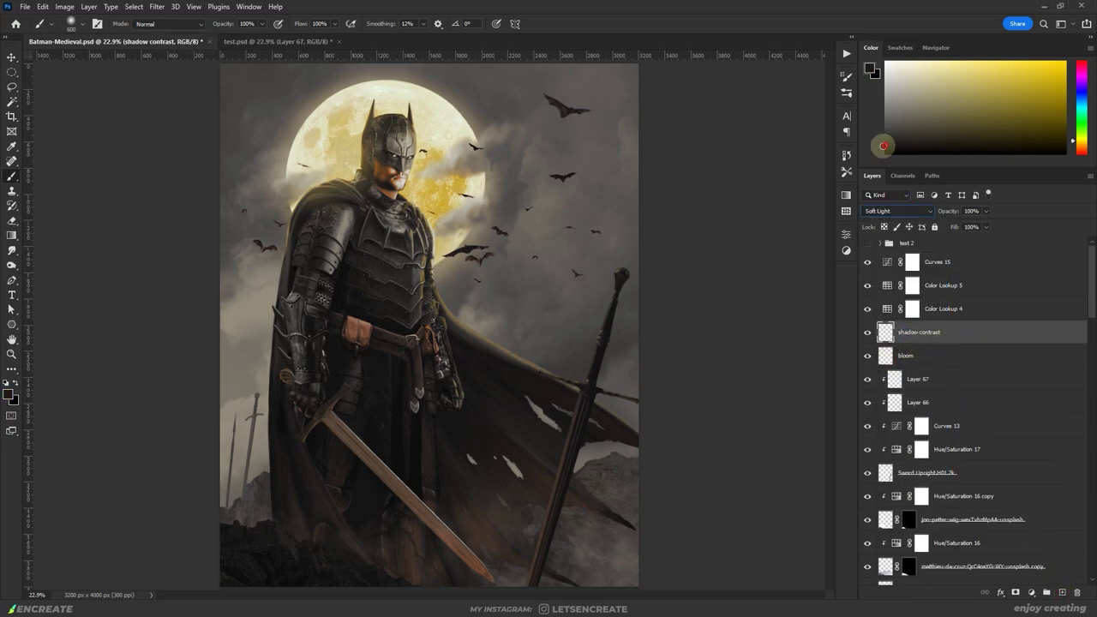
pyautogui.press('[')
pyautogui.press('[')
pyautogui.press('[')
pyautogui.press('[')
pyautogui.press('[')
pyautogui.press('[')
pyautogui.press('[')
pyautogui.press('[')
pyautogui.press('[')
pyautogui.press('[')
pyautogui.press('[')
pyautogui.press('[')
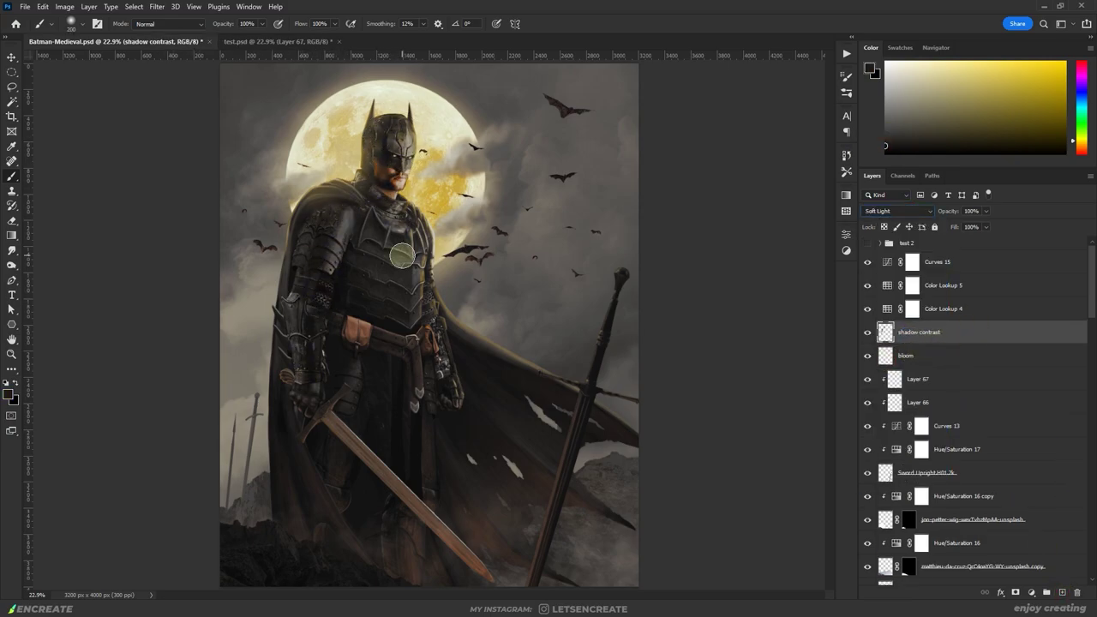
# Step: Set the bloom layer to Soft Light and duplicate it
pyautogui.keyDown('shift'); pyautogui.click(943, 349); pyautogui.keyUp('shift')
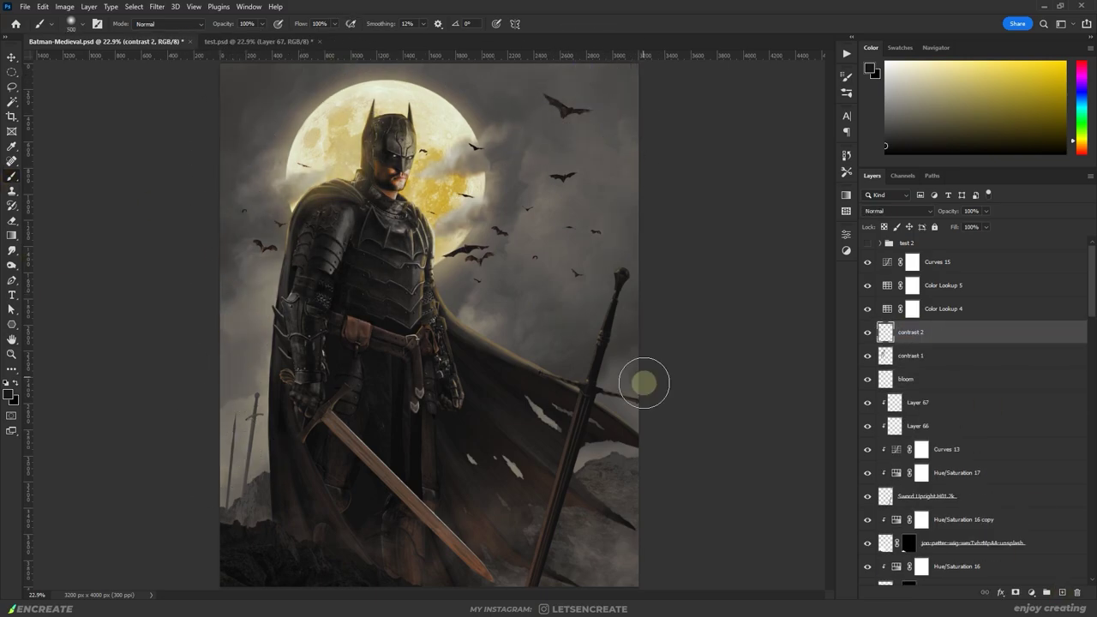
pyautogui.click(929, 375)
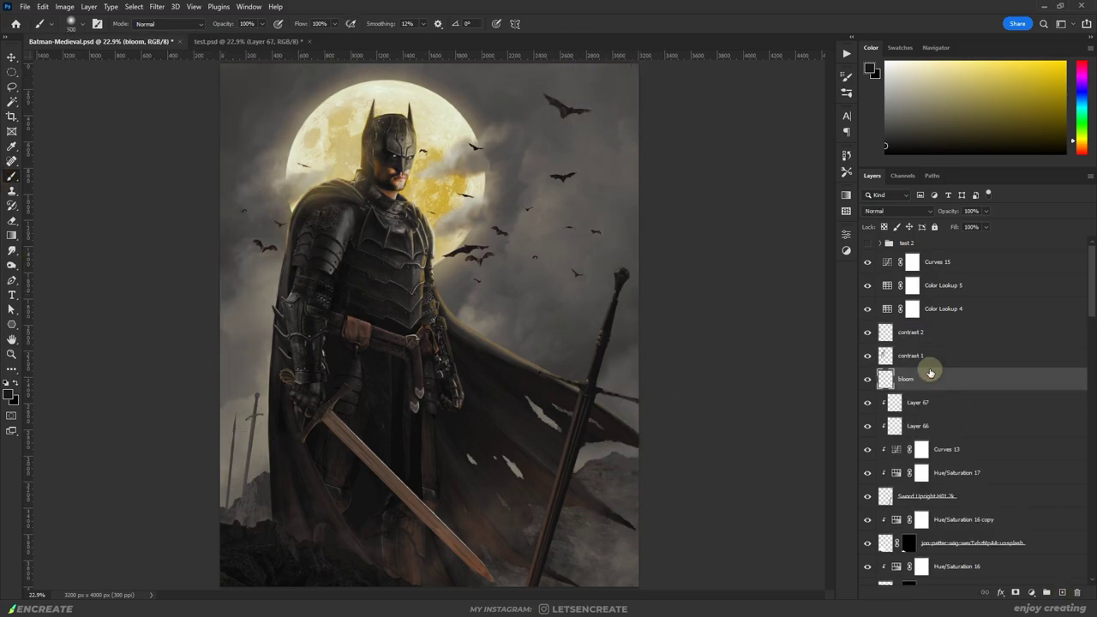
pyautogui.hotkey('shift', 'alt', 'f')
pyautogui.click(911, 377)
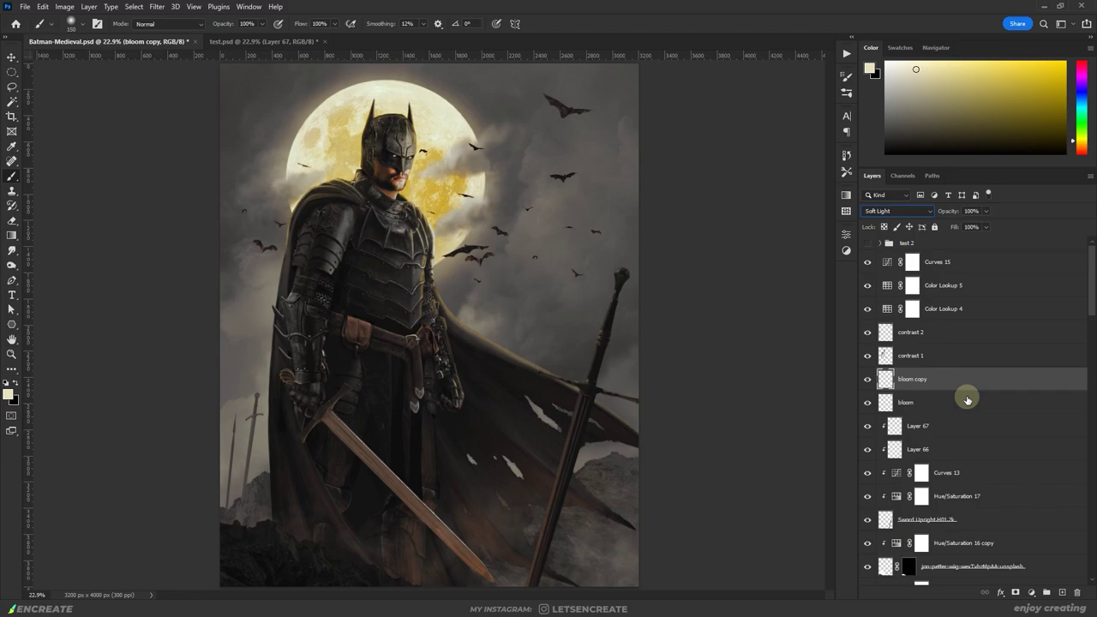
pyautogui.scroll(-1, 966, 392)
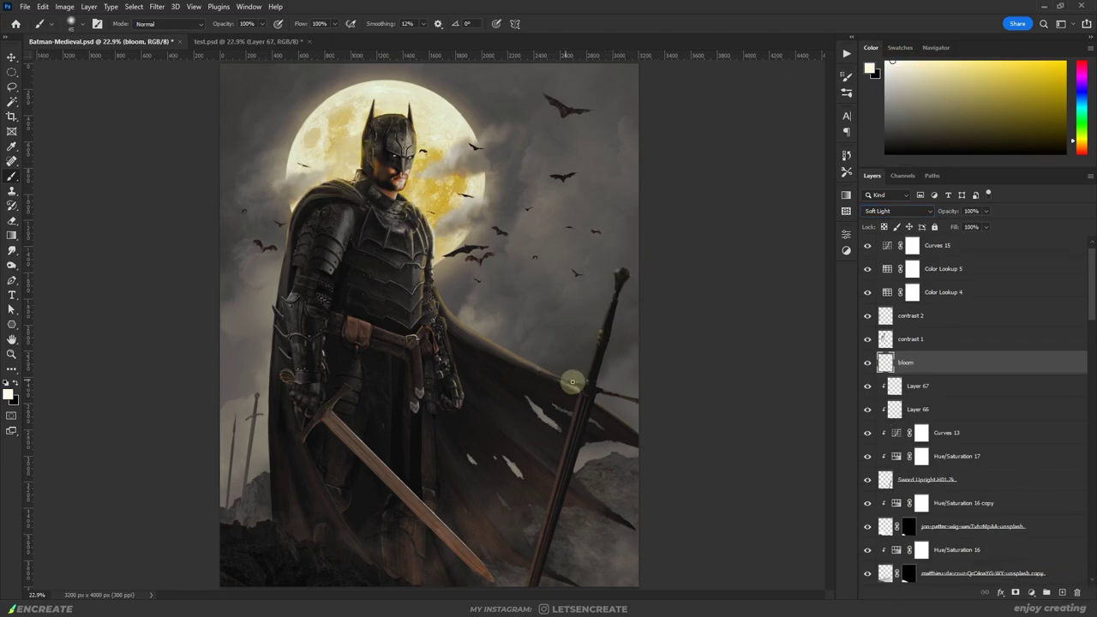
pyautogui.hotkey('ctrl', 'j')
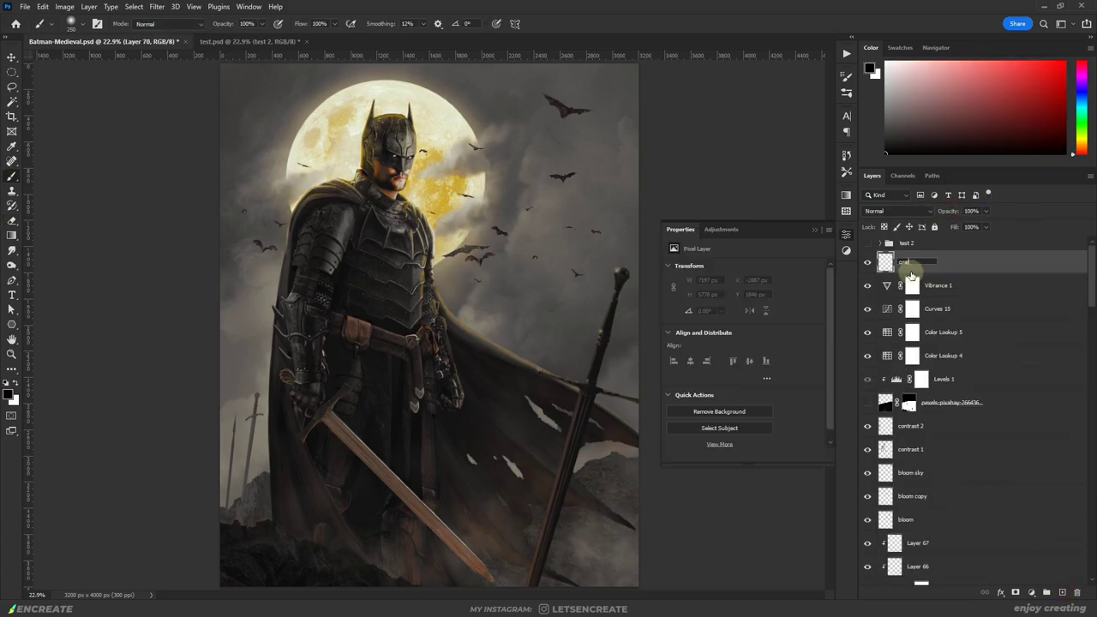
# Step: Name the new layer 'grain' and fill it with 50% Gray
pyautogui.write('n')
pyautogui.click(968, 268)
pyautogui.press('i')
pyautogui.hotkey('shift', 'BackSpace')
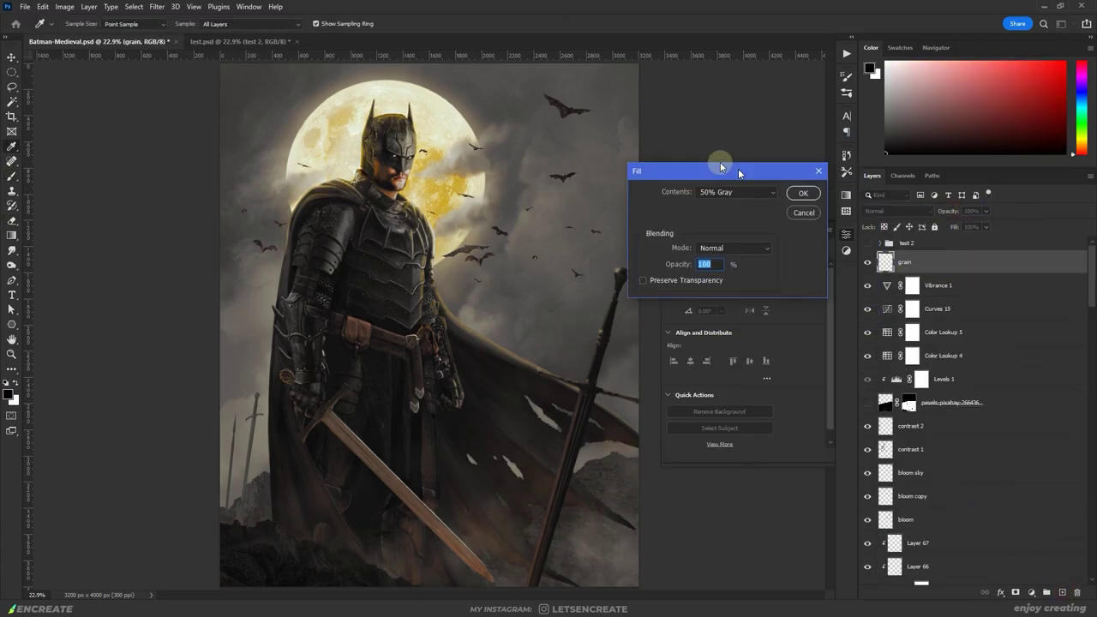
pyautogui.click(675, 150)
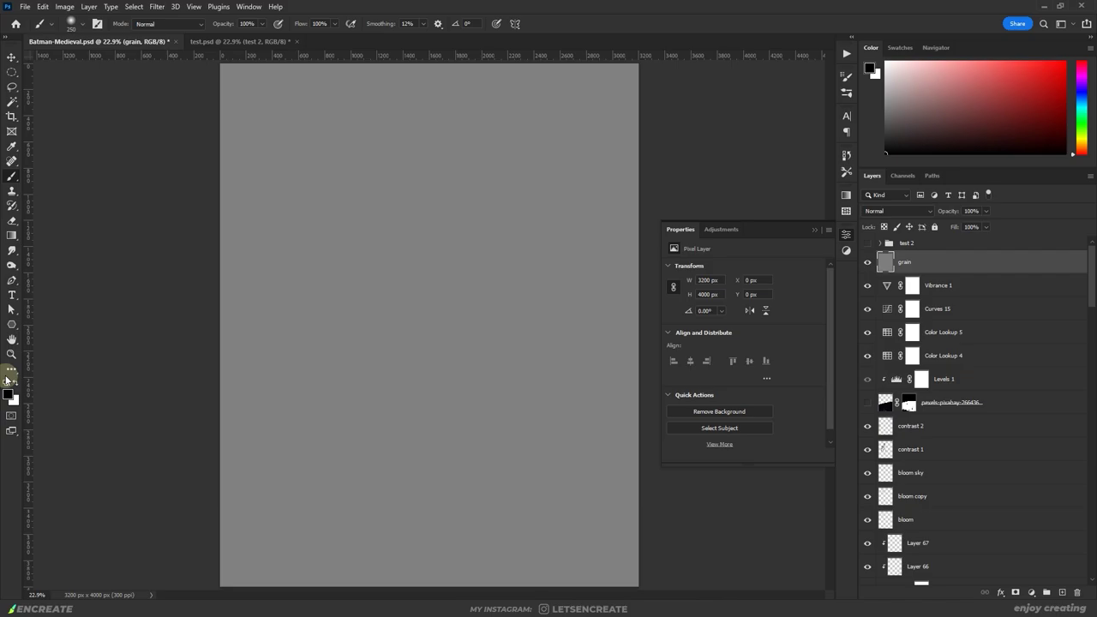
# Step: Apply Add Noise to the grain layer
pyautogui.click(157, 6)
pyautogui.moveTo(197, 183)
pyautogui.click(321, 181)
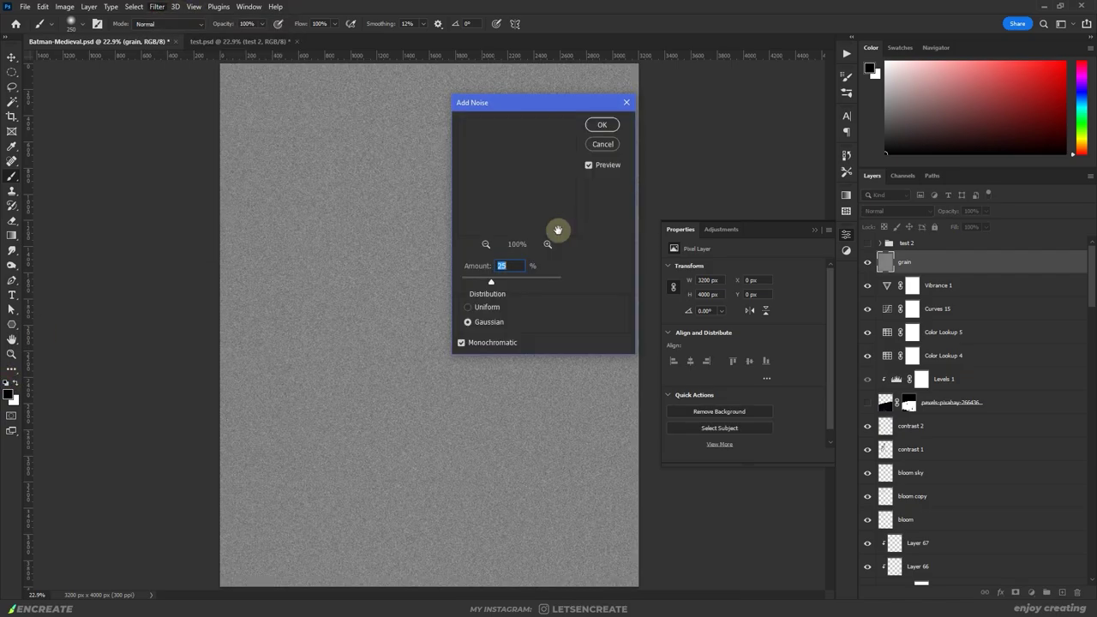
pyautogui.click(603, 123)
# Step: Blur the grain with a 0.3 Gaussian Blur and blend it in Soft Light
pyautogui.click(157, 6)
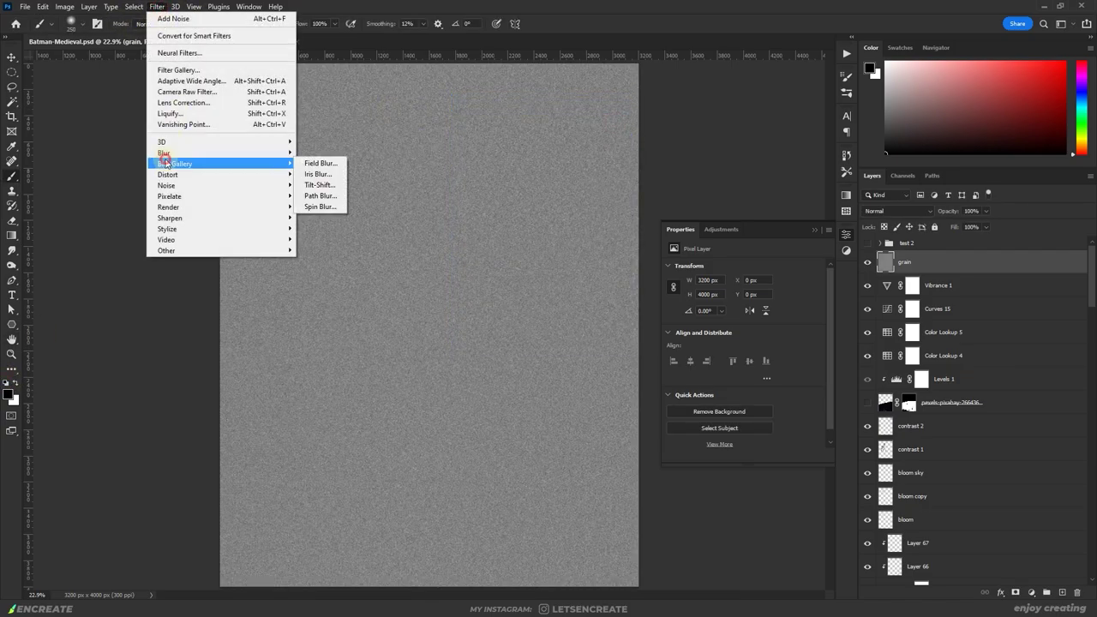
pyautogui.moveTo(197, 148)
pyautogui.click(326, 197)
pyautogui.write('0.3')
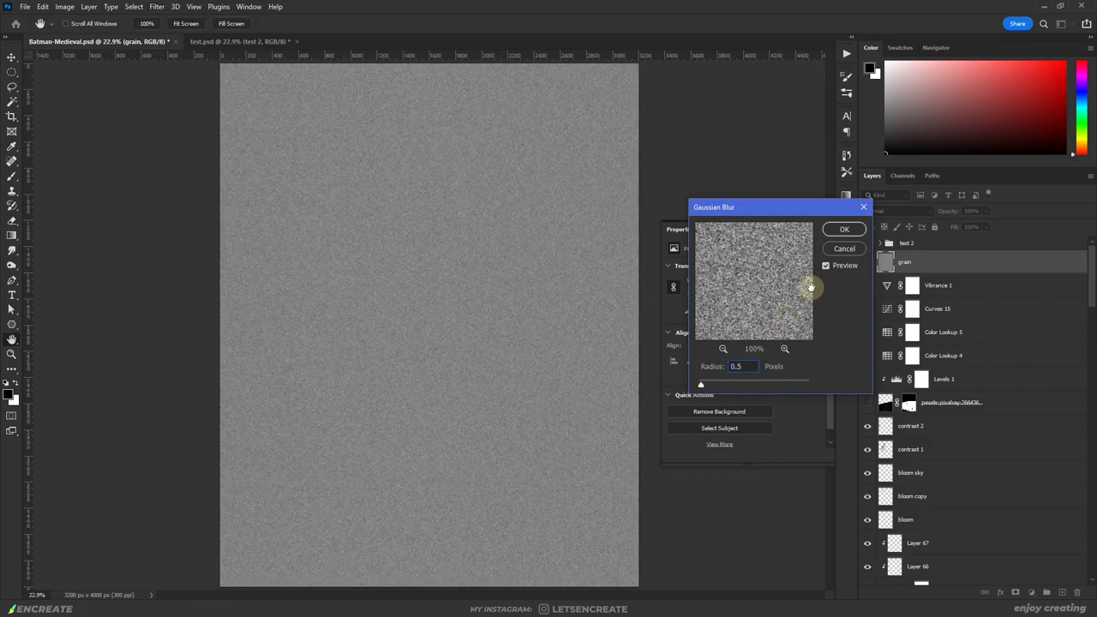
pyautogui.click(844, 229)
pyautogui.click(897, 211)
pyautogui.click(887, 357)
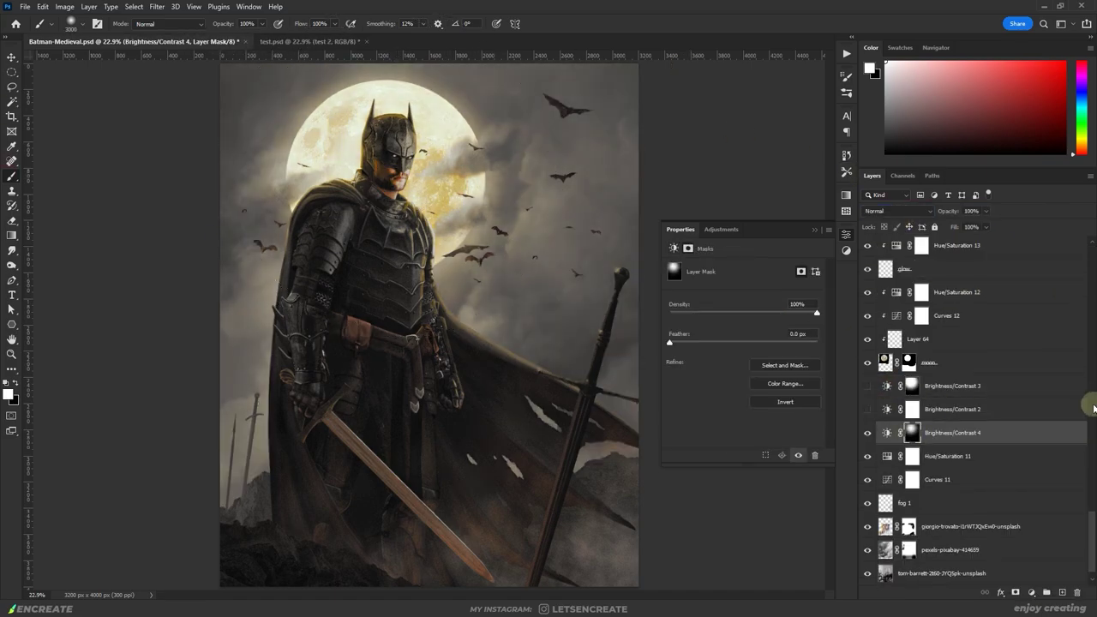
# Step: Tweak the moon's Brightness/Contrast 4 layer and resize the brush for touching up the smoke and cloud masks
pyautogui.click(774, 300)
pyautogui.press('[')
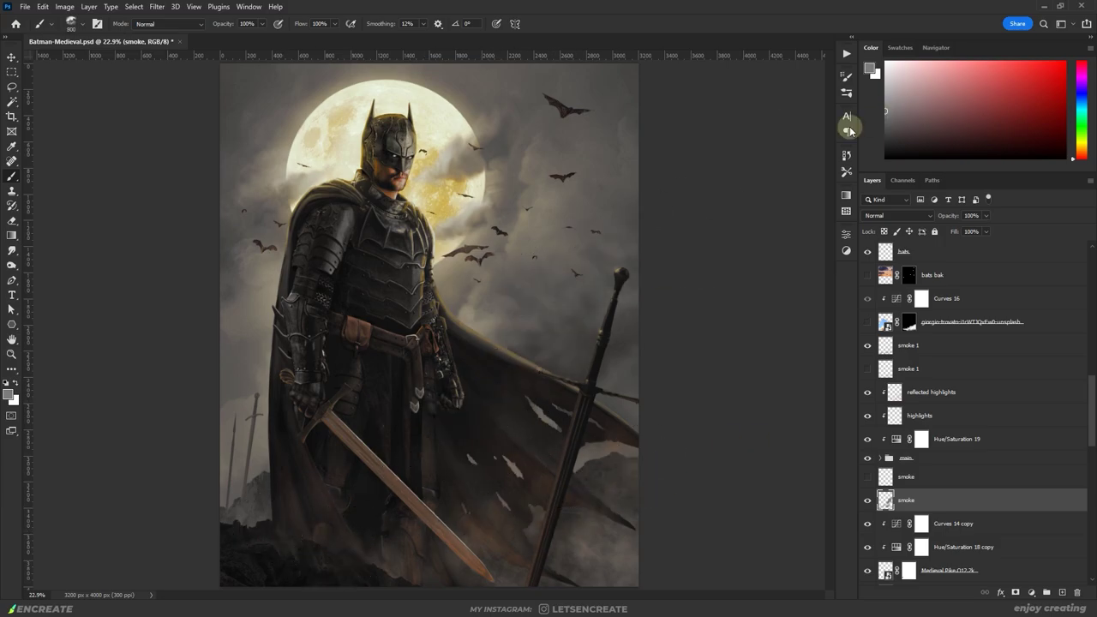
pyautogui.press('[')
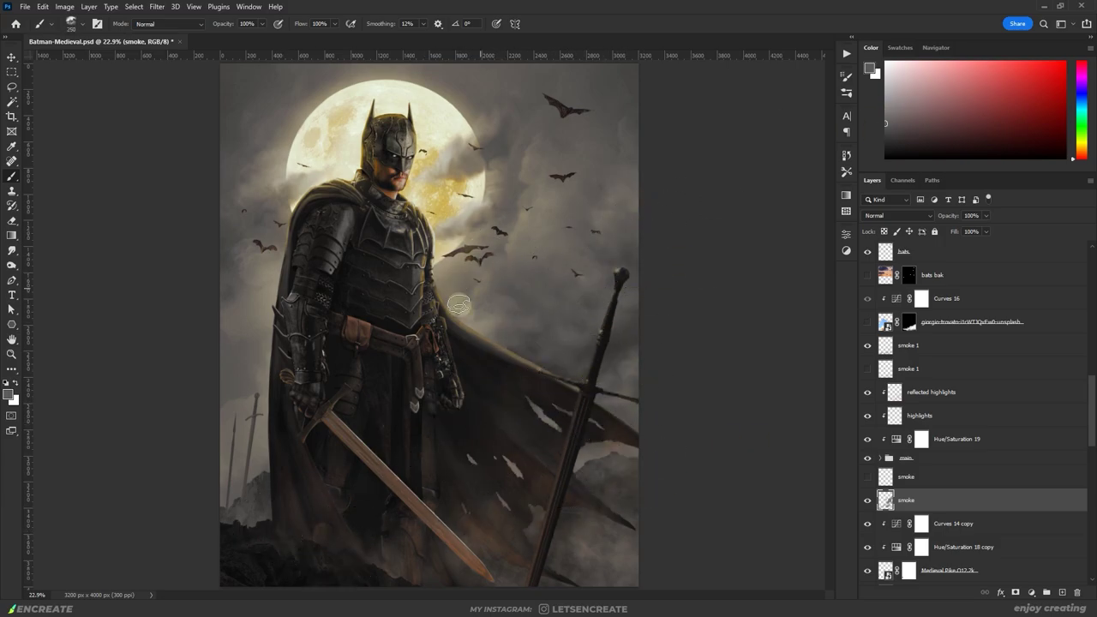
pyautogui.press(']')
pyautogui.press(']')
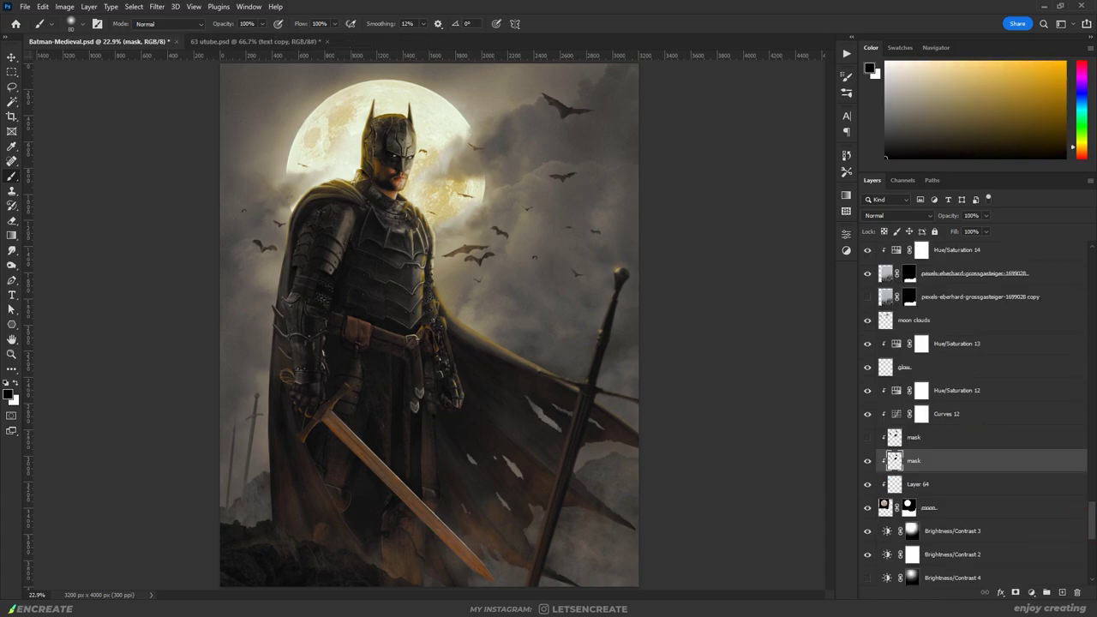
# Step: Position the Floating_Paper_Ash texture over the scene, then duplicate it and rotate the copy about 90 degrees
pyautogui.hotkey('ctrl', 't')
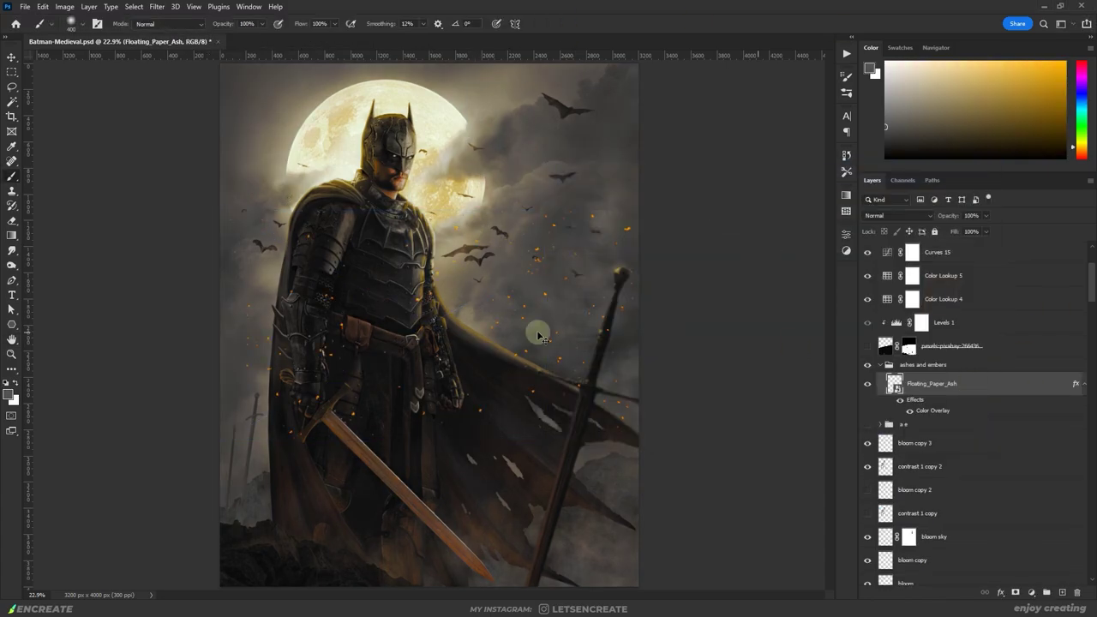
pyautogui.moveTo(534, 331); pyautogui.dragTo(380, 443)
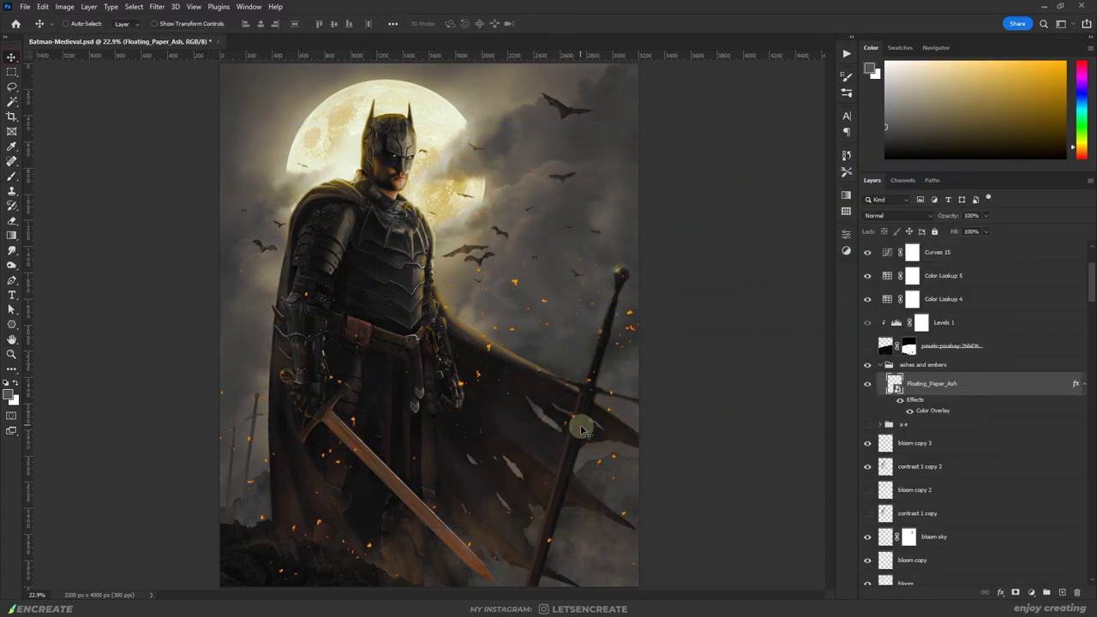
pyautogui.hotkey('ctrl', 'j')
pyautogui.hotkey('ctrl', 't')
pyautogui.moveTo(629, 254); pyautogui.dragTo(468, 305)
pyautogui.press('Return')
# Step: Mask the rotated ash copy, clip a Curves adjustment to the embers, and duplicate the layer again
pyautogui.press('b')
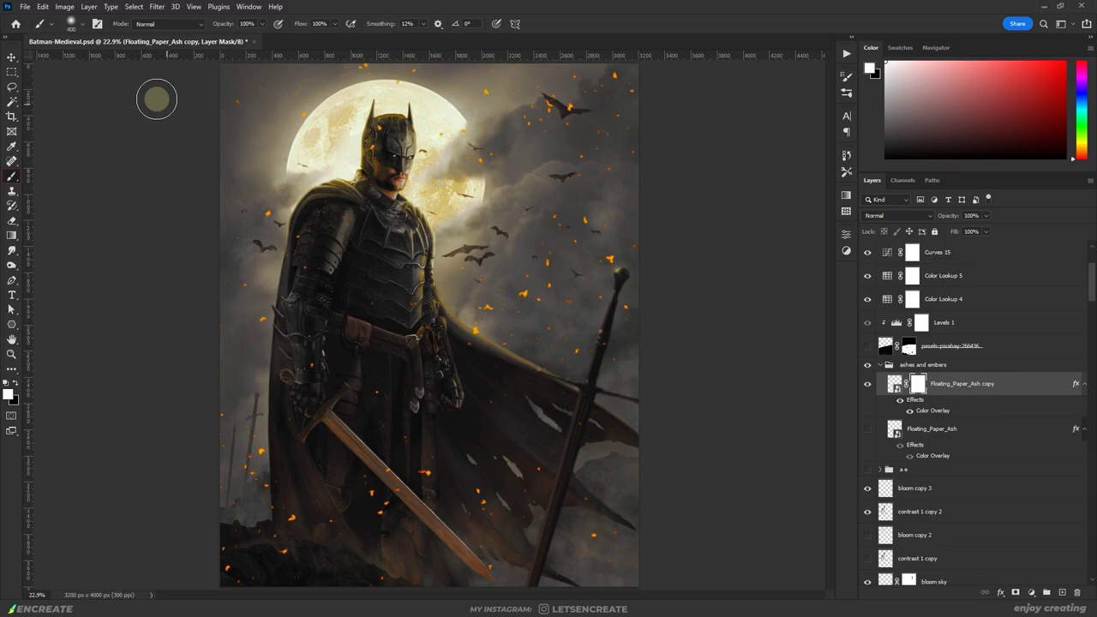
pyautogui.click(1011, 382)
pyautogui.click(1031, 592)
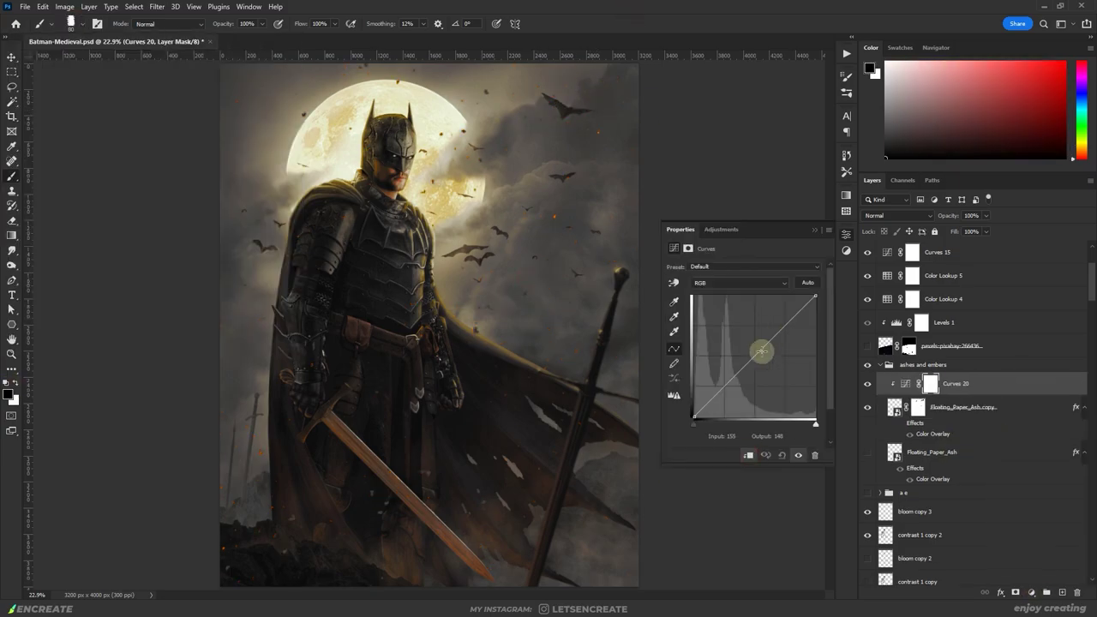
pyautogui.hotkey('ctrl', 'j')
# Step: Apply a Wave distortion to the ash copy after trying and cancelling Ripple
pyautogui.click(157, 10)
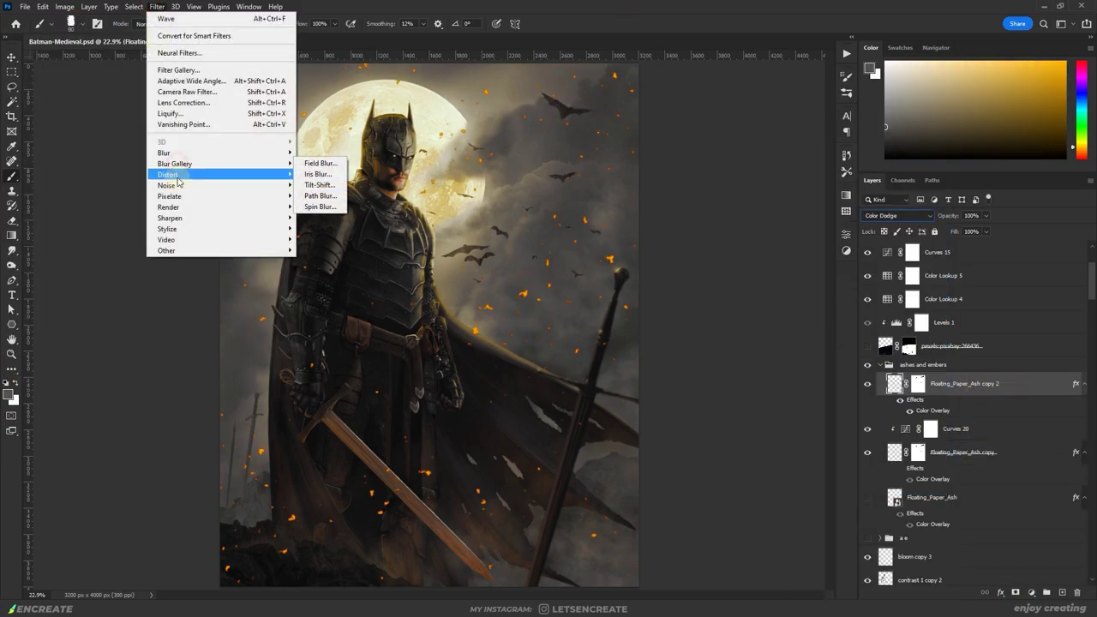
pyautogui.click(318, 200)
pyautogui.click(638, 323)
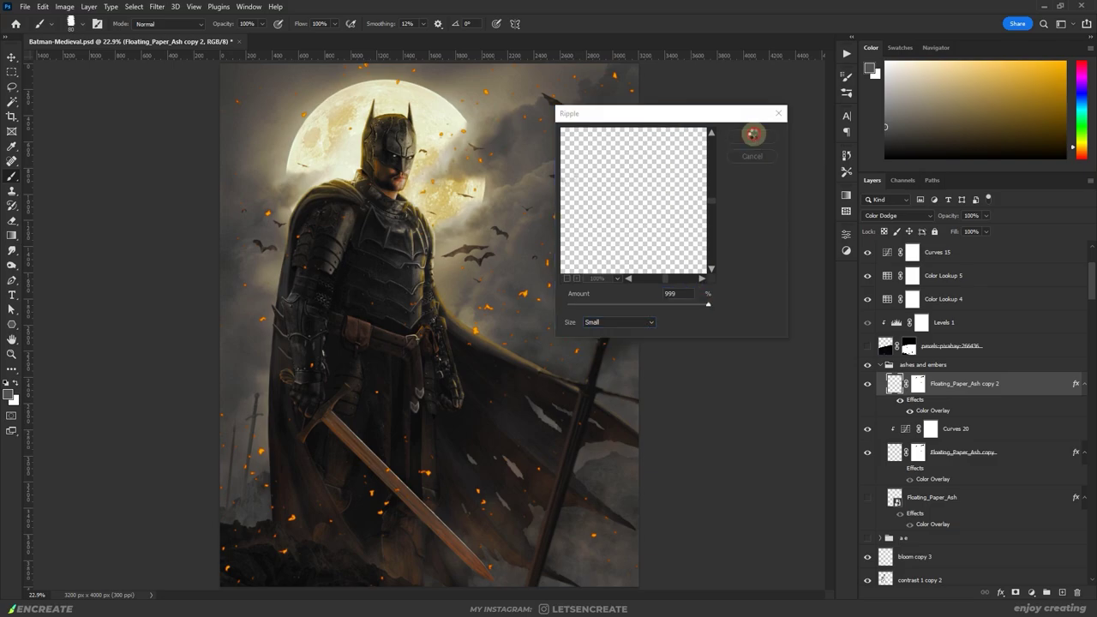
pyautogui.click(752, 156)
pyautogui.click(157, 7)
pyautogui.click(334, 249)
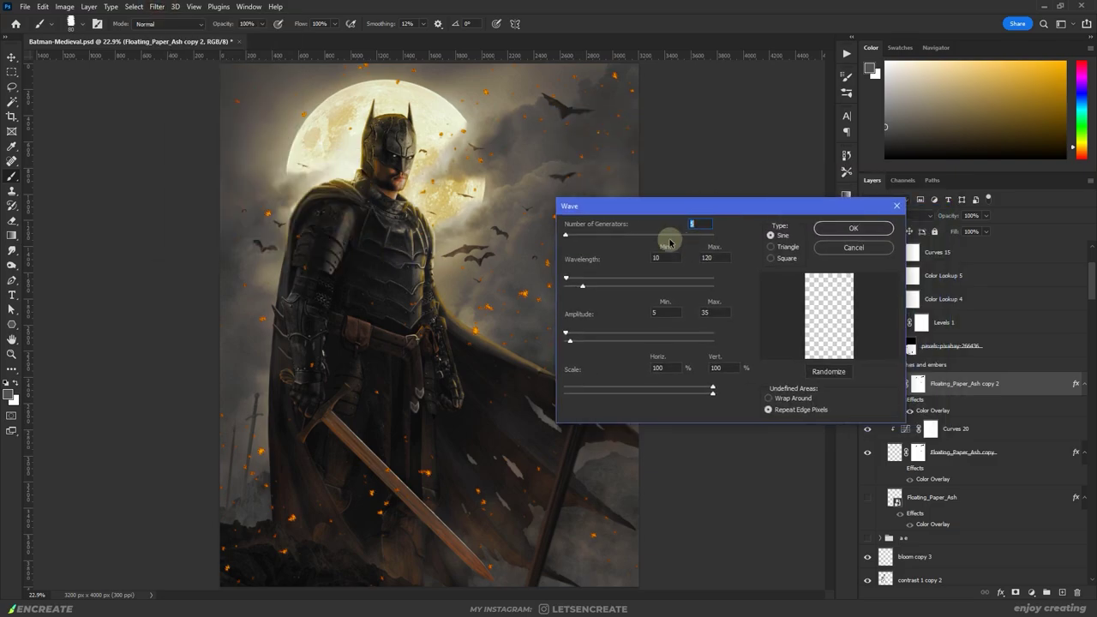
pyautogui.click(848, 228)
# Step: Duplicate the embers as copy 3, apply Wave to it, and mask the ashes and embers group
pyautogui.moveTo(1004, 383); pyautogui.dragTo(969, 373)
pyautogui.click(157, 6)
pyautogui.click(895, 215)
pyautogui.click(156, 6)
pyautogui.moveTo(167, 174)
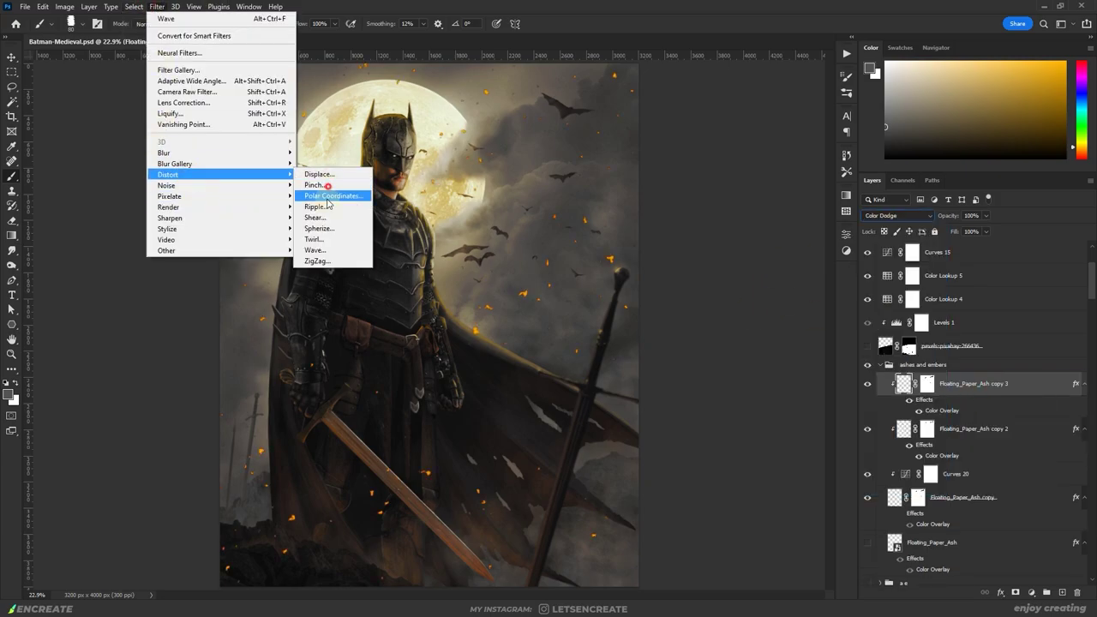
pyautogui.click(335, 249)
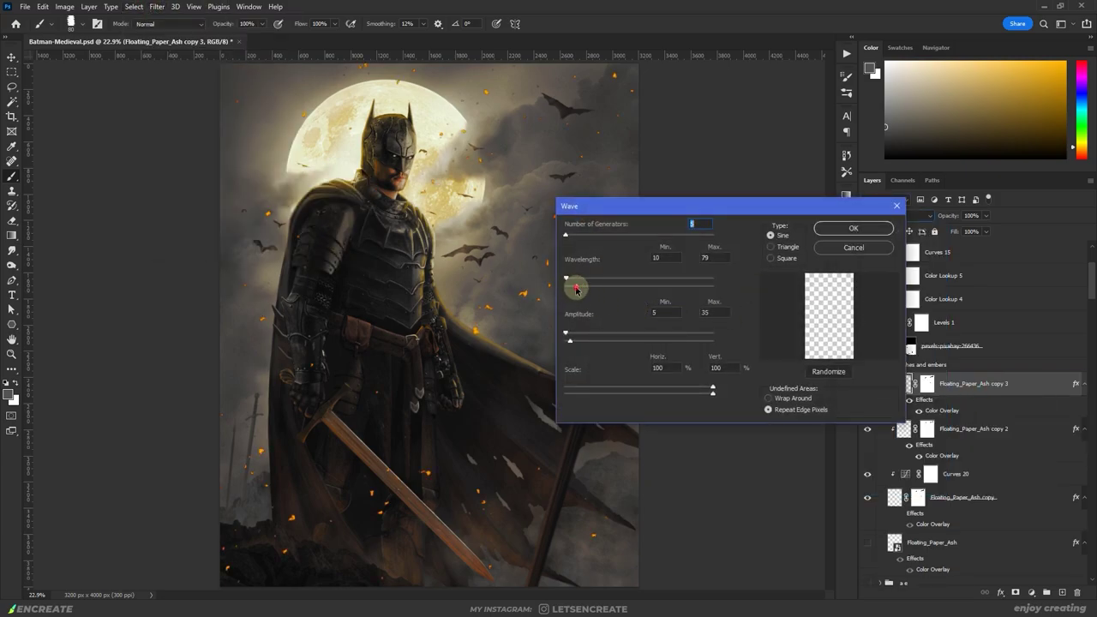
pyautogui.click(848, 230)
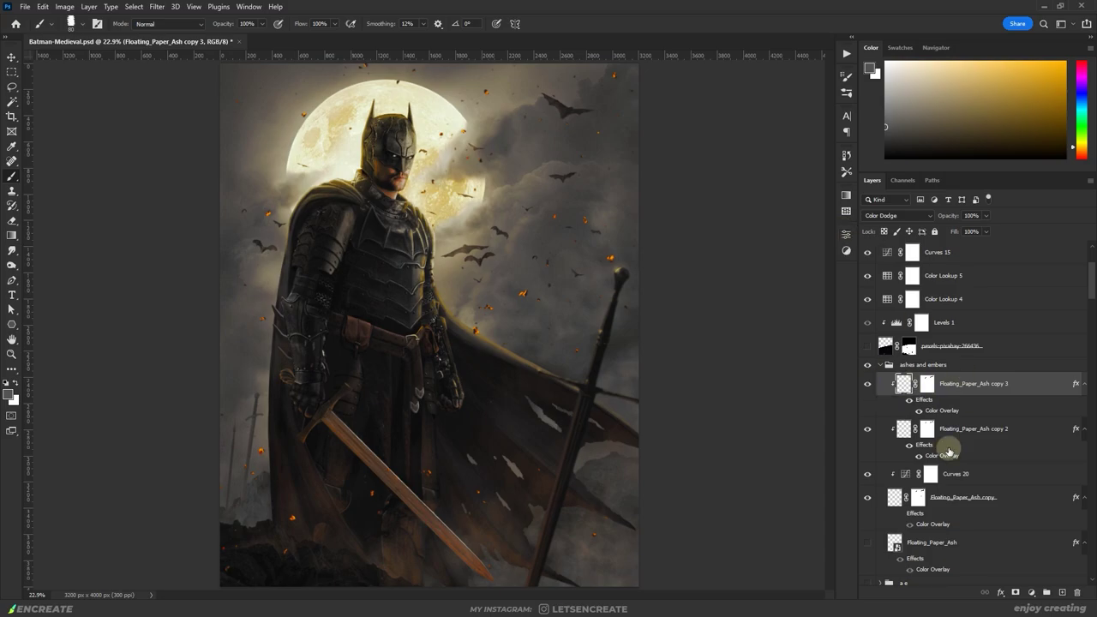
pyautogui.click(923, 364)
pyautogui.click(1015, 592)
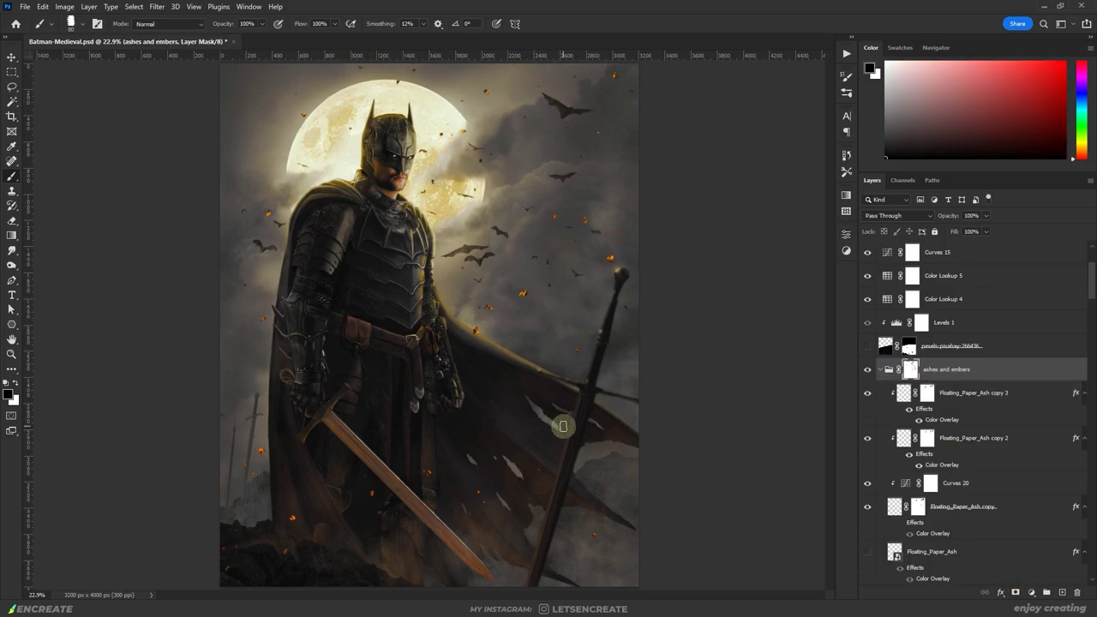
pyautogui.click(871, 393)
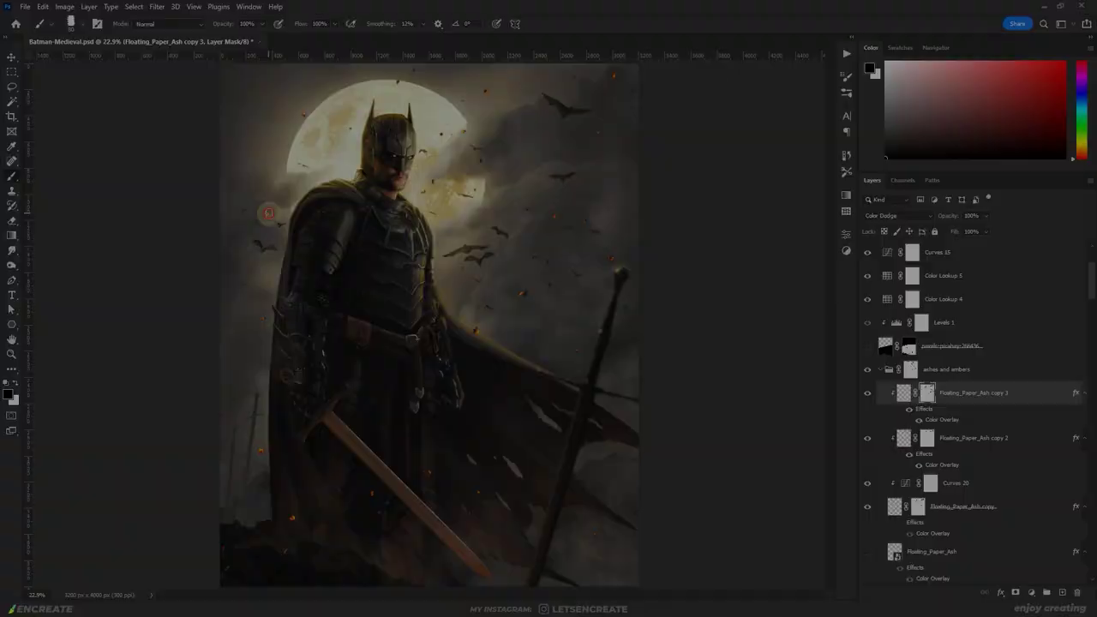